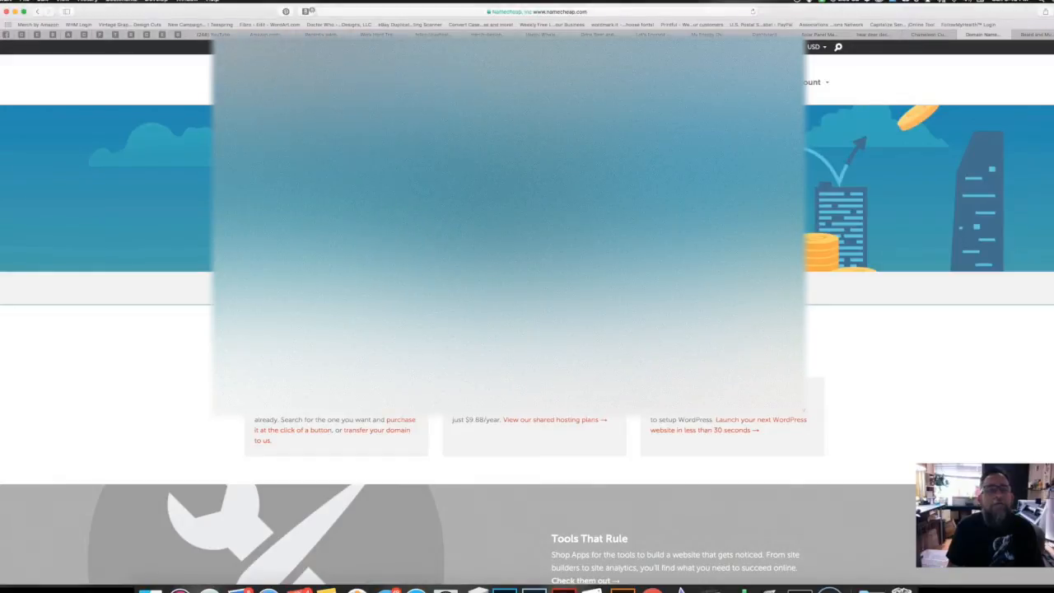
# Step: Sign in to Namecheap and open the full domain list from Recently Active
pyautogui.click(236, 420)
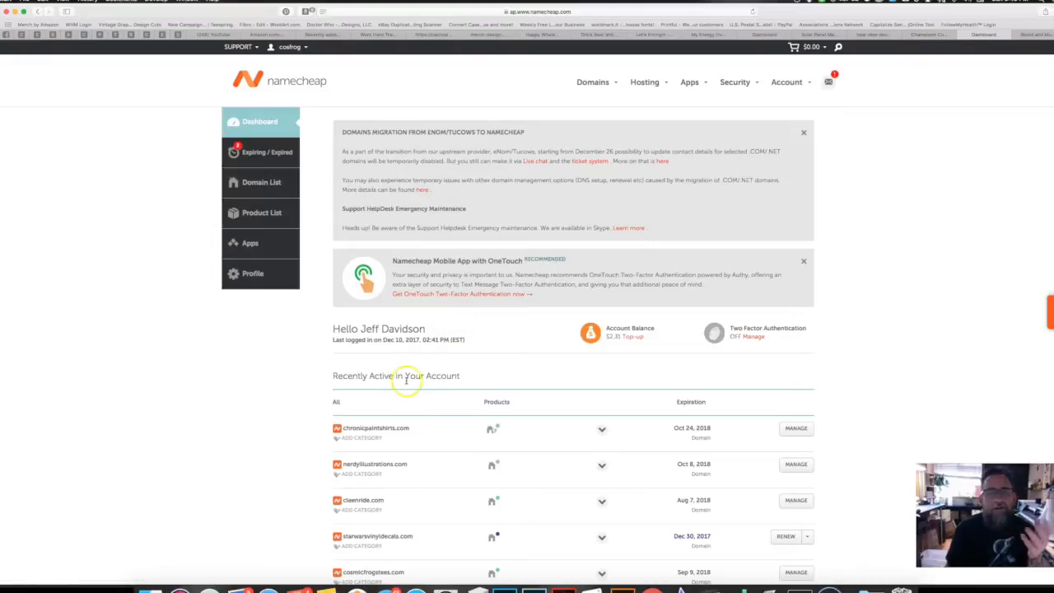
pyautogui.scroll(-2, 406, 380)
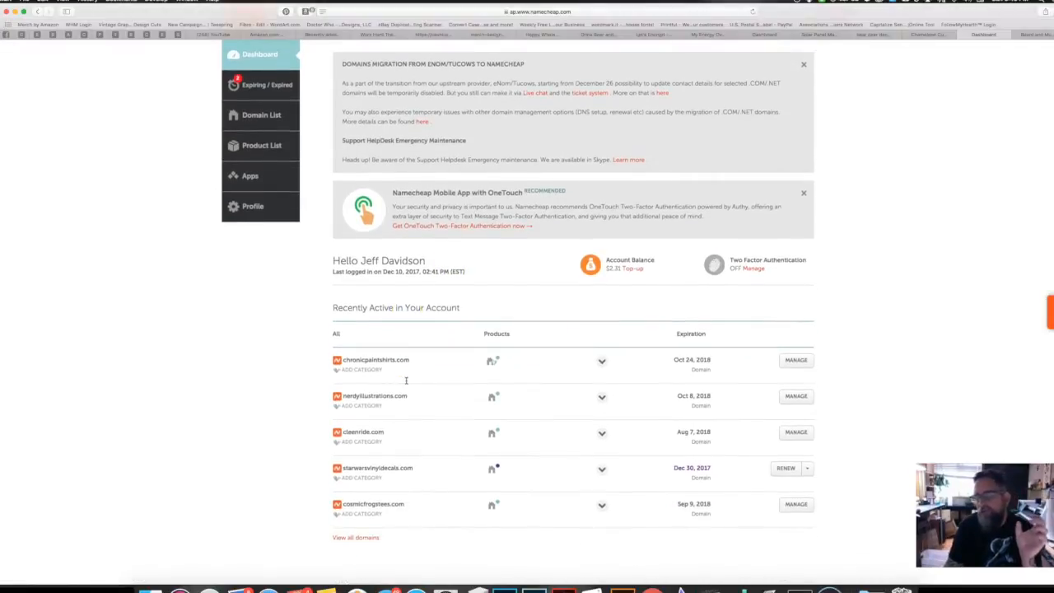
pyautogui.scroll(-1, 405, 379)
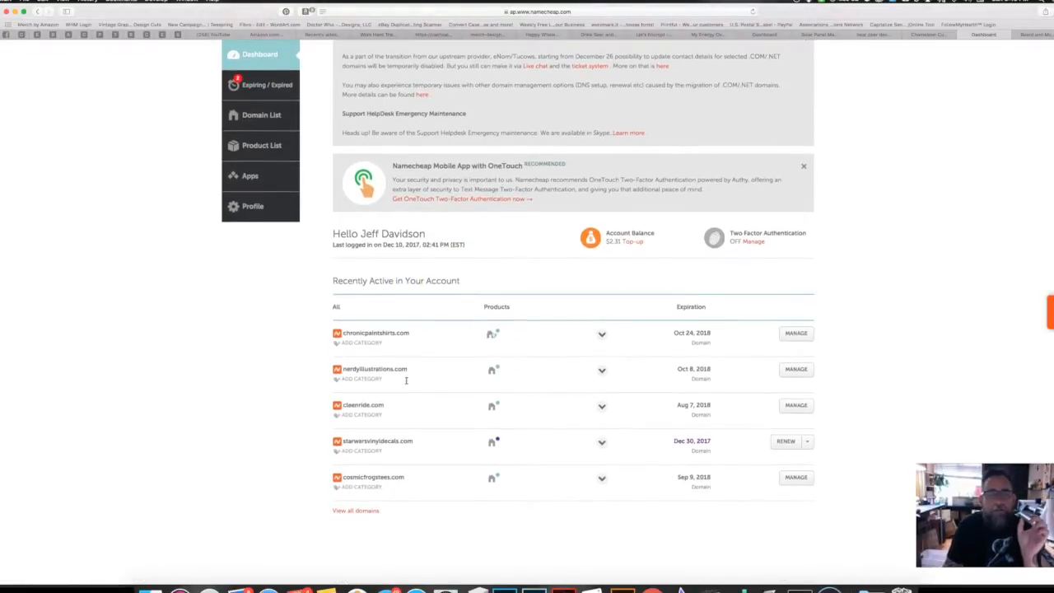
pyautogui.scroll(-2, 415, 436)
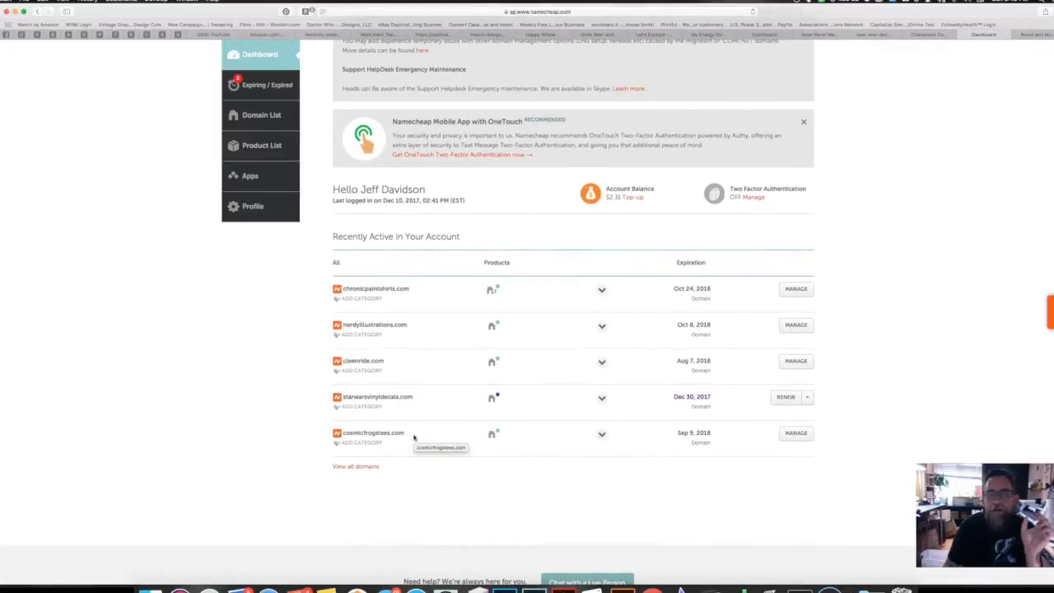
pyautogui.click(357, 466)
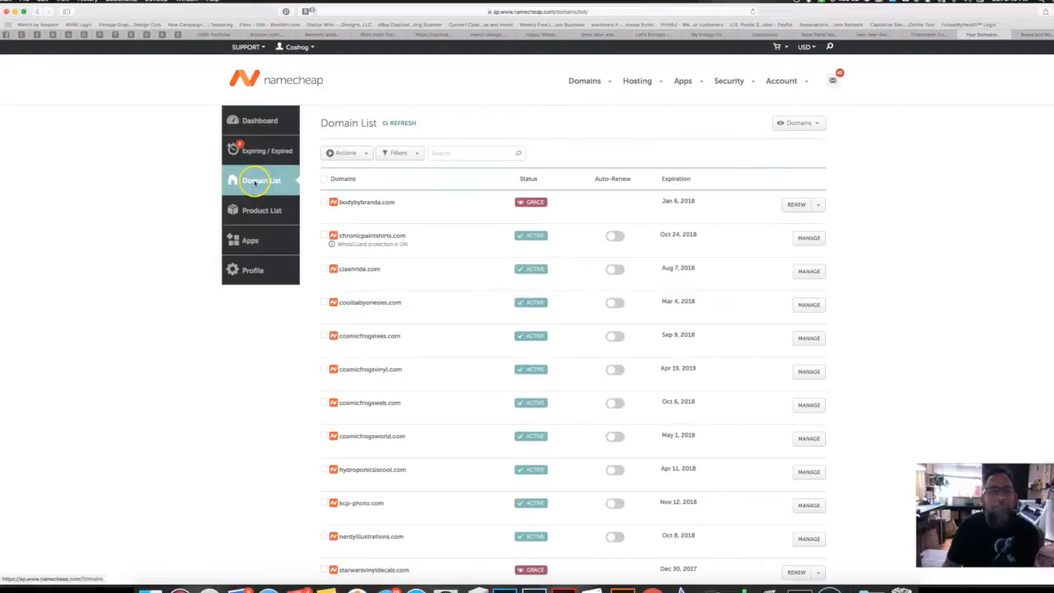
# Step: Check cosmicfrogsvinyl.com's custom SiteGround nameservers, then go to Domain Name Search
pyautogui.scroll(-1, 433, 368)
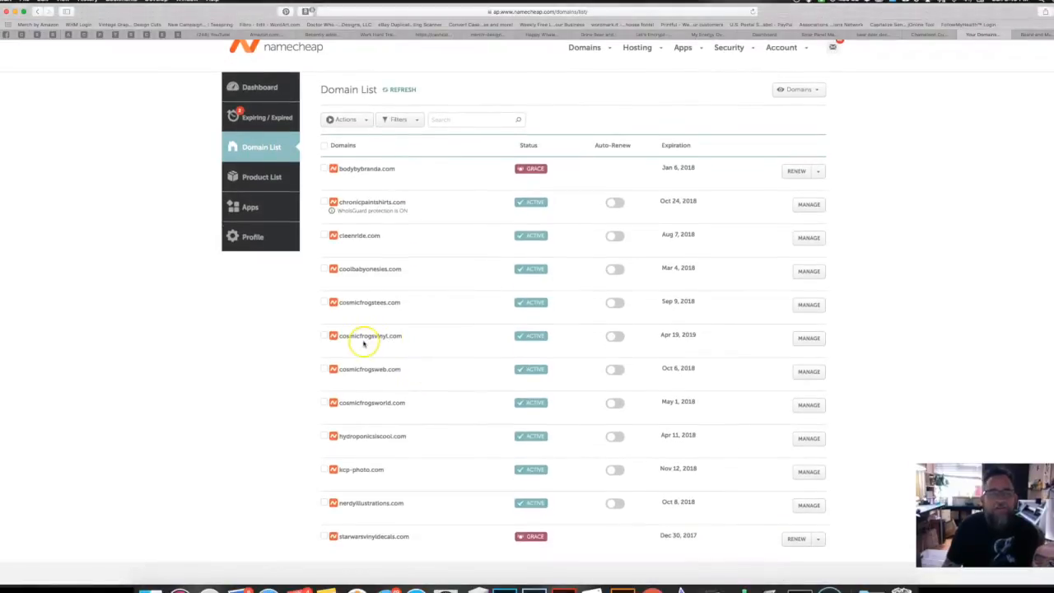
pyautogui.click(805, 338)
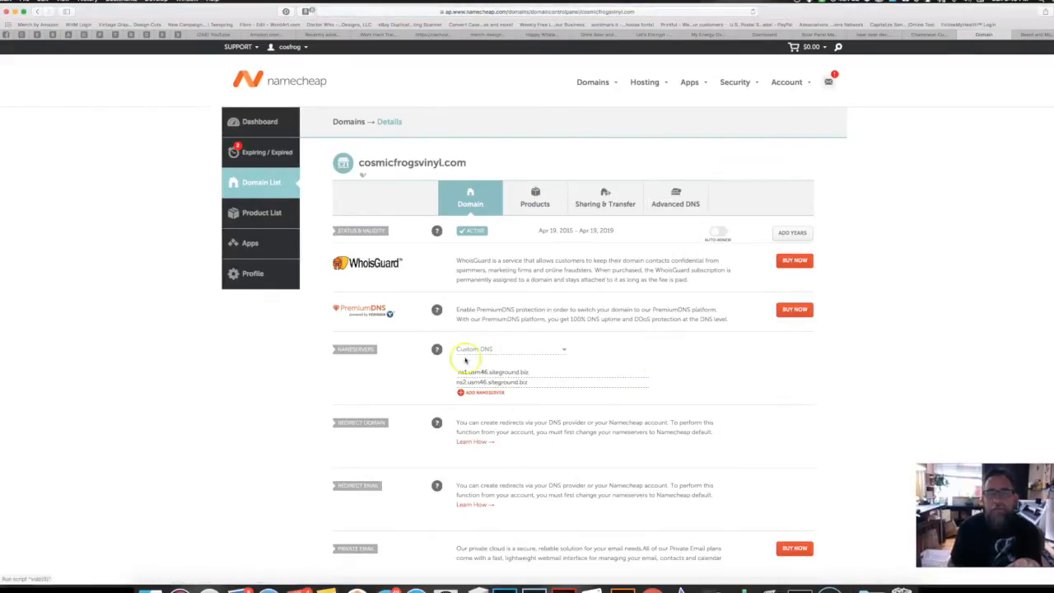
pyautogui.moveTo(529, 372); pyautogui.dragTo(479, 371)
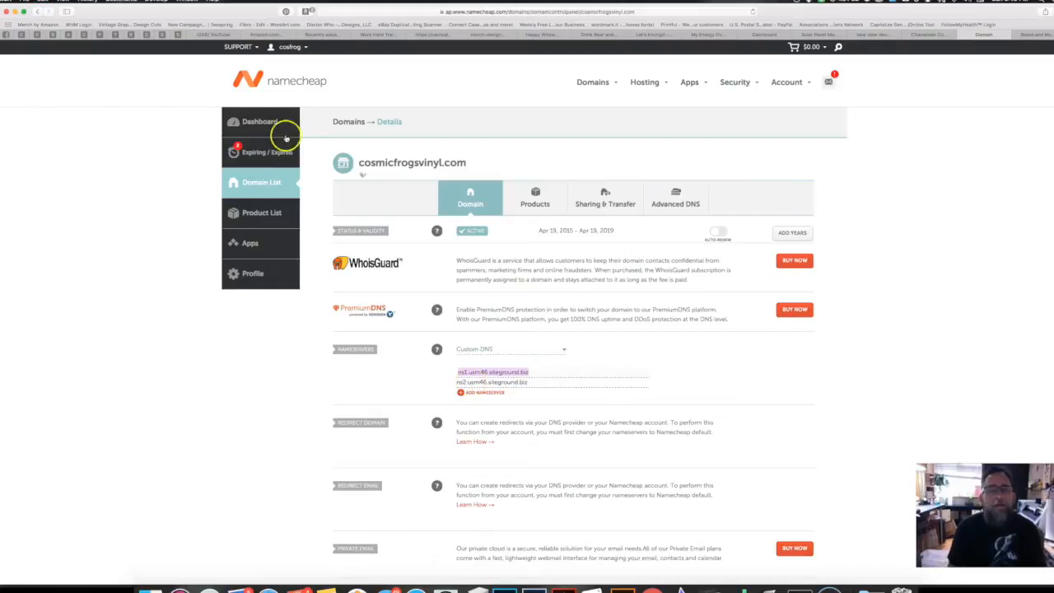
pyautogui.moveTo(595, 82)
pyautogui.click(599, 101)
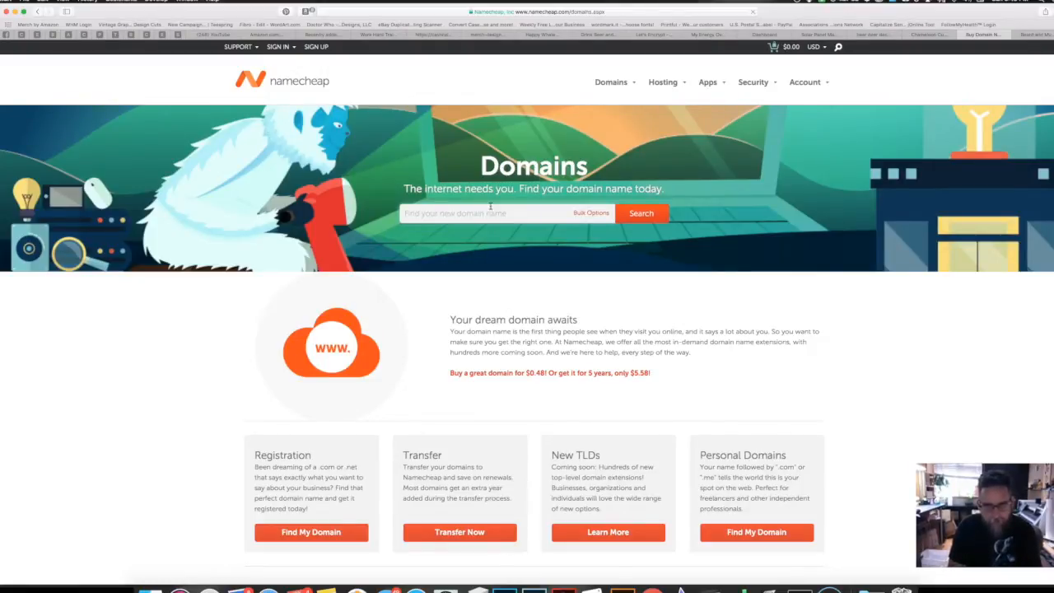
# Step: Search for beardedtshirts.com, add the .com to the cart, and view the $10.87 cart
pyautogui.click(454, 214)
pyautogui.write('beardedtshirts.com')
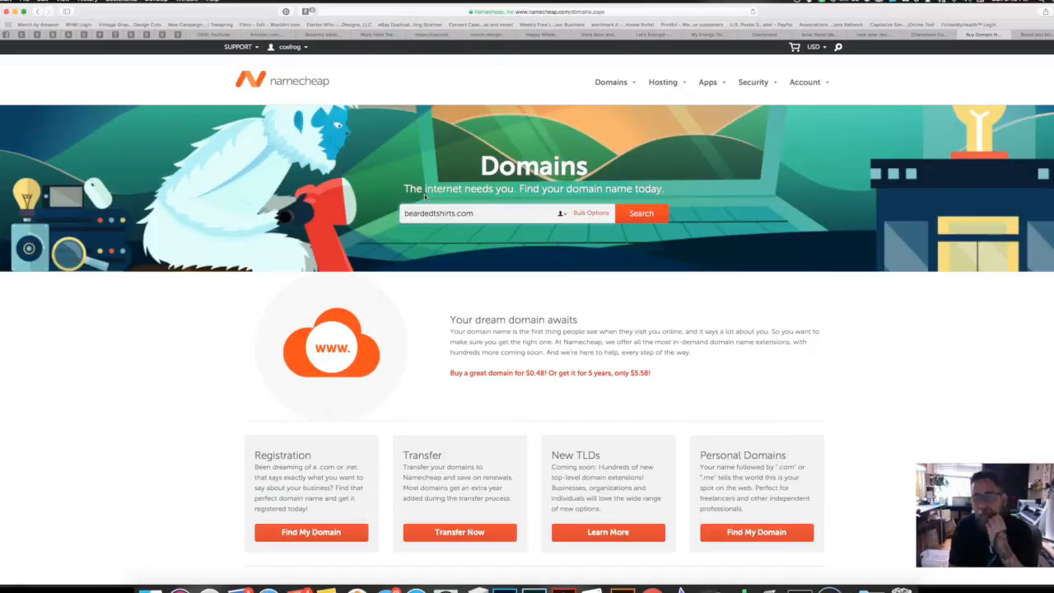
pyautogui.click(644, 214)
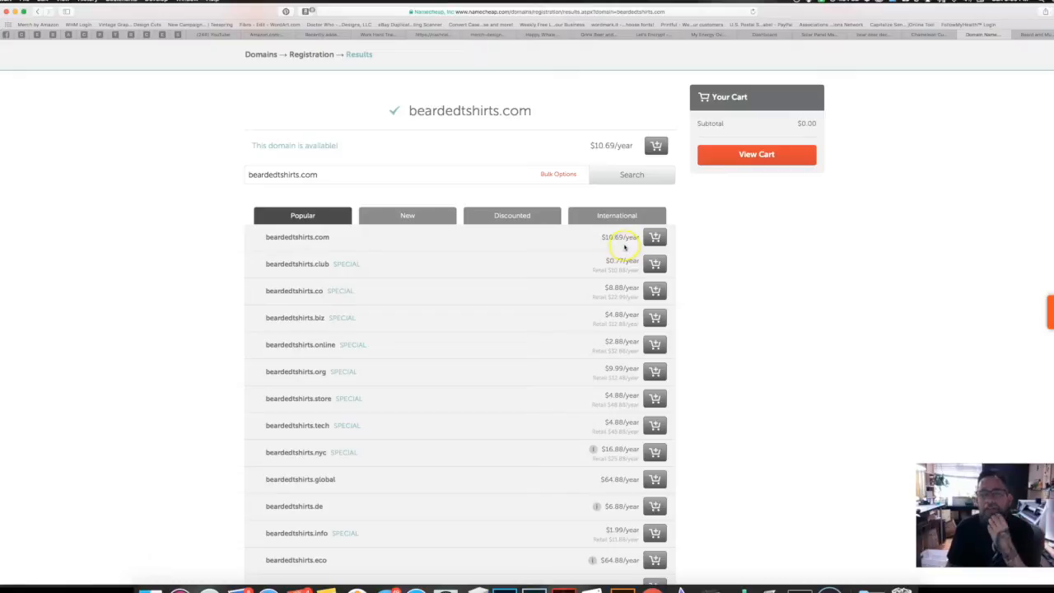
pyautogui.click(655, 238)
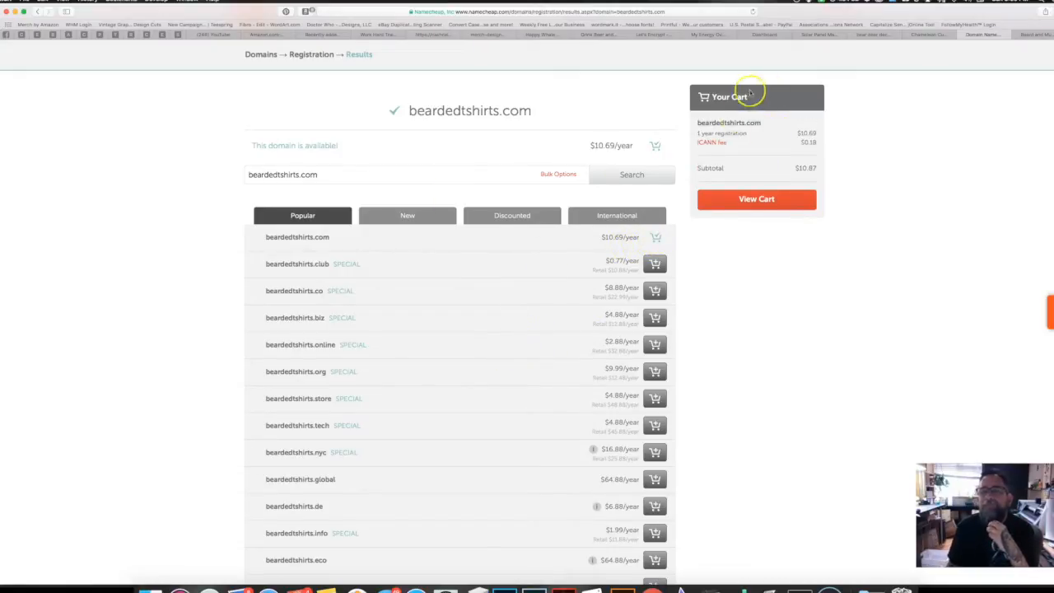
pyautogui.click(749, 207)
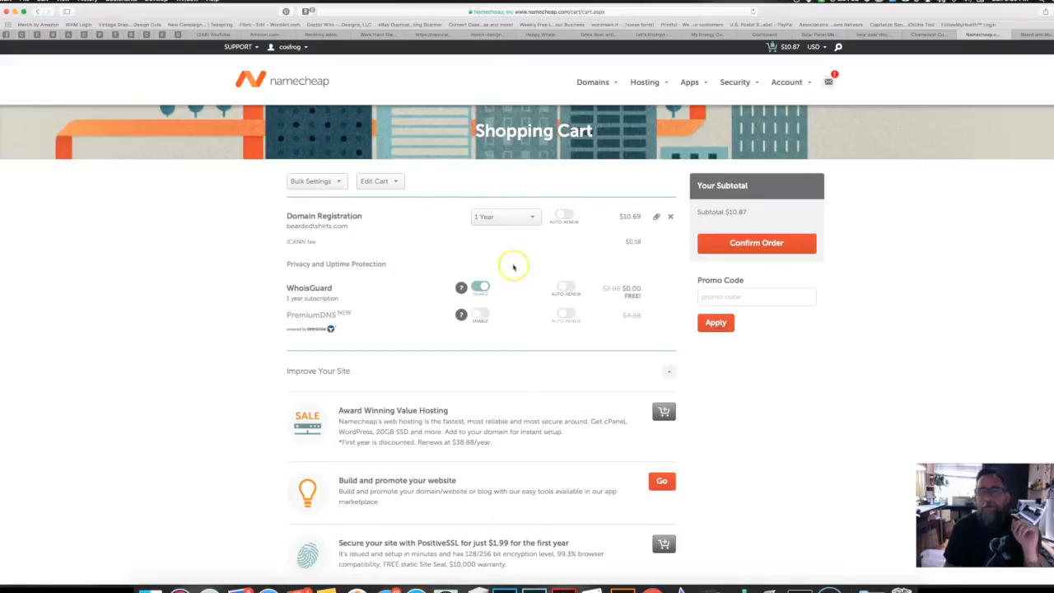
# Step: Confirm the order and pay $10.87 for beardedtshirts.com through PayPal
pyautogui.click(753, 243)
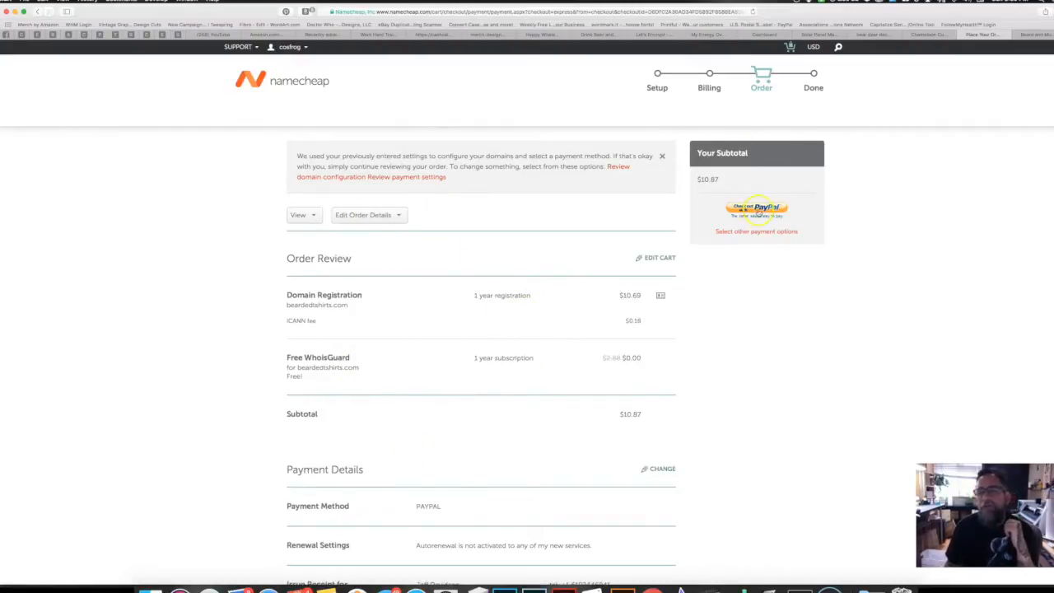
pyautogui.click(728, 216)
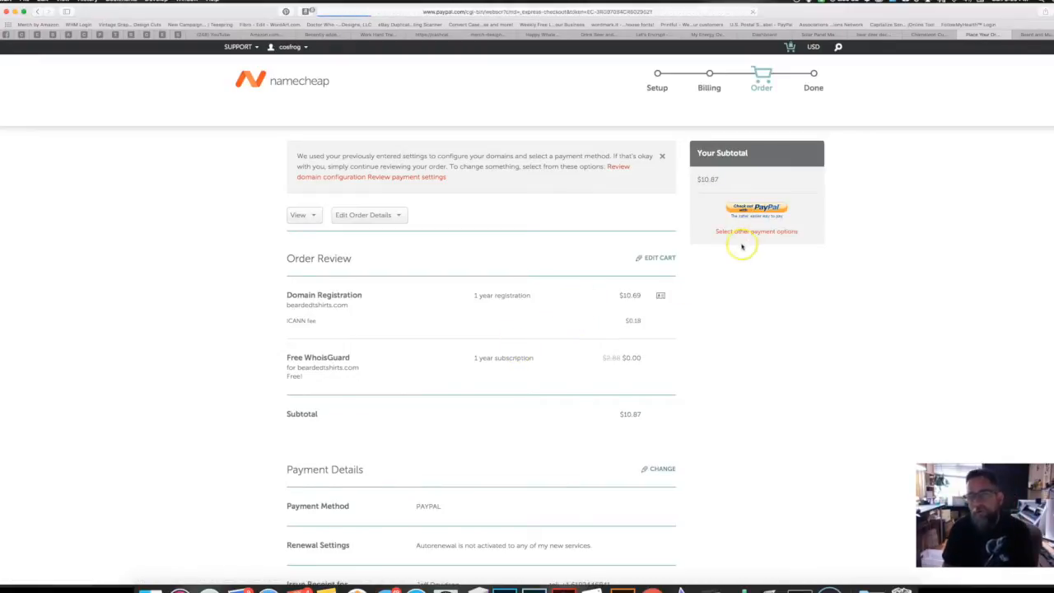
pyautogui.click(536, 248)
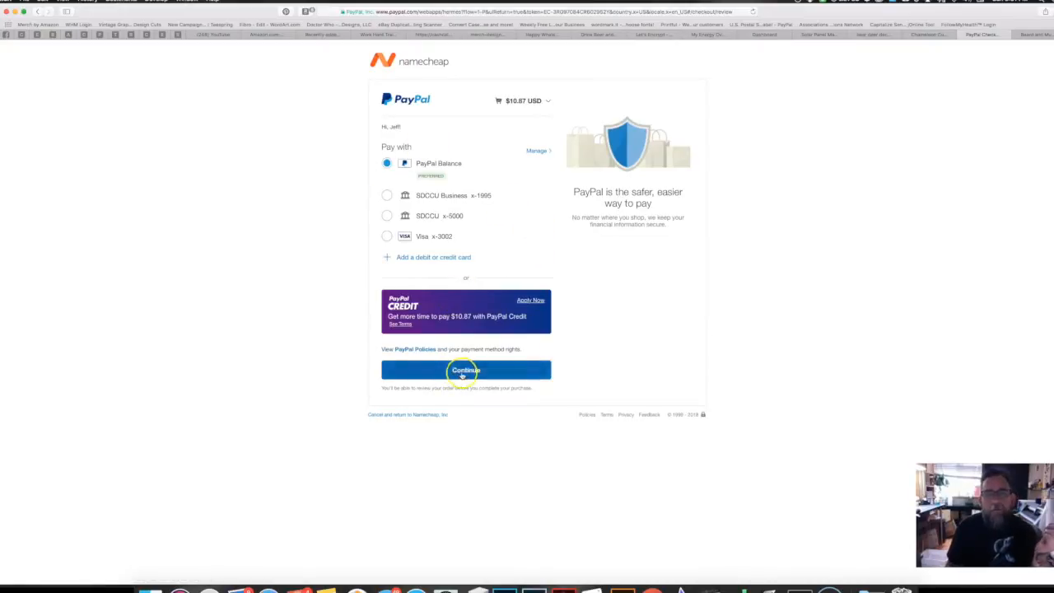
pyautogui.click(458, 370)
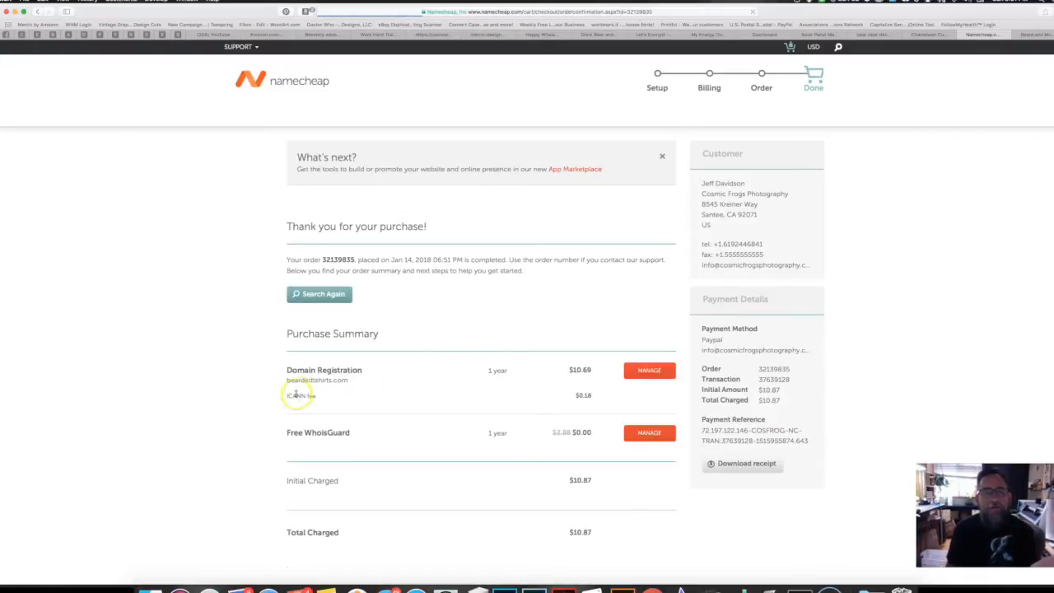
# Step: Open beardedtshirts.com's domain settings and switch its nameservers to Custom DNS
pyautogui.click(636, 381)
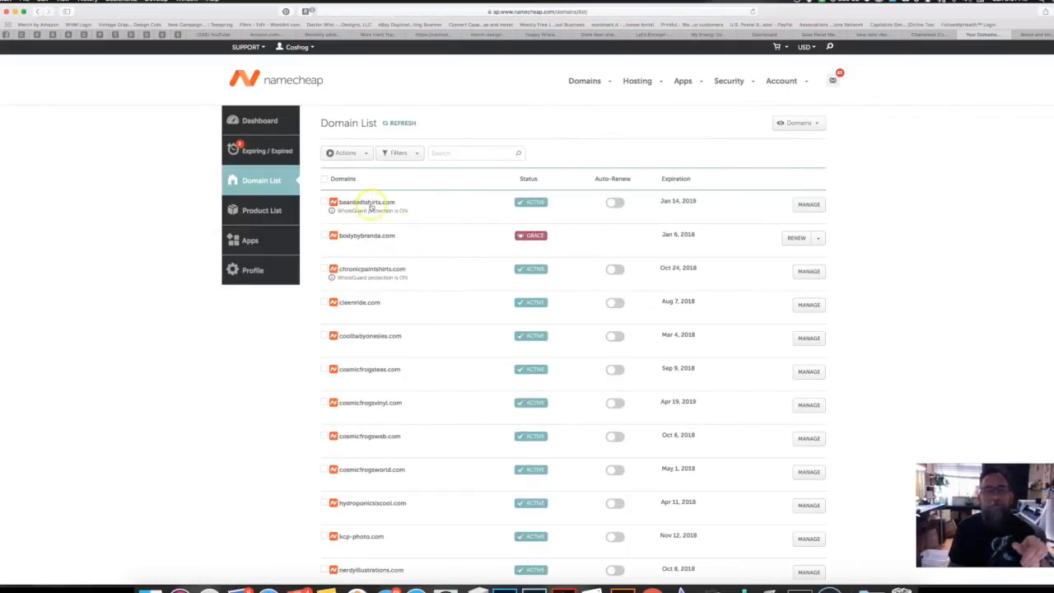
pyautogui.click(809, 207)
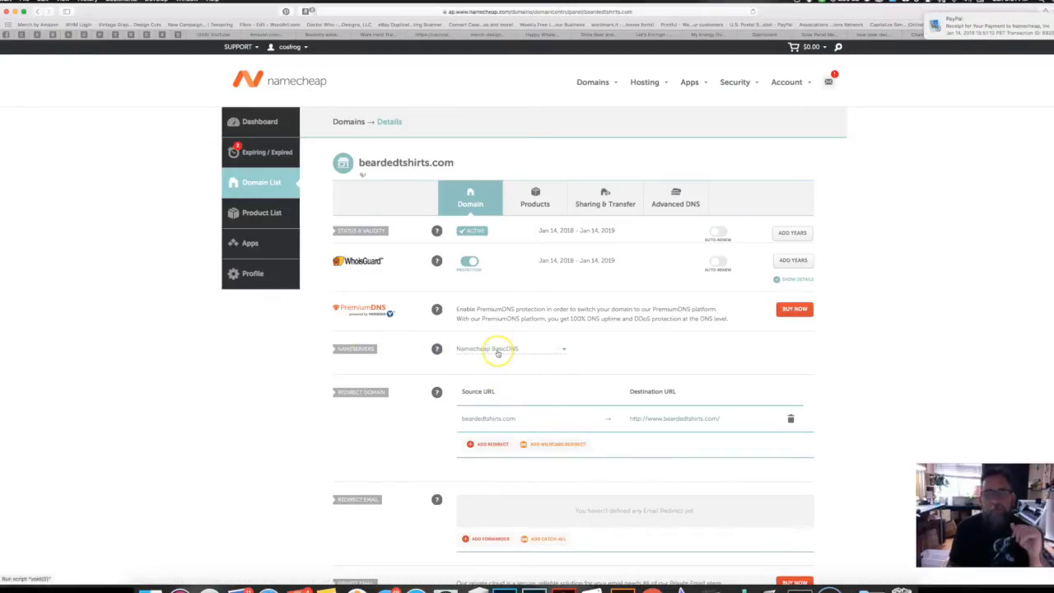
pyautogui.click(497, 348)
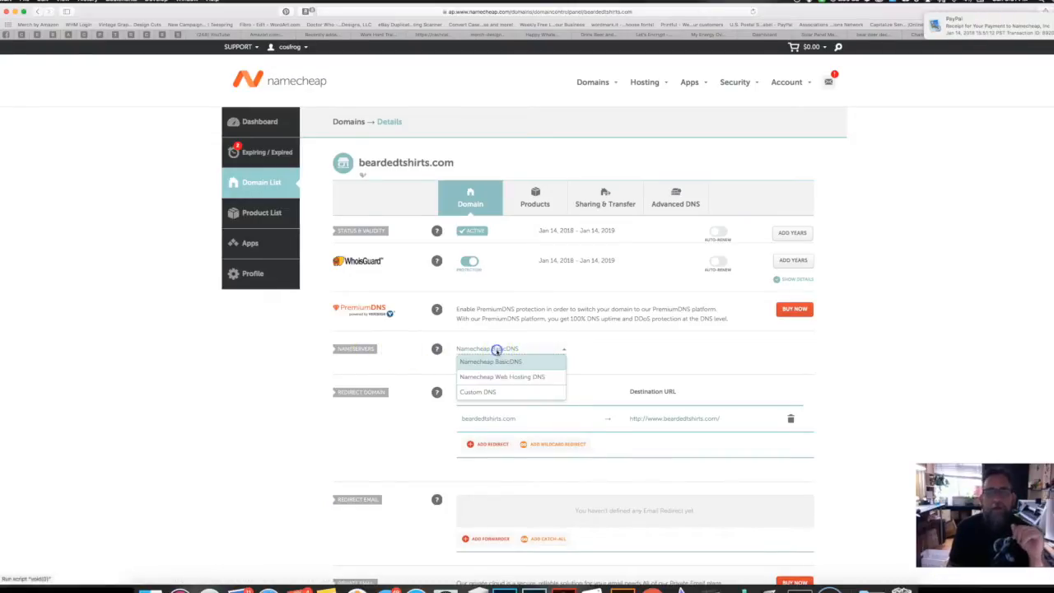
pyautogui.click(481, 394)
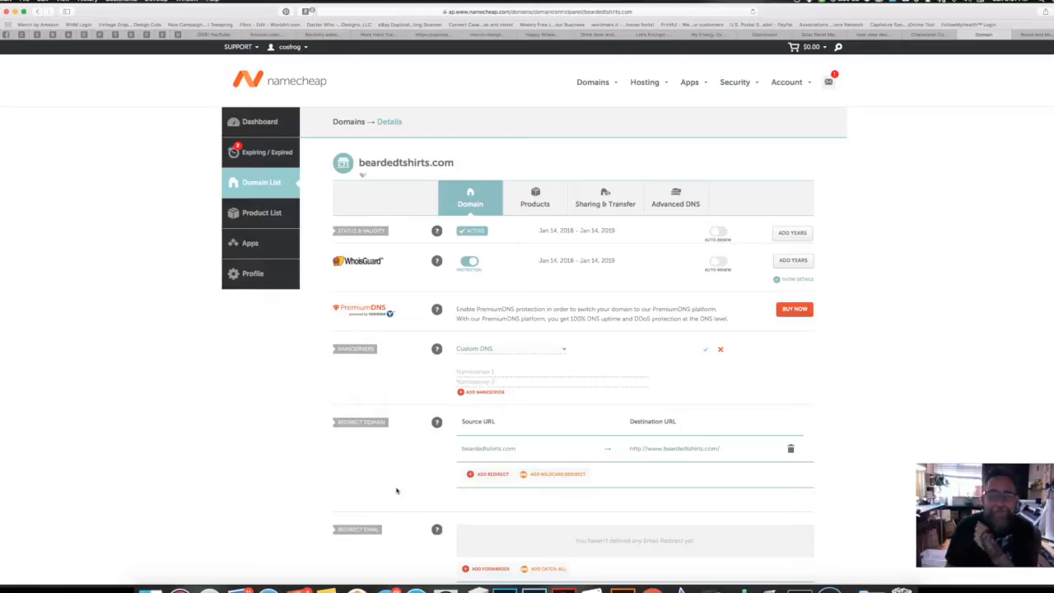
# Step: Enter ns1.usm46.siteground.biz and ns2.usm46.siteground.biz as nameservers and save
pyautogui.click(494, 372)
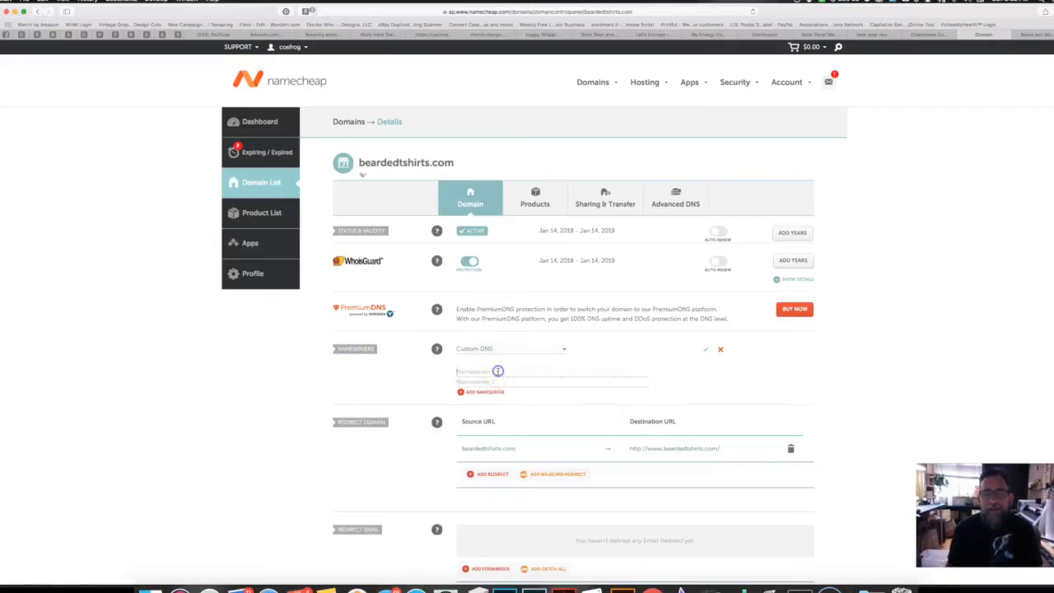
pyautogui.click(498, 377)
pyautogui.write('ns1.usm46.siteground.biz')
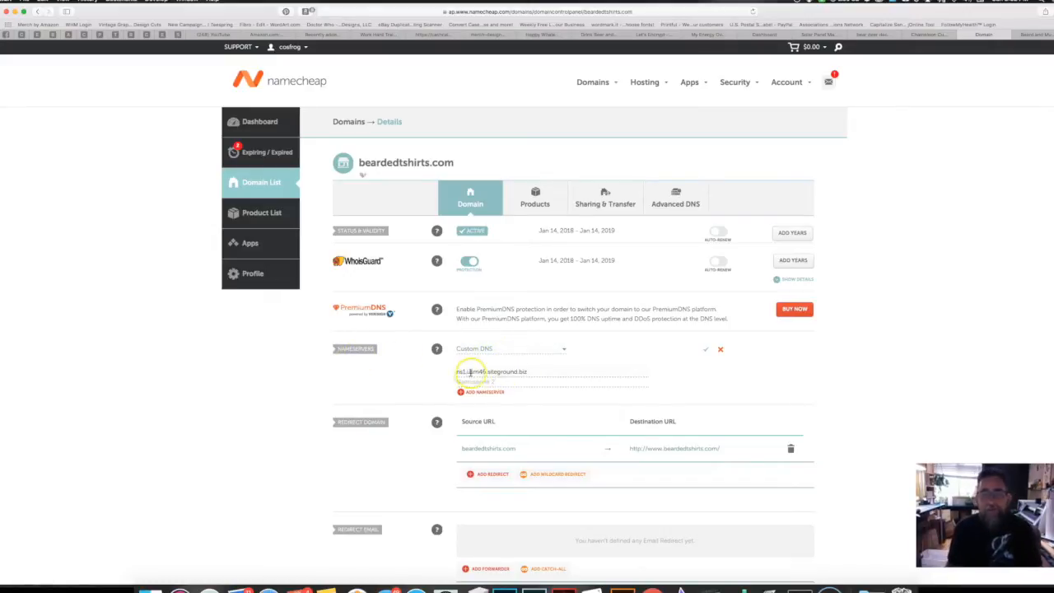
pyautogui.click(463, 372)
pyautogui.click(489, 381)
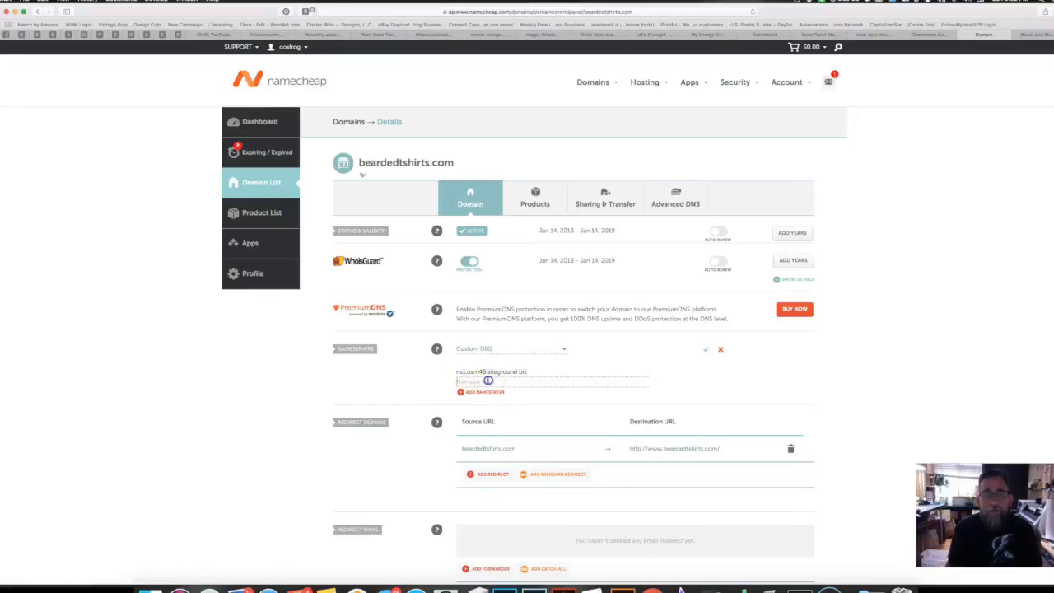
pyautogui.write('ns1.usm46.siteground.biz')
pyautogui.click(463, 381)
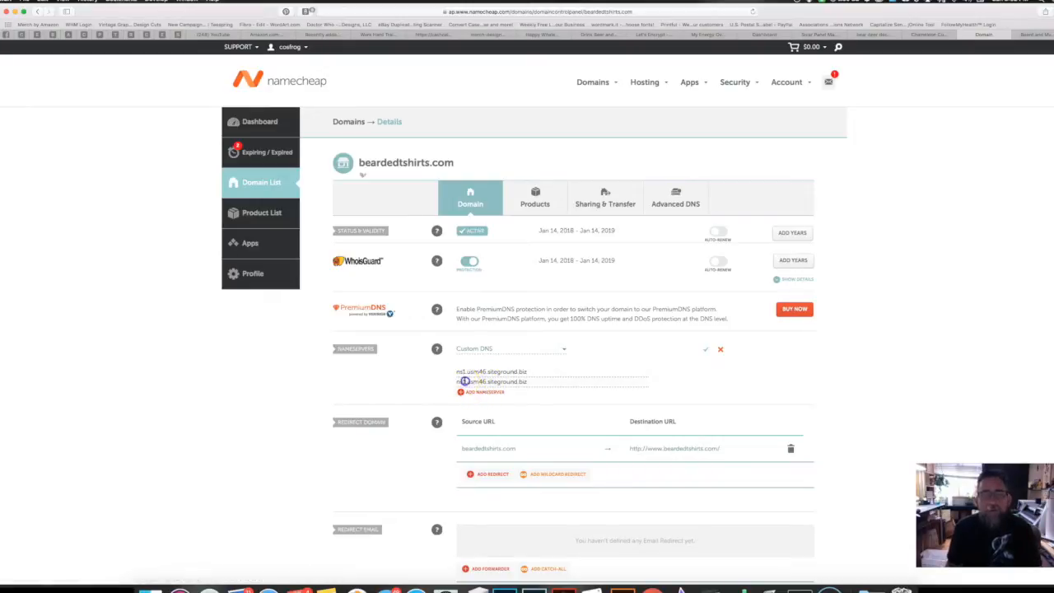
pyautogui.press('BackSpace')
pyautogui.write('2')
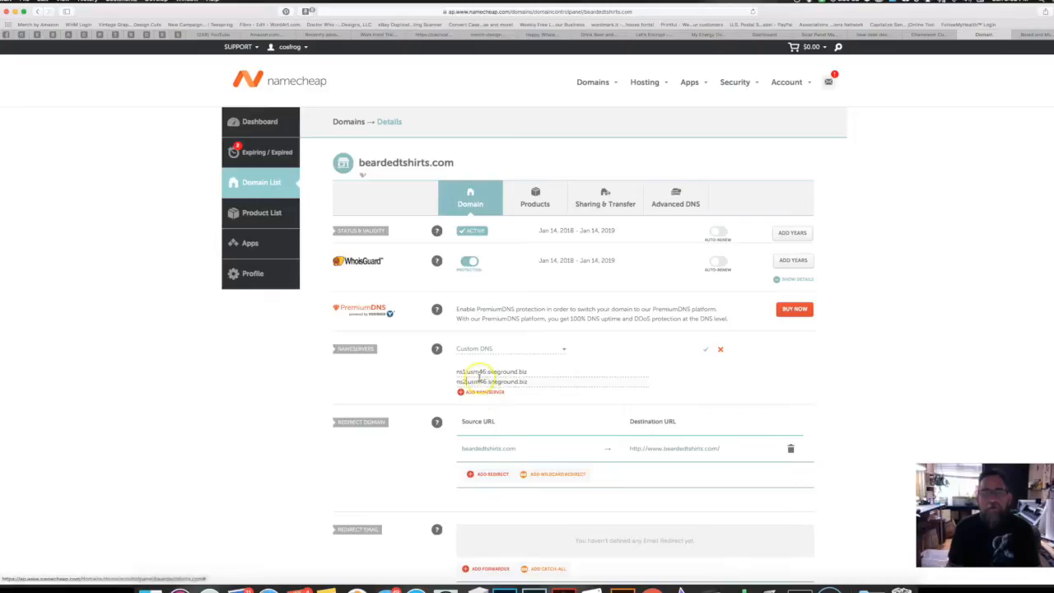
pyautogui.click(705, 349)
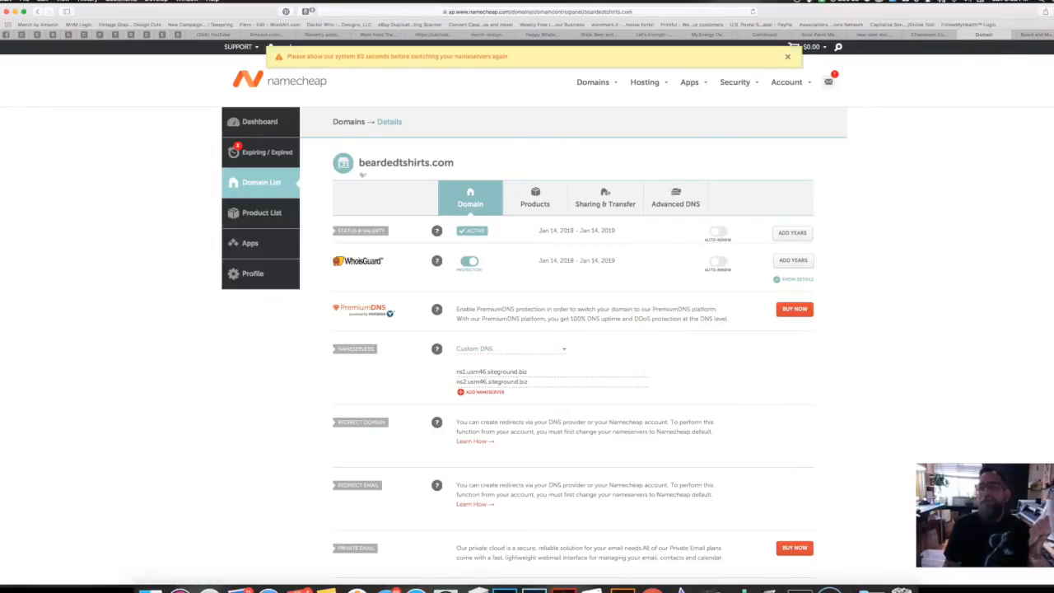
# Step: Open a new Safari tab and enter beardedtshirts.com in the address bar
pyautogui.press('super+t')
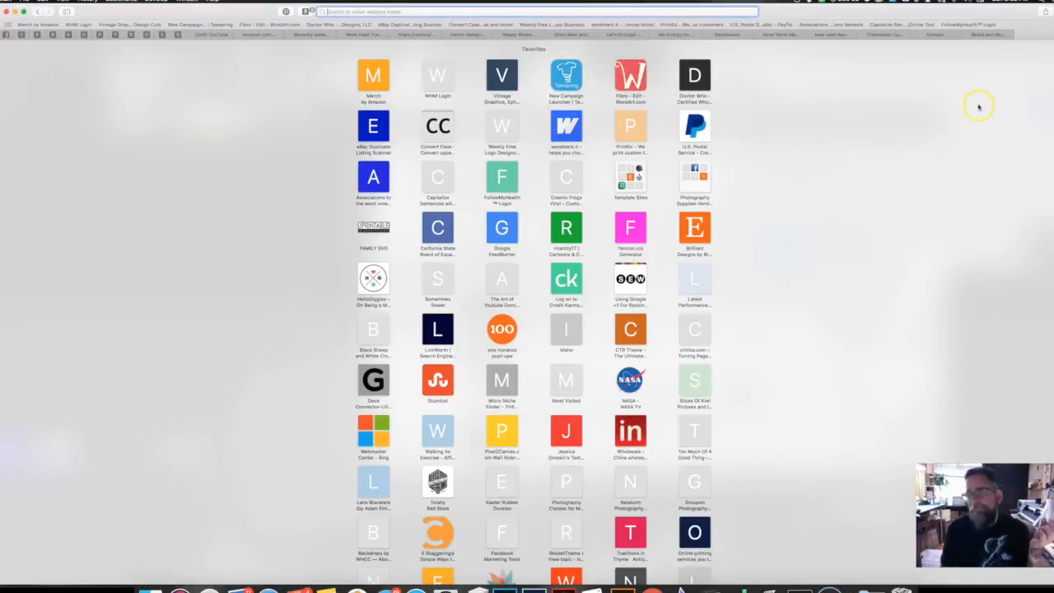
pyautogui.write('beardedtees.com')
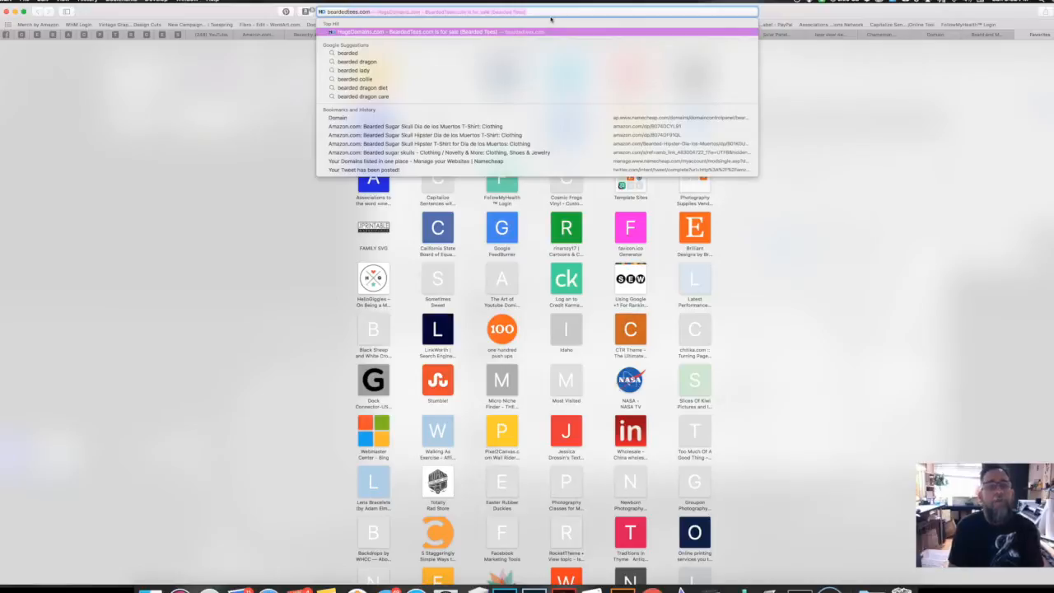
pyautogui.press('BackSpace')
pyautogui.press('BackSpace')
pyautogui.press('BackSpace')
pyautogui.press('BackSpace')
pyautogui.press('BackSpace')
pyautogui.press('BackSpace')
pyautogui.press('BackSpace')
pyautogui.write('shir')
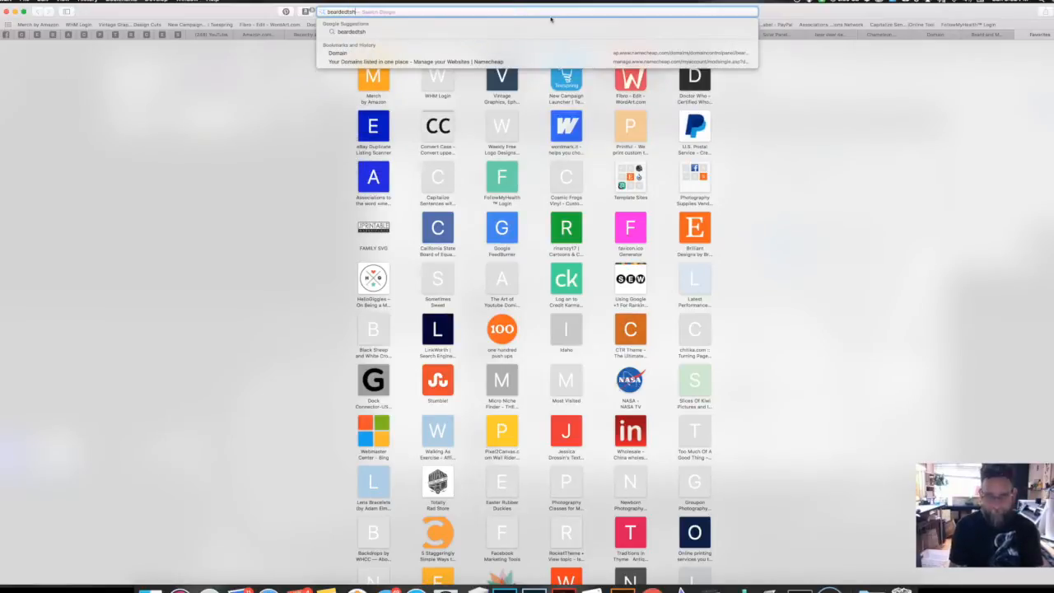
pyautogui.write('irts')
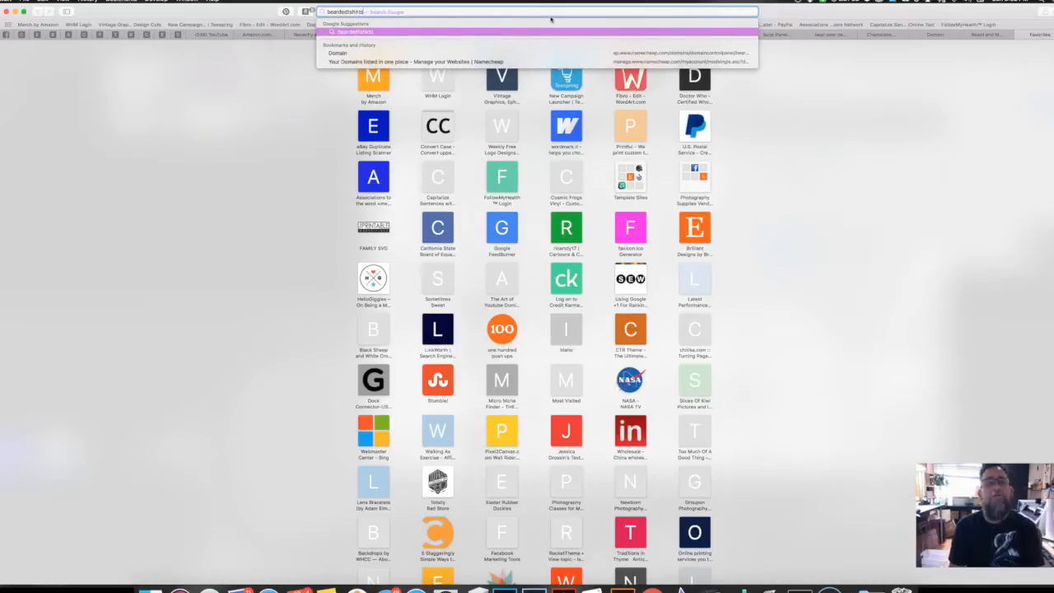
pyautogui.write('.com')
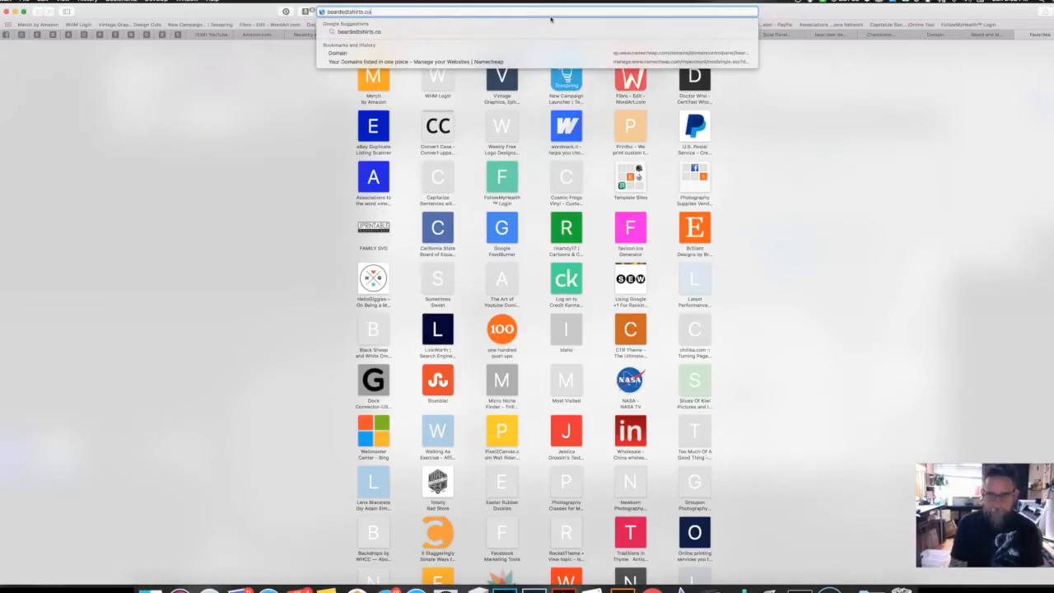
pyautogui.press('Return')
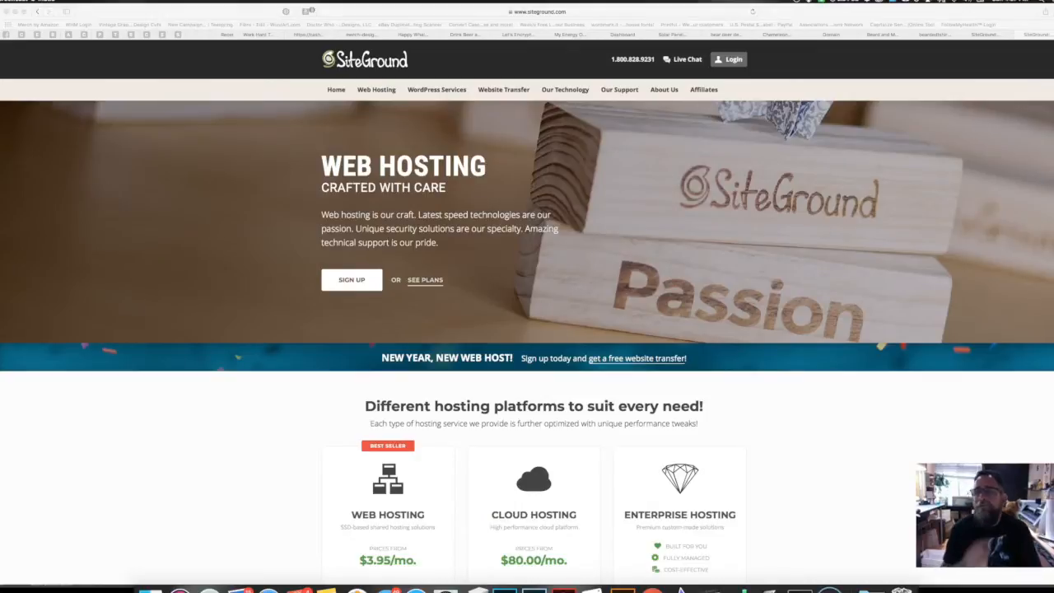
pyautogui.click(933, 35)
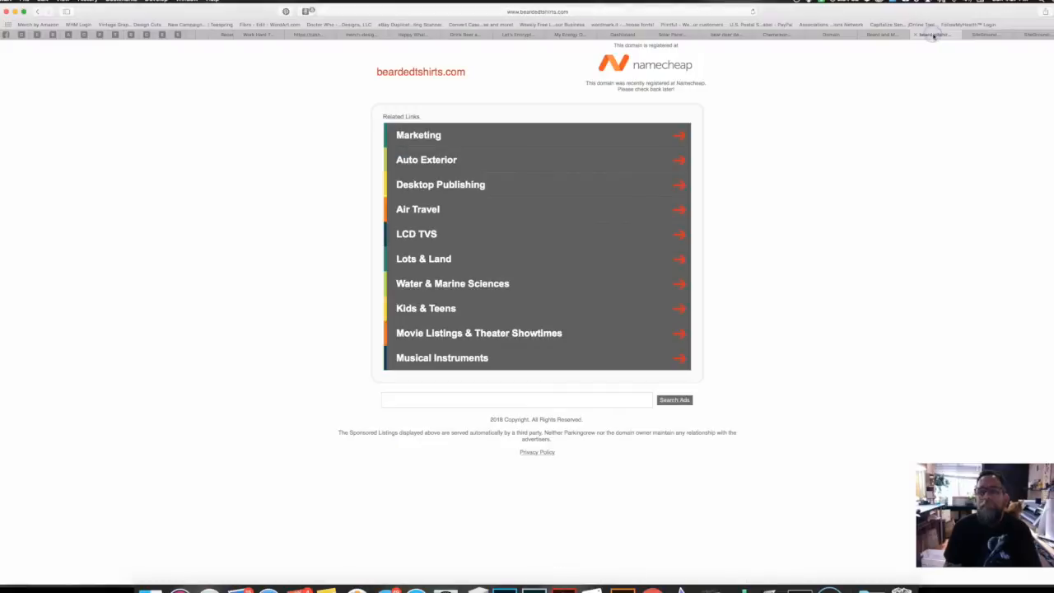
pyautogui.click(1025, 37)
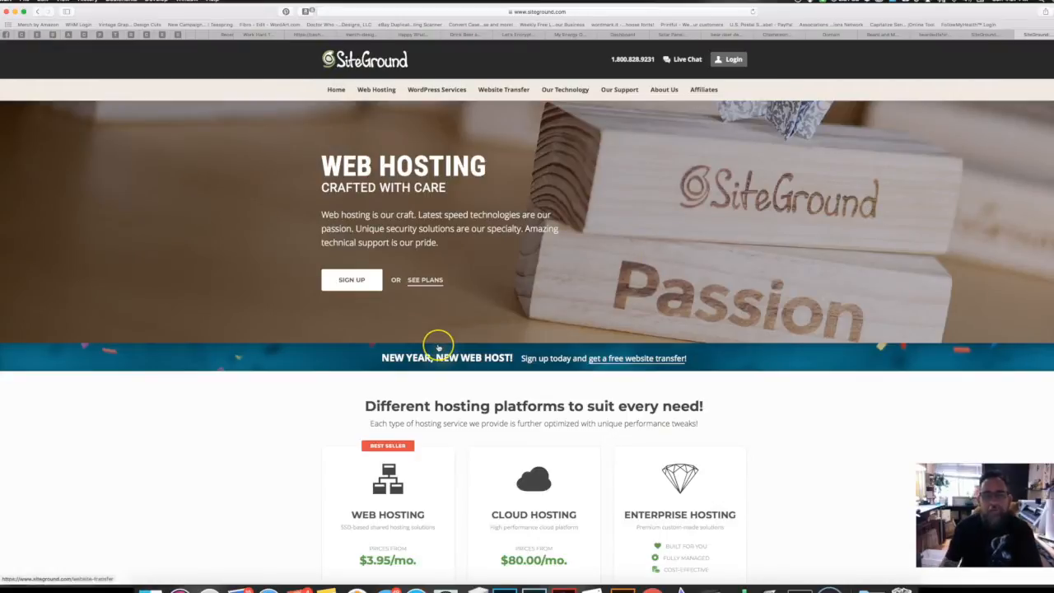
pyautogui.scroll(-2, 438, 347)
pyautogui.scroll(2, 438, 347)
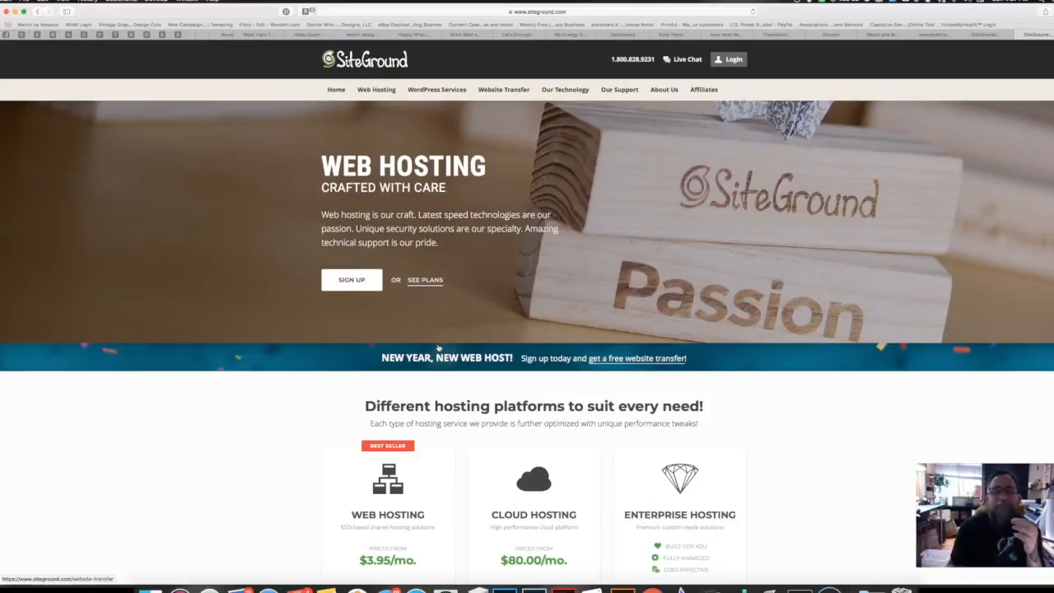
pyautogui.moveTo(376, 88)
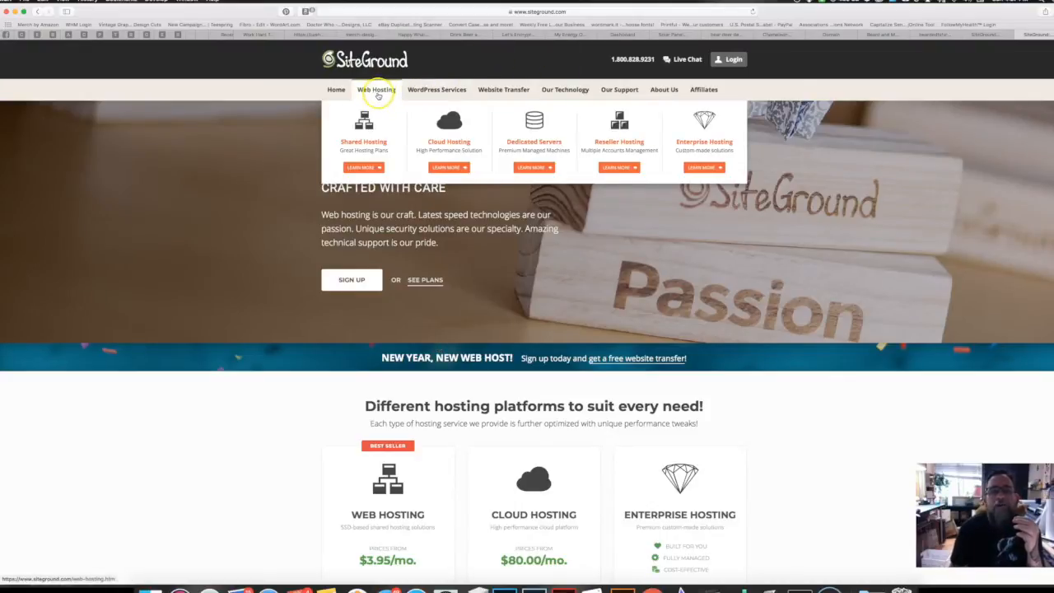
pyautogui.moveTo(435, 90)
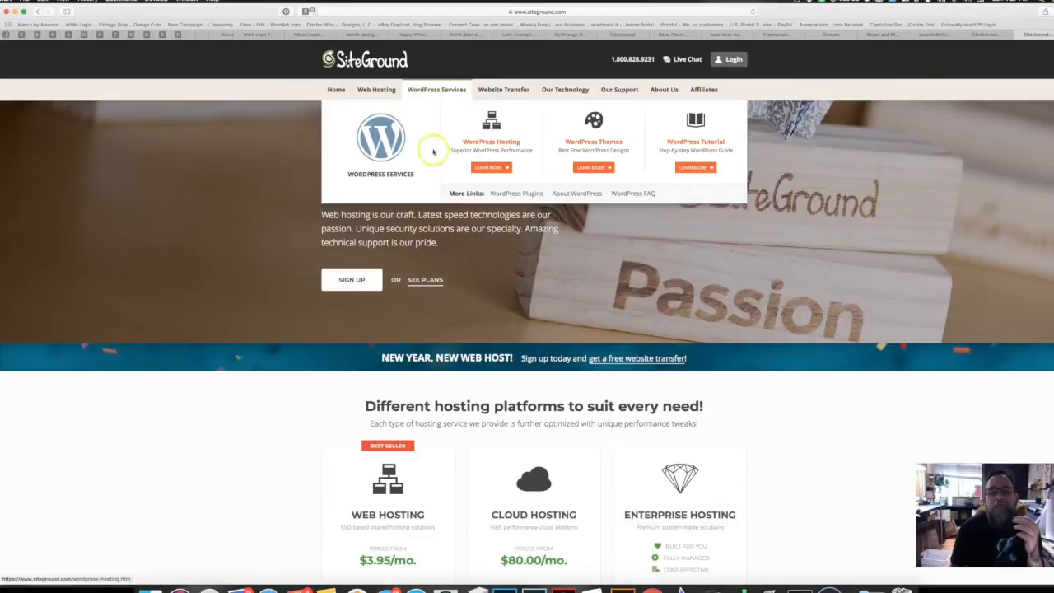
# Step: Open WordPress Hosting and scroll to the StartUp, GrowBig and GoGeek plan prices
pyautogui.click(492, 144)
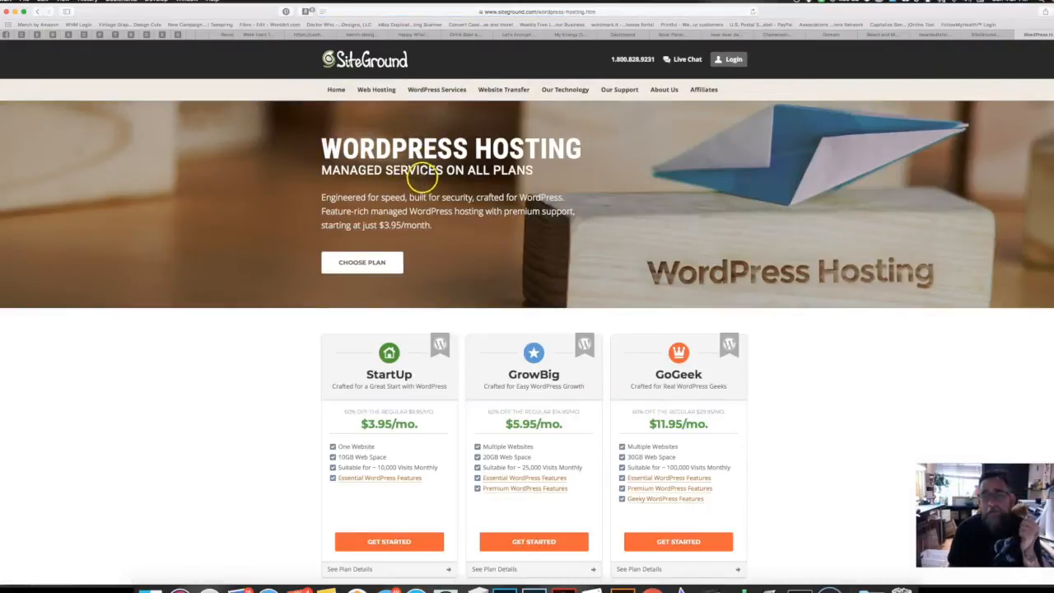
pyautogui.scroll(-5, 449, 308)
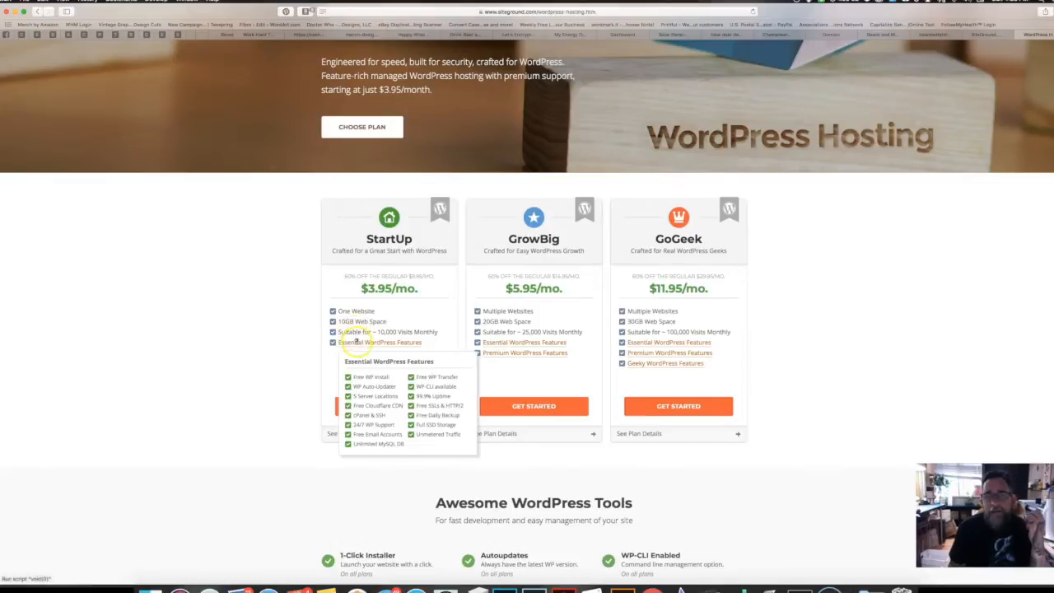
pyautogui.moveTo(360, 343)
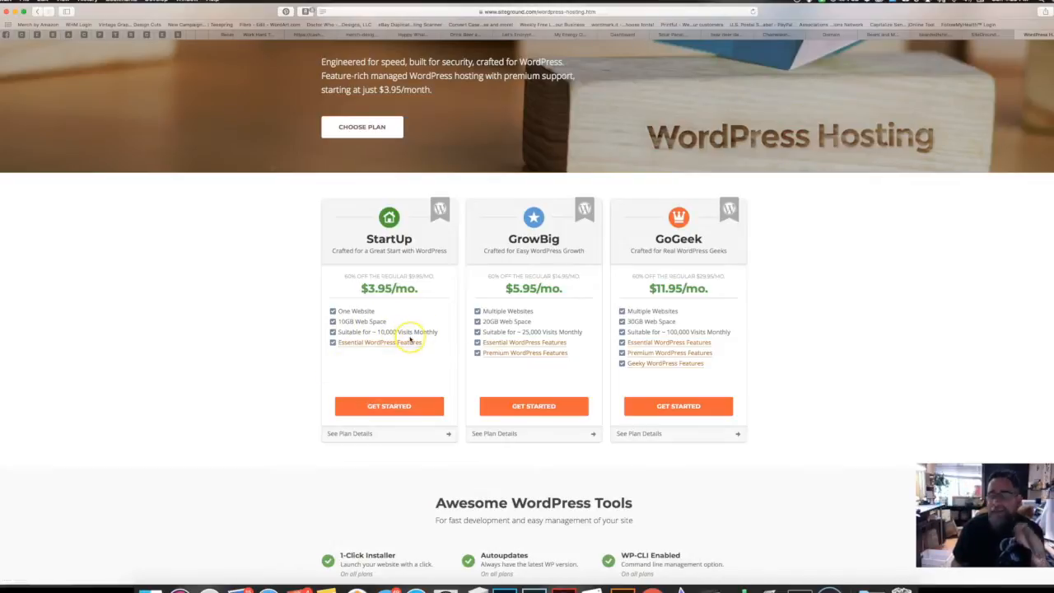
pyautogui.moveTo(394, 340)
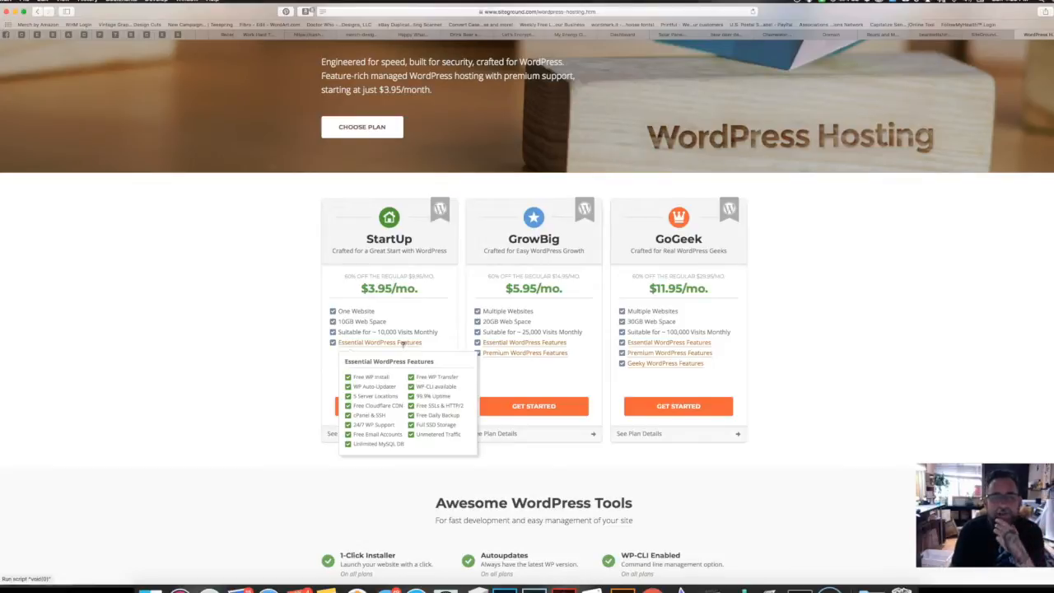
pyautogui.click(404, 343)
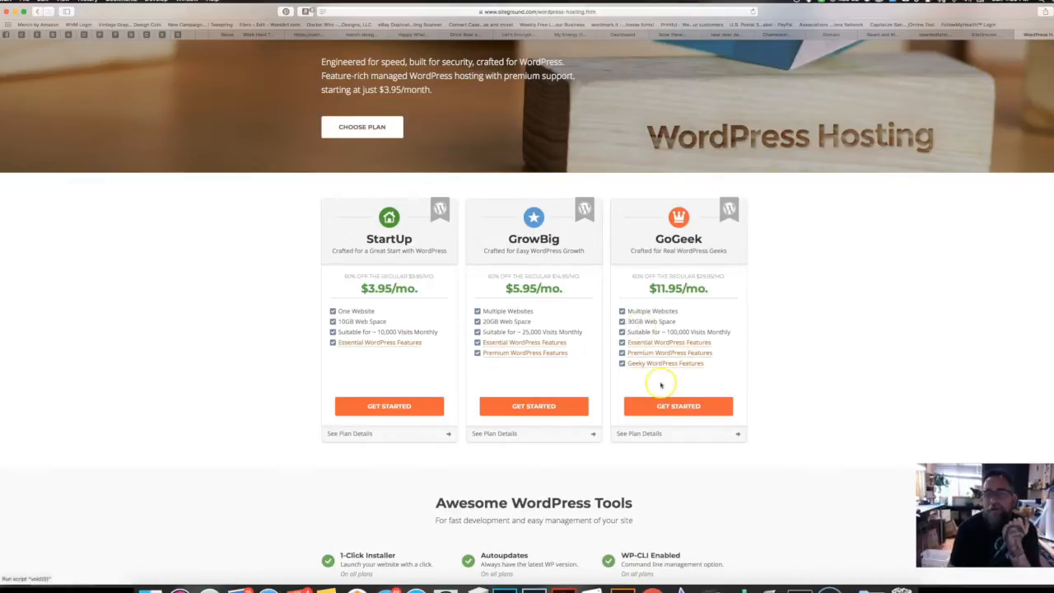
# Step: Log in to the SiteGround customer area to reach its home page with promotions
pyautogui.moveTo(686, 342)
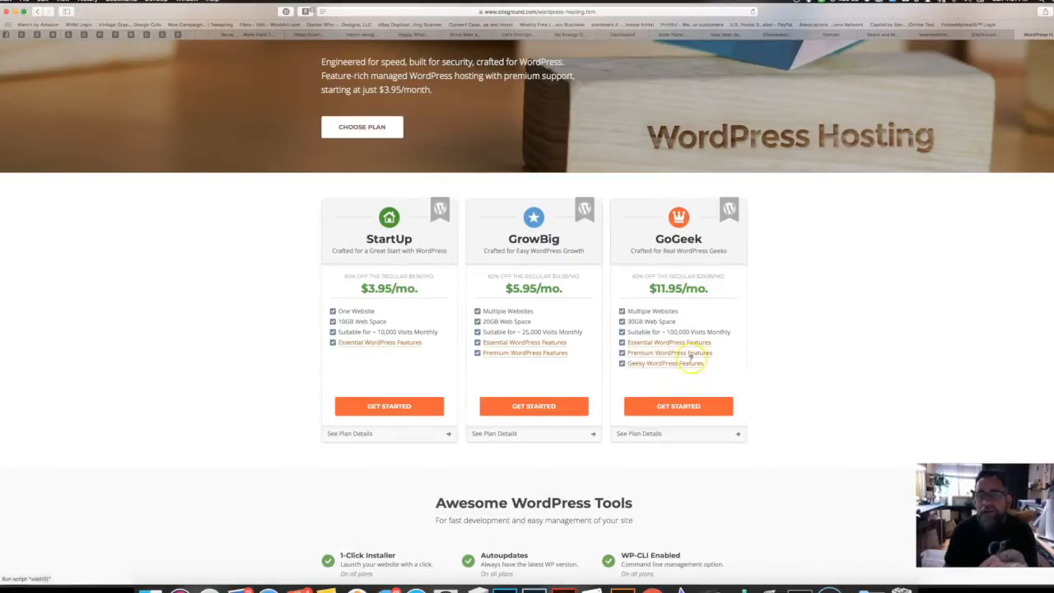
pyautogui.moveTo(689, 363)
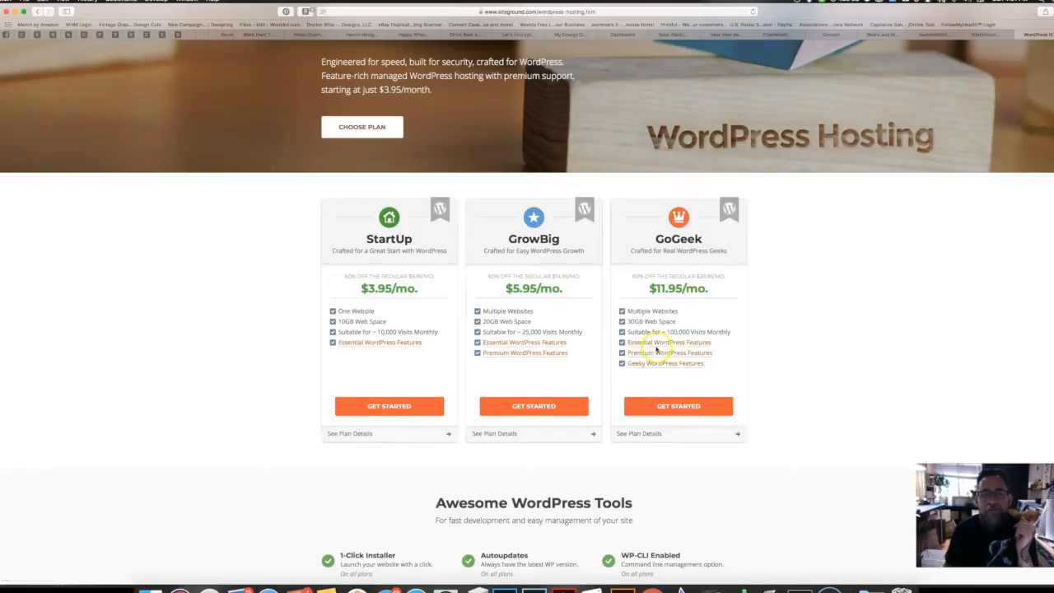
pyautogui.moveTo(401, 342)
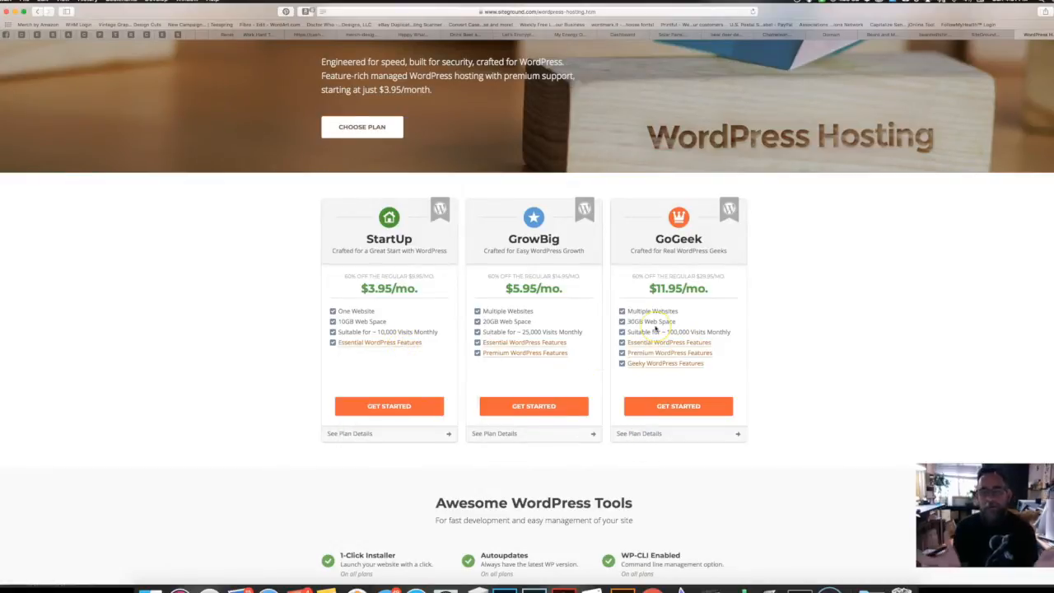
pyautogui.click(389, 403)
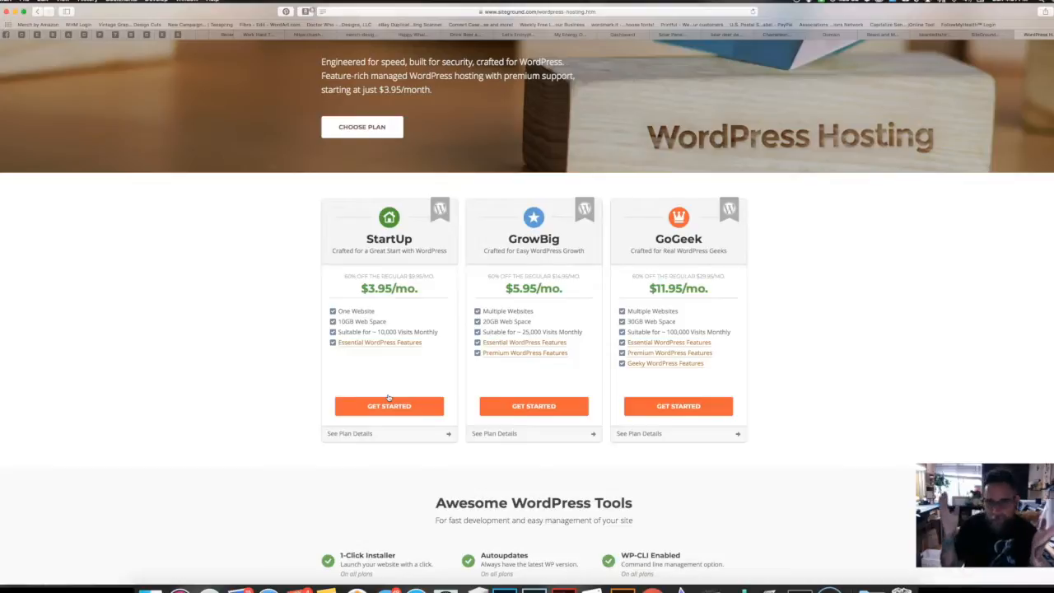
pyautogui.click(401, 291)
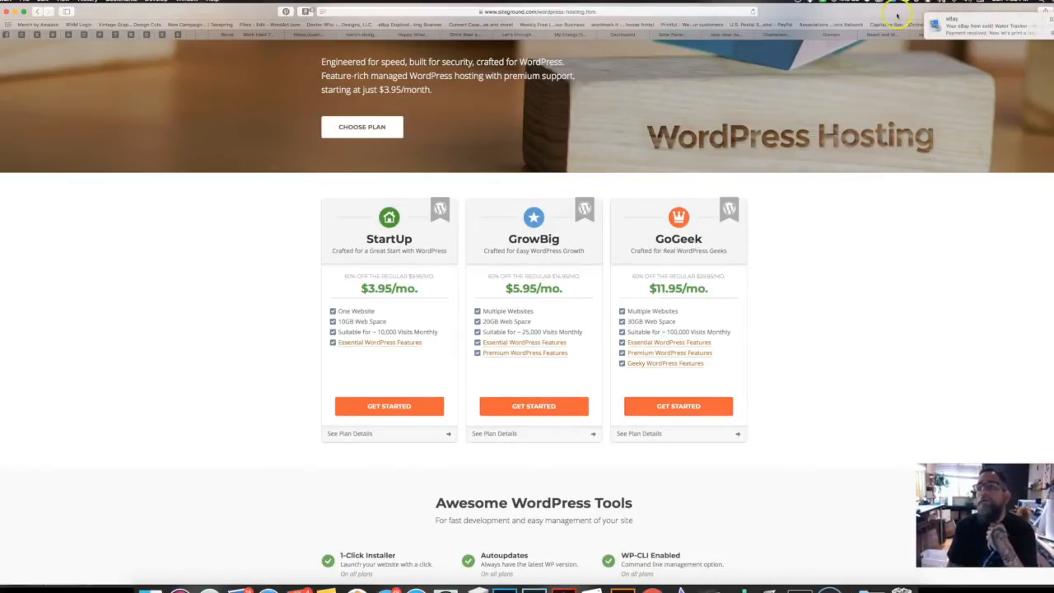
pyautogui.moveTo(896, 13); pyautogui.dragTo(898, 36)
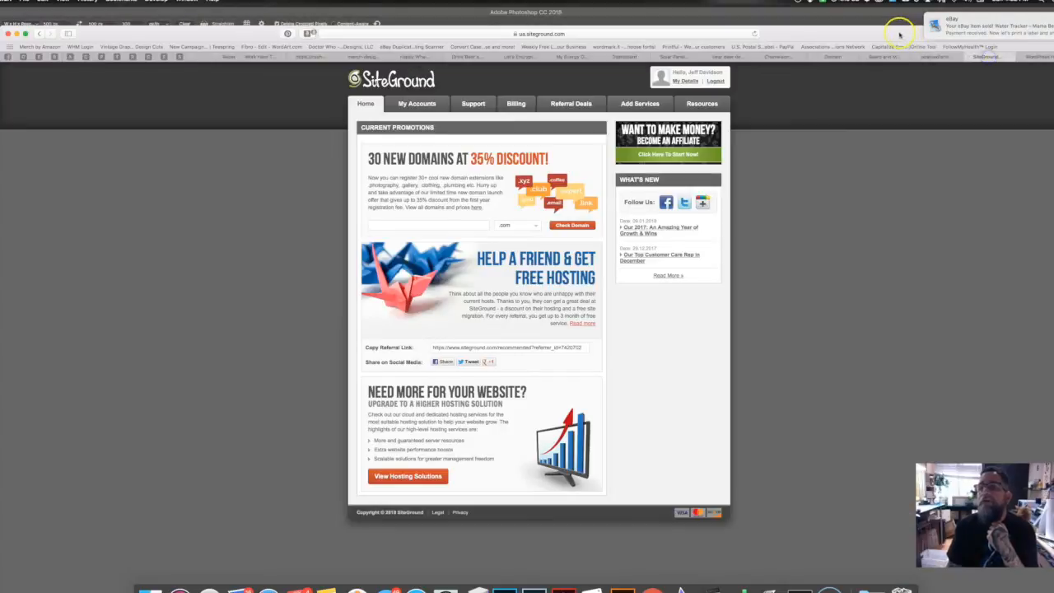
pyautogui.moveTo(899, 36); pyautogui.dragTo(891, 16)
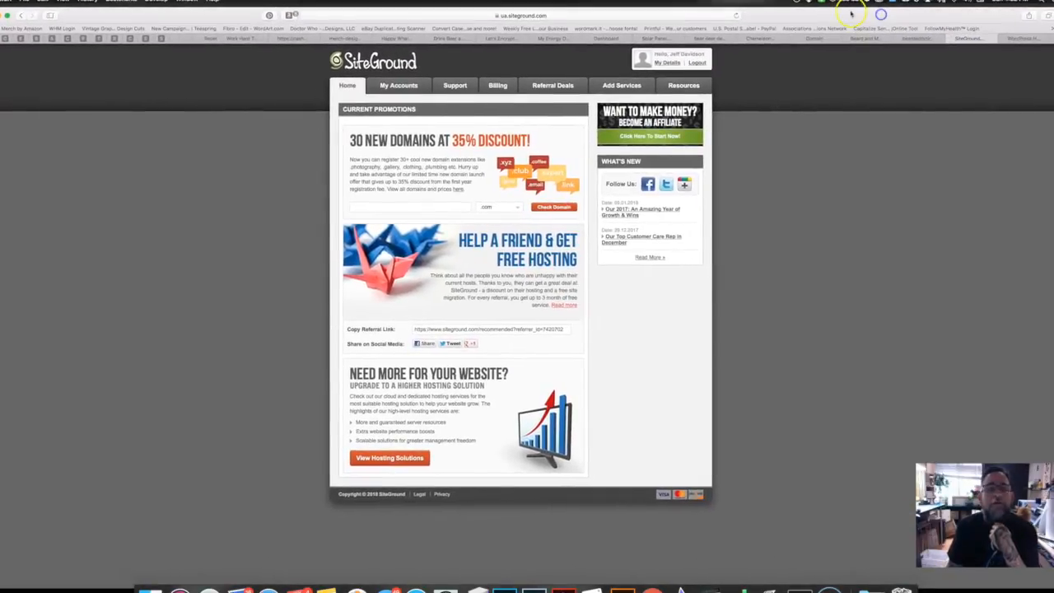
# Step: Open My Accounts and launch the cosmicfrogsvinyl.com cPanel via WordPress/Joomla Toolkit
pyautogui.click(409, 86)
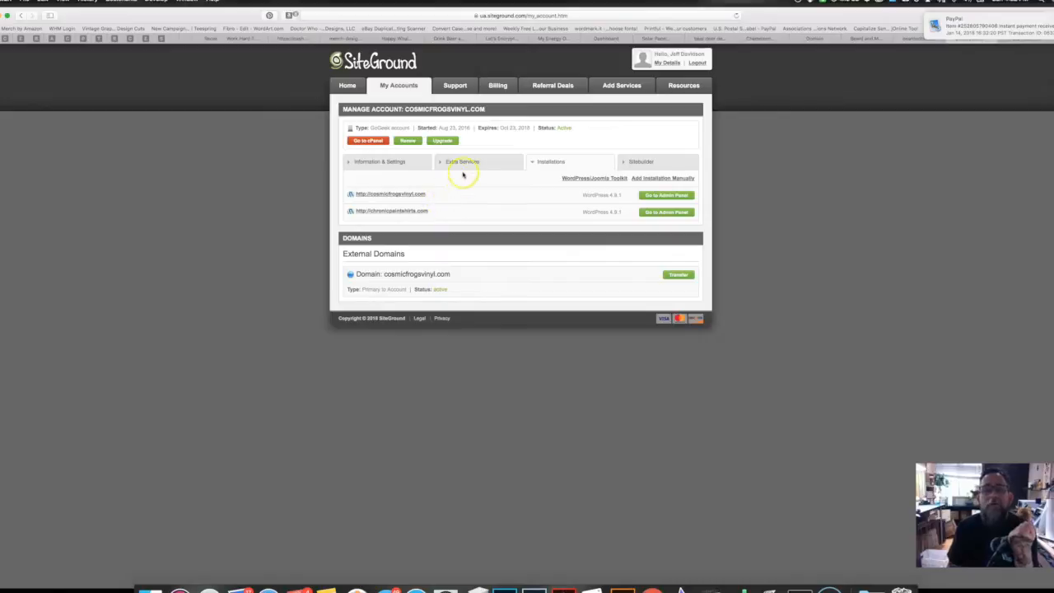
pyautogui.click(592, 178)
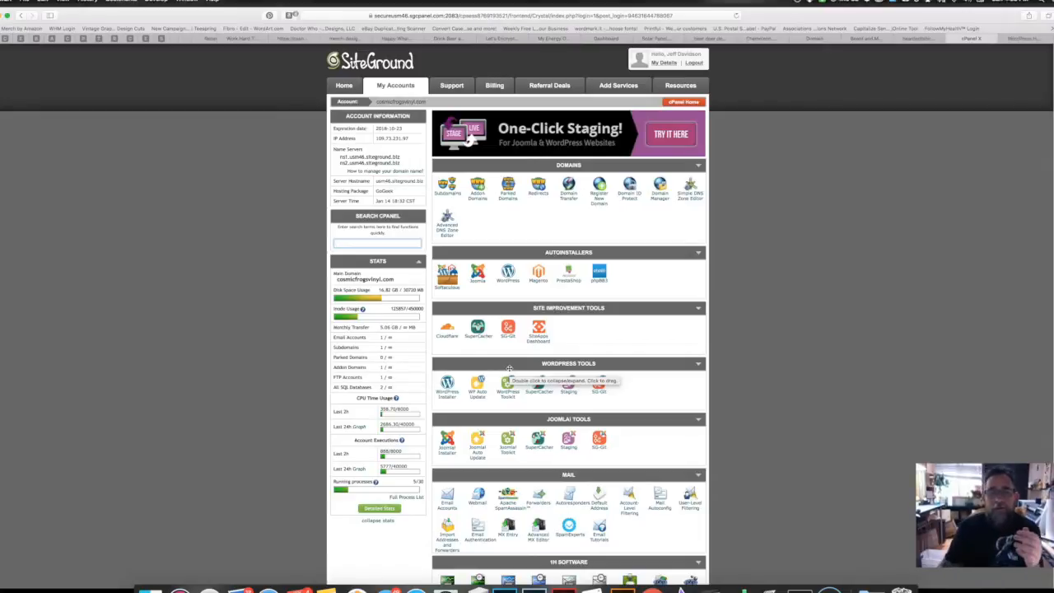
pyautogui.scroll(-5, 508, 368)
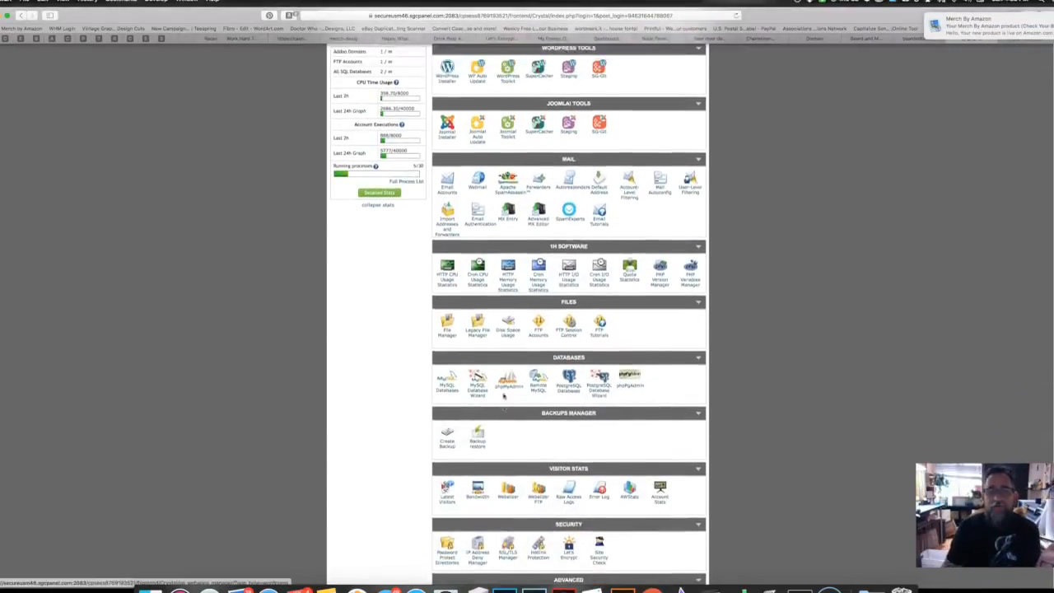
pyautogui.scroll(5, 504, 396)
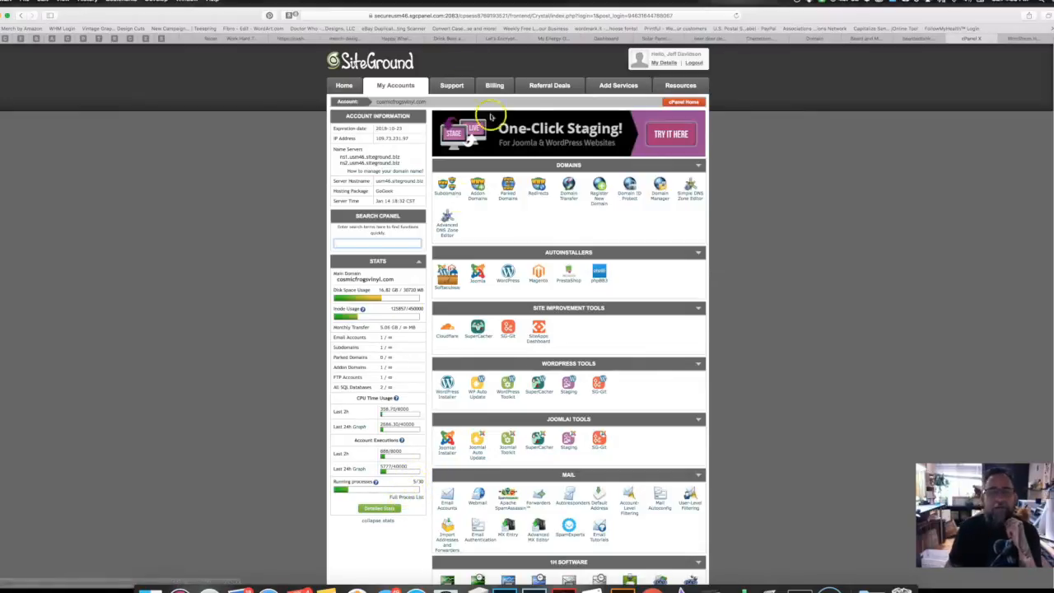
# Step: Add beardedtshirts.com as an addon domain with auto-filled fields and a password
pyautogui.click(477, 194)
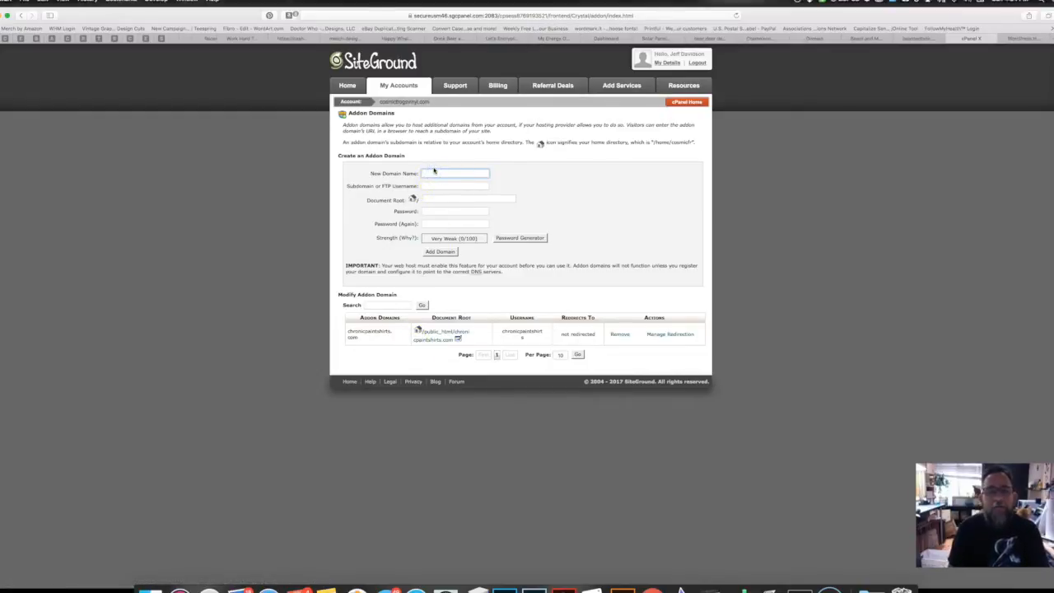
pyautogui.write('bearded')
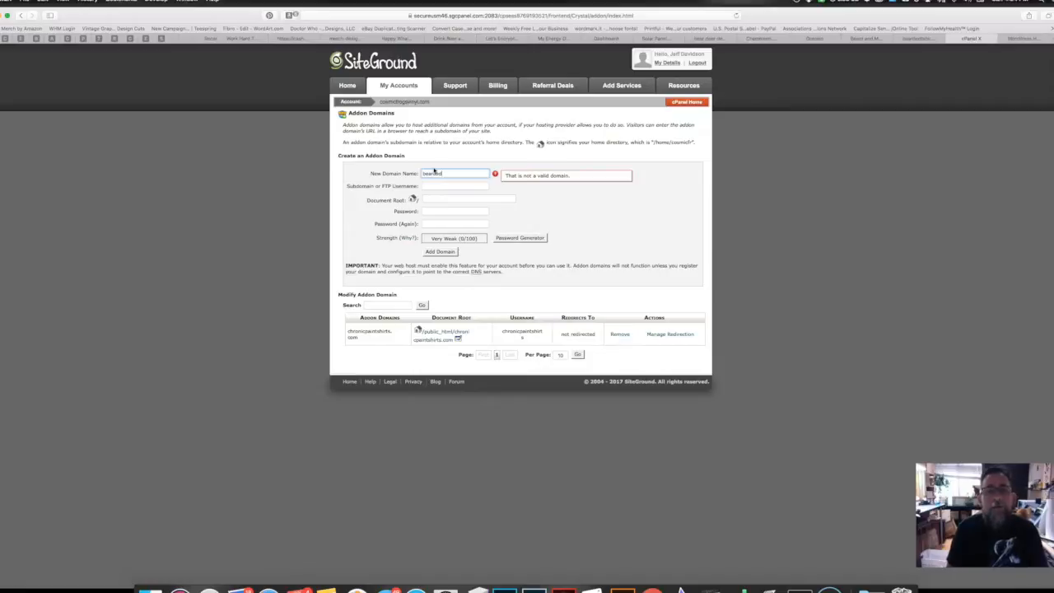
pyautogui.write('shirts.com')
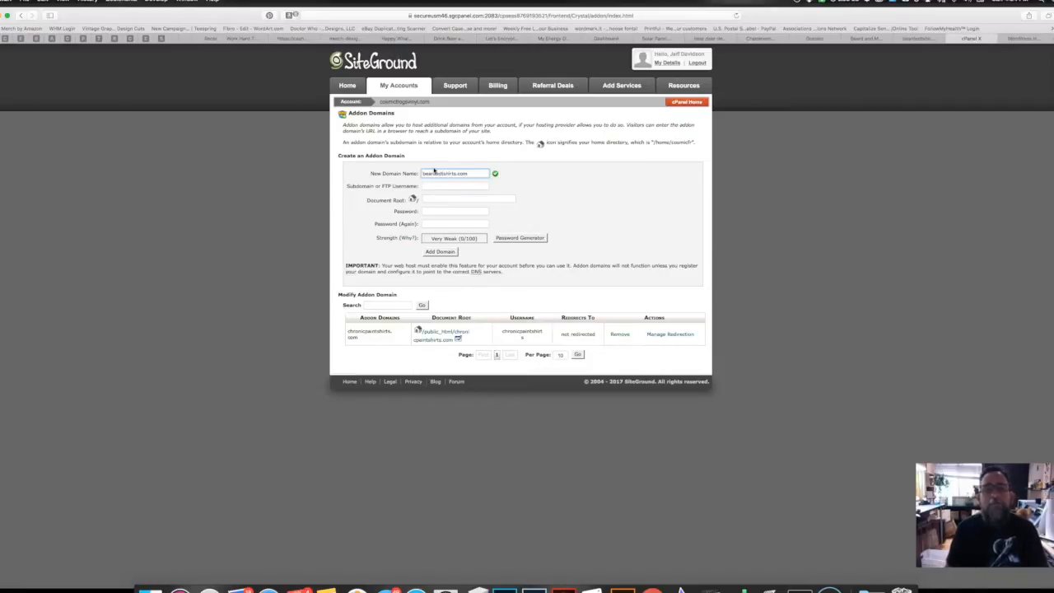
pyautogui.click(505, 208)
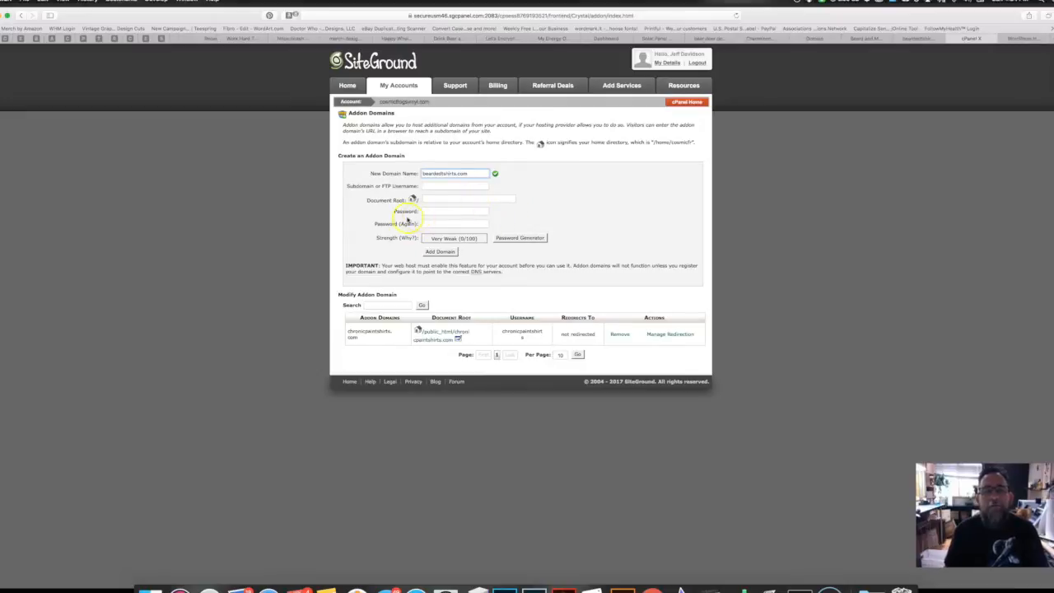
pyautogui.click(425, 211)
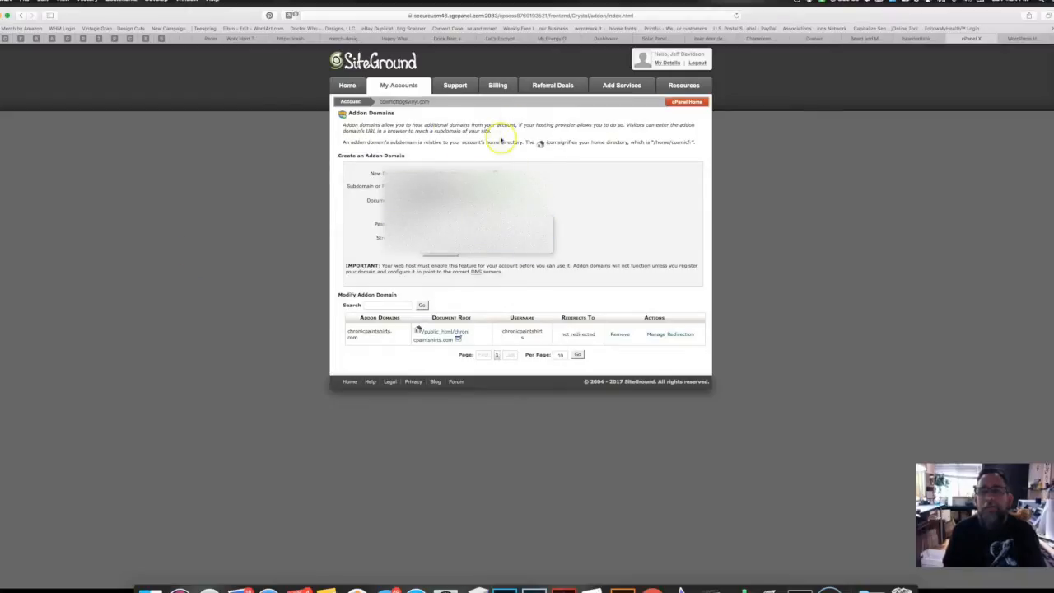
pyautogui.click(253, 246)
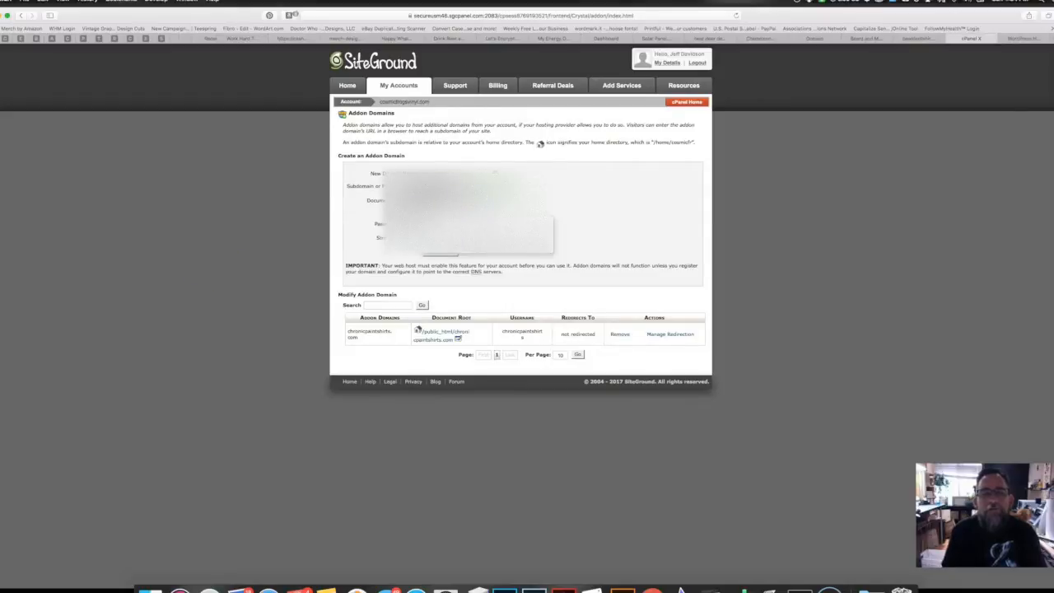
pyautogui.click(472, 229)
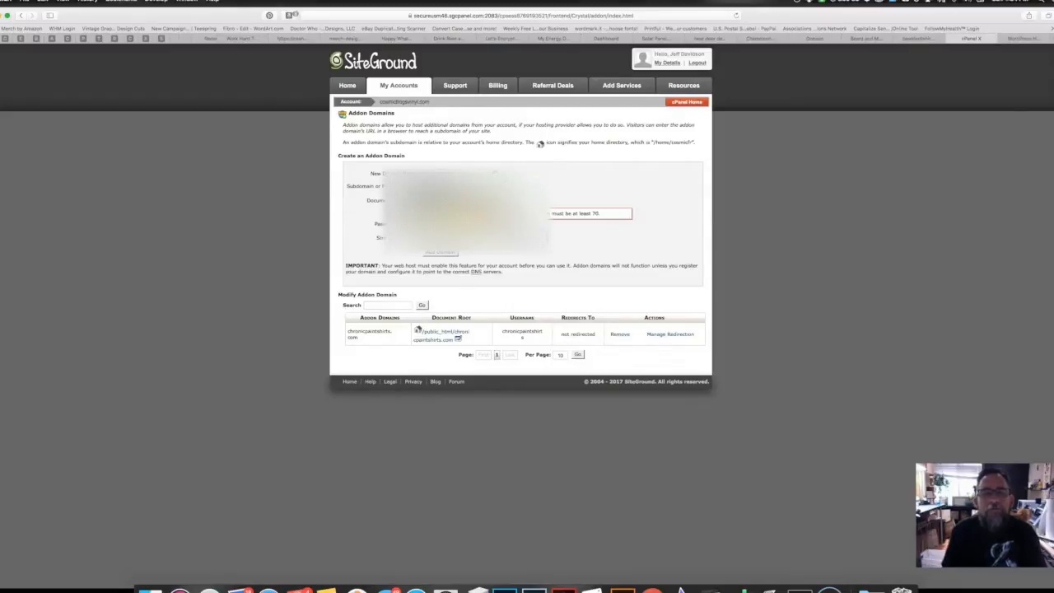
pyautogui.click(436, 252)
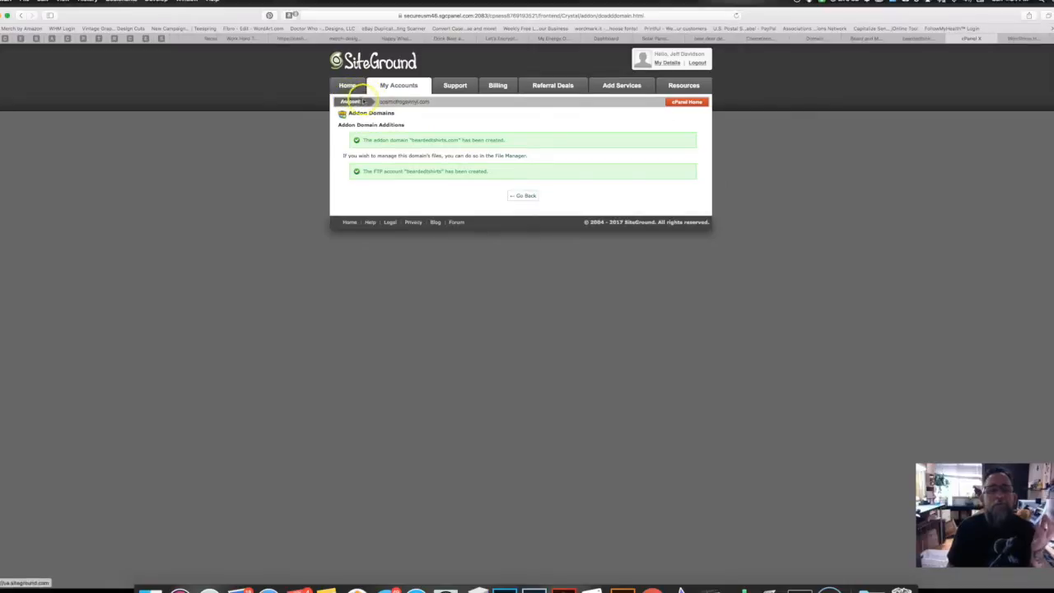
# Step: Reload the account overview and check whether the new domain's site is live yet, then return
pyautogui.click(396, 86)
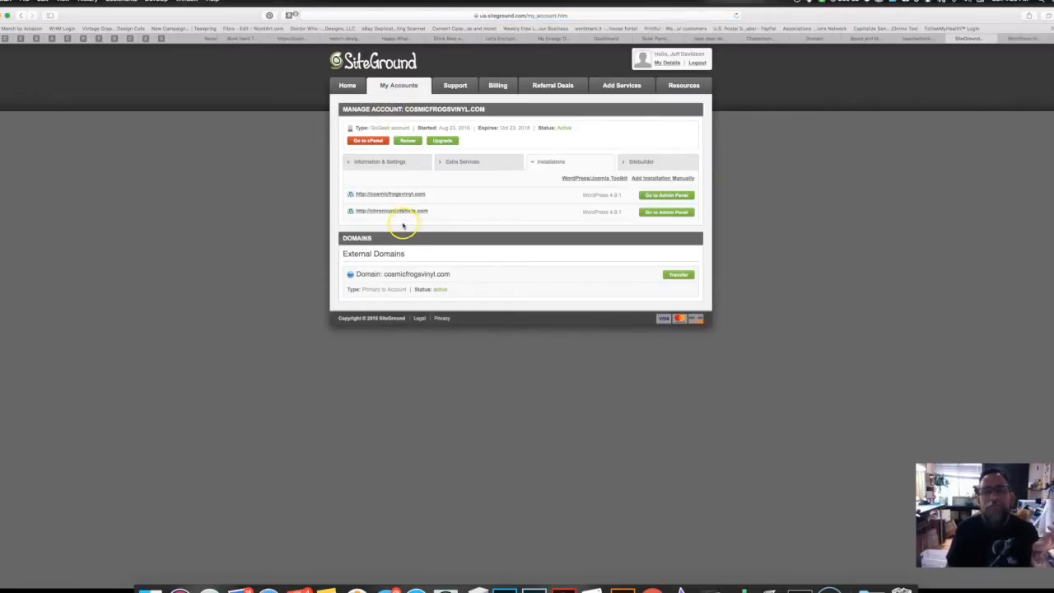
pyautogui.click(736, 14)
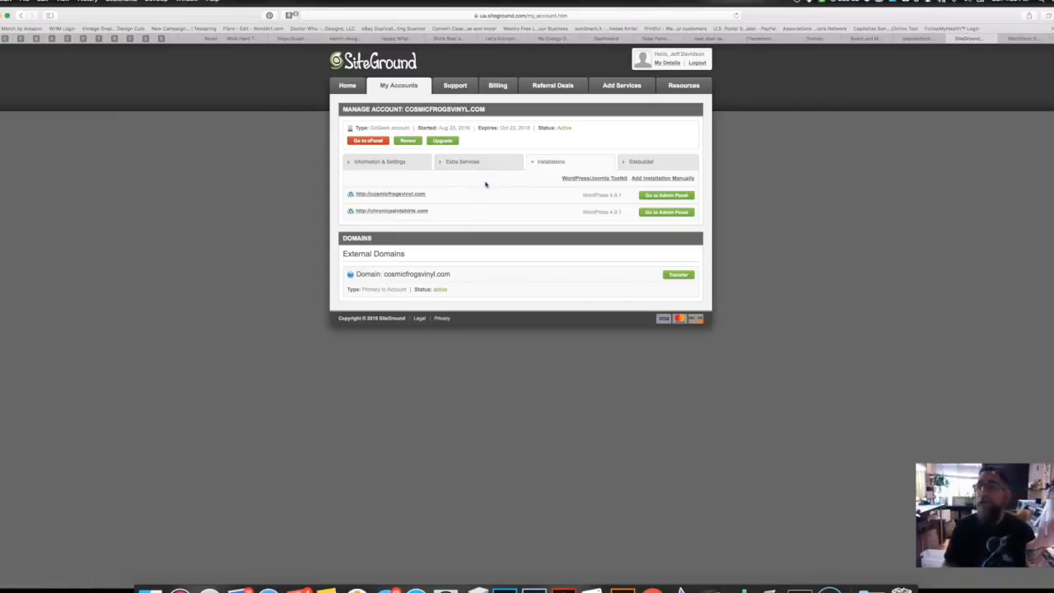
pyautogui.click(909, 39)
pyautogui.click(736, 15)
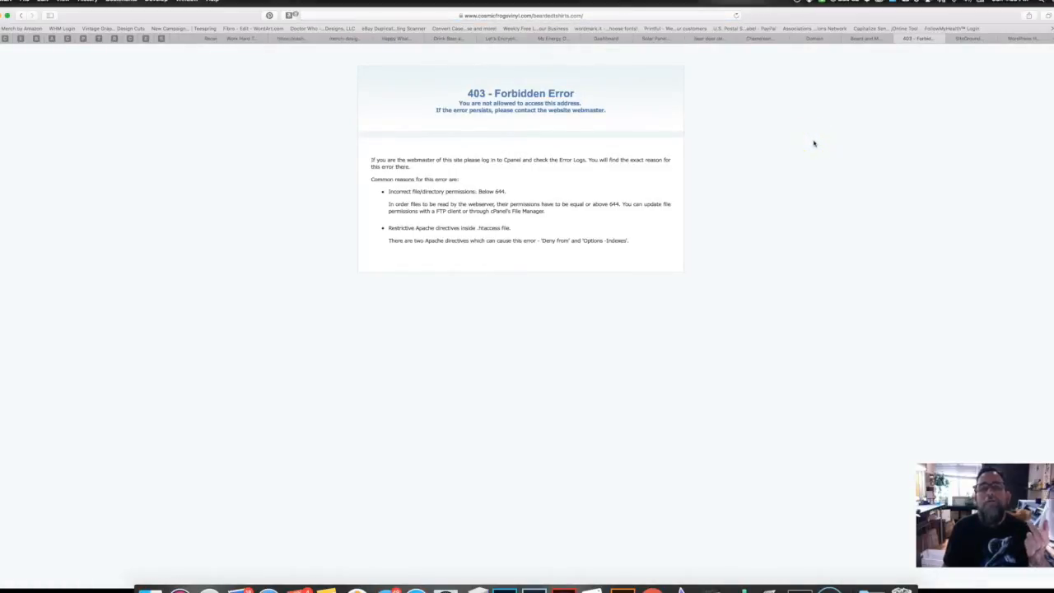
pyautogui.click(866, 39)
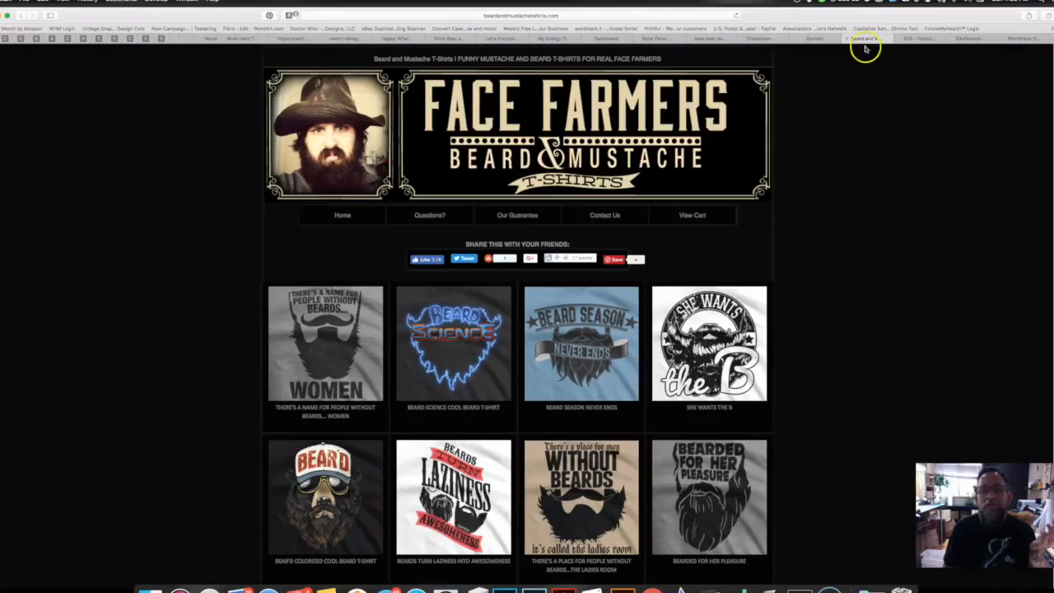
pyautogui.click(911, 39)
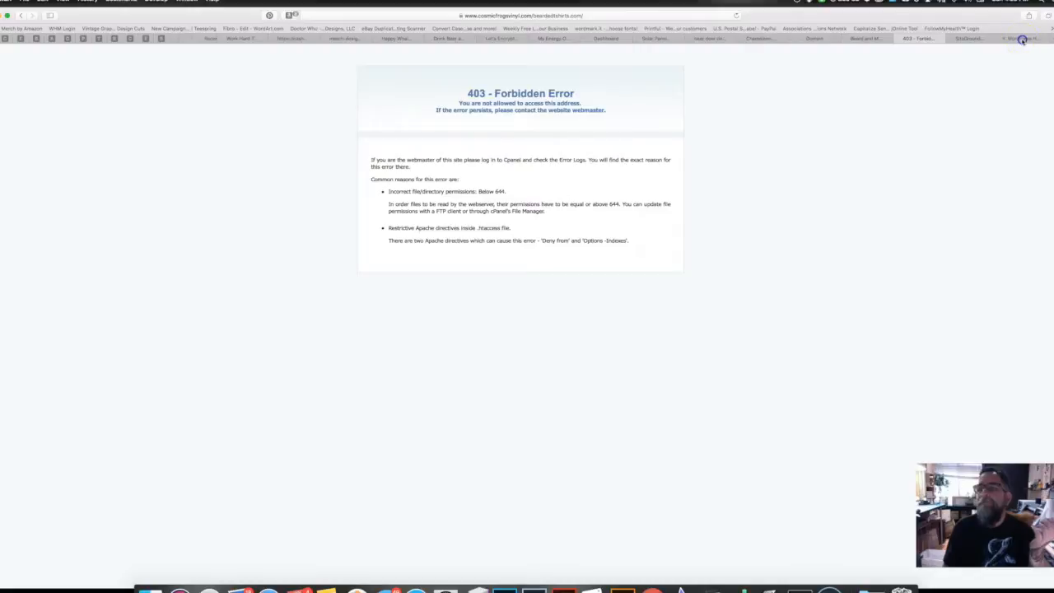
pyautogui.click(1021, 39)
pyautogui.click(970, 39)
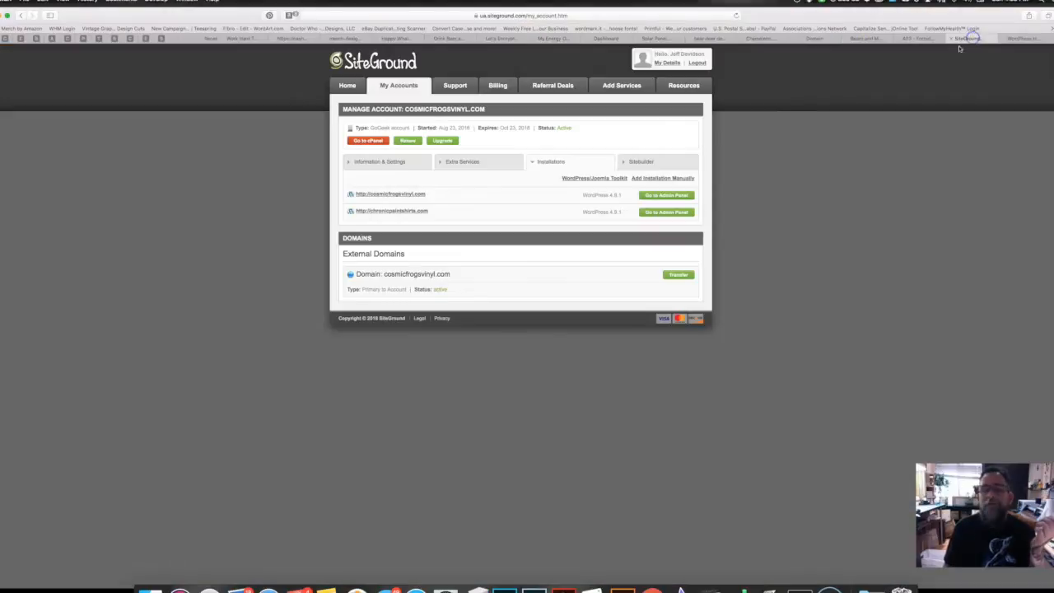
# Step: Open WordPress in Softaculous via Add Installation Manually and review its existing installations
pyautogui.click(663, 178)
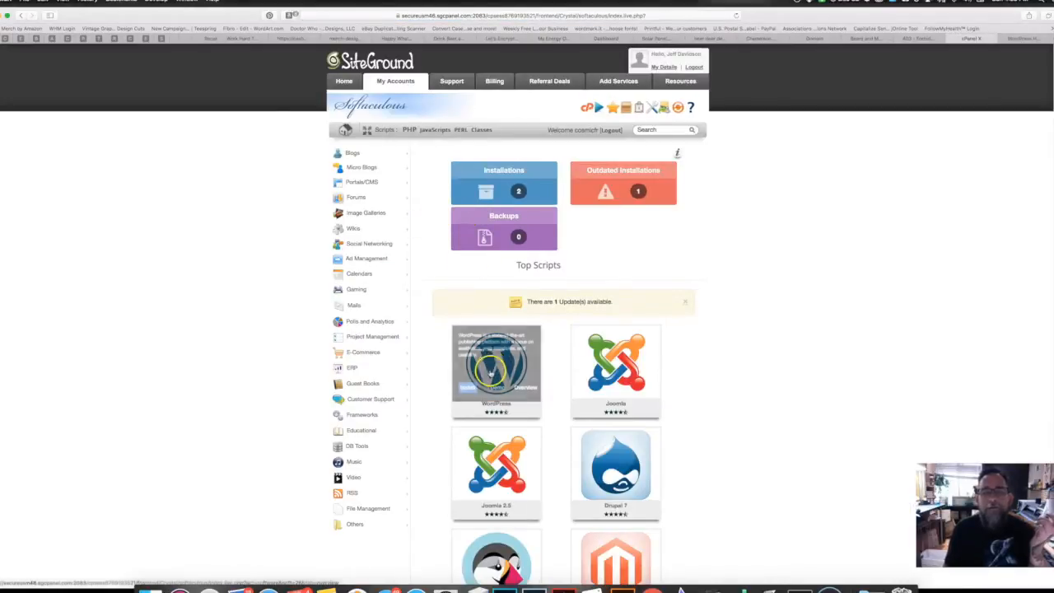
pyautogui.click(461, 352)
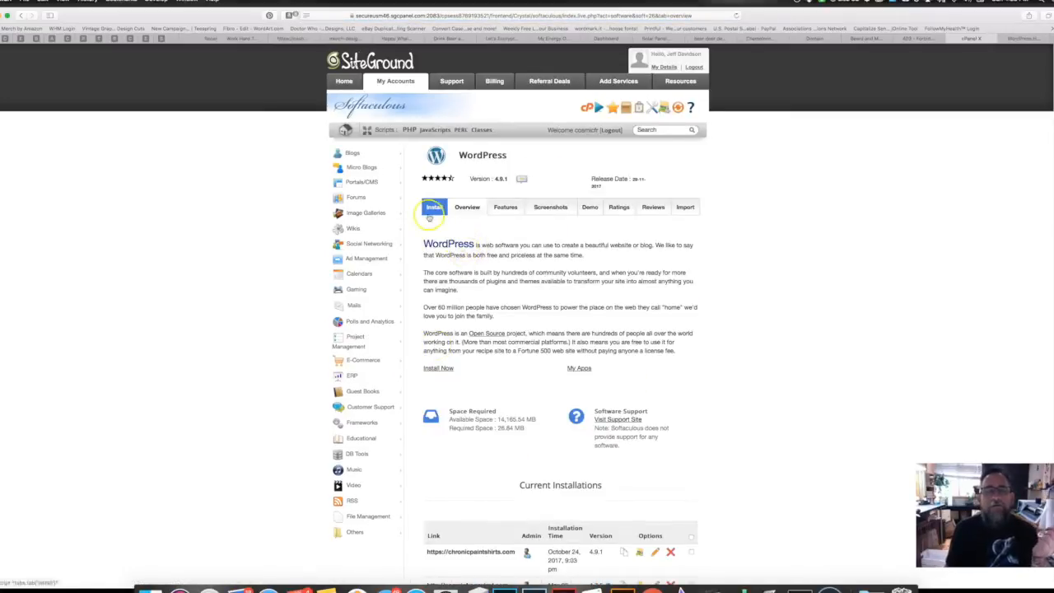
pyautogui.scroll(-5, 498, 492)
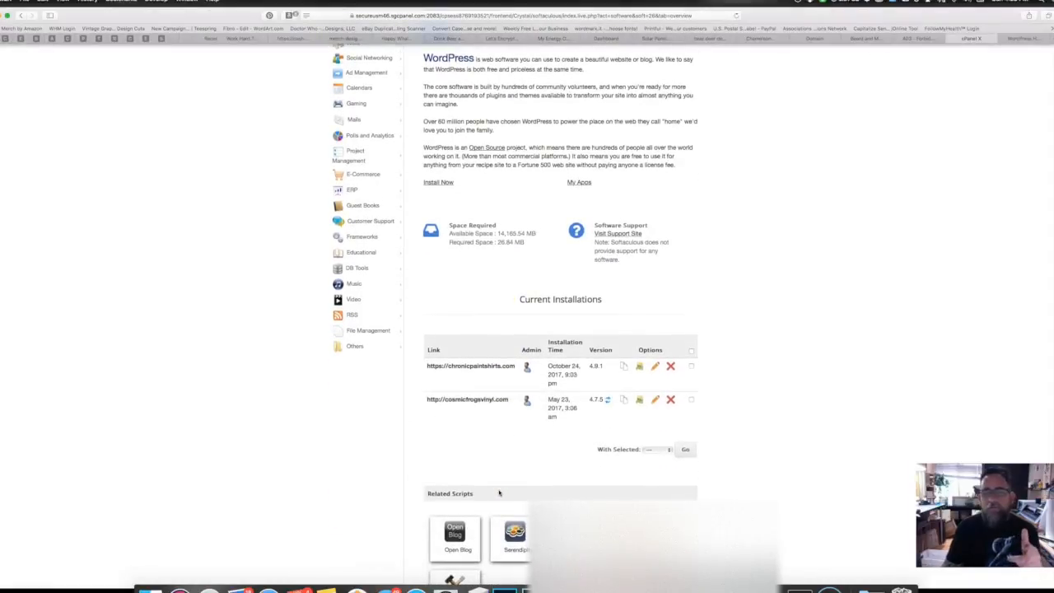
pyautogui.scroll(4, 499, 493)
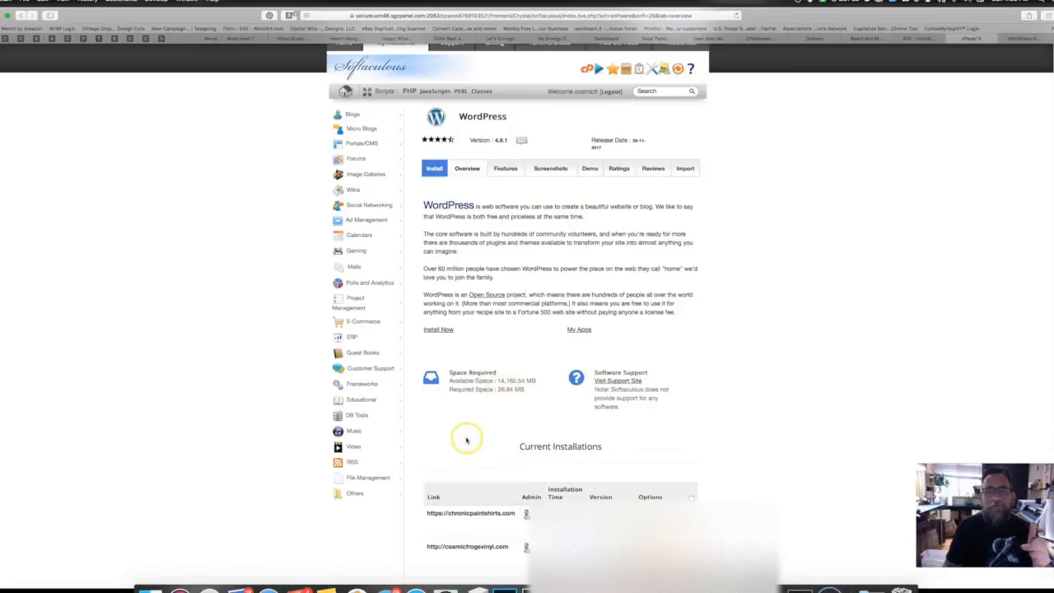
pyautogui.click(438, 329)
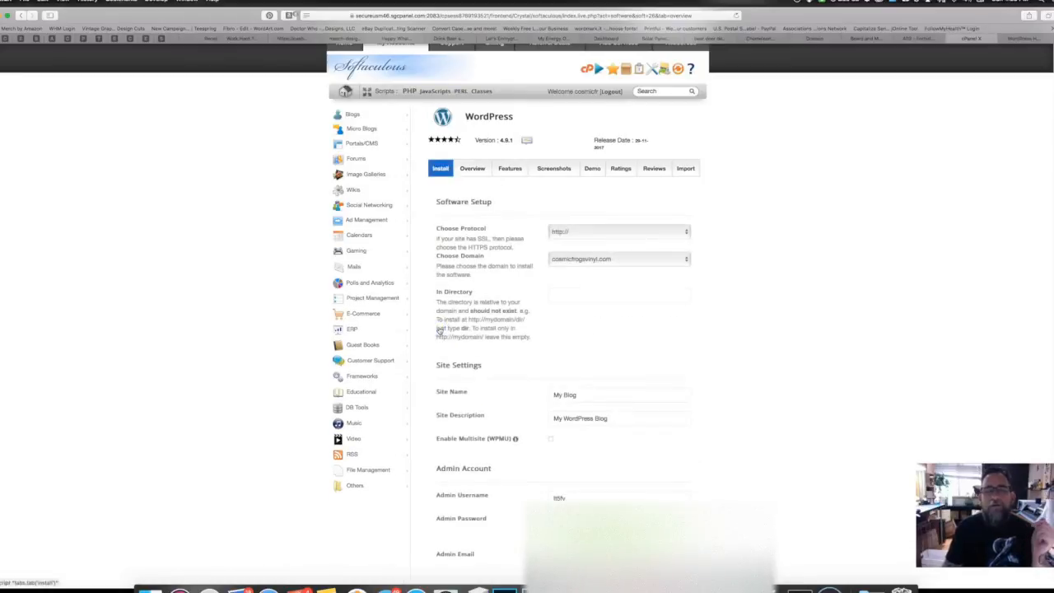
pyautogui.click(696, 235)
pyautogui.click(634, 244)
pyautogui.click(622, 260)
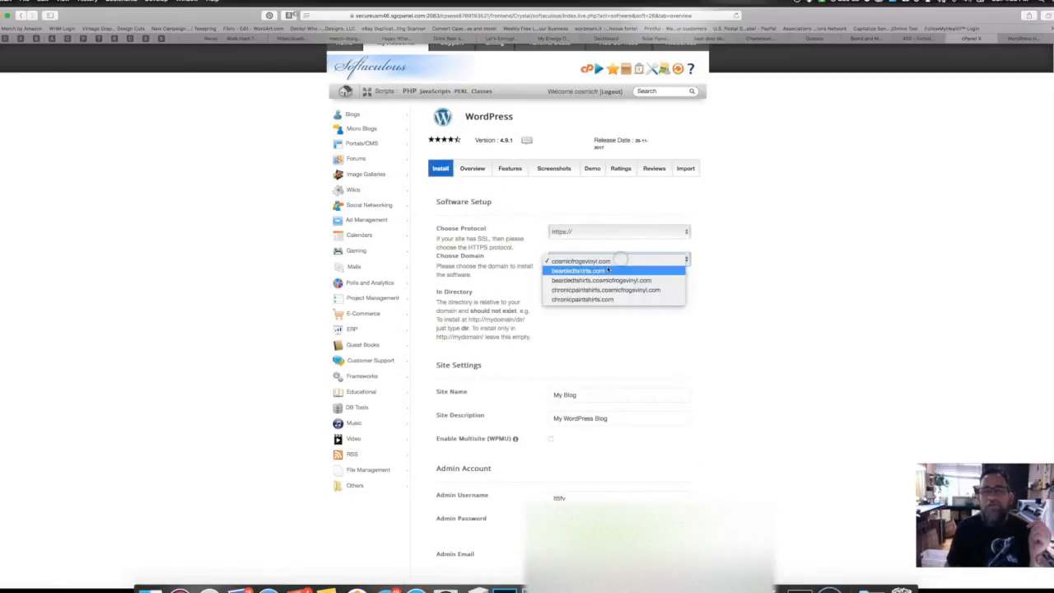
pyautogui.click(611, 271)
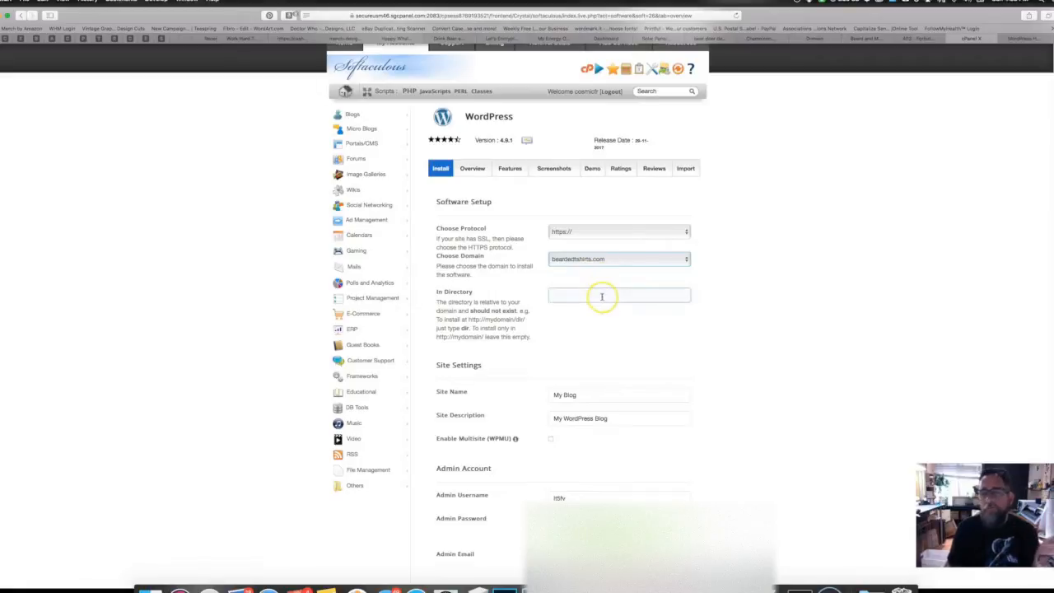
# Step: Name the site 'Bearded T-Shirts and More' and begin its beard-themed description
pyautogui.click(583, 395)
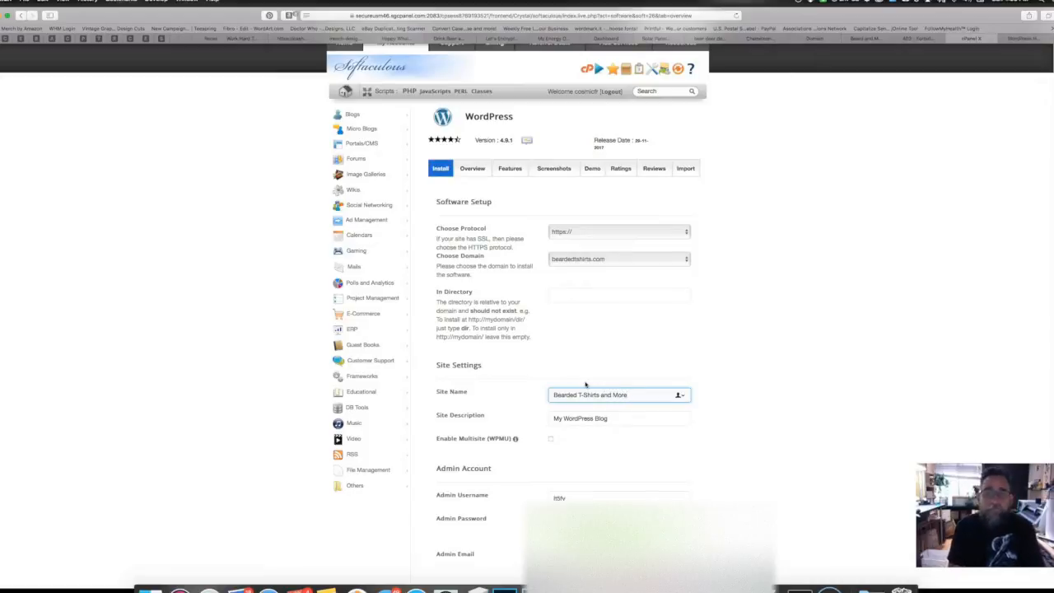
pyautogui.click(614, 418)
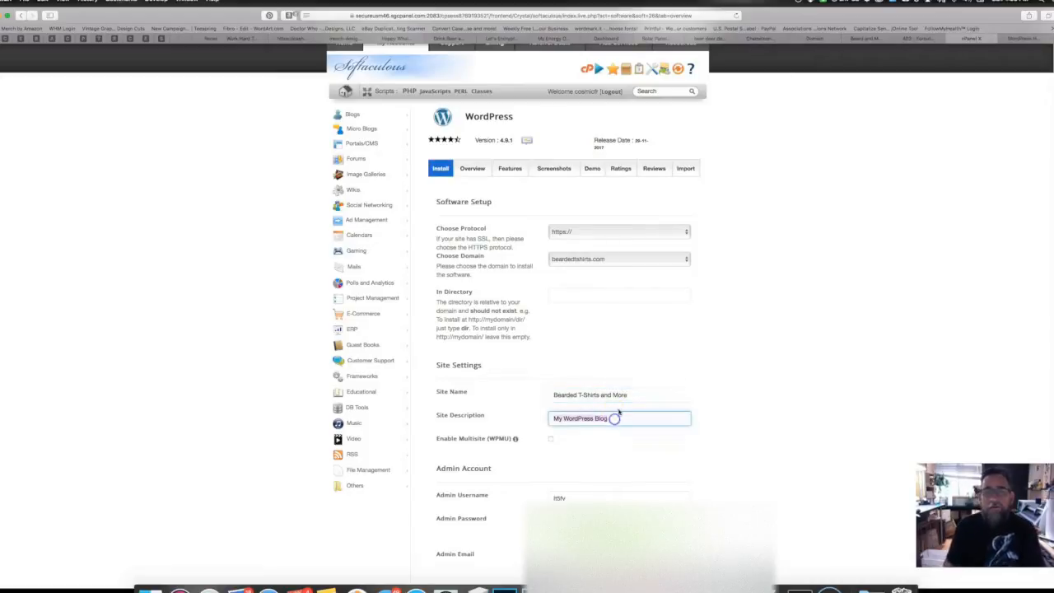
pyautogui.write('Beard')
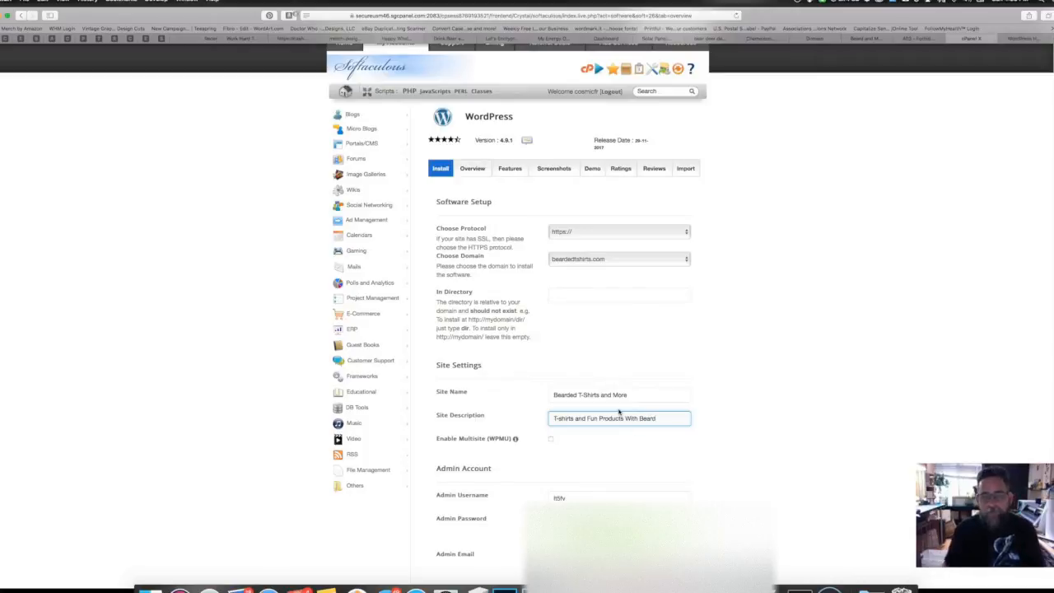
# Step: Replace the default admin username, fill in the admin e-mail, and run the WordPress installation
pyautogui.scroll(-3, 522, 459)
pyautogui.scroll(-1, 519, 454)
pyautogui.click(582, 387)
pyautogui.doubleClick(575, 384)
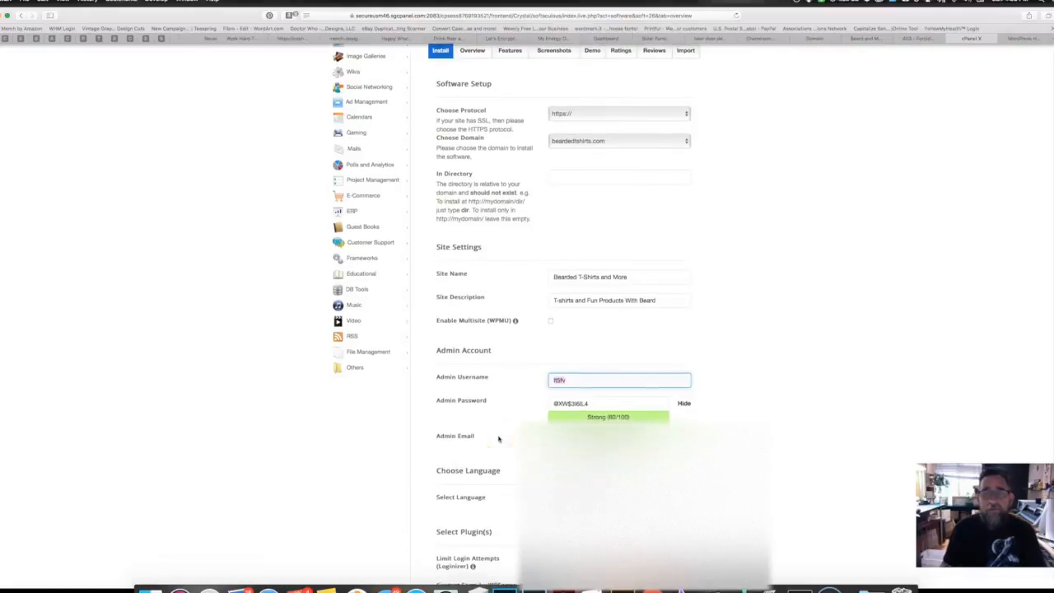
pyautogui.scroll(-2, 498, 439)
pyautogui.click(609, 404)
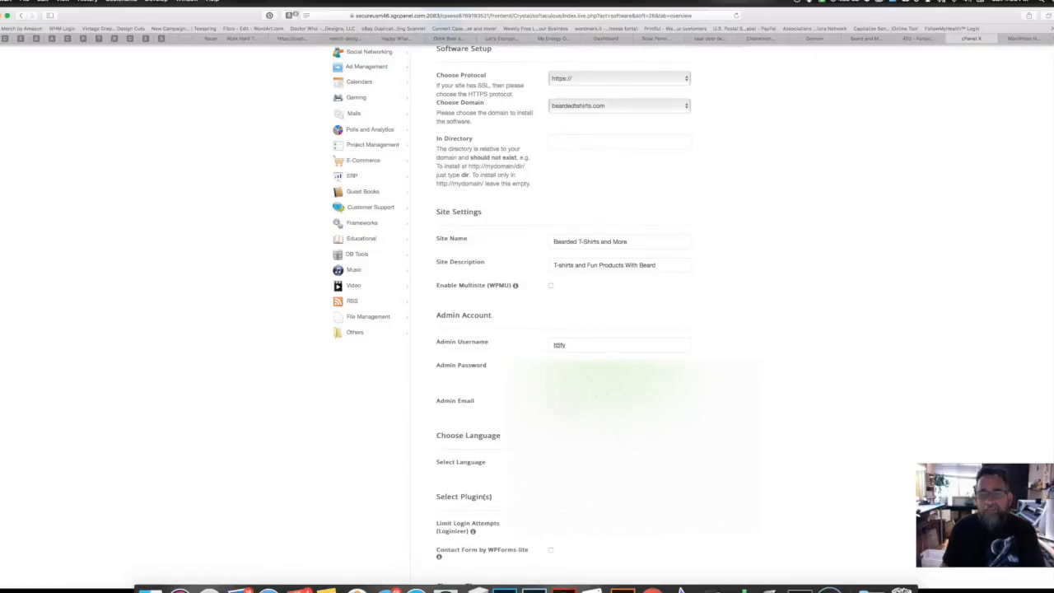
pyautogui.scroll(-2, 510, 313)
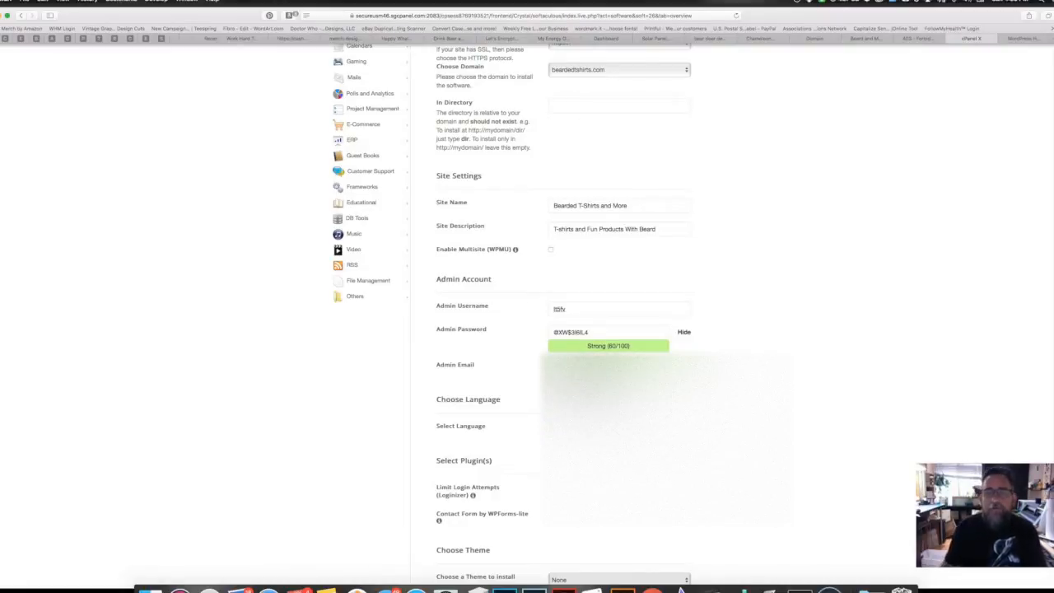
pyautogui.scroll(-5, 511, 313)
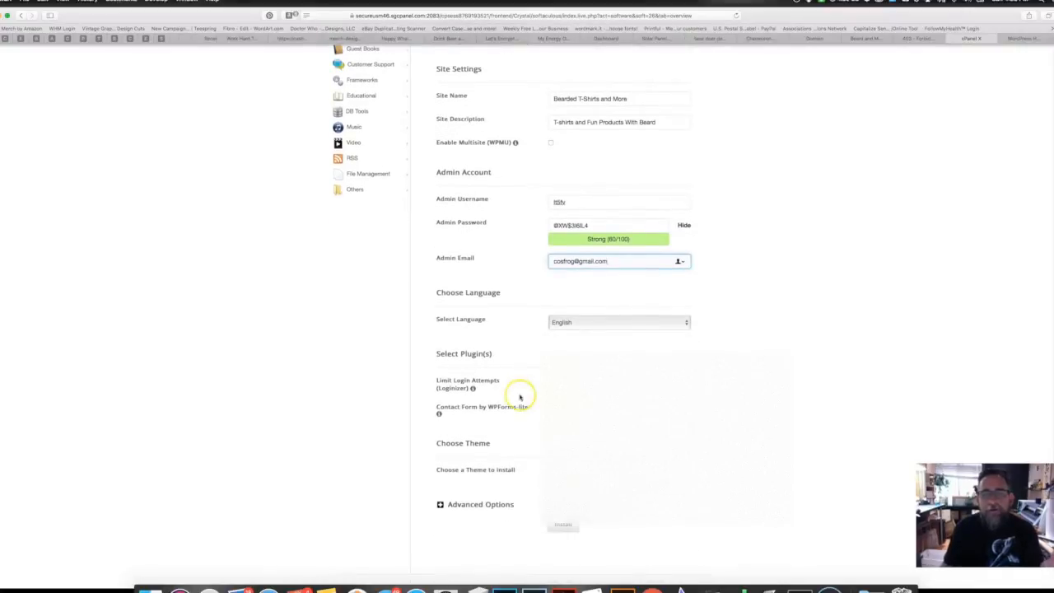
pyautogui.click(618, 484)
pyautogui.click(617, 484)
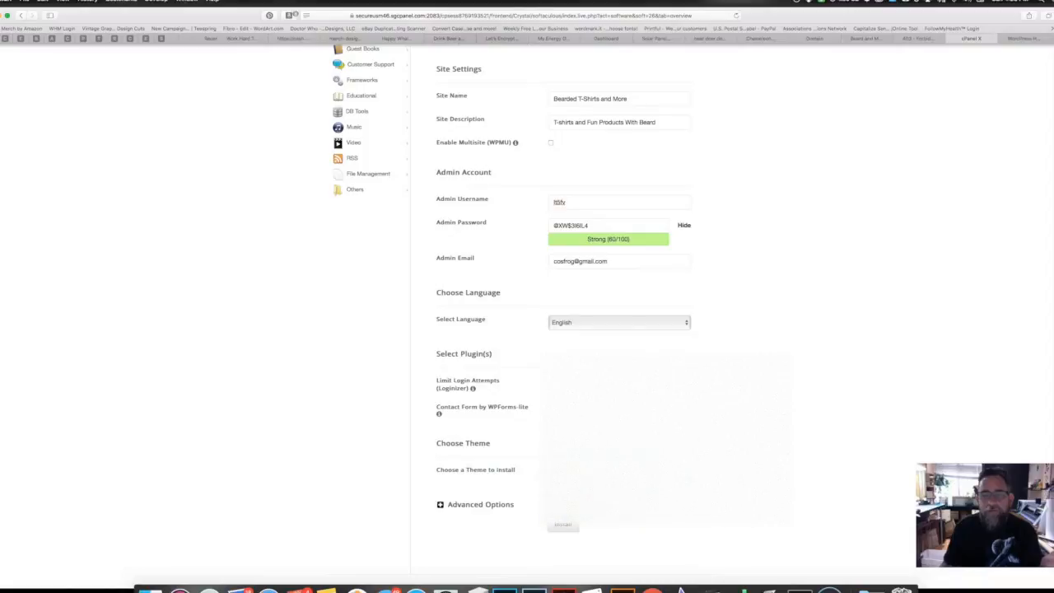
pyautogui.click(562, 527)
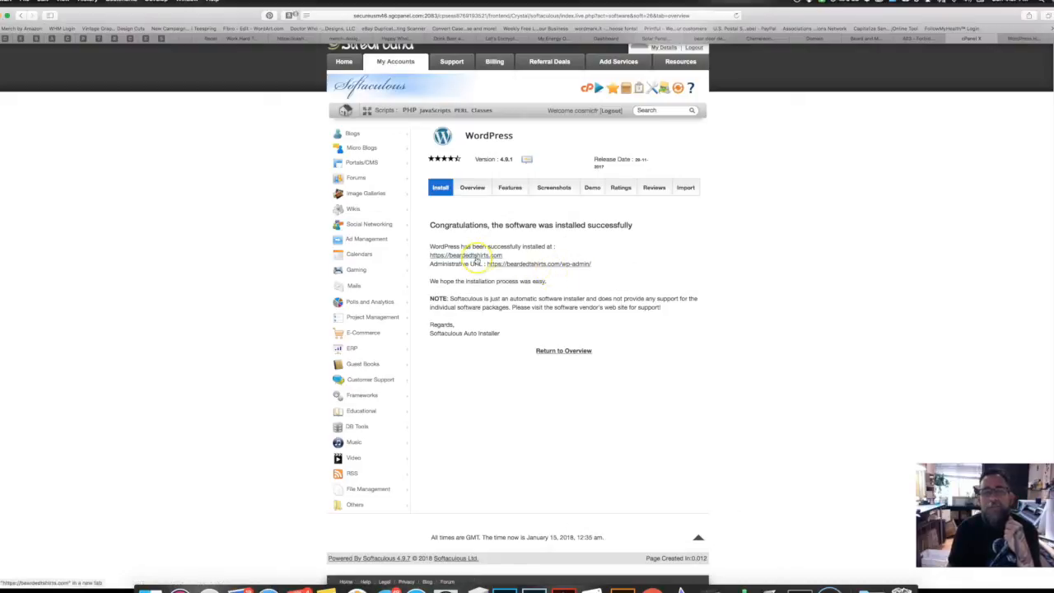
# Step: Load beardedtshirts.com in the tab showing the 403 error
pyautogui.click(915, 40)
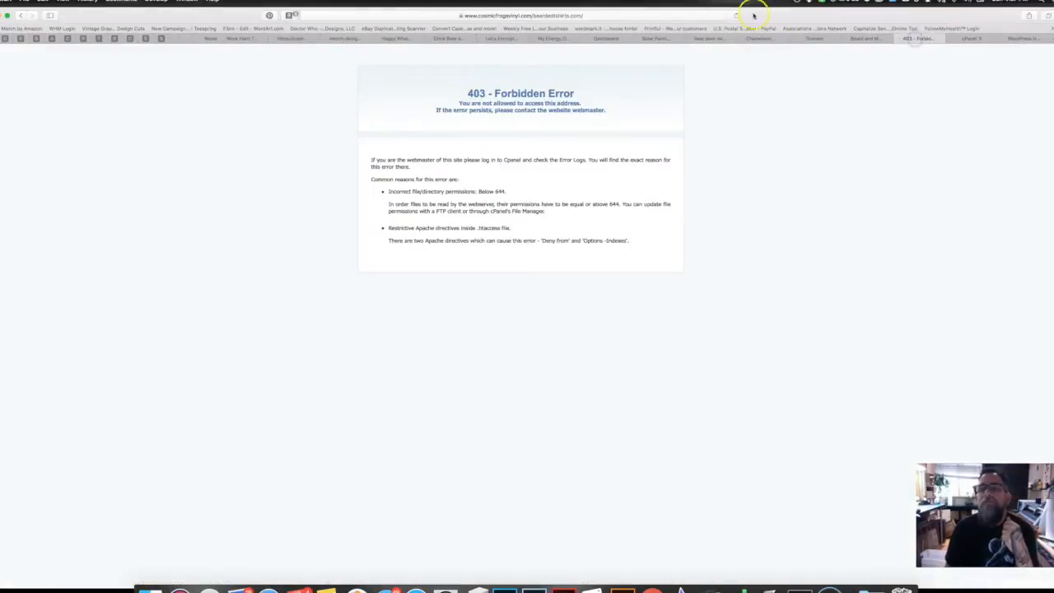
pyautogui.click(534, 15)
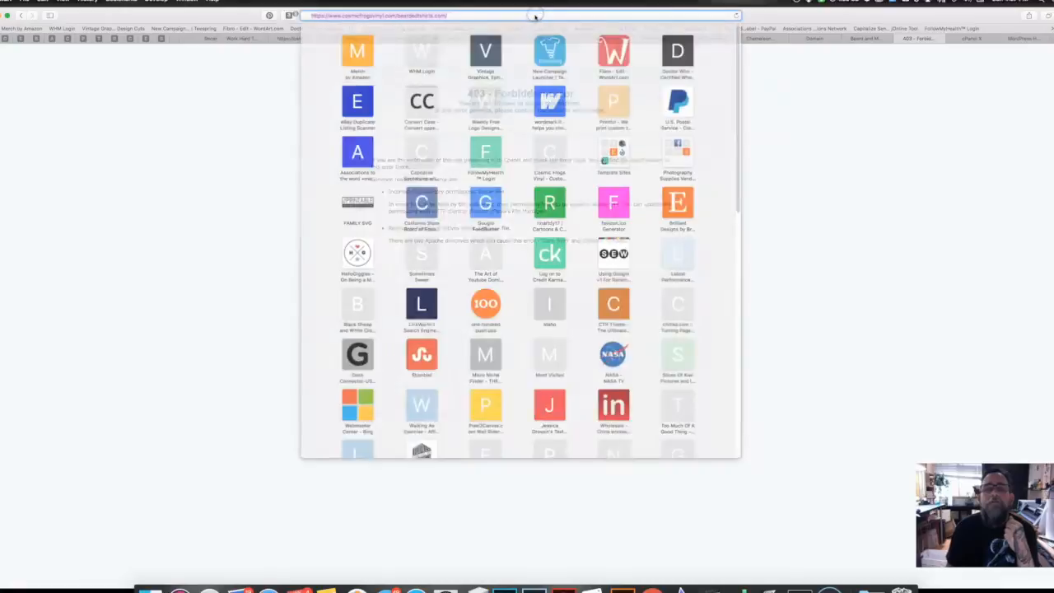
pyautogui.write('beardedtshir')
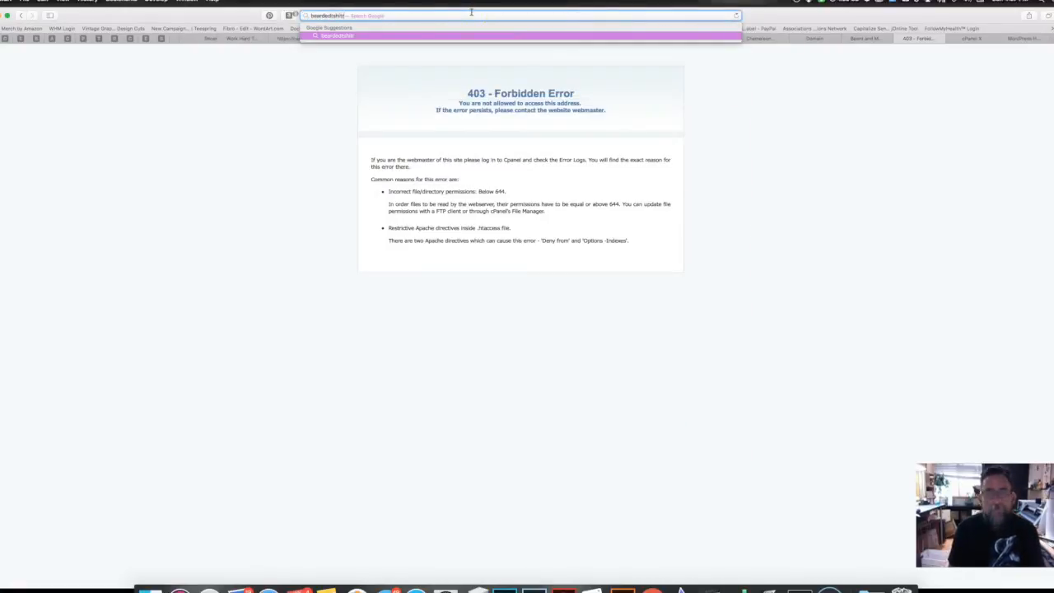
pyautogui.write('ts.com')
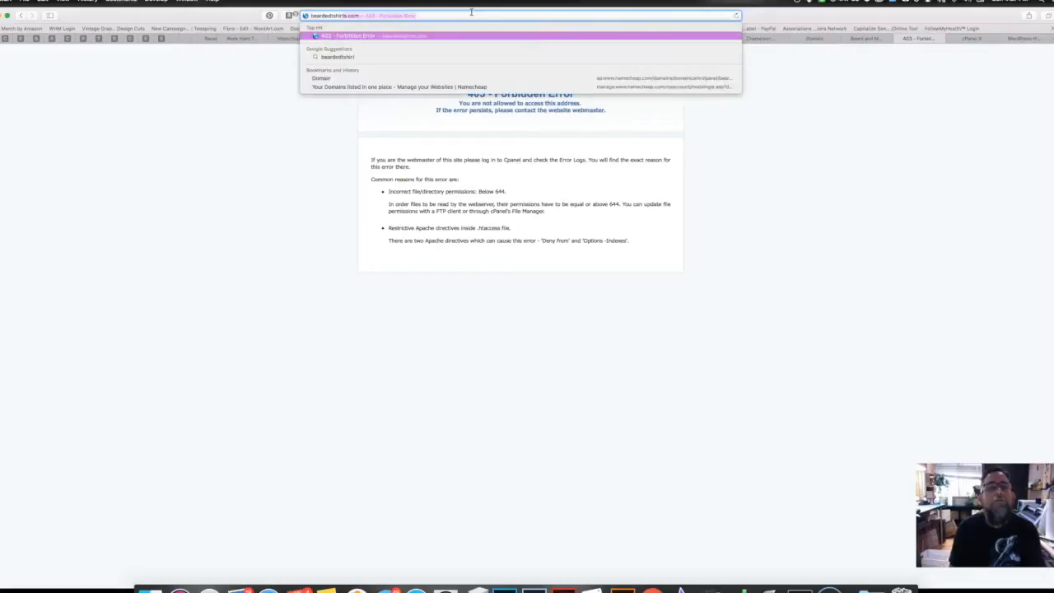
pyautogui.press('Return')
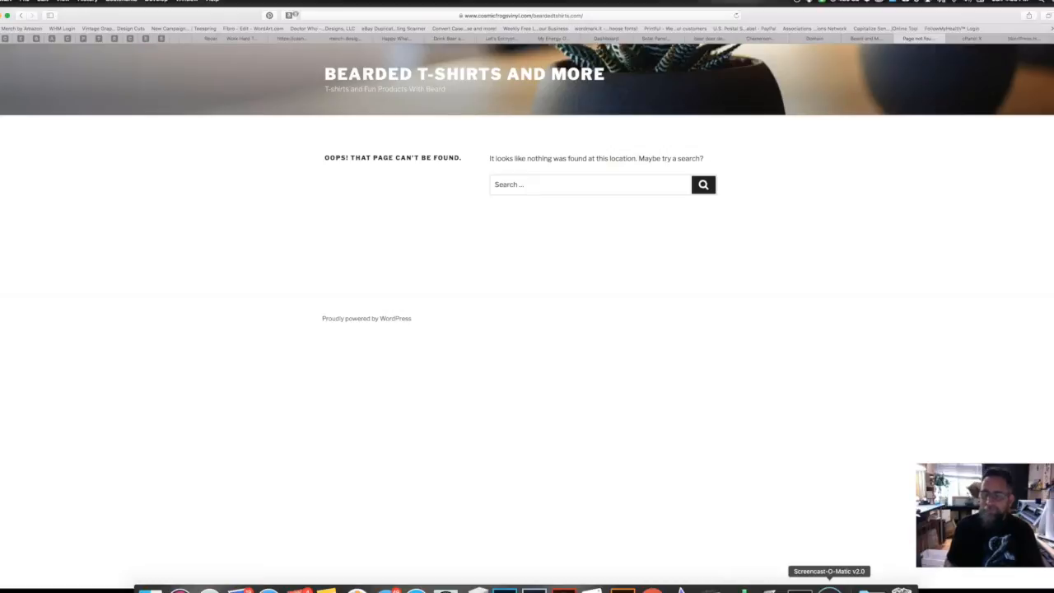
# Step: Leave the wp-admin dashboard and view the beardedtshirts.com front page
pyautogui.click(3, 587)
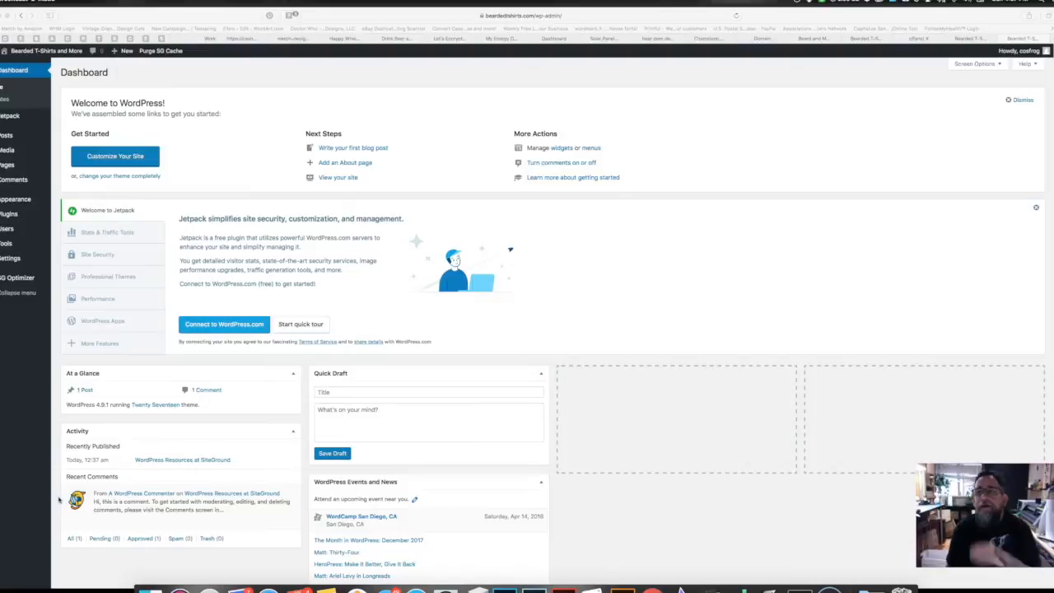
pyautogui.click(867, 39)
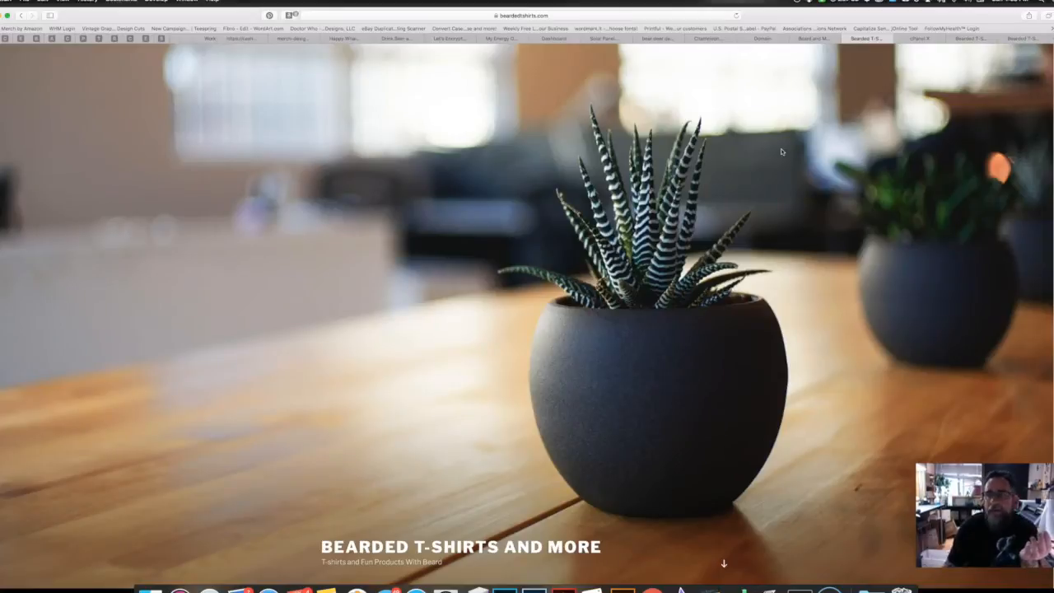
pyautogui.scroll(-10, 782, 151)
pyautogui.scroll(-1, 782, 151)
pyautogui.scroll(6, 782, 152)
pyautogui.scroll(-4, 782, 151)
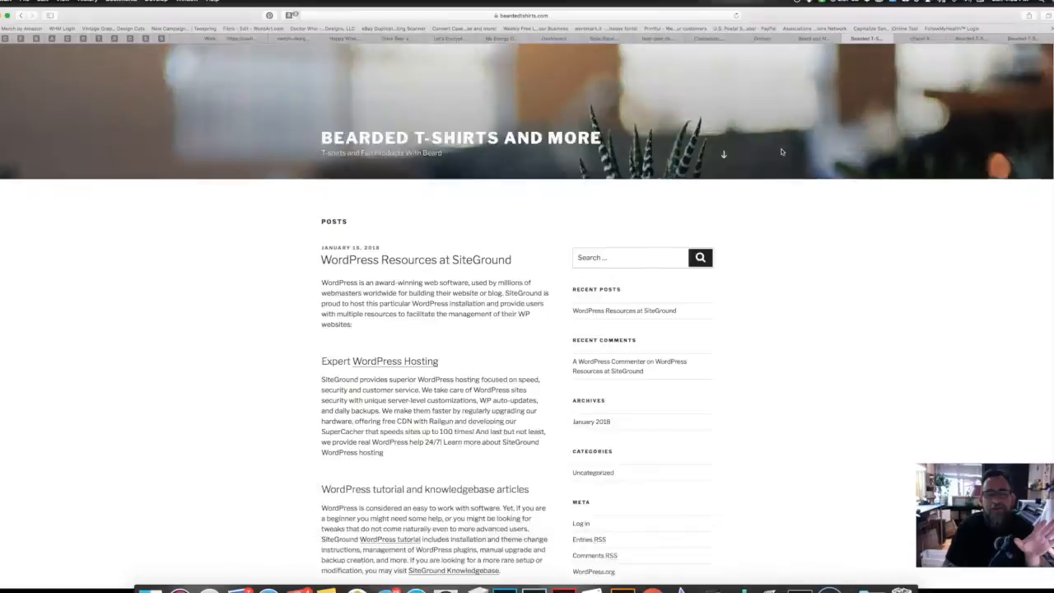
pyautogui.scroll(-3, 782, 151)
pyautogui.scroll(10, 782, 152)
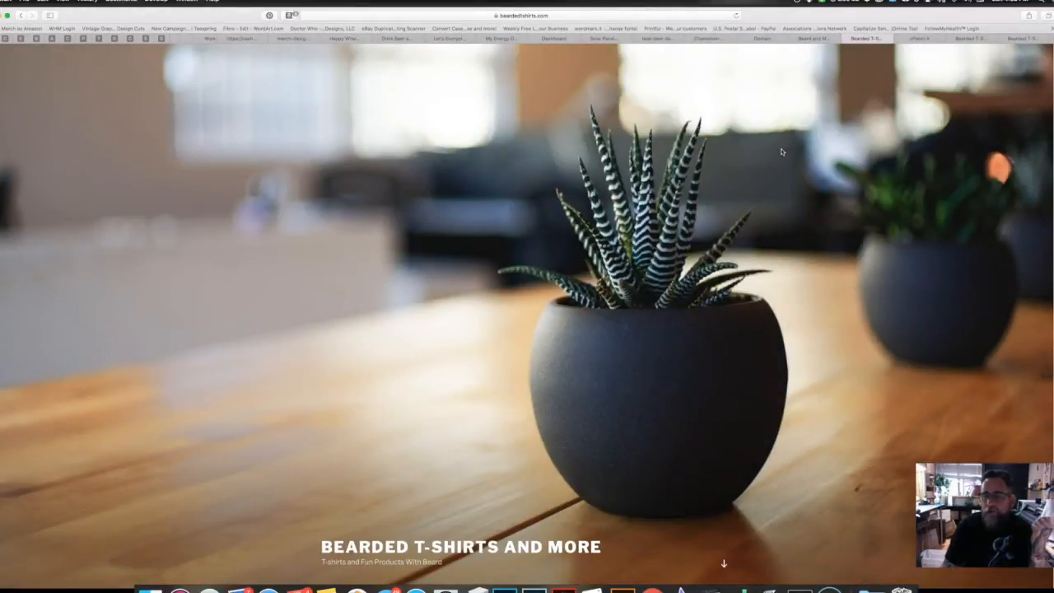
pyautogui.scroll(-10, 782, 152)
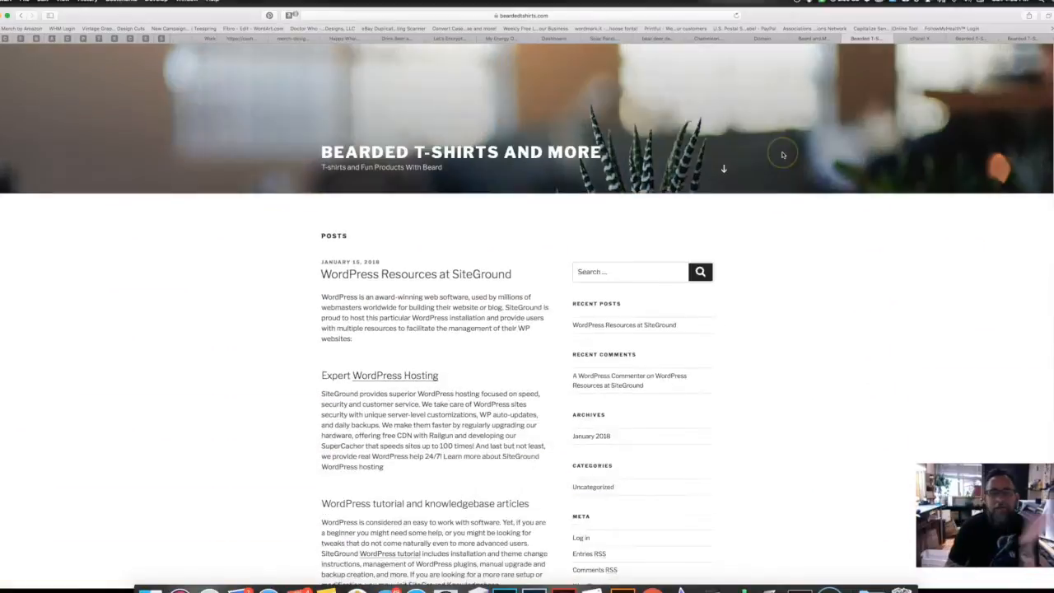
pyautogui.scroll(10, 782, 153)
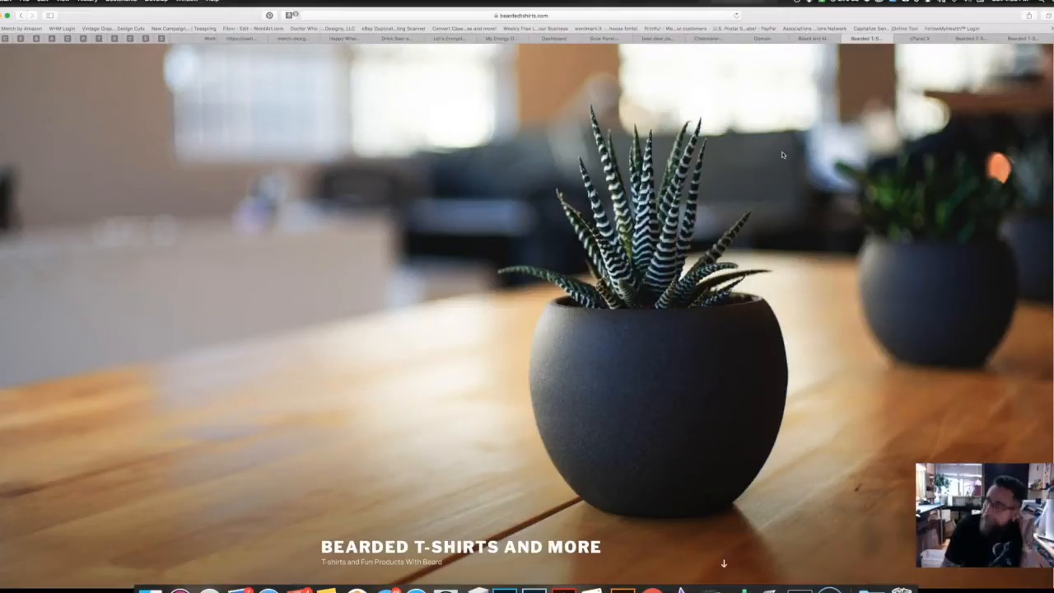
pyautogui.scroll(-10, 782, 154)
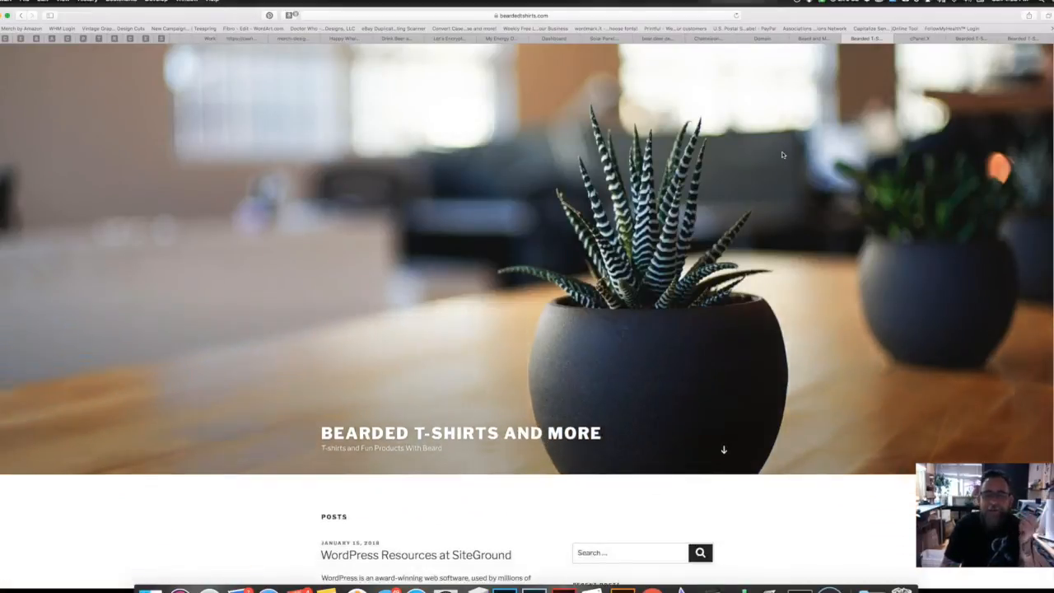
pyautogui.scroll(-1, 782, 154)
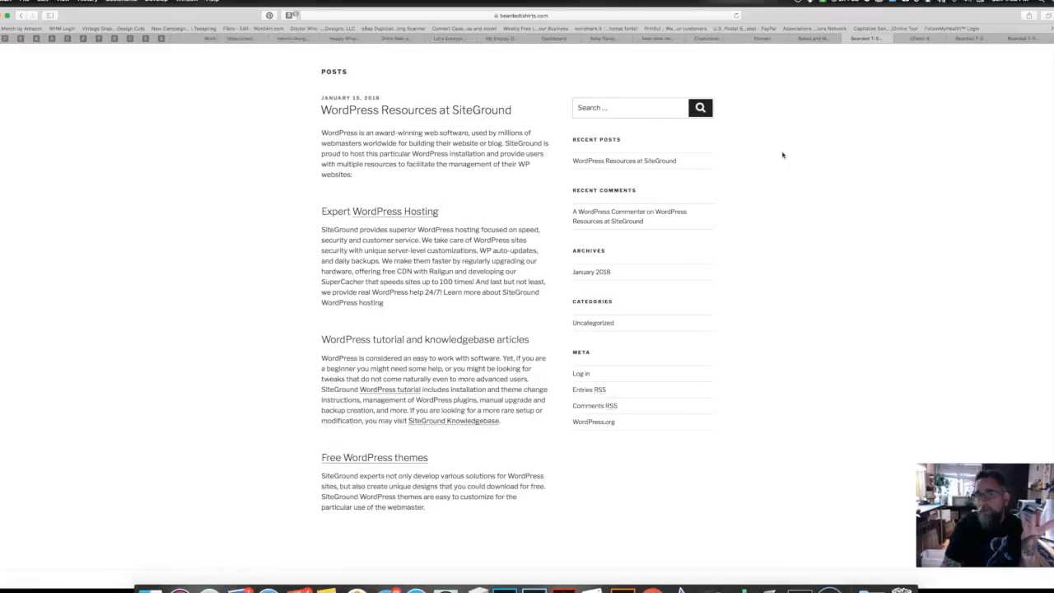
pyautogui.scroll(10, 782, 154)
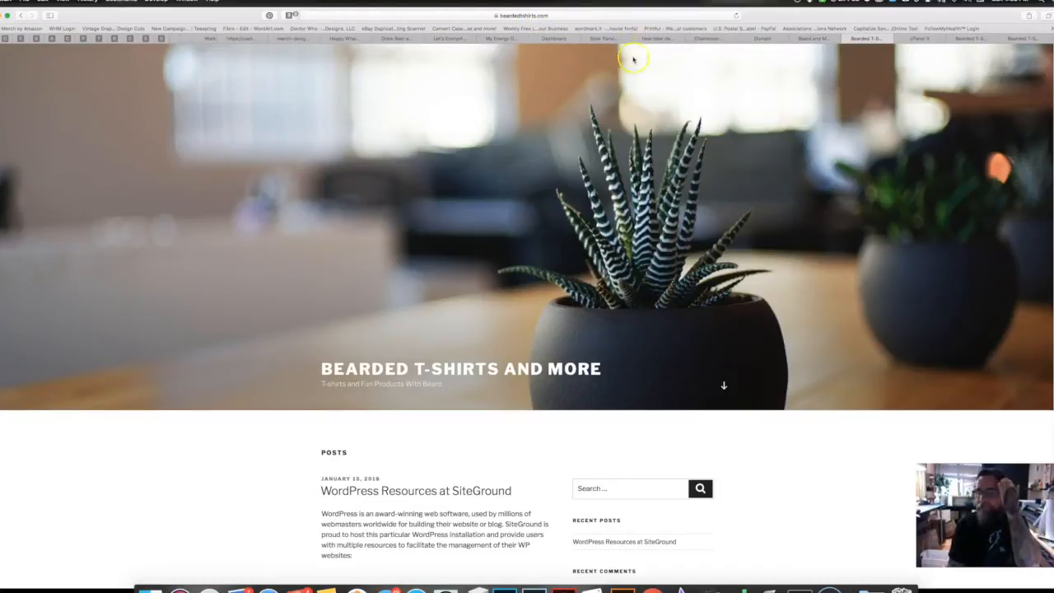
# Step: Go to Appearance > Themes in the site's wp-admin
pyautogui.click(1025, 39)
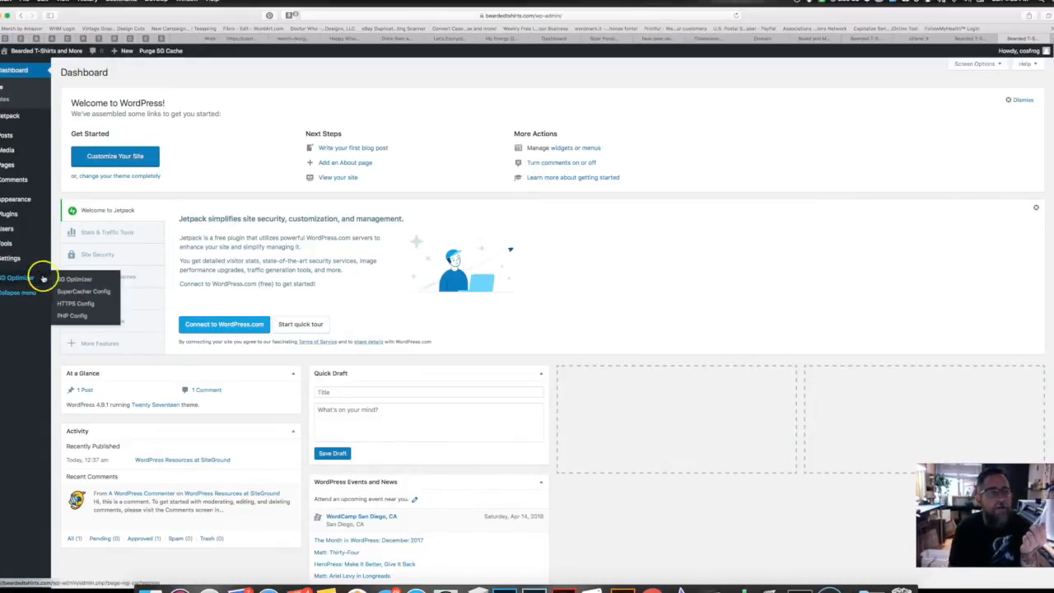
pyautogui.moveTo(8, 277)
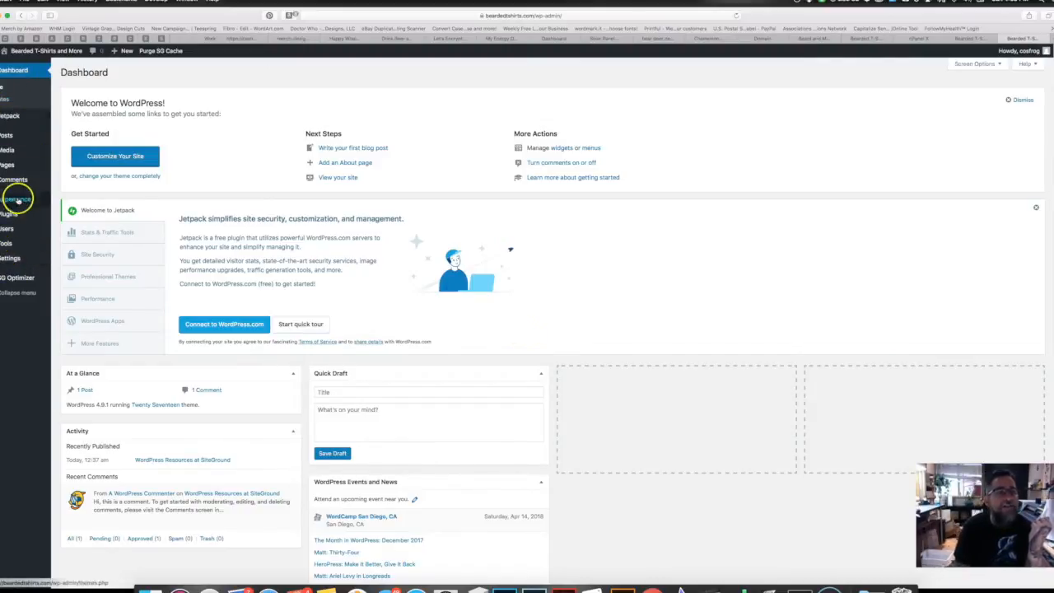
pyautogui.moveTo(16, 203)
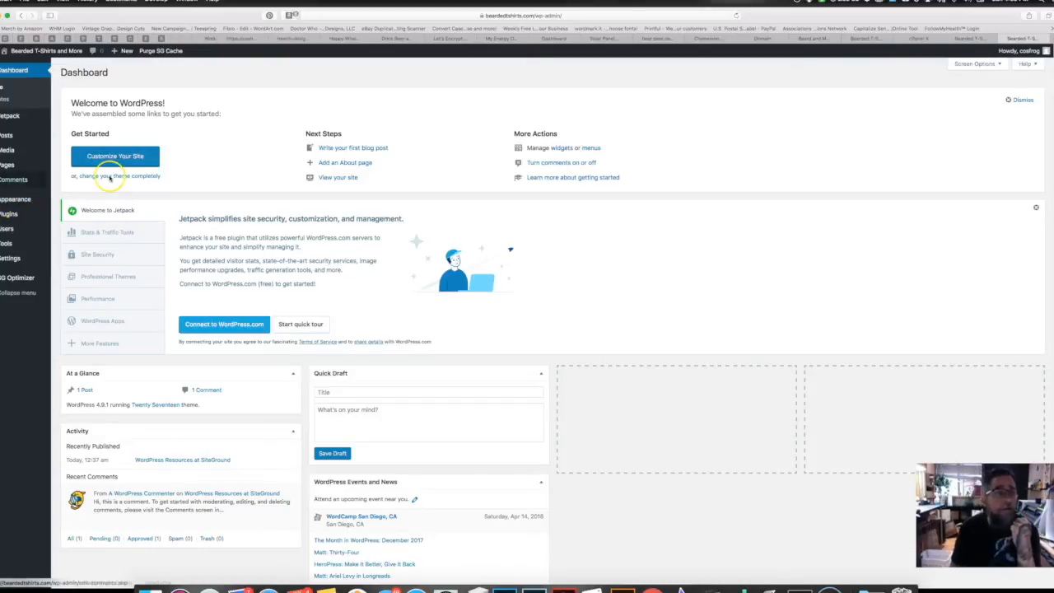
pyautogui.click(79, 199)
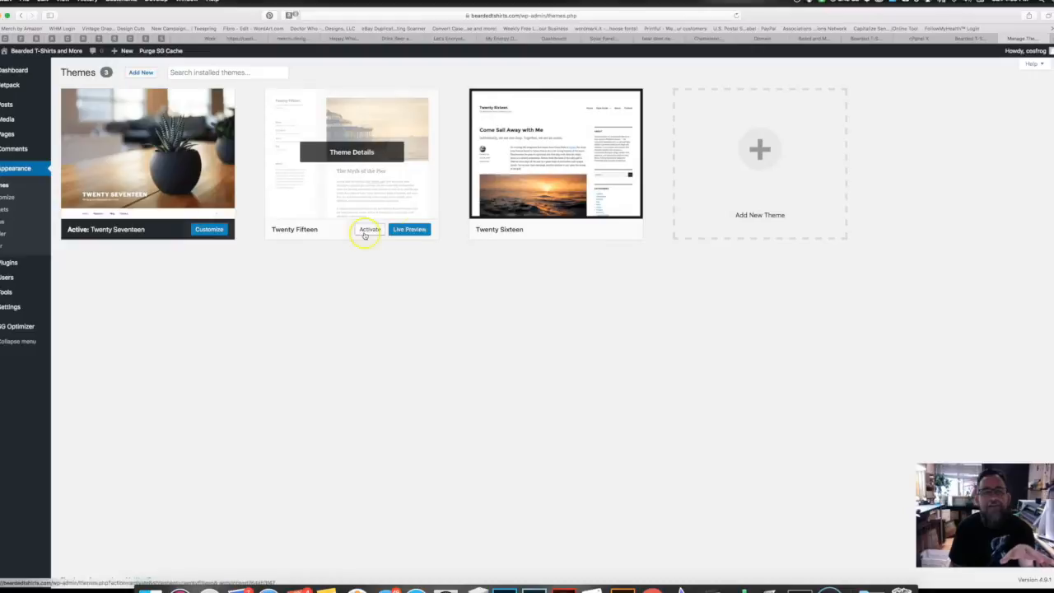
# Step: Delete the Twenty Fifteen and Twenty Sixteen themes, then go to Add New themes
pyautogui.click(375, 163)
pyautogui.click(852, 562)
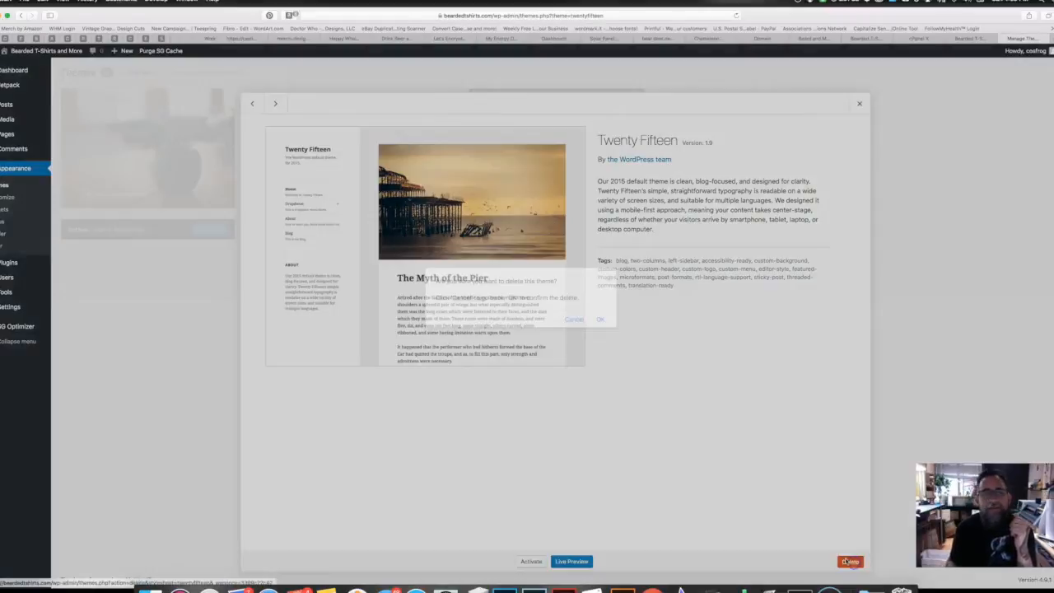
pyautogui.click(600, 317)
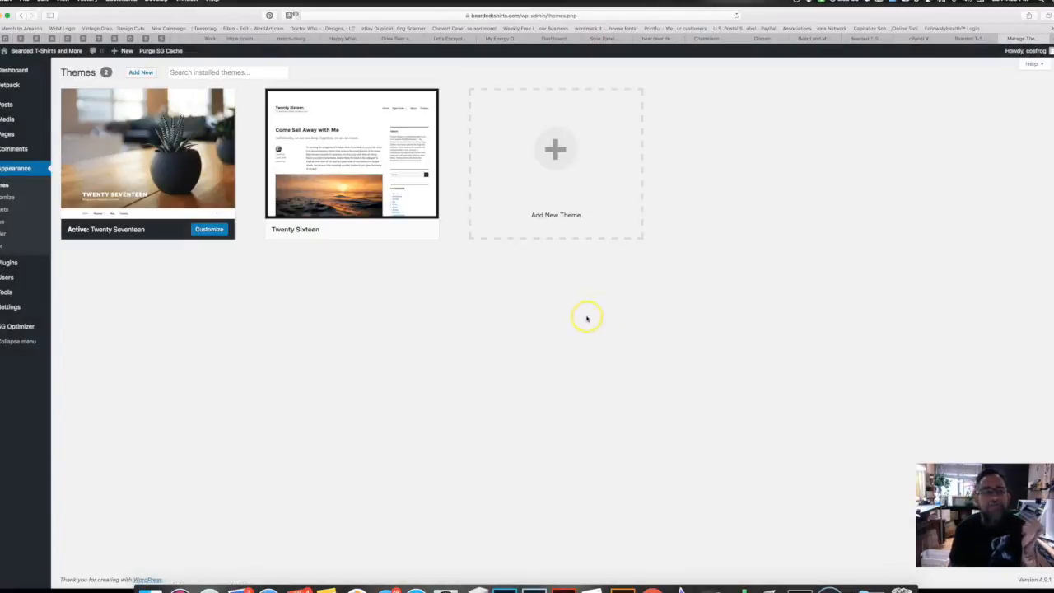
pyautogui.moveTo(306, 207)
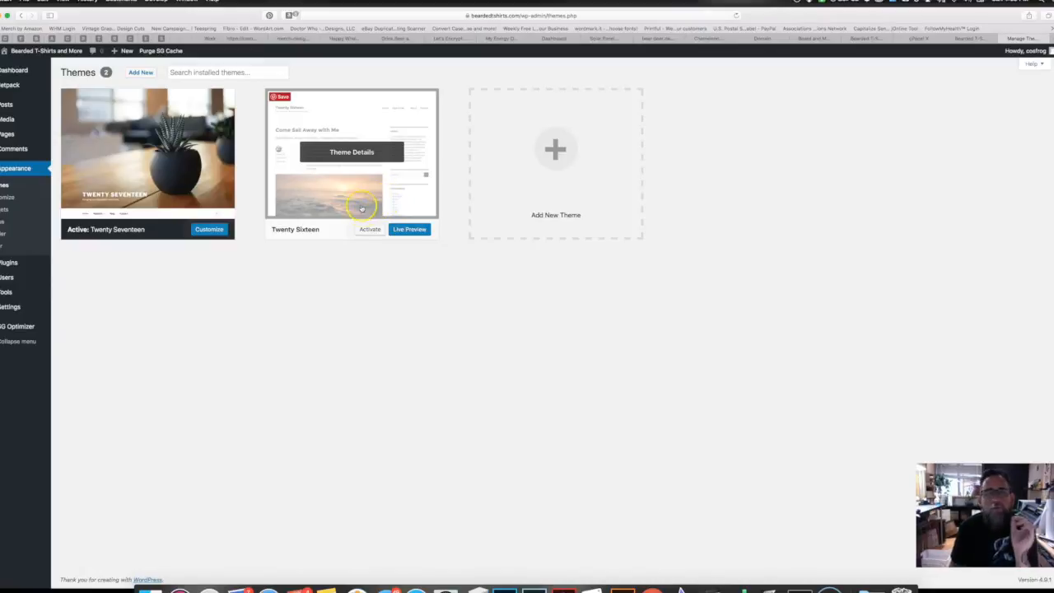
pyautogui.click(366, 156)
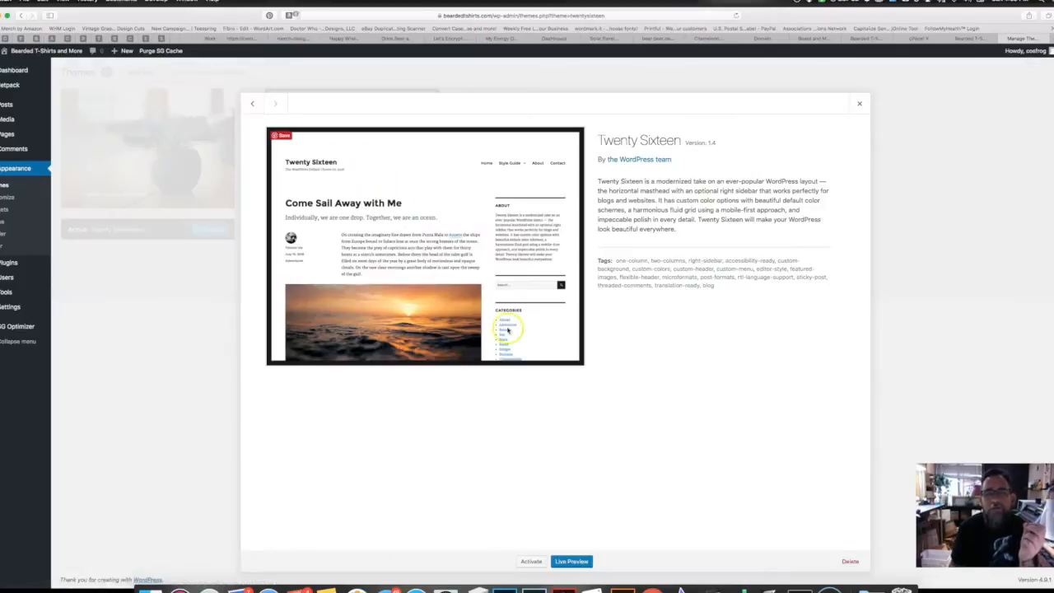
pyautogui.click(843, 561)
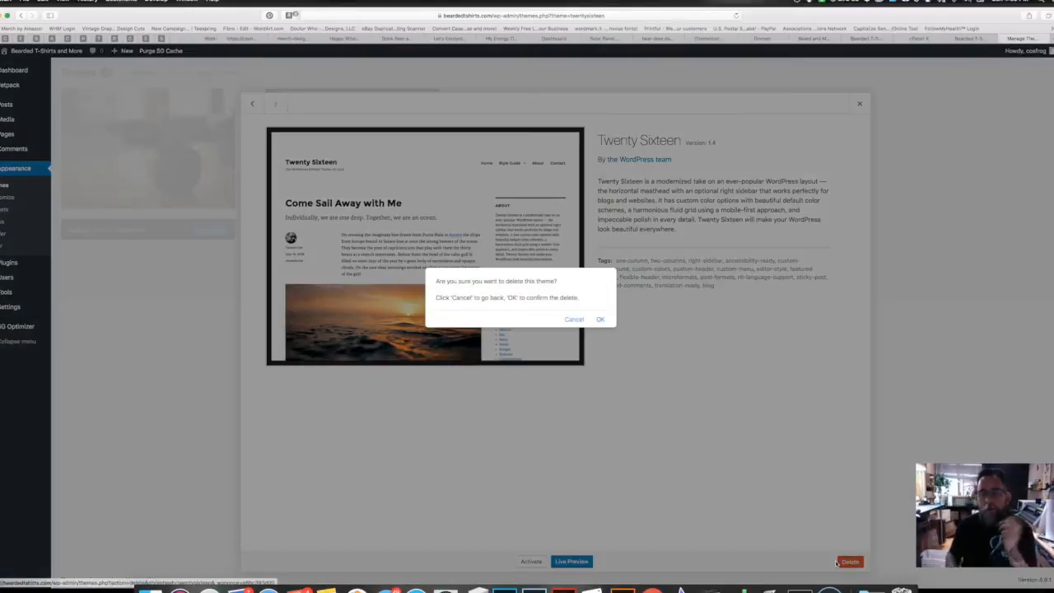
pyautogui.click(600, 319)
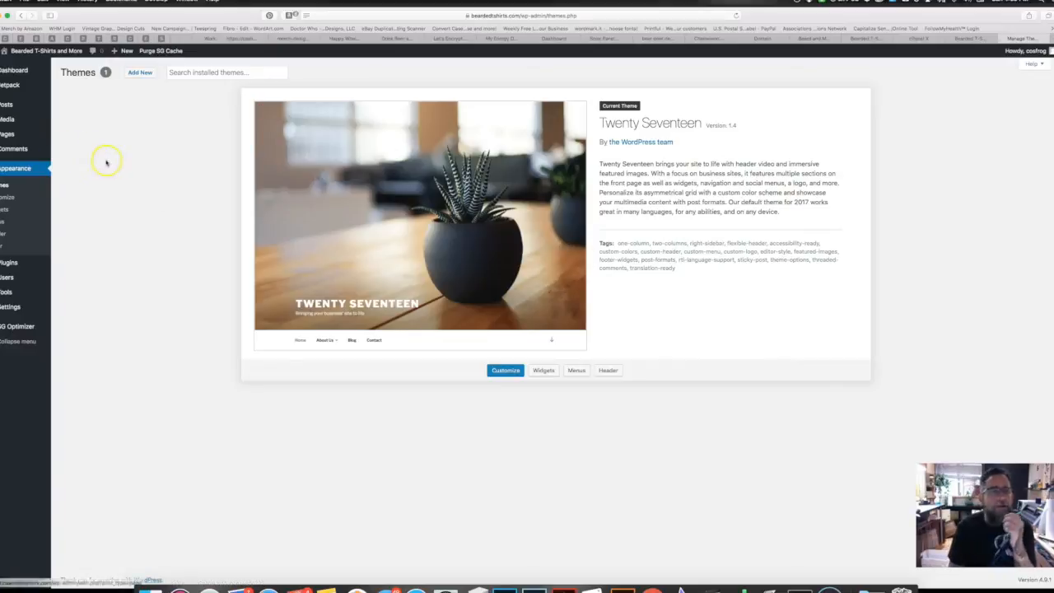
pyautogui.click(140, 73)
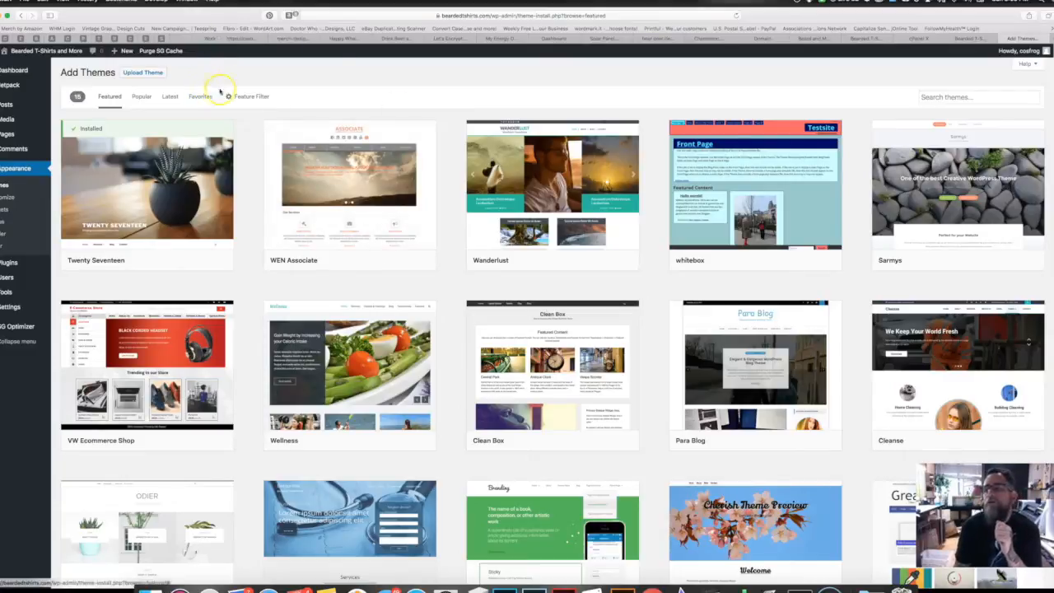
# Step: Search the theme directory for 'storefront', then install and activate the Storefront theme
pyautogui.click(988, 98)
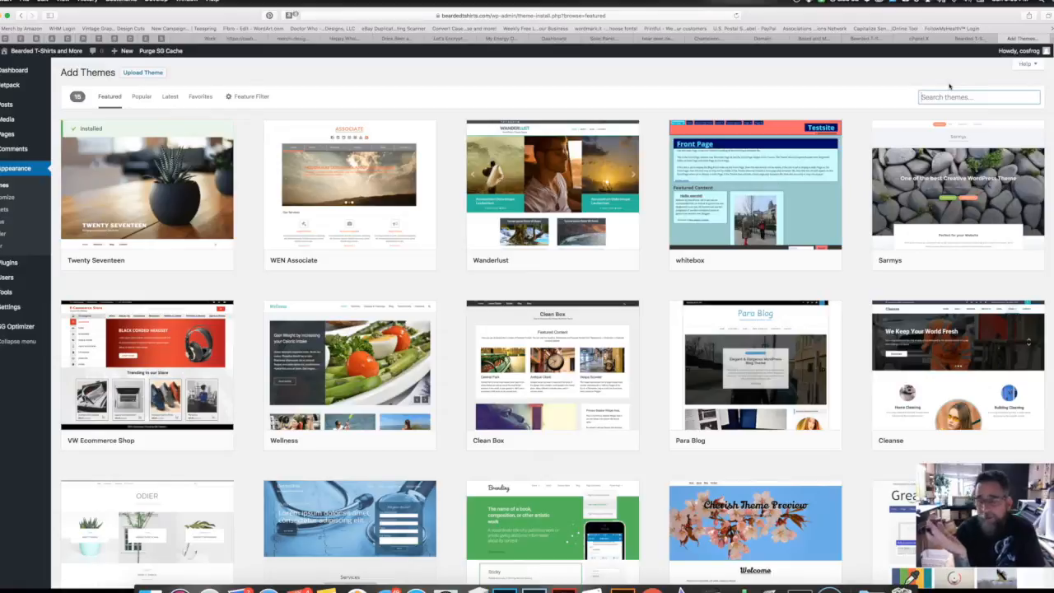
pyautogui.write('storefront')
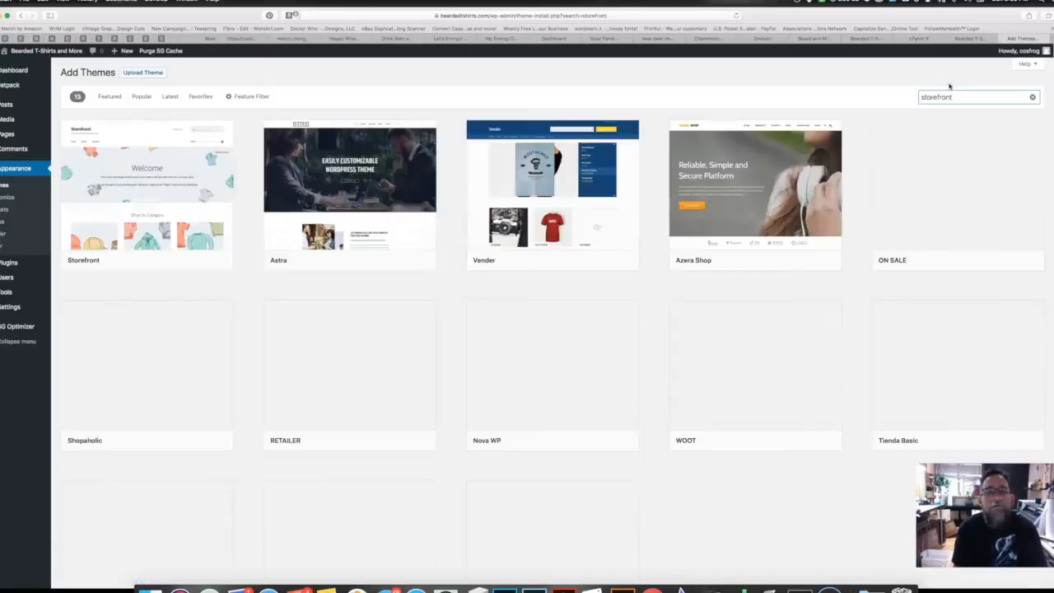
pyautogui.moveTo(111, 215)
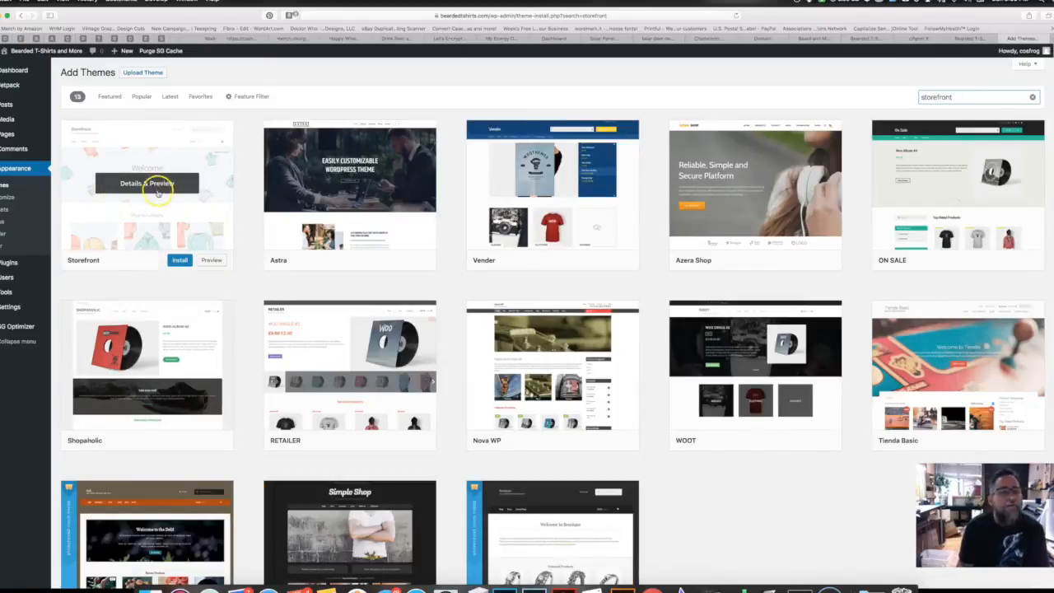
pyautogui.click(179, 260)
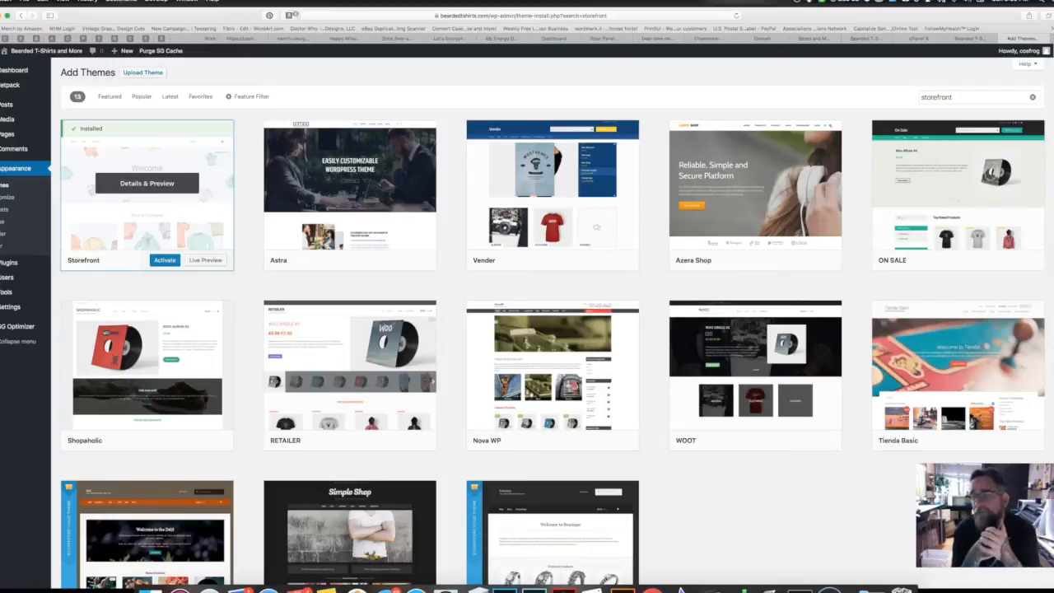
pyautogui.click(165, 261)
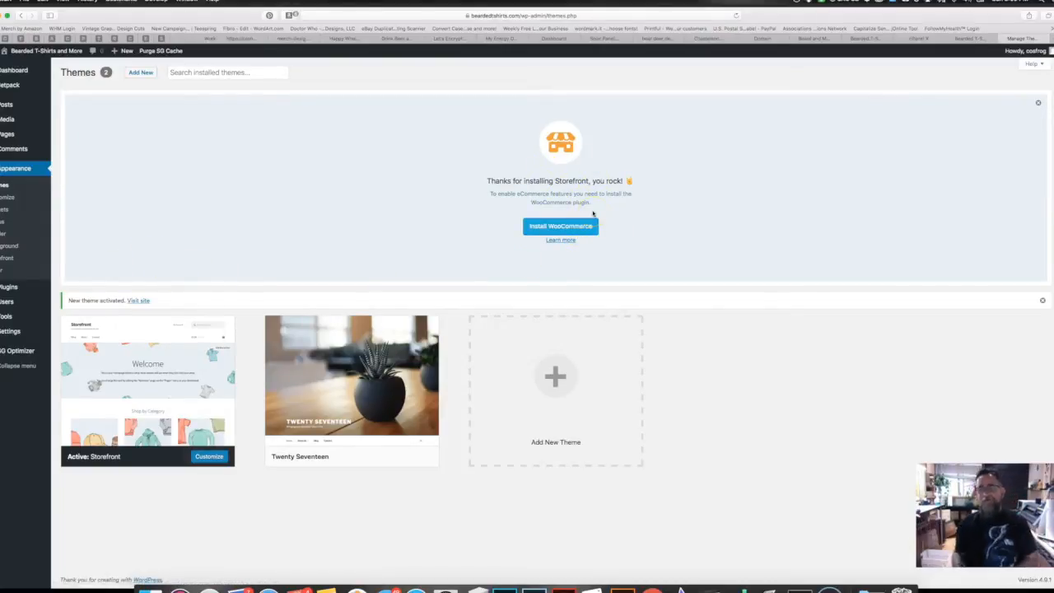
# Step: Install and activate the WooCommerce plugin from the Storefront notice
pyautogui.click(559, 227)
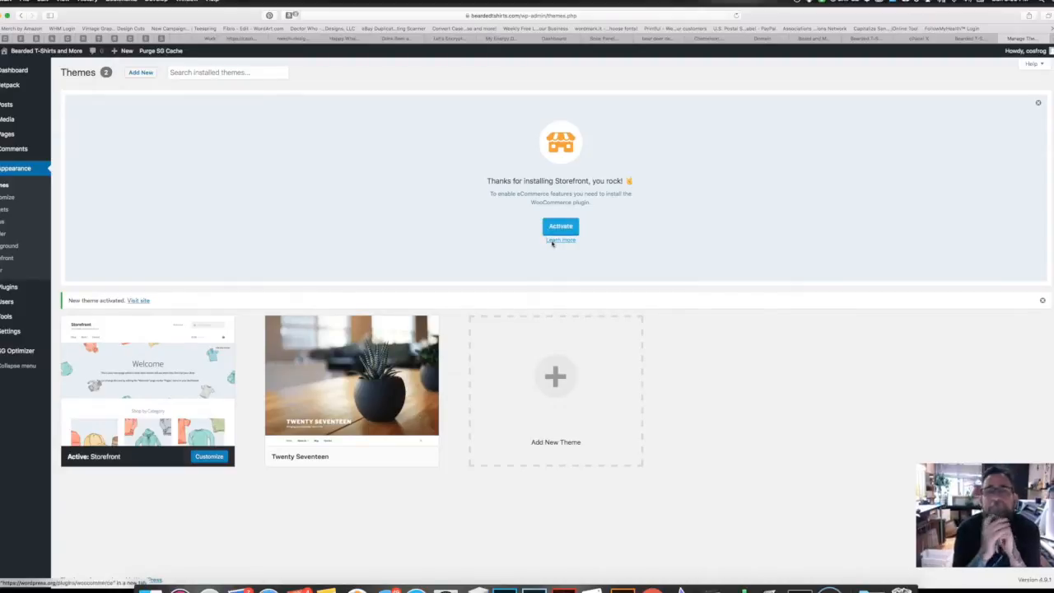
pyautogui.click(559, 227)
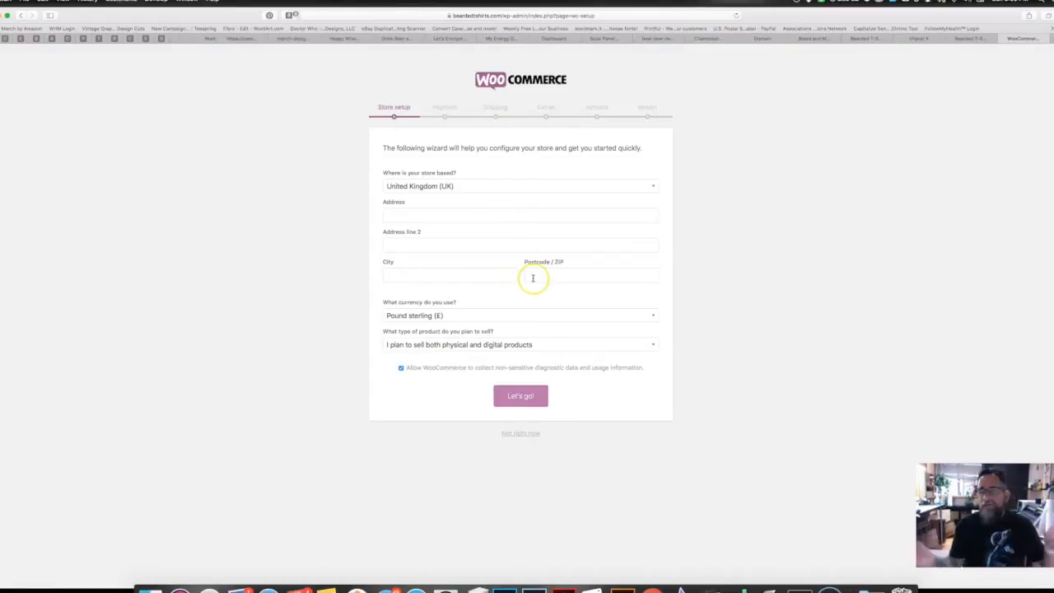
# Step: Set the store location to United States (US) — California, choose physical products only, and submit the store details
pyautogui.click(651, 185)
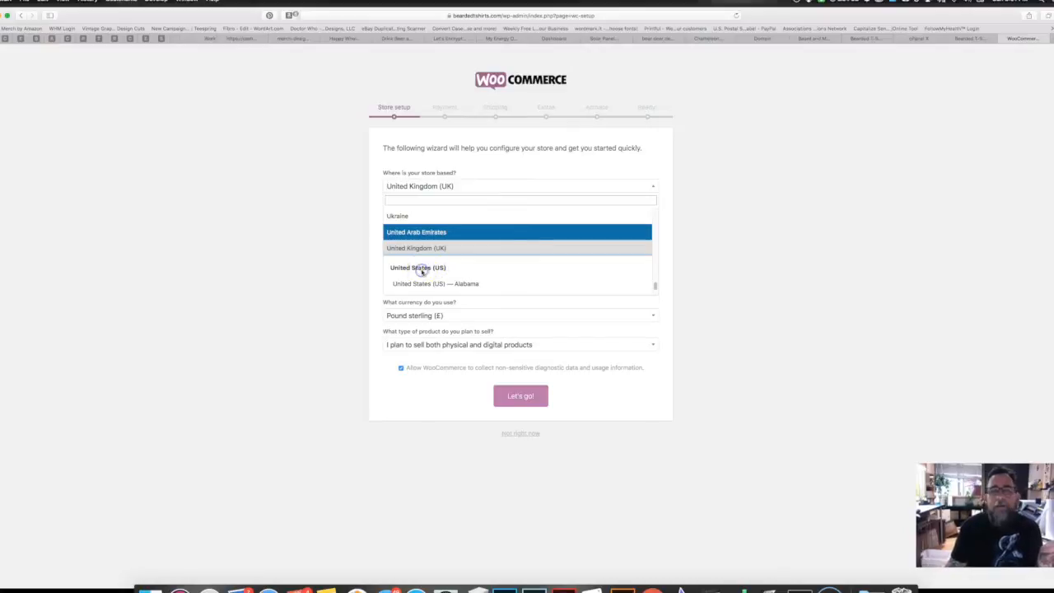
pyautogui.scroll(-1, 449, 266)
pyautogui.scroll(-5, 454, 266)
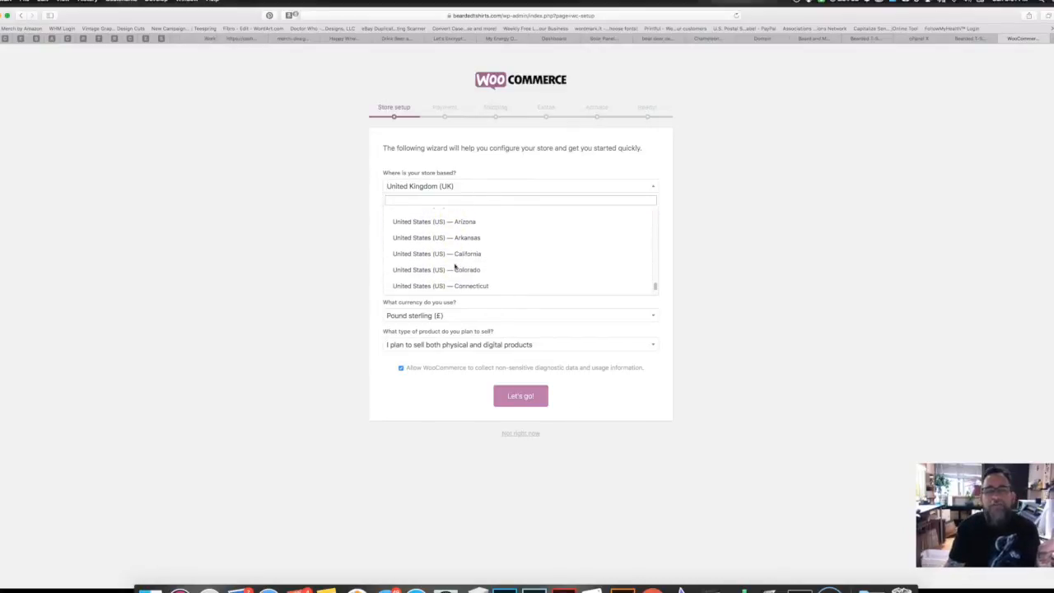
pyautogui.click(436, 256)
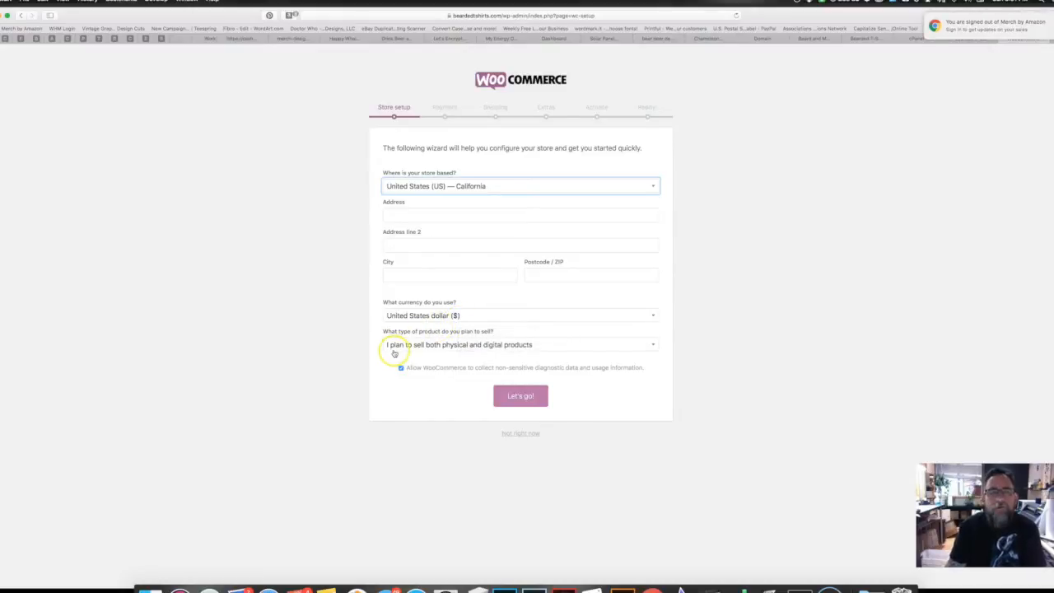
pyautogui.click(496, 347)
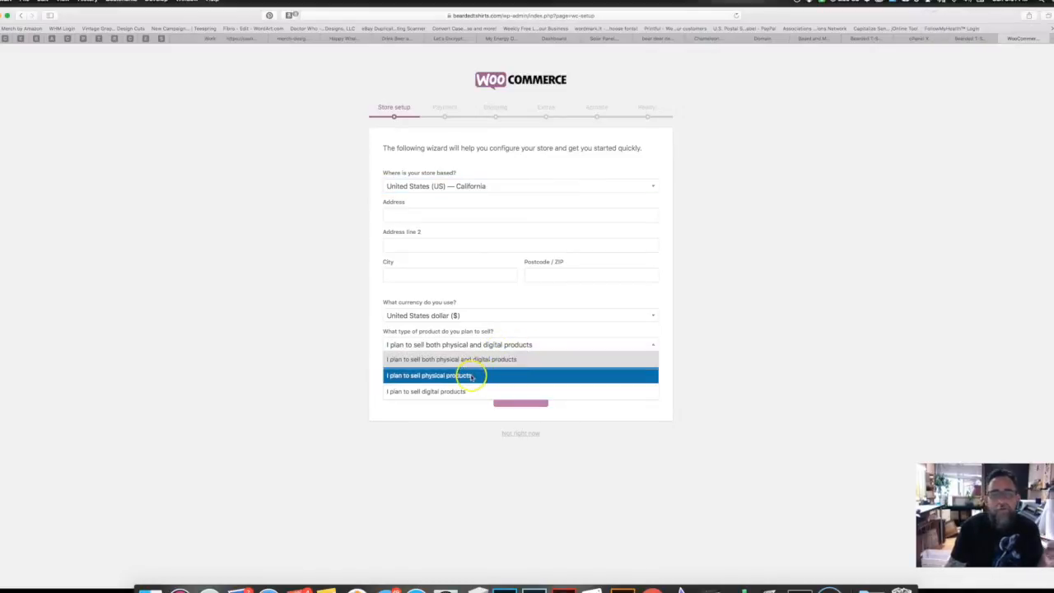
pyautogui.click(472, 375)
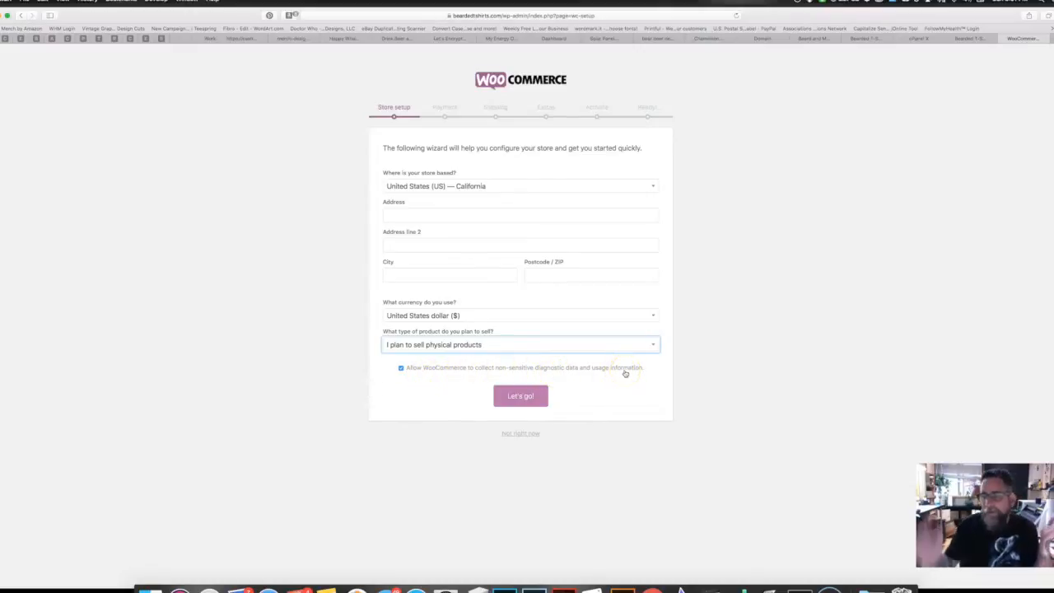
pyautogui.click(519, 396)
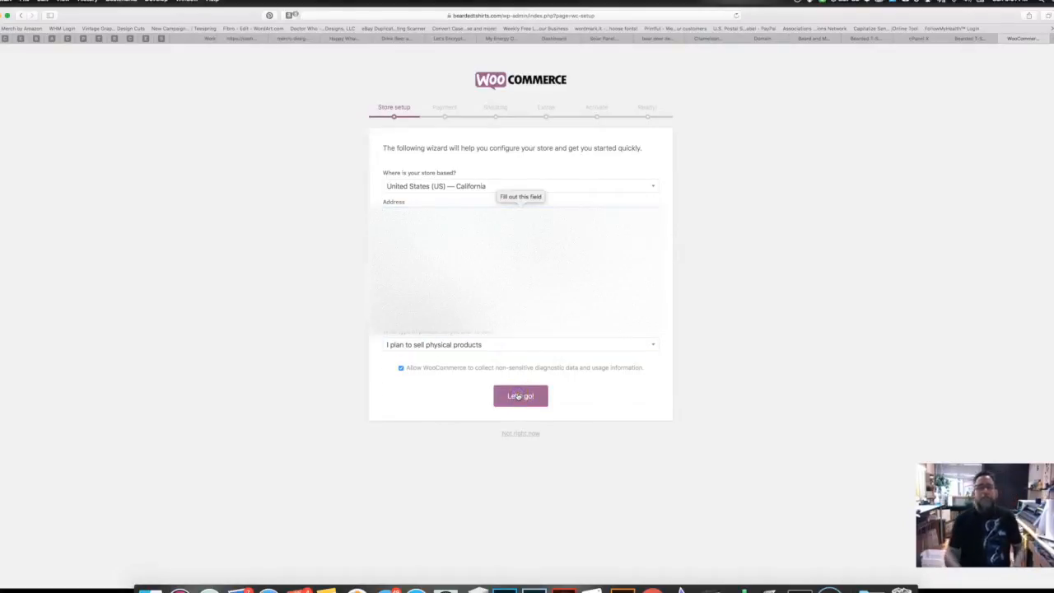
pyautogui.click(521, 396)
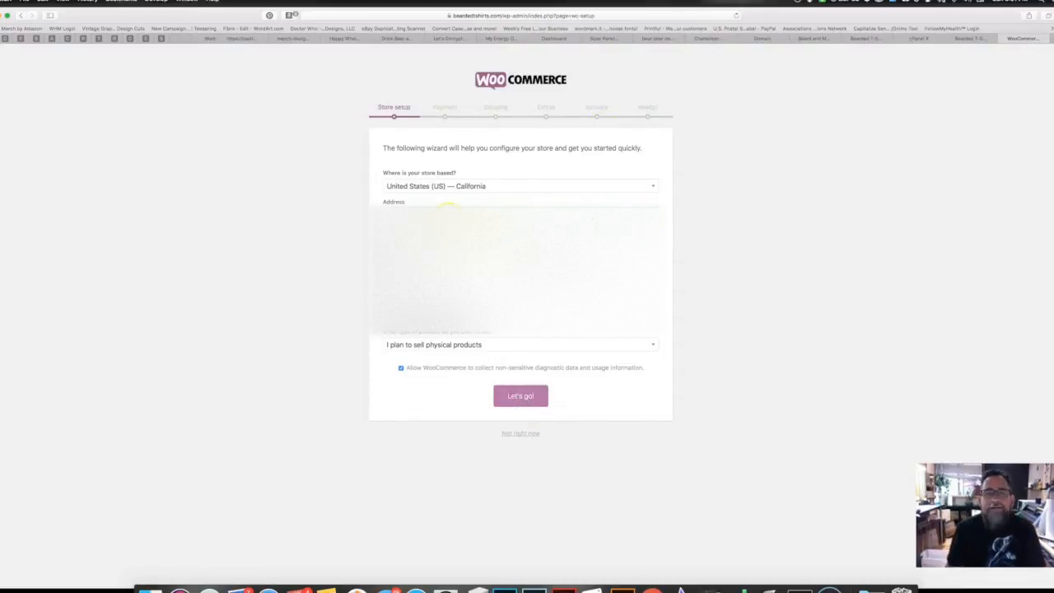
pyautogui.click(521, 396)
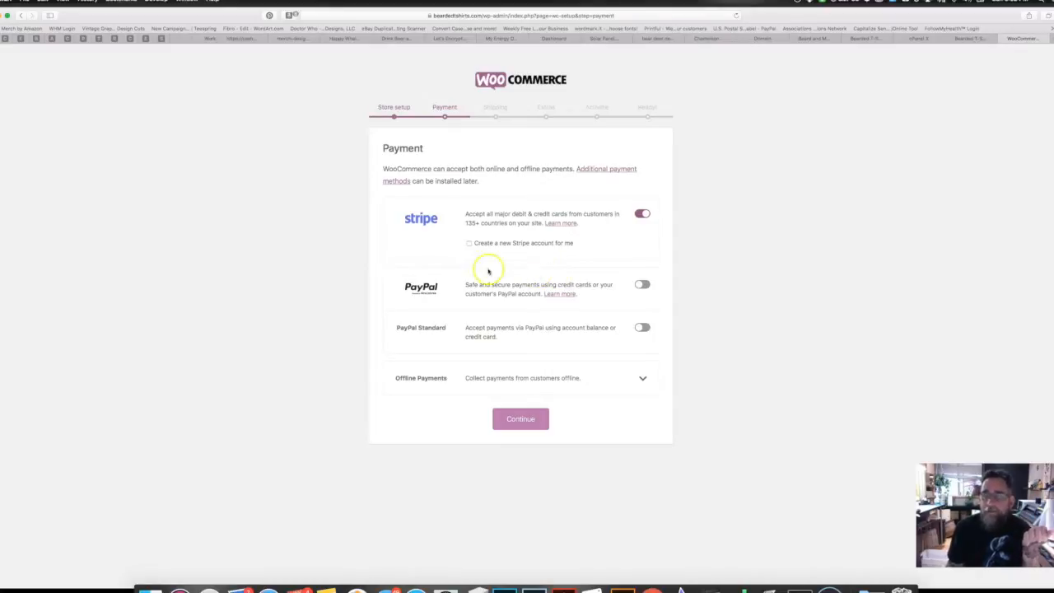
# Step: Turn off Stripe and turn on PayPal on the Payment step, then continue
pyautogui.click(641, 214)
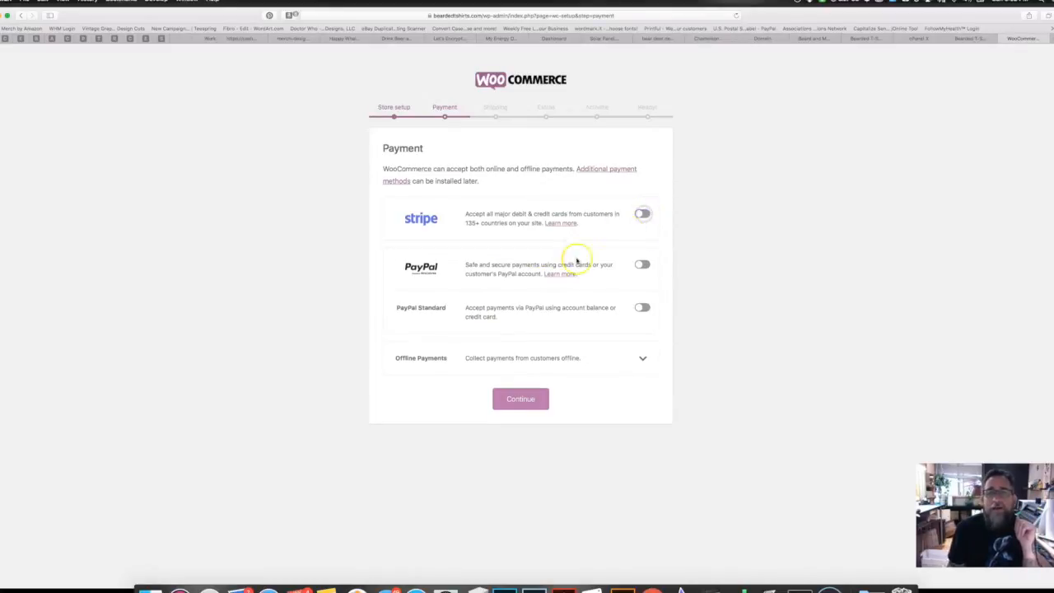
pyautogui.click(641, 264)
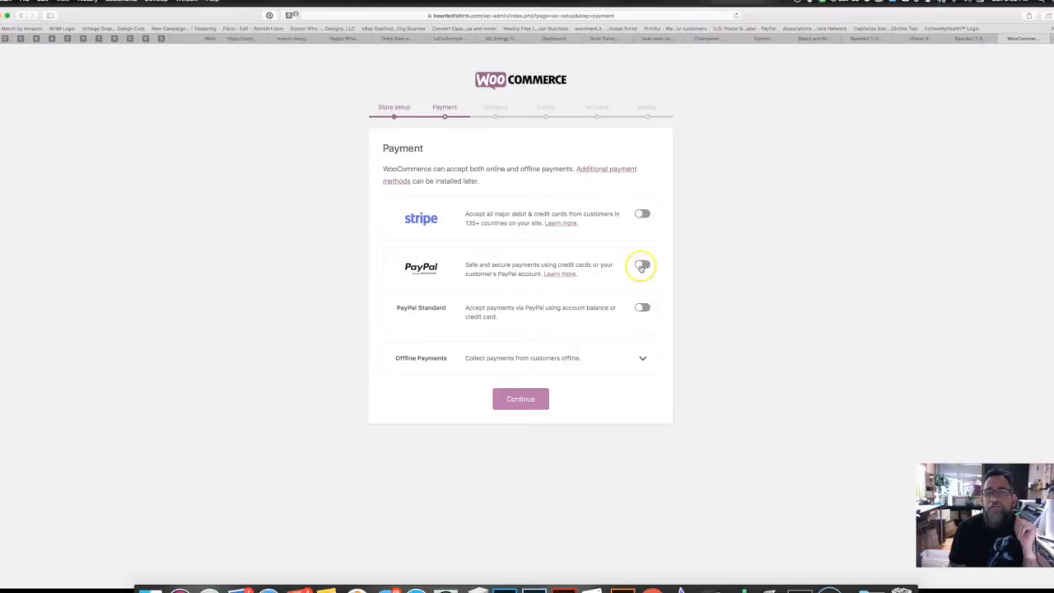
pyautogui.click(520, 400)
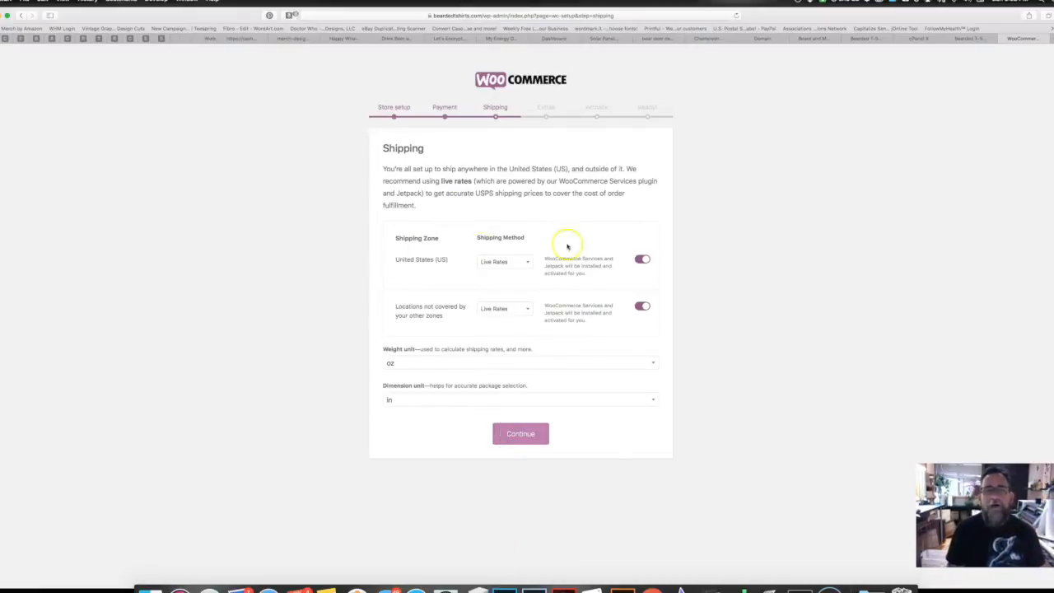
# Step: Disable shipping for the United States zone and all other locations, keeping oz and in units
pyautogui.click(530, 263)
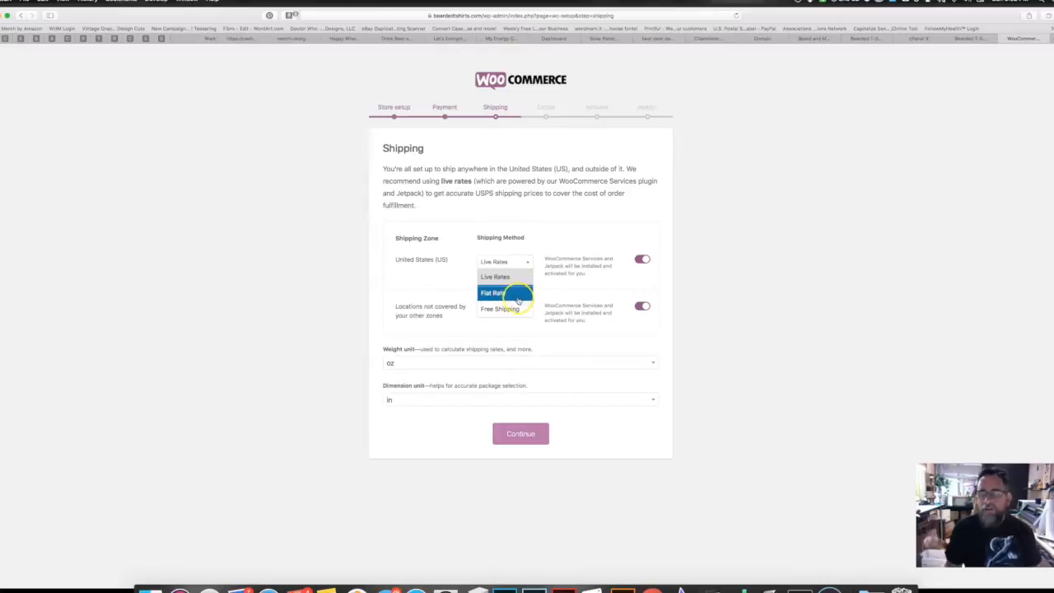
pyautogui.click(504, 276)
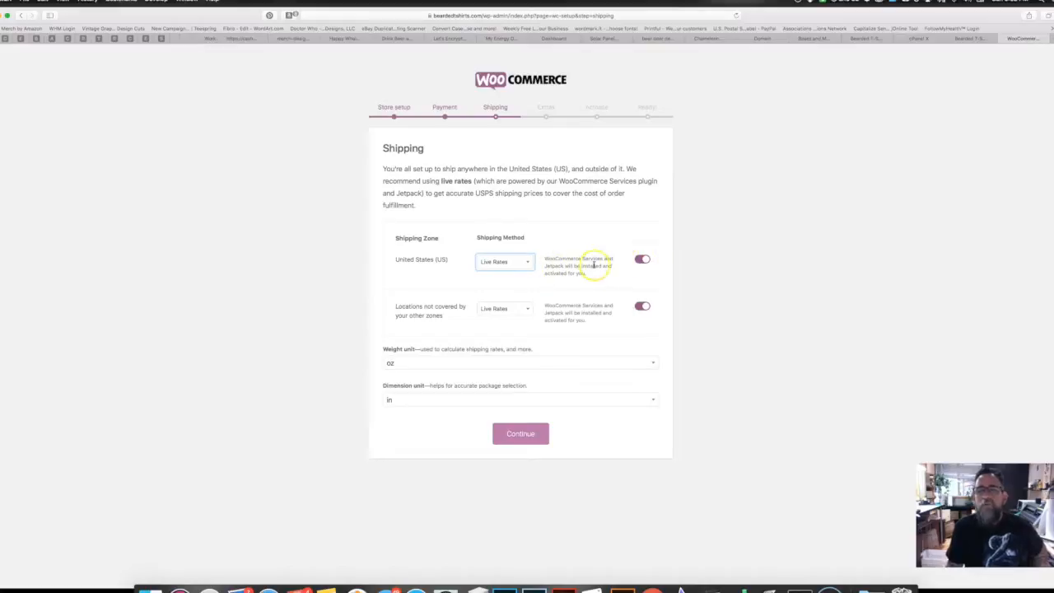
pyautogui.click(641, 258)
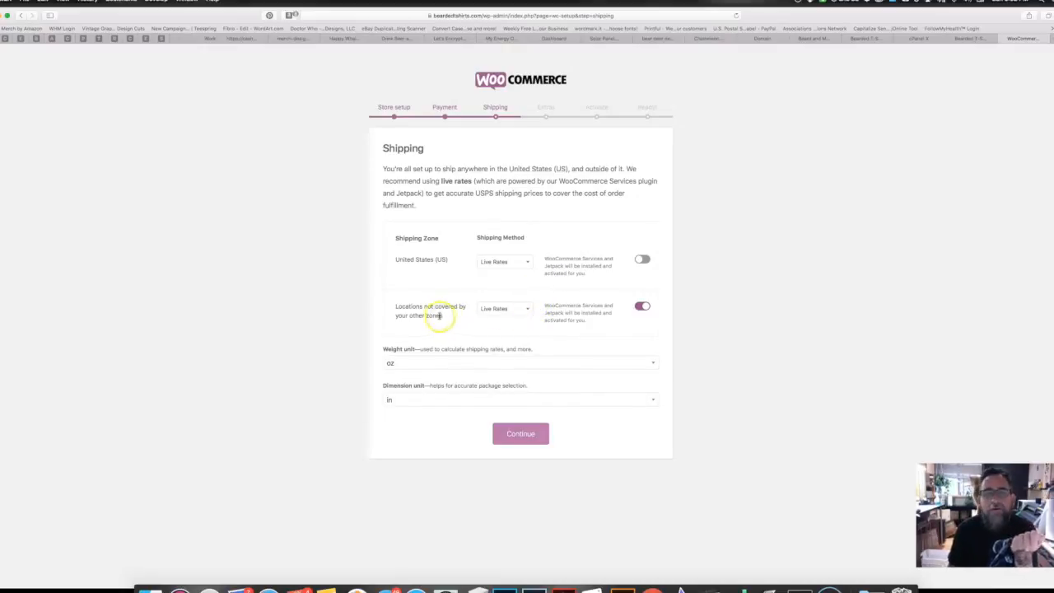
pyautogui.click(642, 306)
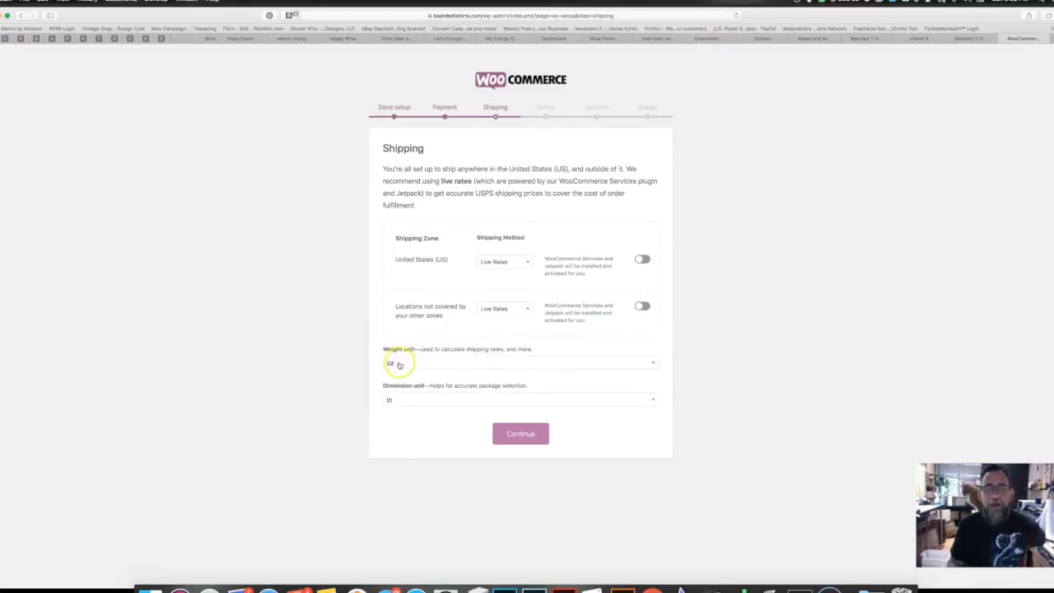
pyautogui.click(521, 433)
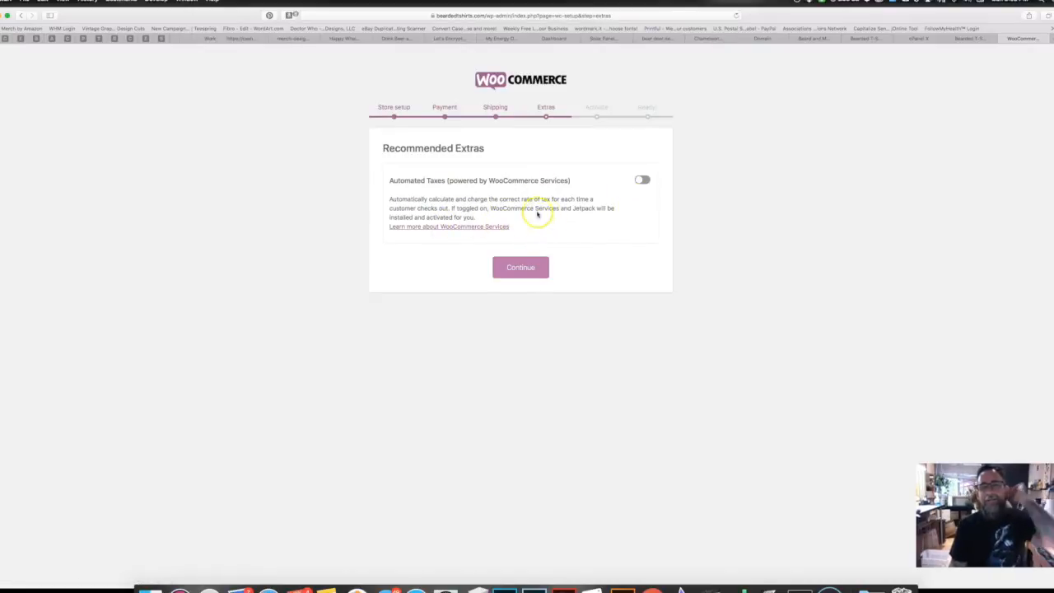
# Step: Skip Recommended Extras and the Jetpack connection, then return to the WordPress dashboard
pyautogui.click(511, 266)
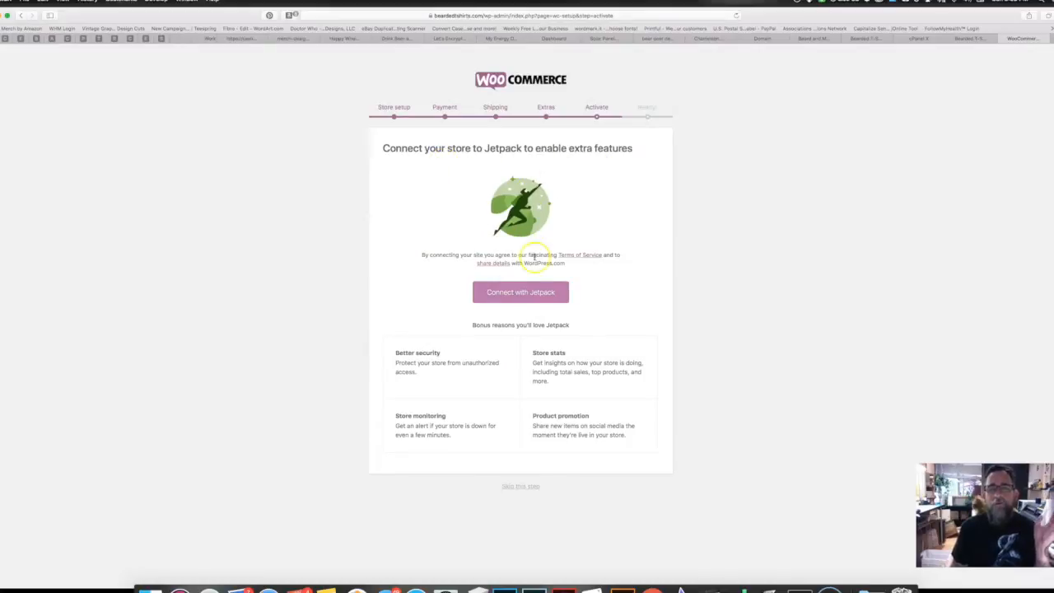
pyautogui.click(520, 487)
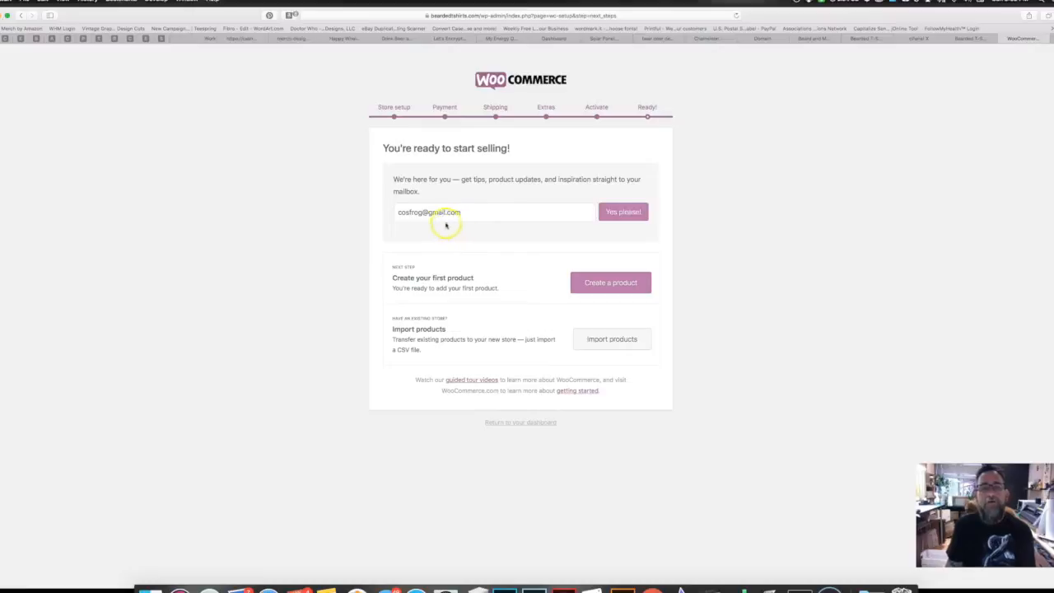
pyautogui.click(524, 422)
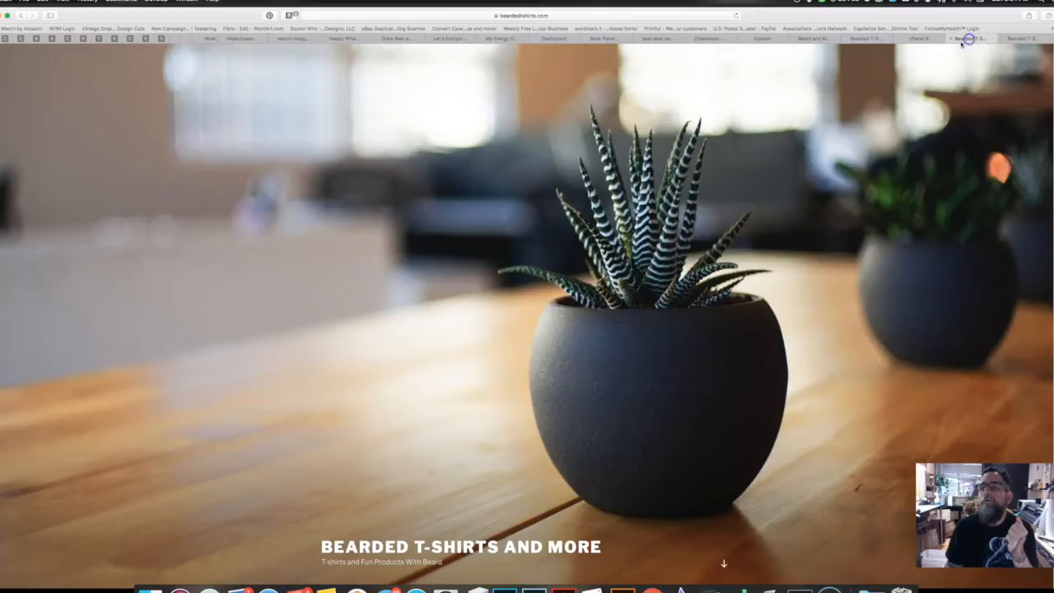
# Step: Close the duplicate Bearded T-Shirts tabs and reload the live site
pyautogui.click(961, 39)
pyautogui.click(842, 39)
pyautogui.click(970, 38)
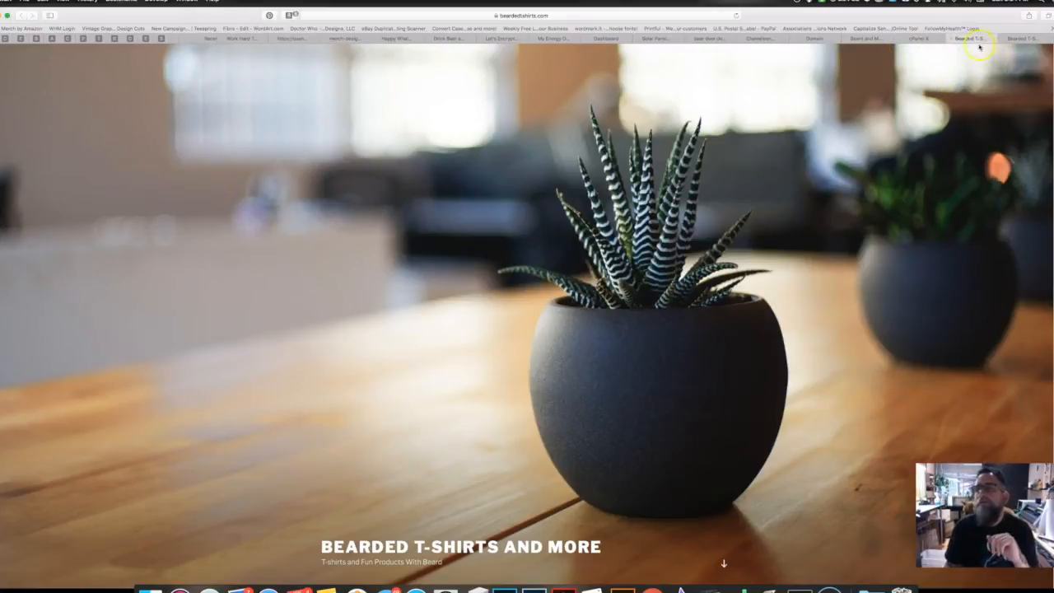
pyautogui.click(736, 15)
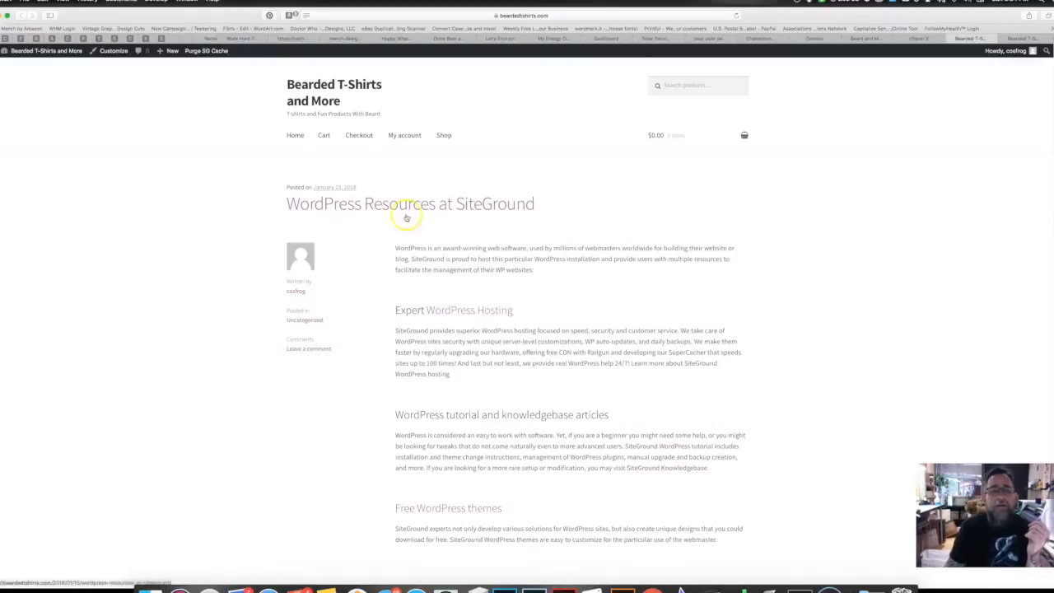
# Step: Check the new Cart, Checkout, My account and Shop links, then return to the Dashboard tab
pyautogui.scroll(-2, 383, 284)
pyautogui.scroll(2, 383, 284)
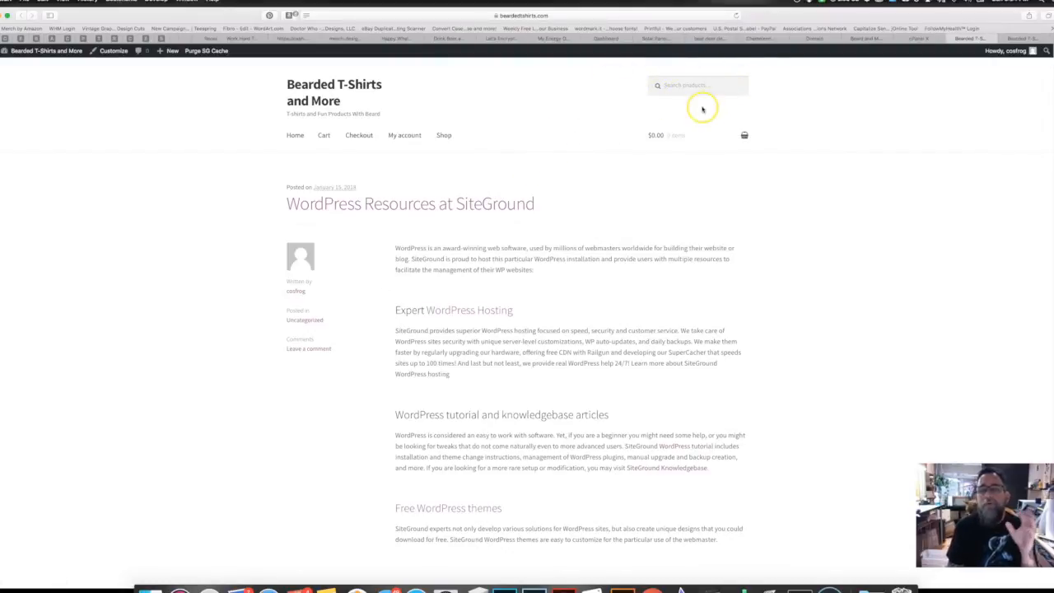
pyautogui.moveTo(699, 134)
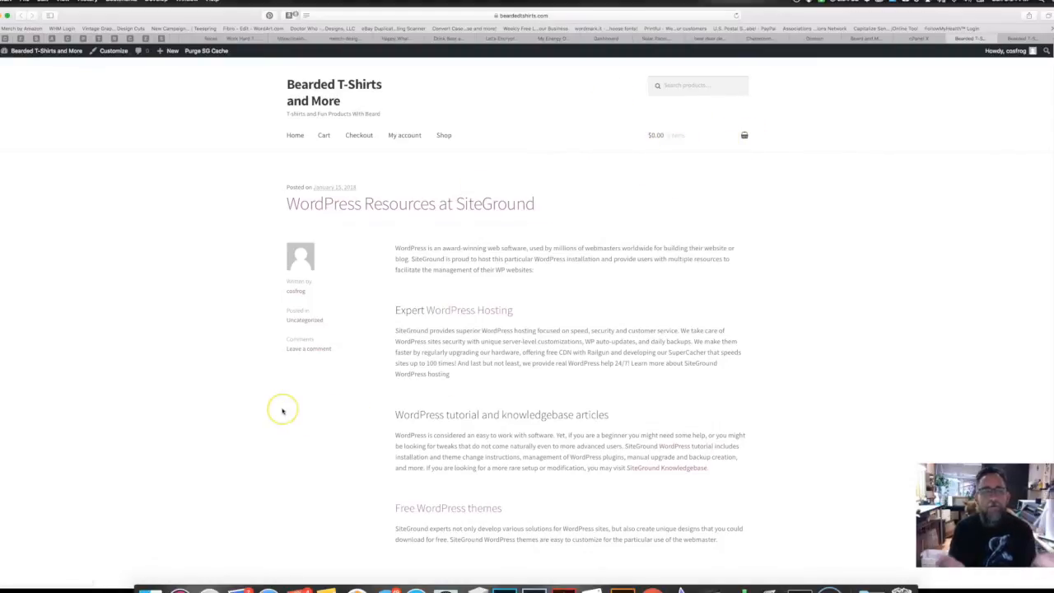
pyautogui.click(1025, 38)
pyautogui.moveTo(18, 204)
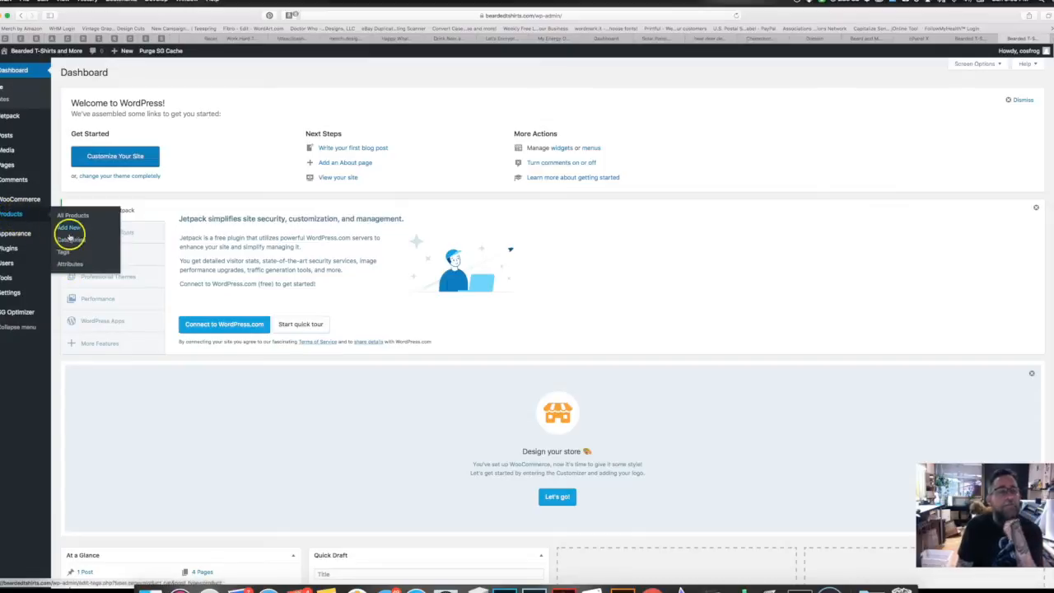
# Step: Add a Unisex T-Shirts product category with no parent category
pyautogui.click(71, 240)
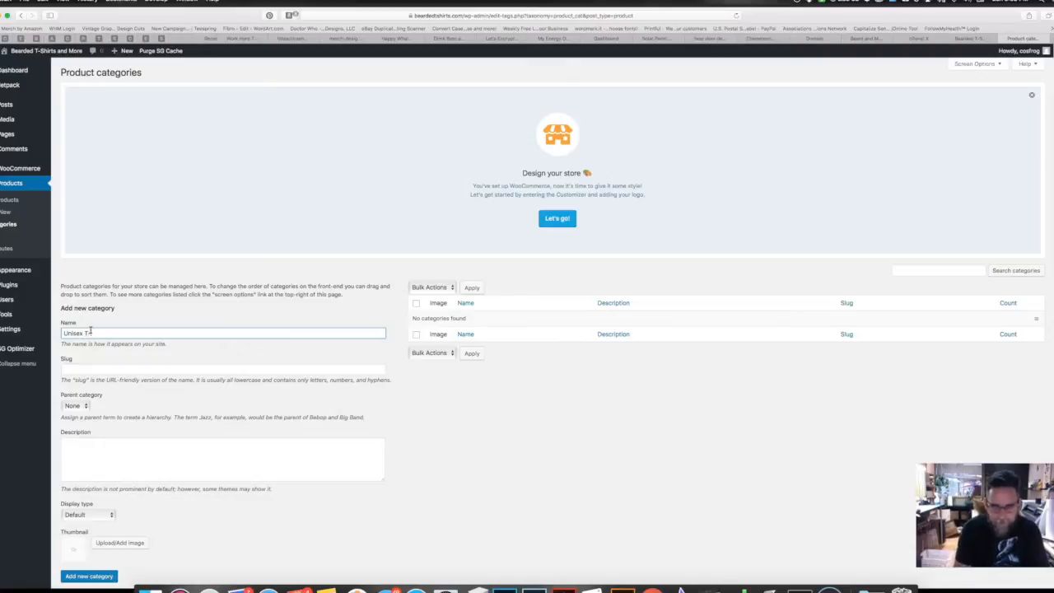
pyautogui.write('s')
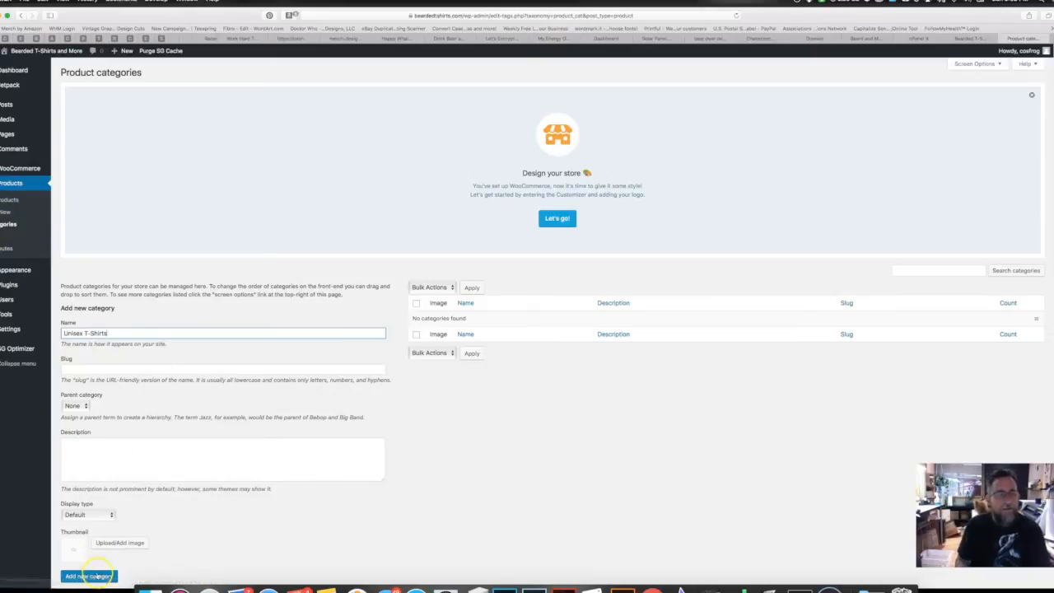
pyautogui.scroll(-1, 97, 365)
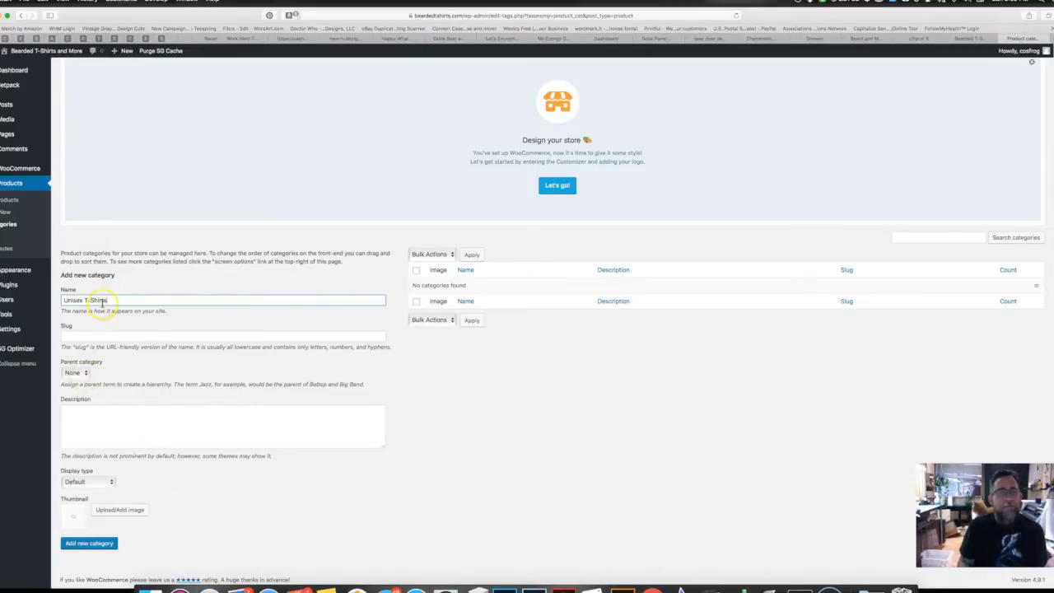
pyautogui.moveTo(7, 314)
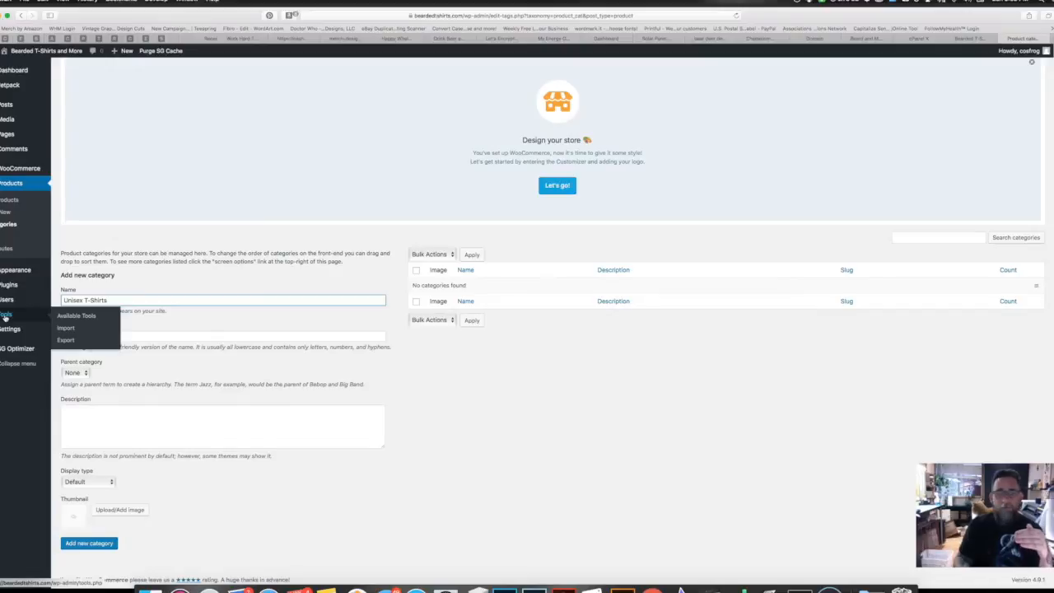
pyautogui.click(84, 373)
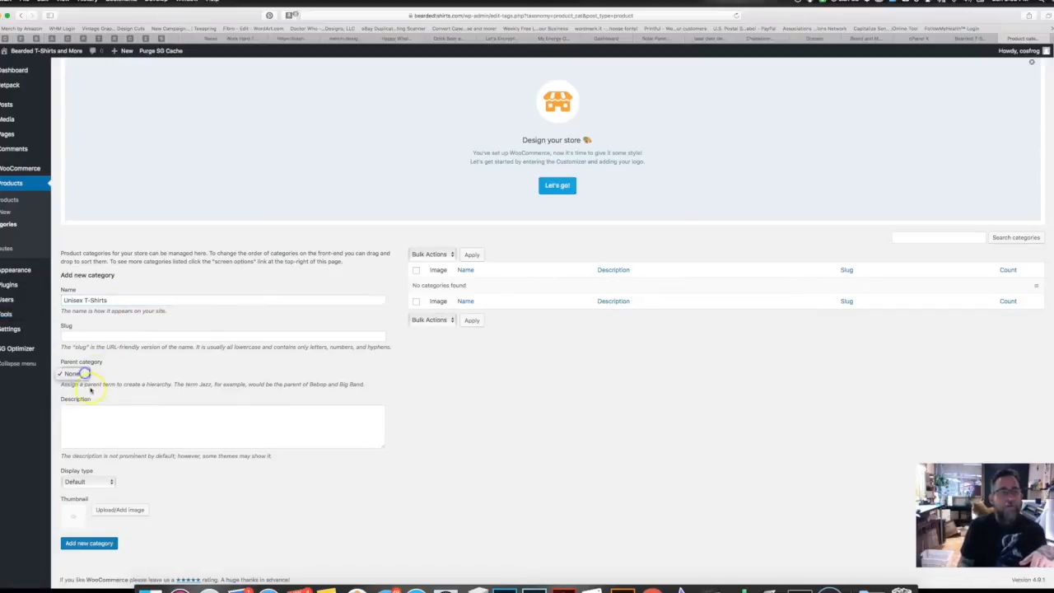
pyautogui.click(156, 376)
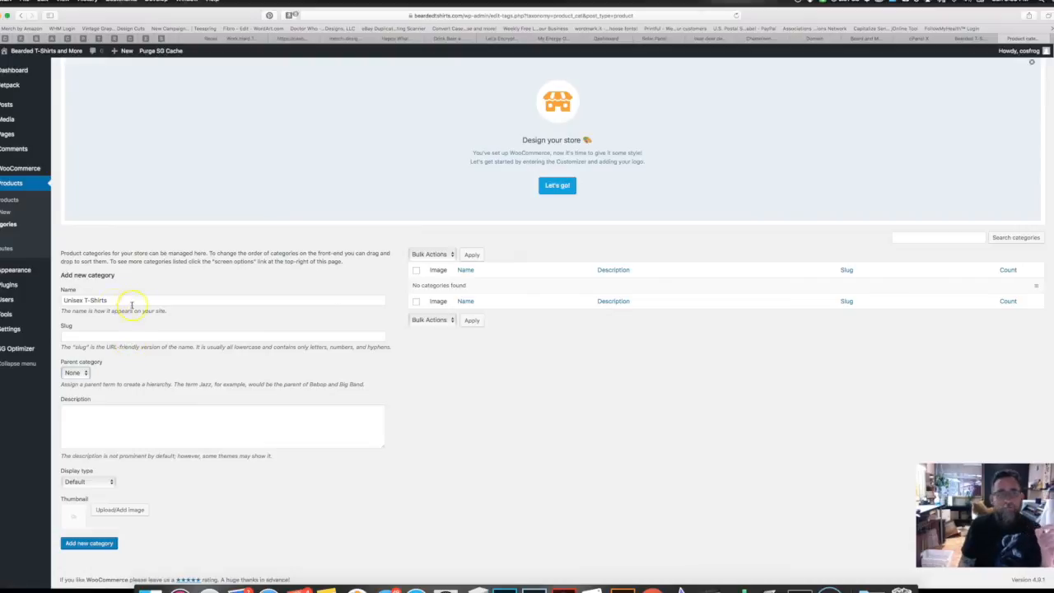
pyautogui.moveTo(1, 296)
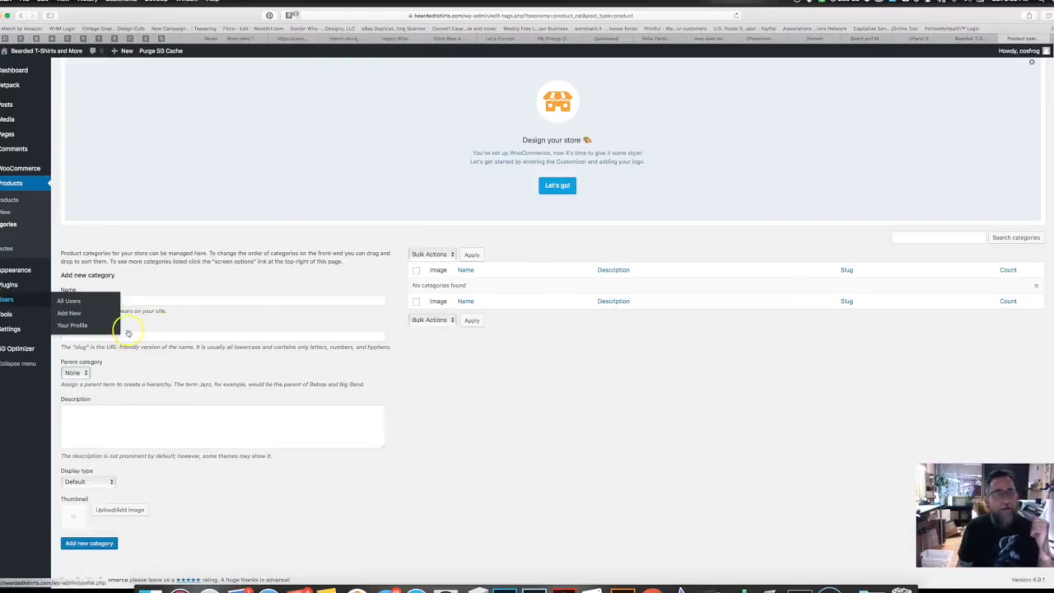
pyautogui.click(76, 545)
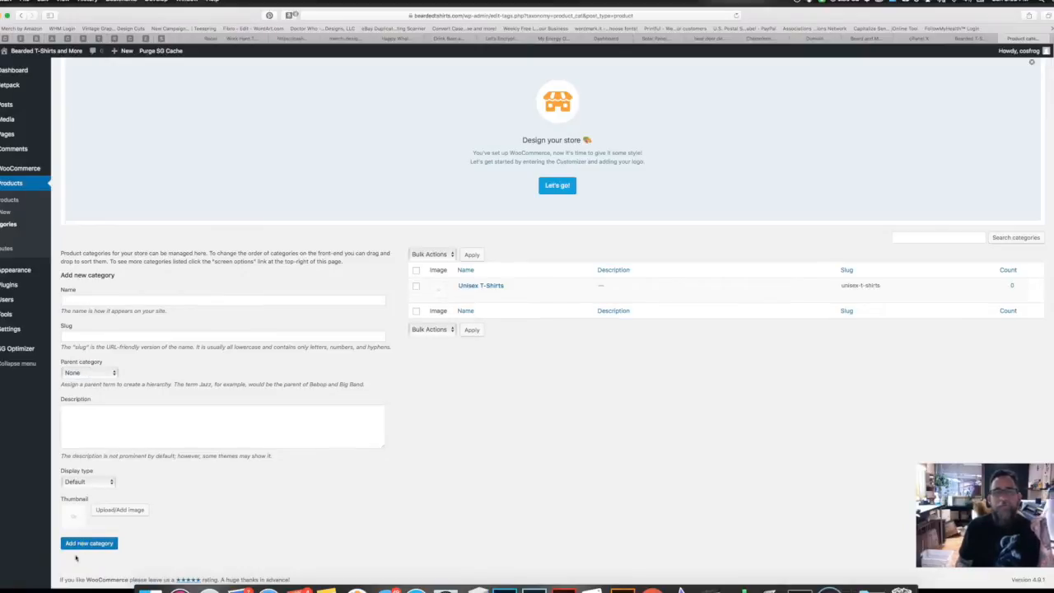
# Step: Add the Tank Tops, Long Sleeve, Hoodies and Mugs product categories
pyautogui.click(88, 300)
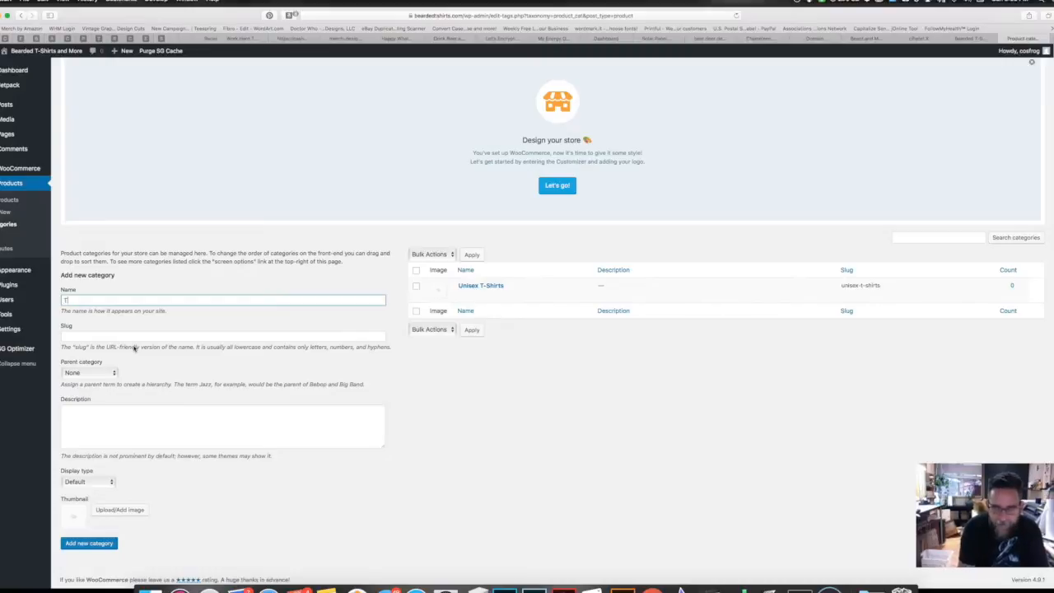
pyautogui.write('ank Tops')
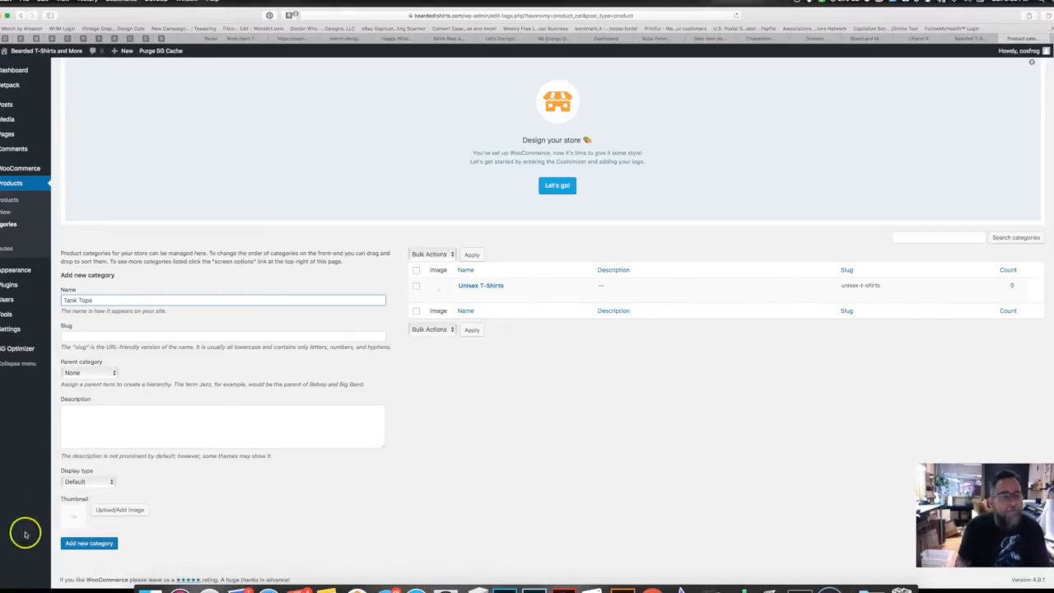
pyautogui.click(86, 543)
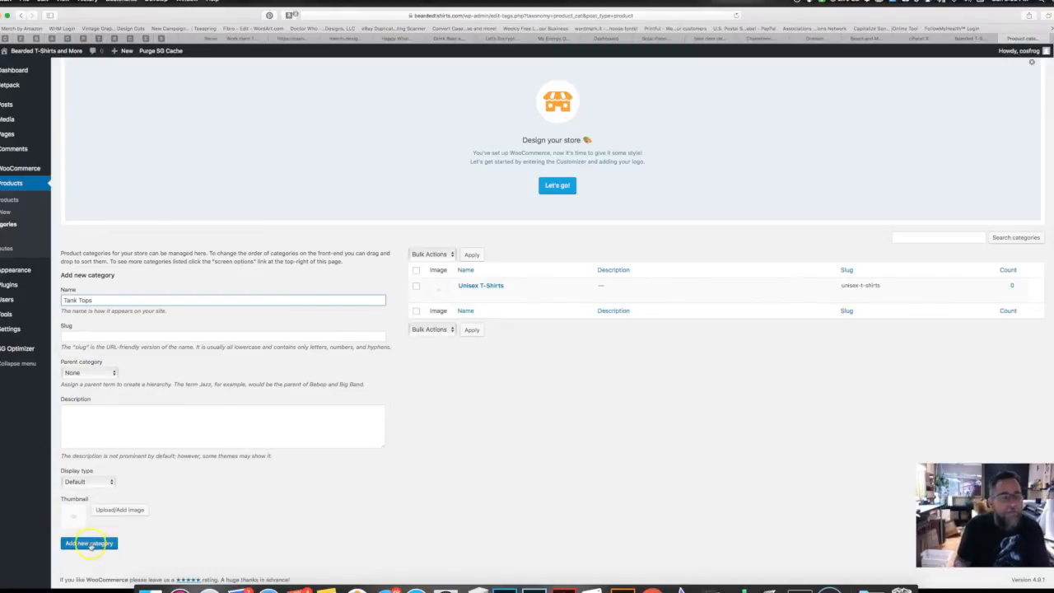
pyautogui.click(82, 300)
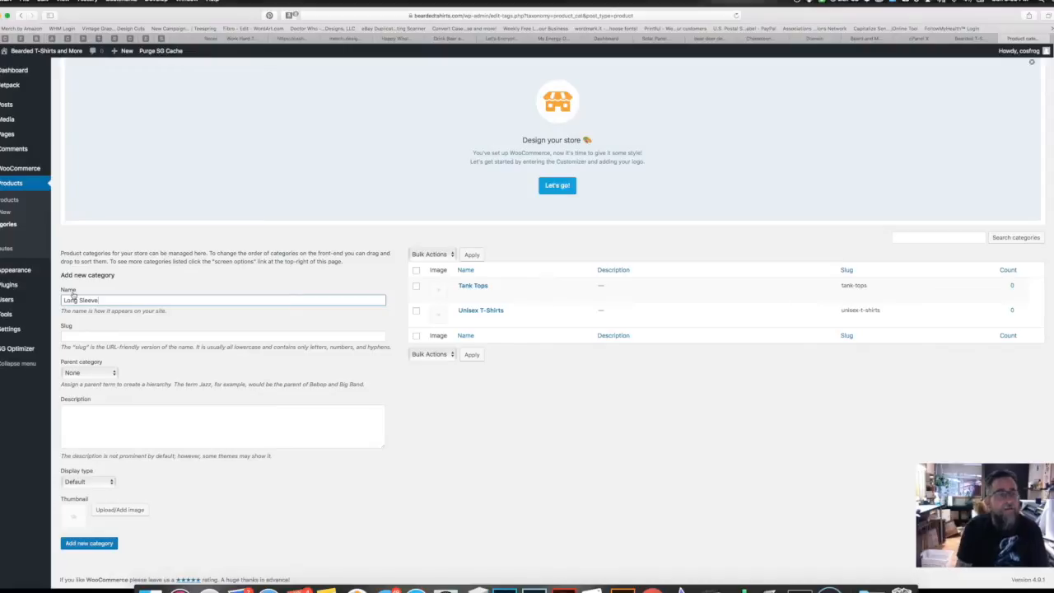
pyautogui.click(84, 543)
pyautogui.click(88, 544)
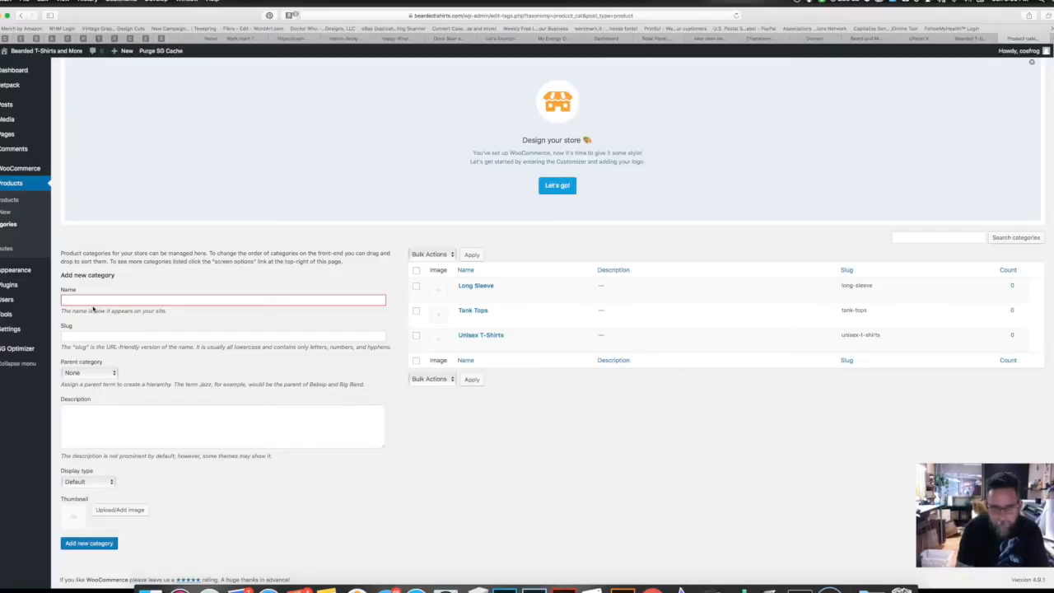
pyautogui.click(93, 303)
pyautogui.write('Hoodies')
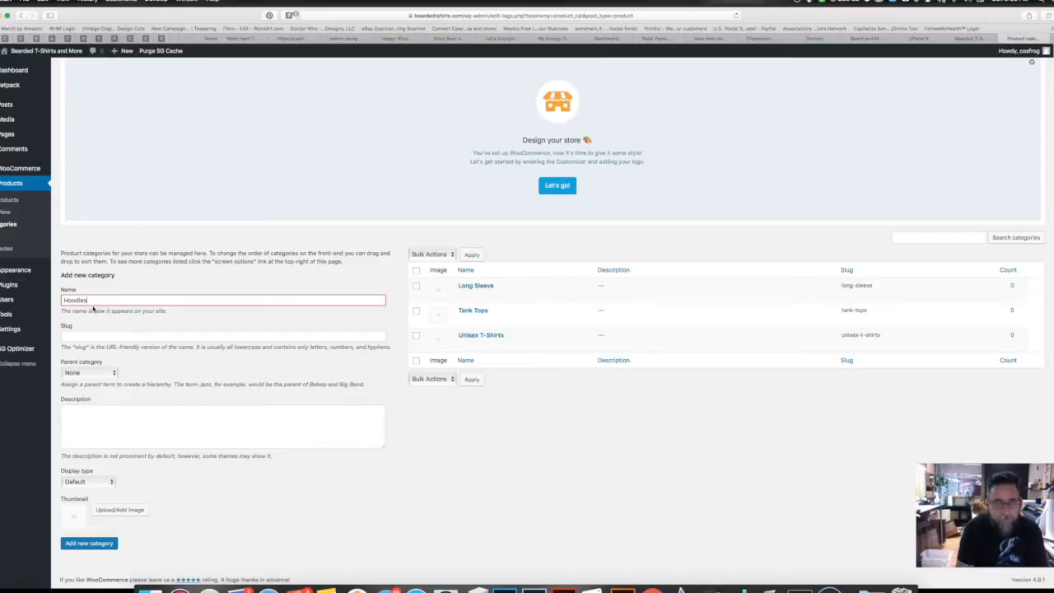
pyautogui.click(86, 543)
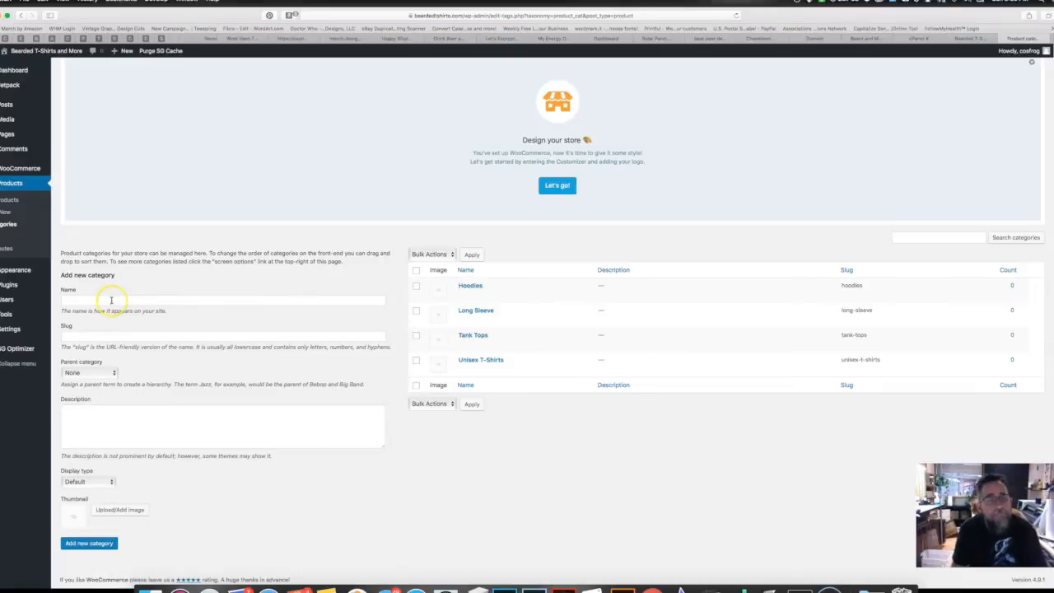
pyautogui.click(110, 300)
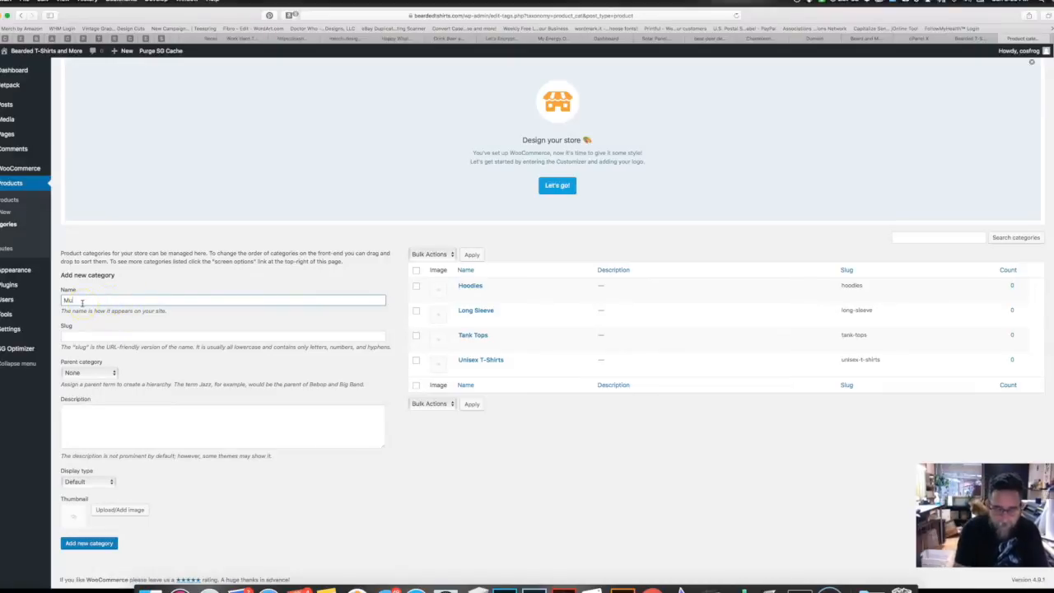
pyautogui.click(105, 543)
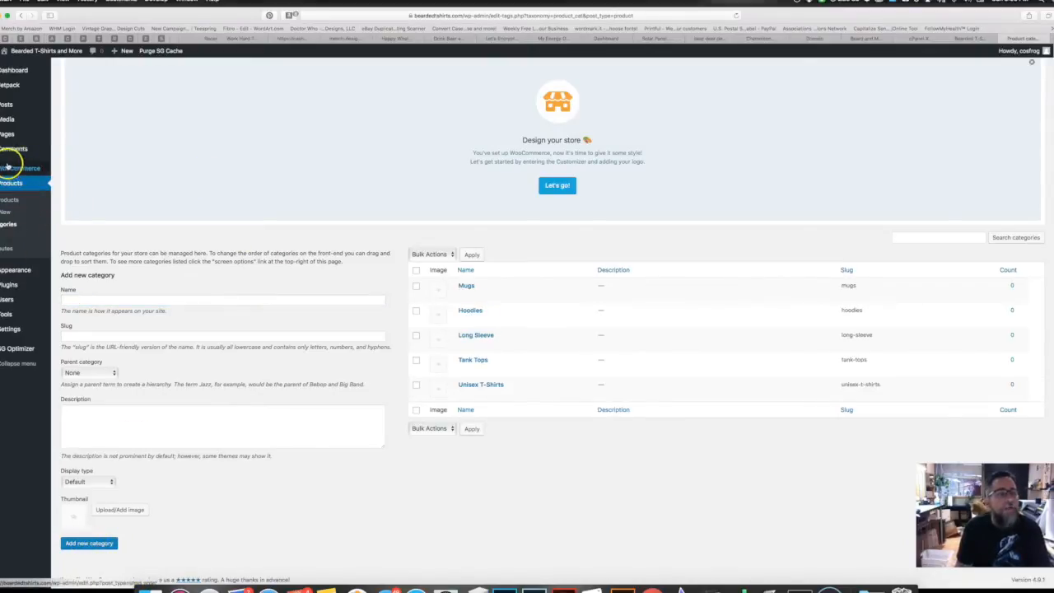
pyautogui.moveTo(16, 172)
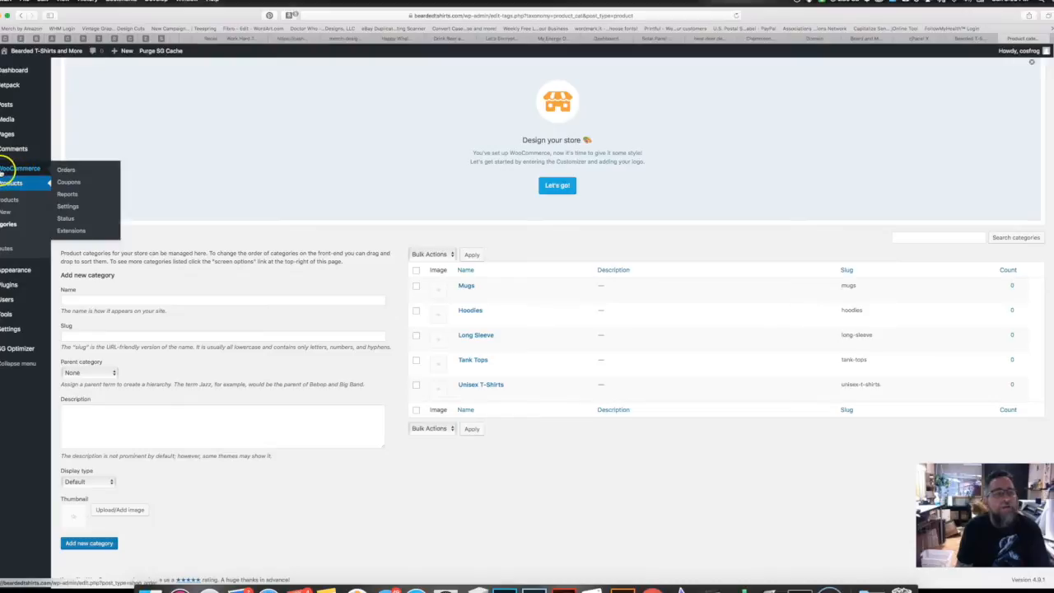
# Step: Open WooCommerce Settings, view the Products tab, then show the Checkout settings
pyautogui.click(71, 207)
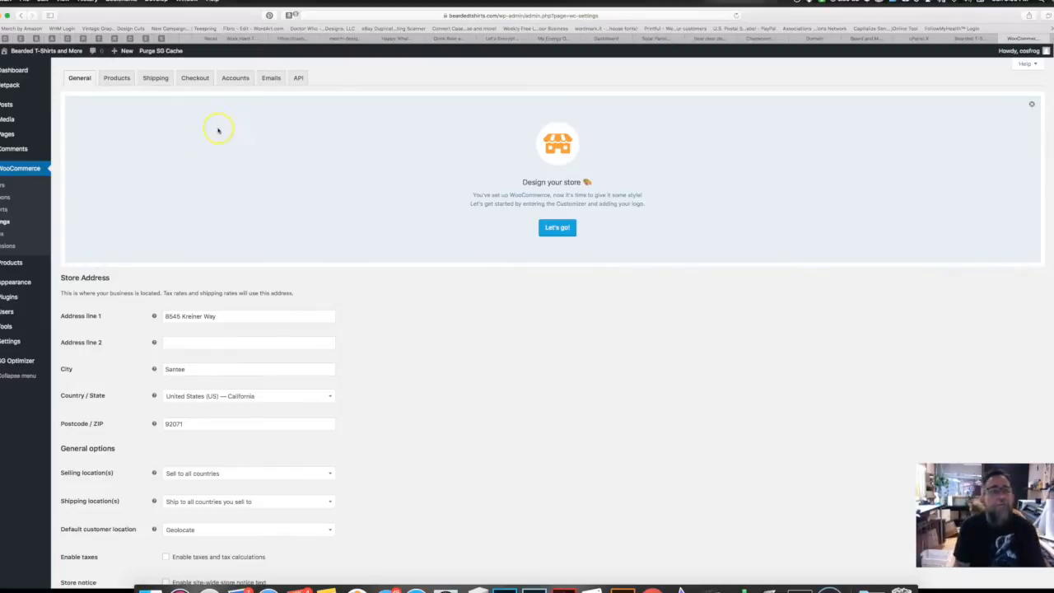
pyautogui.click(117, 78)
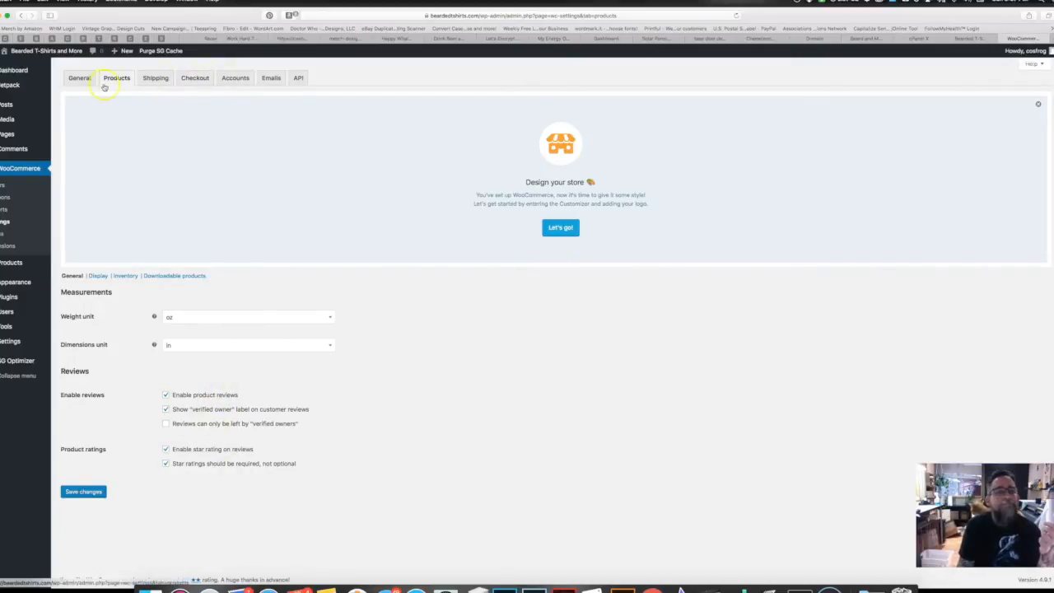
pyautogui.click(197, 82)
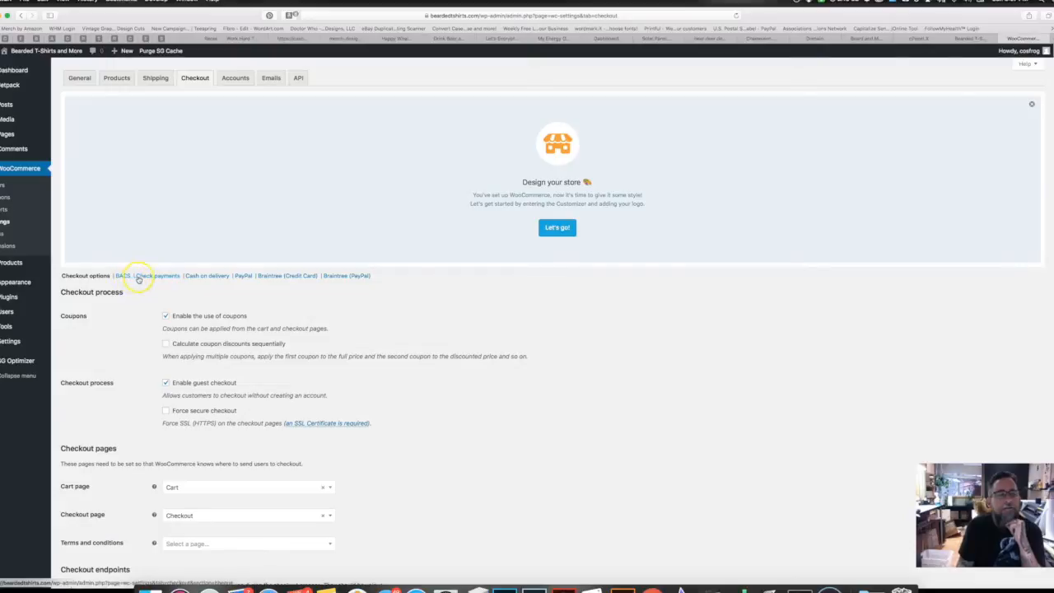
# Step: Disable Check payments and the Braintree (PayPal) gateway, then open the PayPal Standard section
pyautogui.click(204, 276)
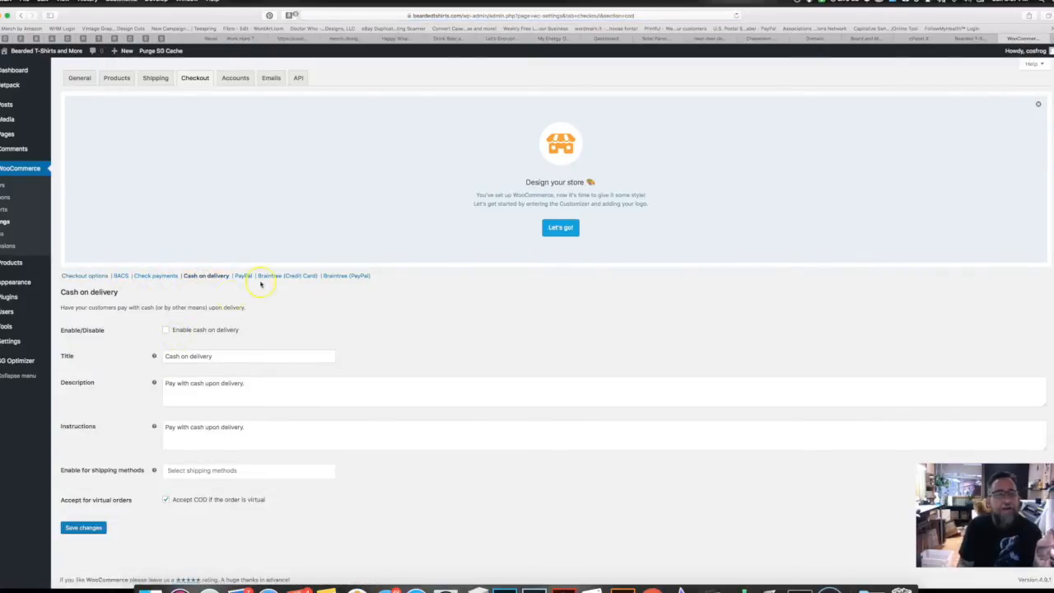
pyautogui.click(160, 276)
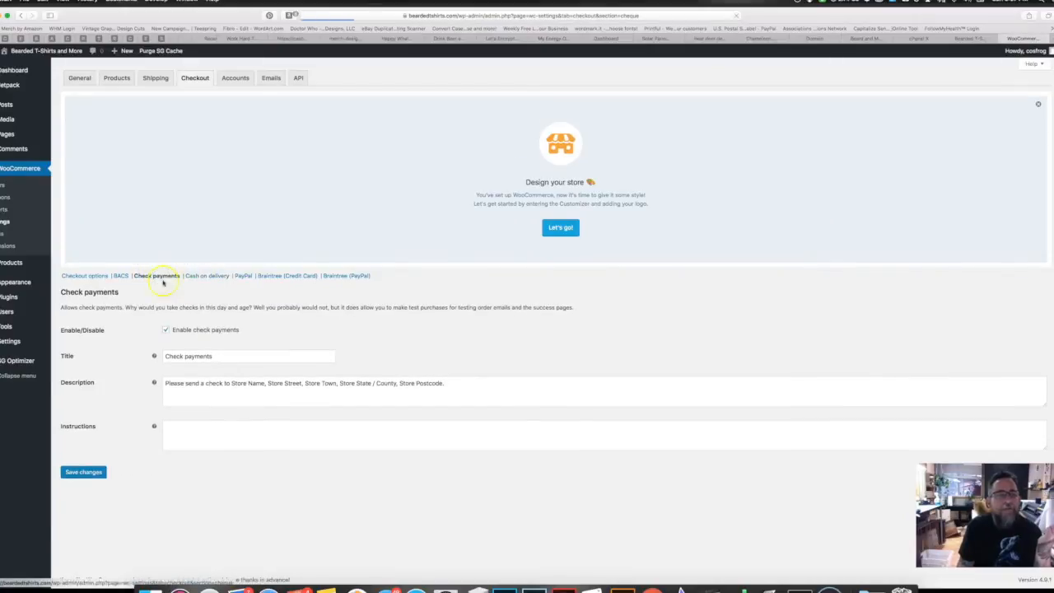
pyautogui.click(173, 330)
pyautogui.click(168, 330)
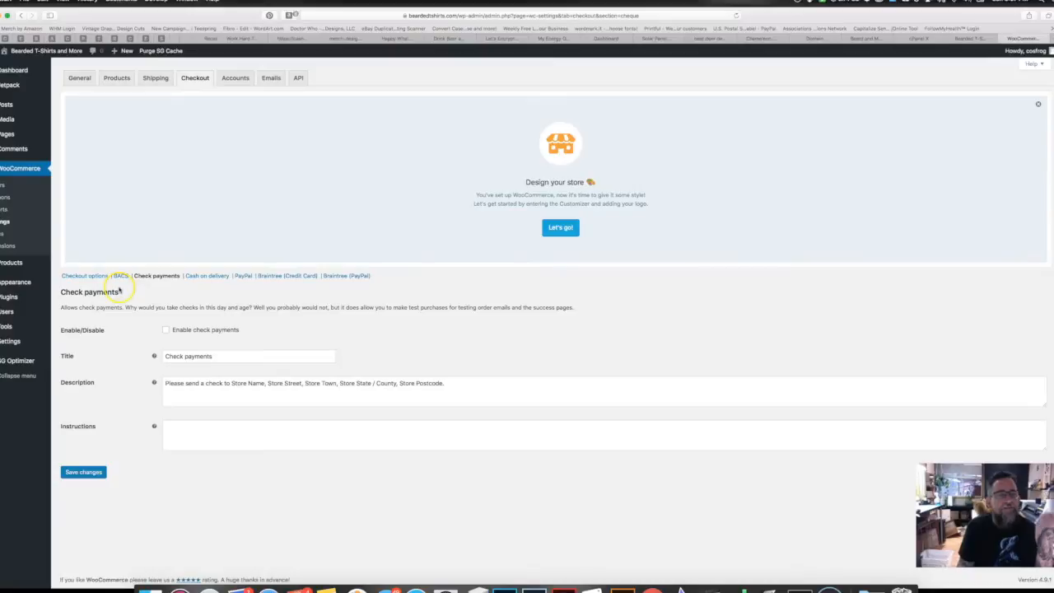
pyautogui.click(284, 276)
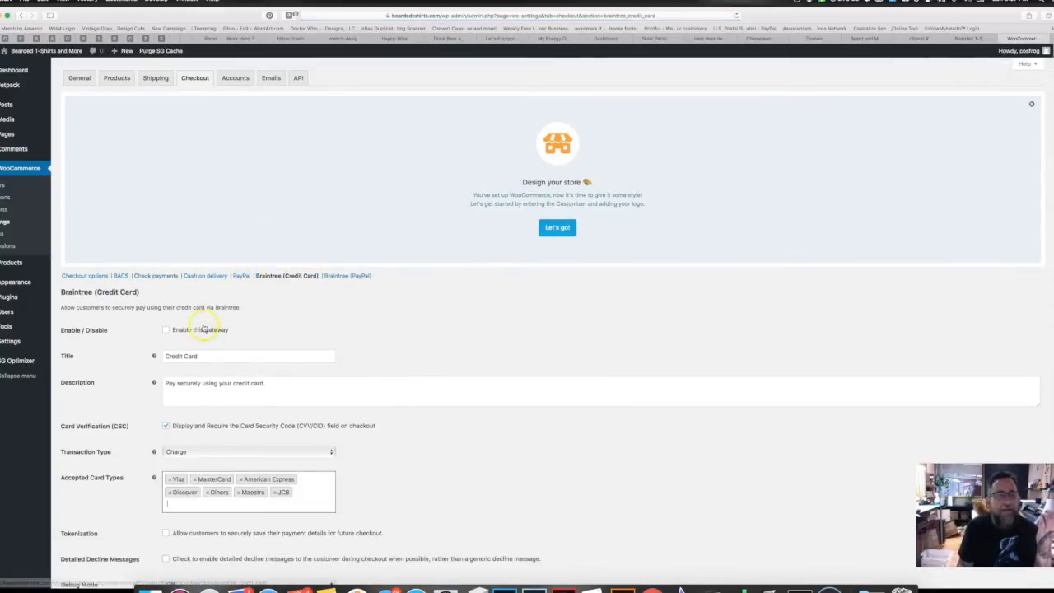
pyautogui.click(347, 276)
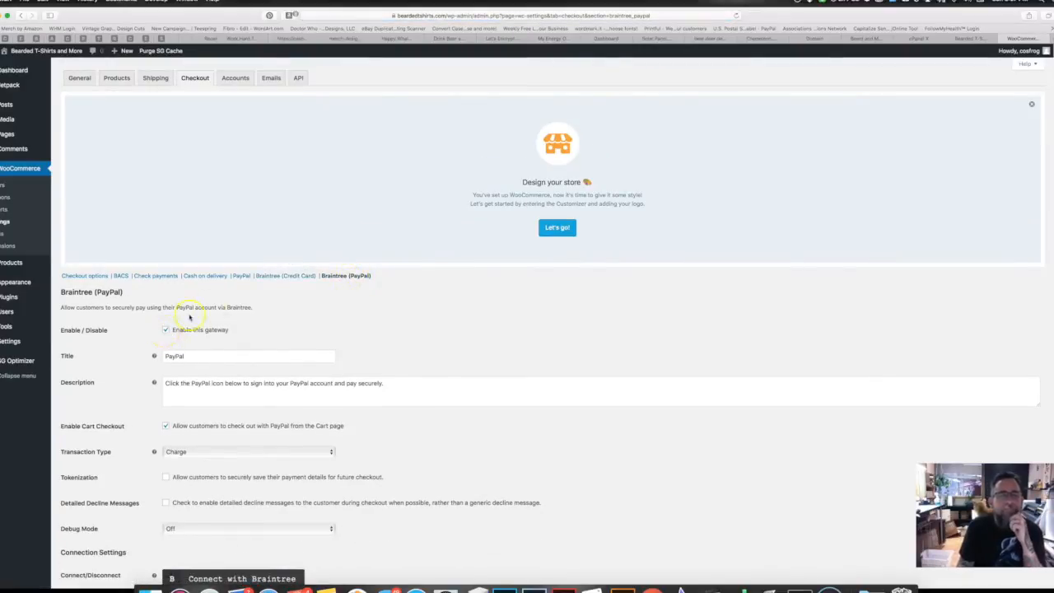
pyautogui.click(165, 330)
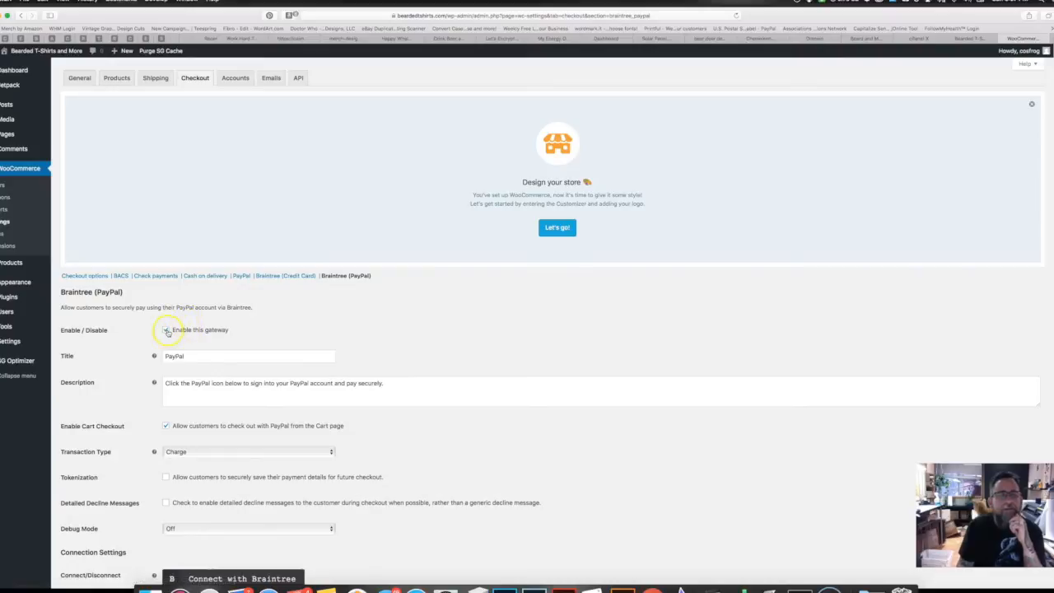
pyautogui.click(241, 276)
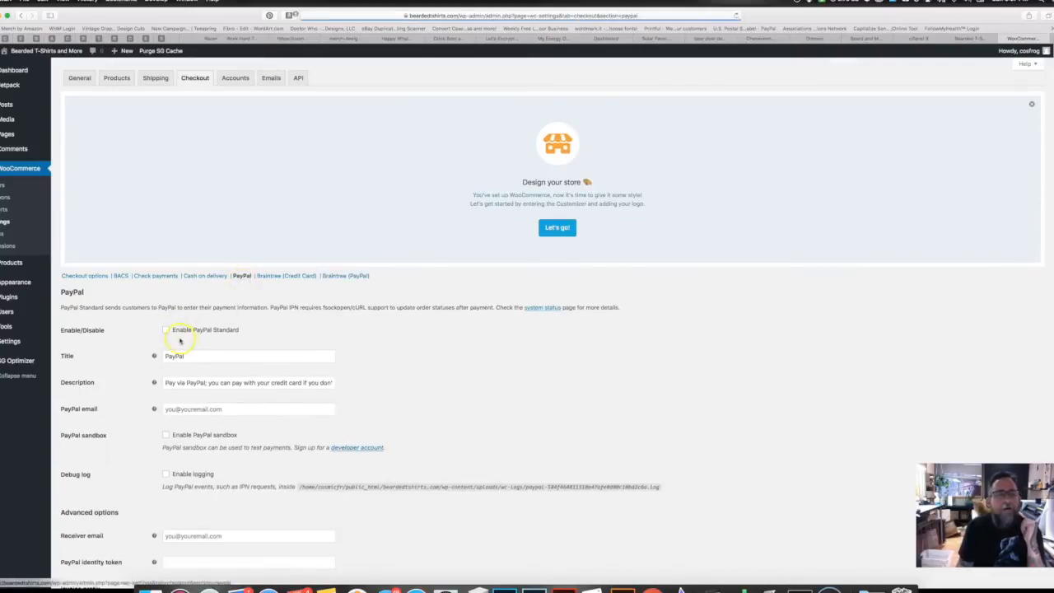
# Step: Enable PayPal Standard and enter the store owner's e-mail as PayPal email and receiver email
pyautogui.click(165, 330)
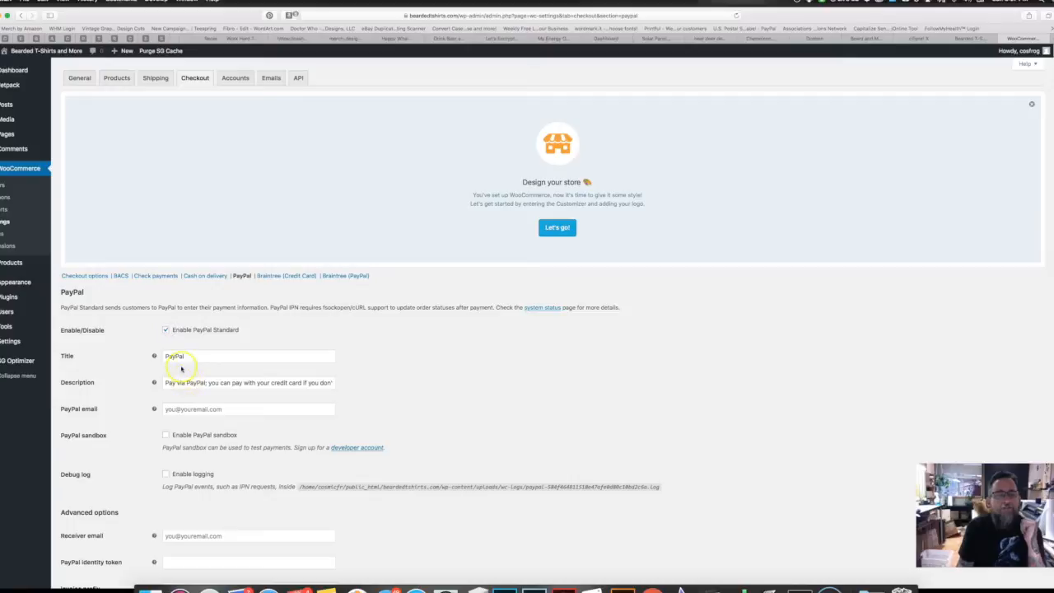
pyautogui.click(224, 409)
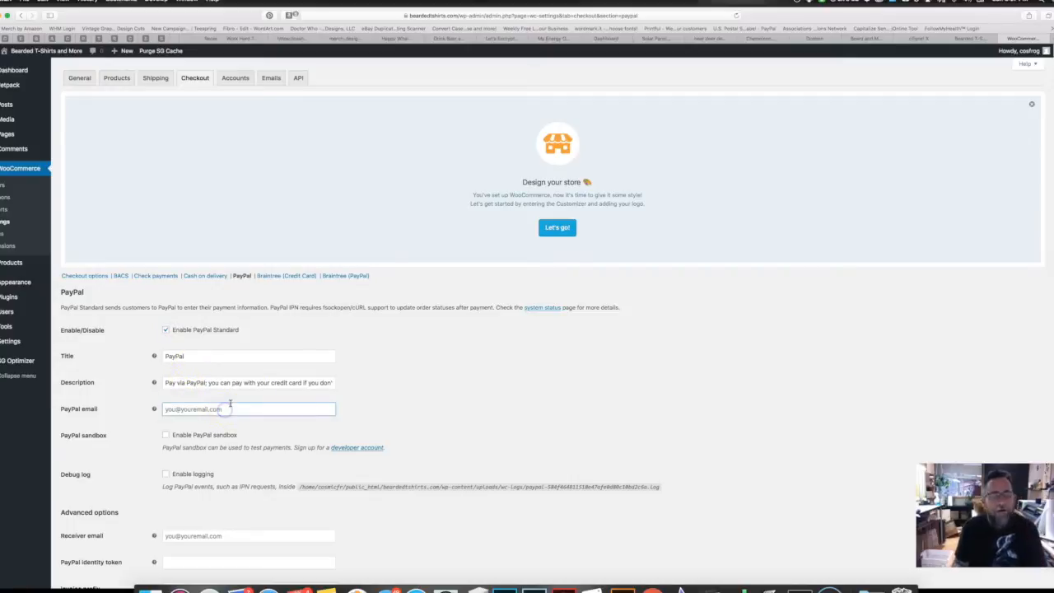
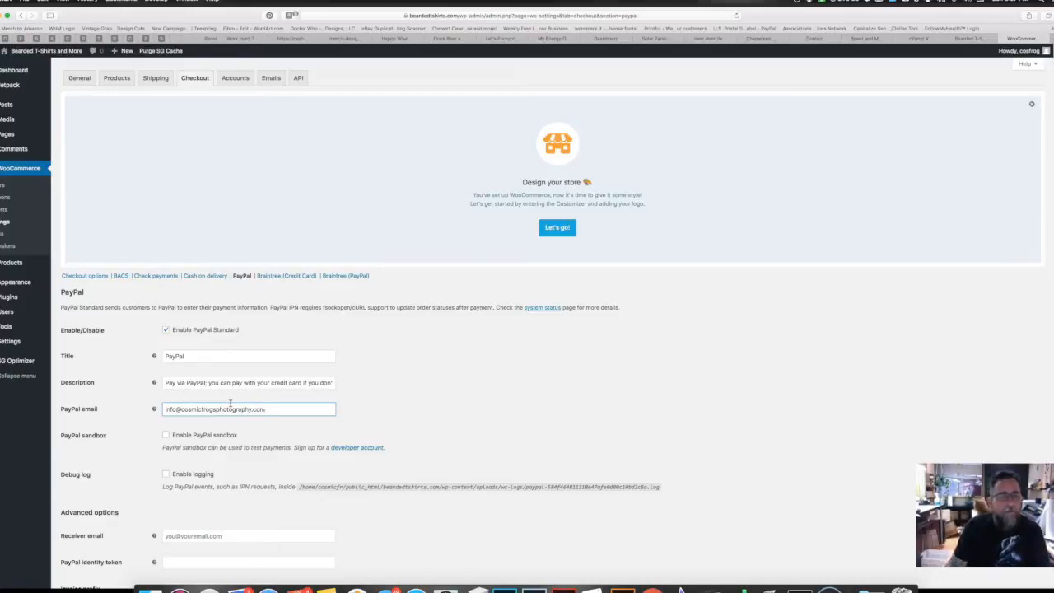
pyautogui.scroll(-3, 119, 461)
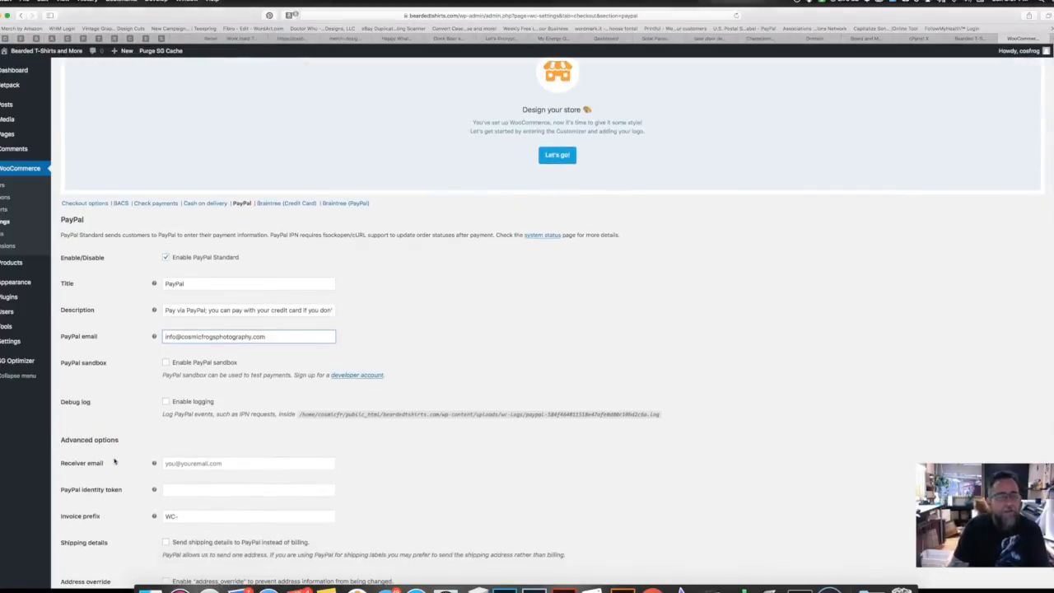
pyautogui.click(223, 463)
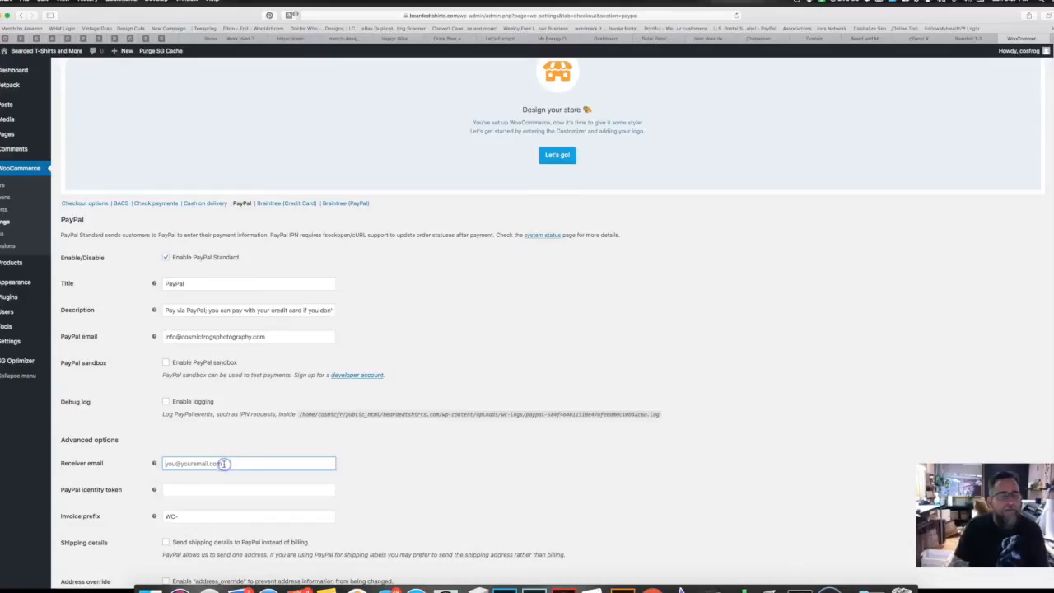
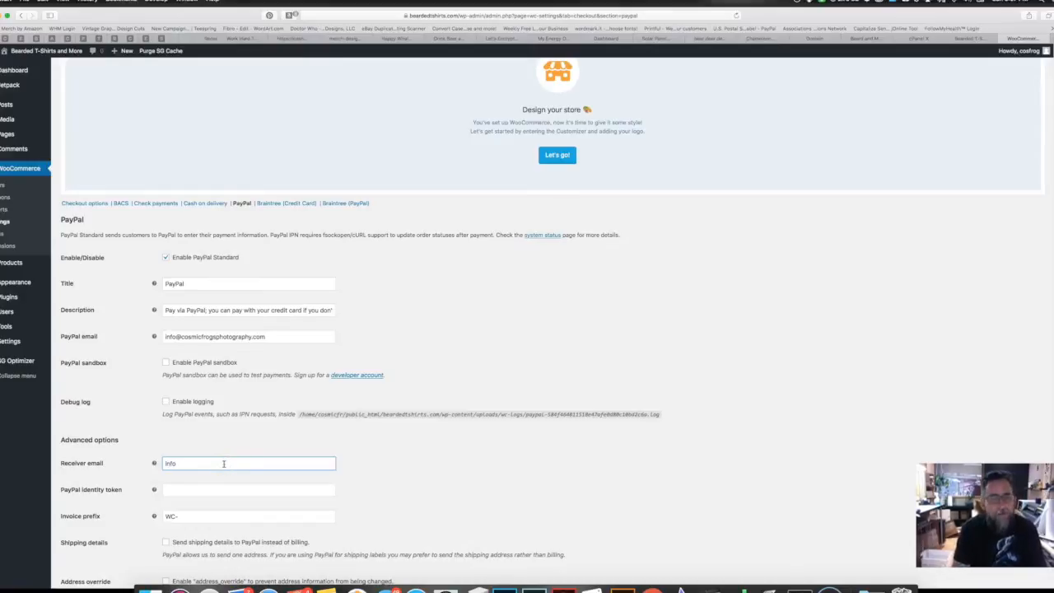
pyautogui.press('BackSpace')
pyautogui.press('BackSpace')
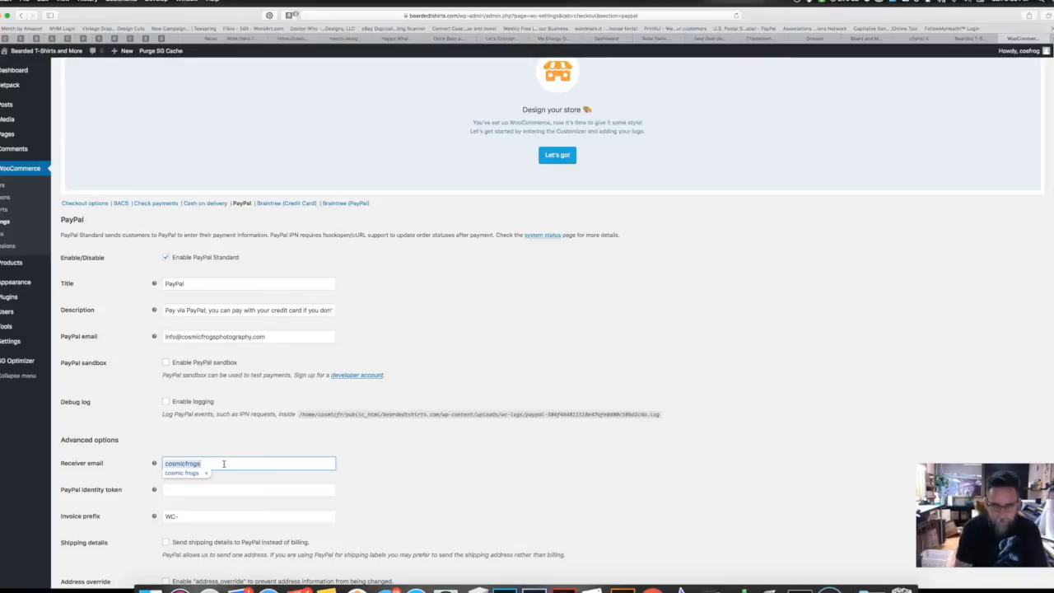
pyautogui.press('BackSpace')
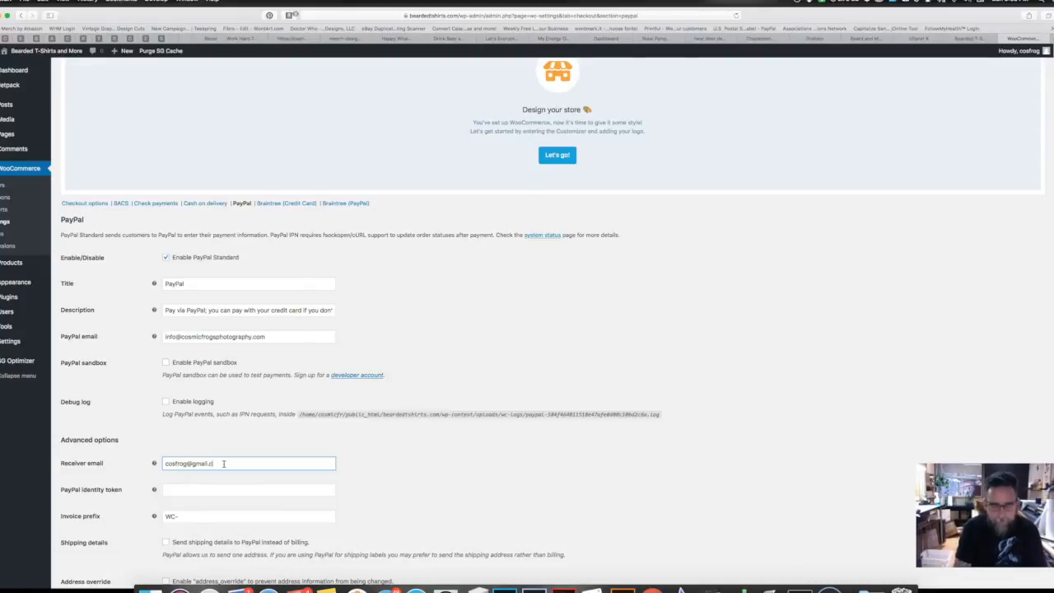
pyautogui.scroll(-3, 165, 515)
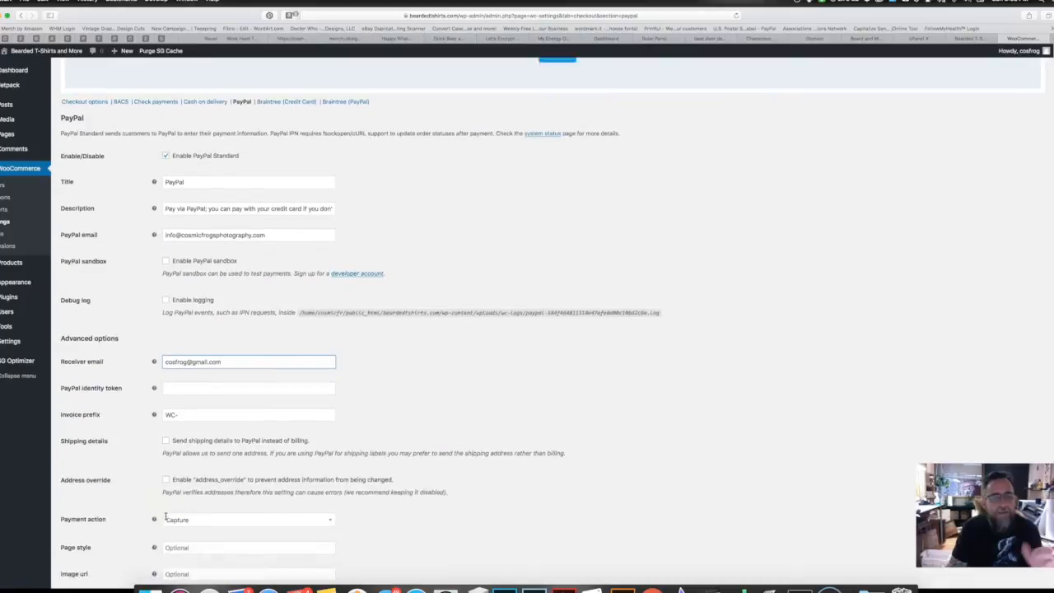
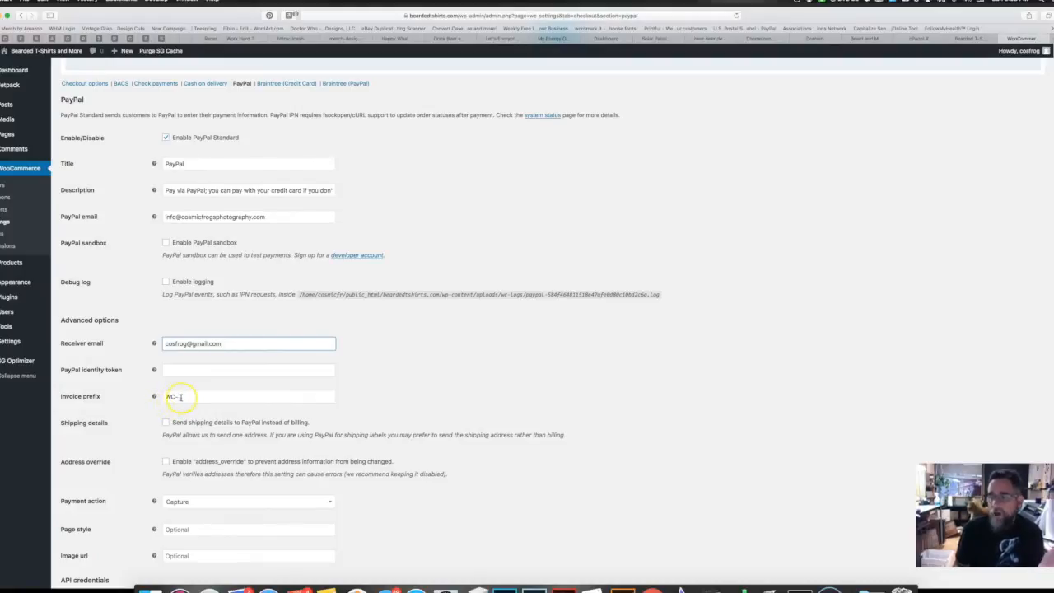
# Step: Change the PayPal invoice prefix from WC- to BT- and save the PayPal settings
pyautogui.click(162, 396)
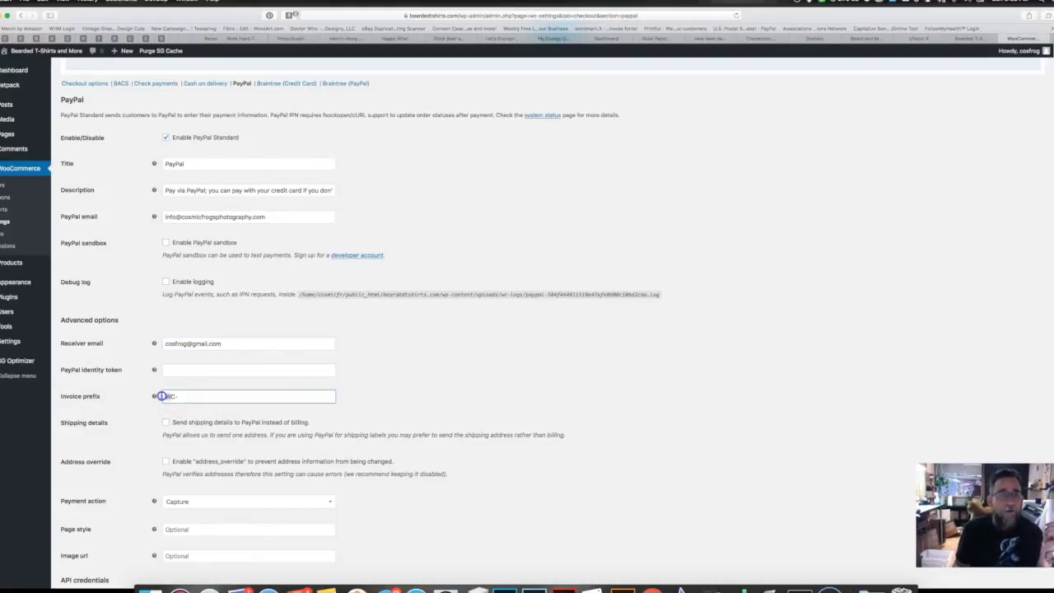
pyautogui.moveTo(175, 396); pyautogui.dragTo(159, 396)
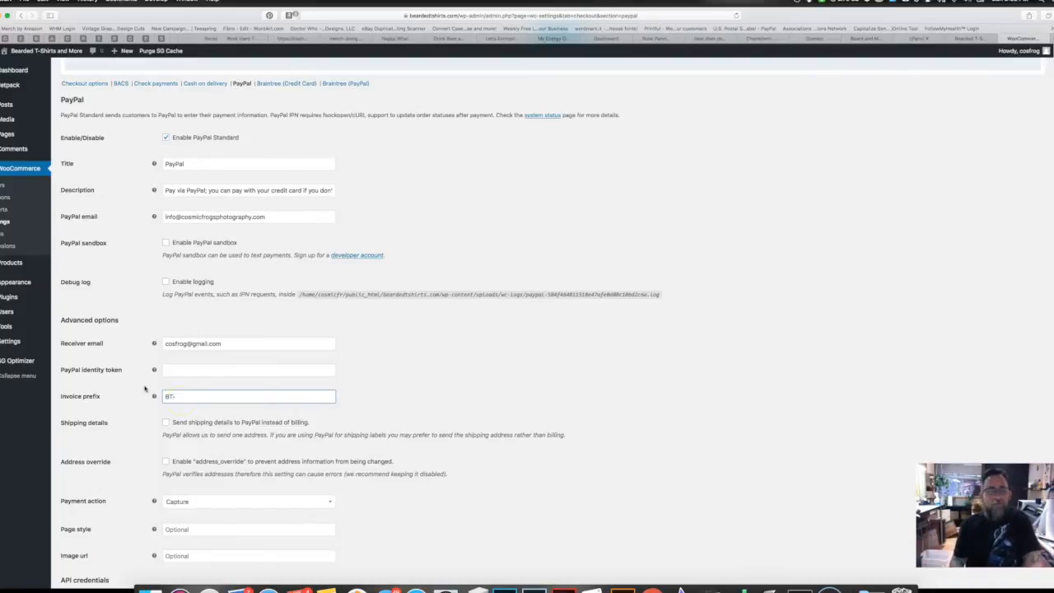
pyautogui.scroll(-3, 170, 390)
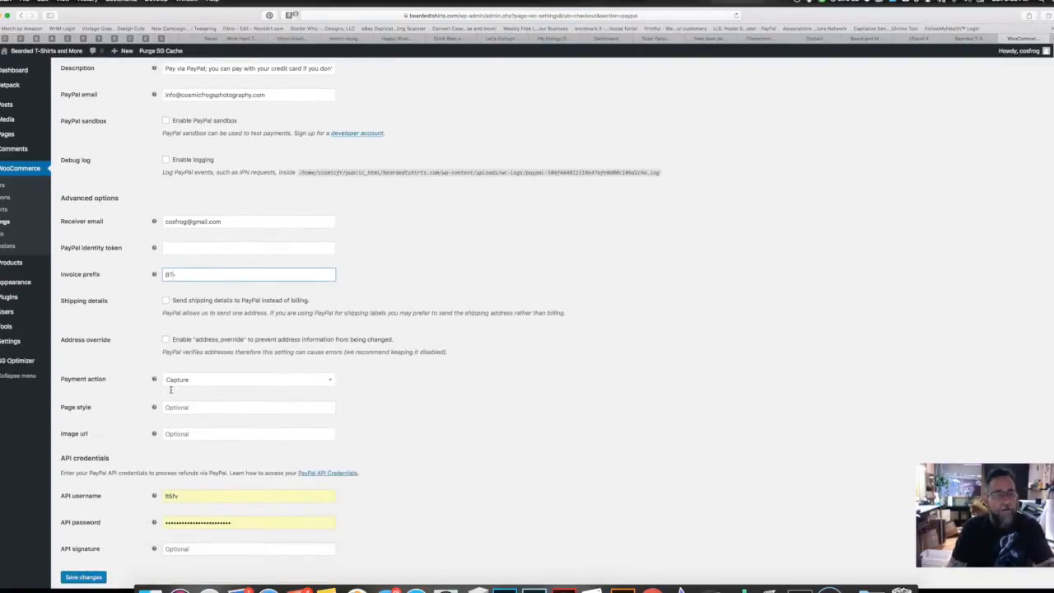
pyautogui.scroll(2, 170, 390)
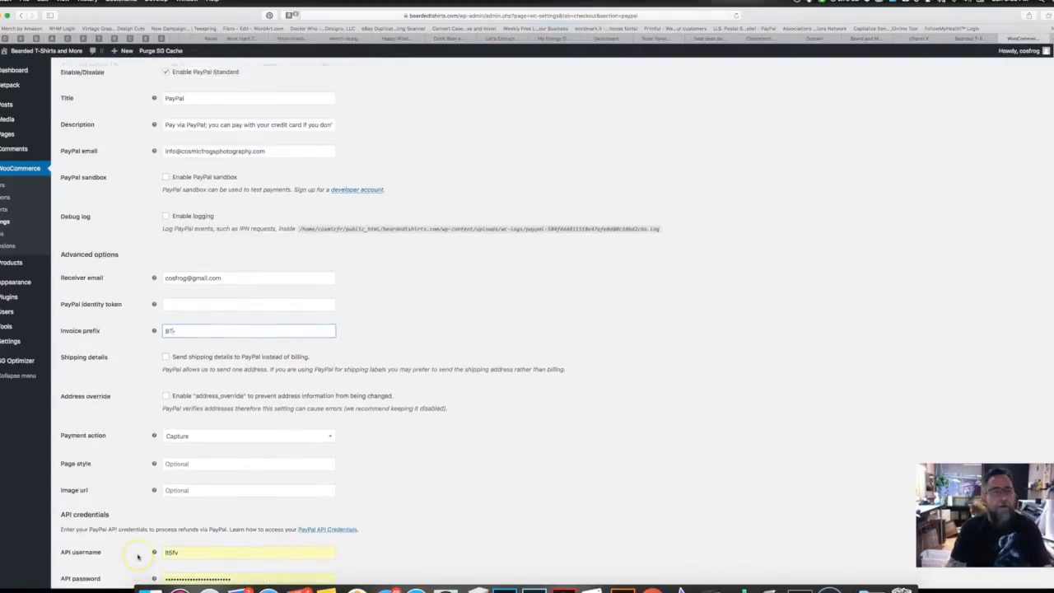
pyautogui.scroll(10, 138, 552)
pyautogui.scroll(-12, 141, 458)
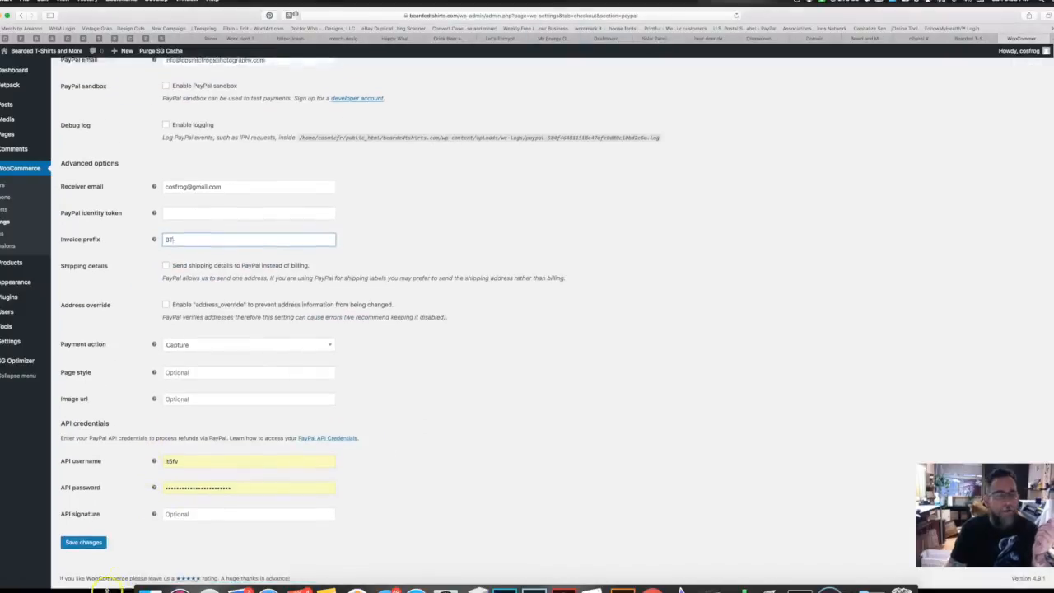
pyautogui.click(90, 543)
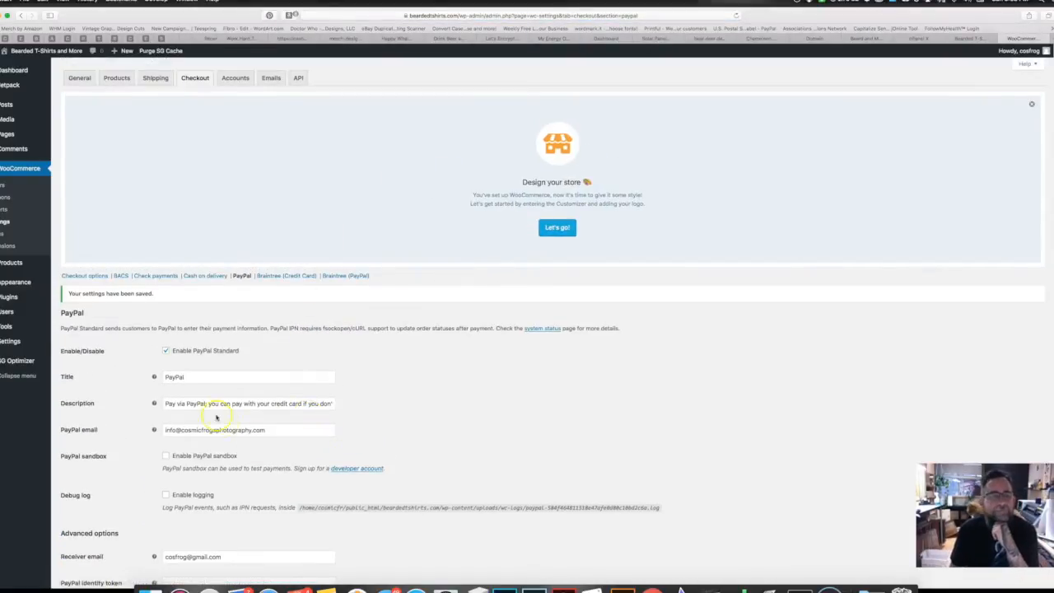
pyautogui.click(271, 78)
# Step: Stay on the PayPal settings page and save the PayPal settings again
pyautogui.click(531, 185)
pyautogui.scroll(-10, 366, 356)
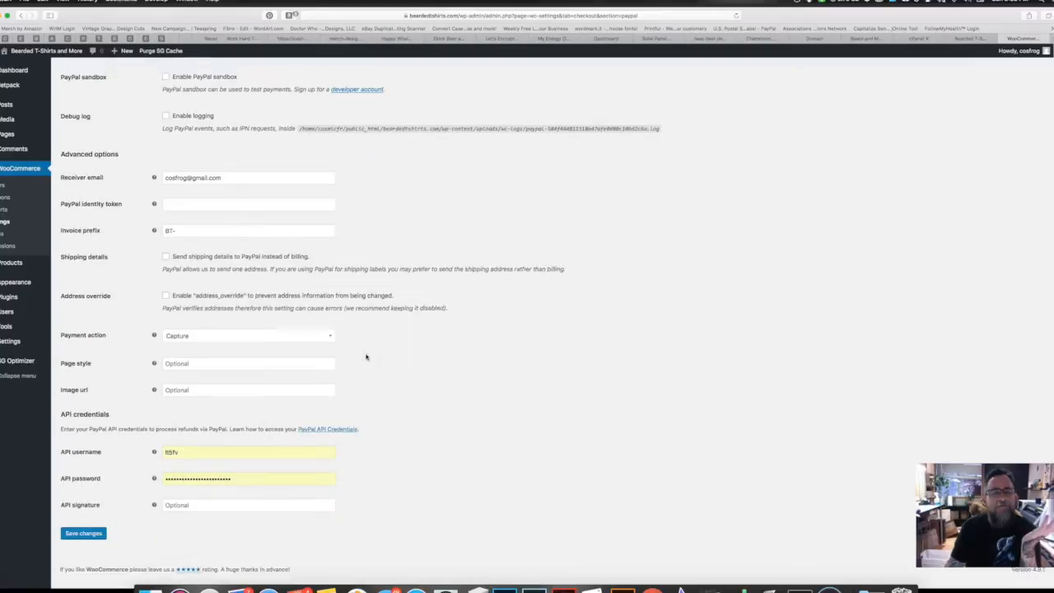
pyautogui.click(74, 541)
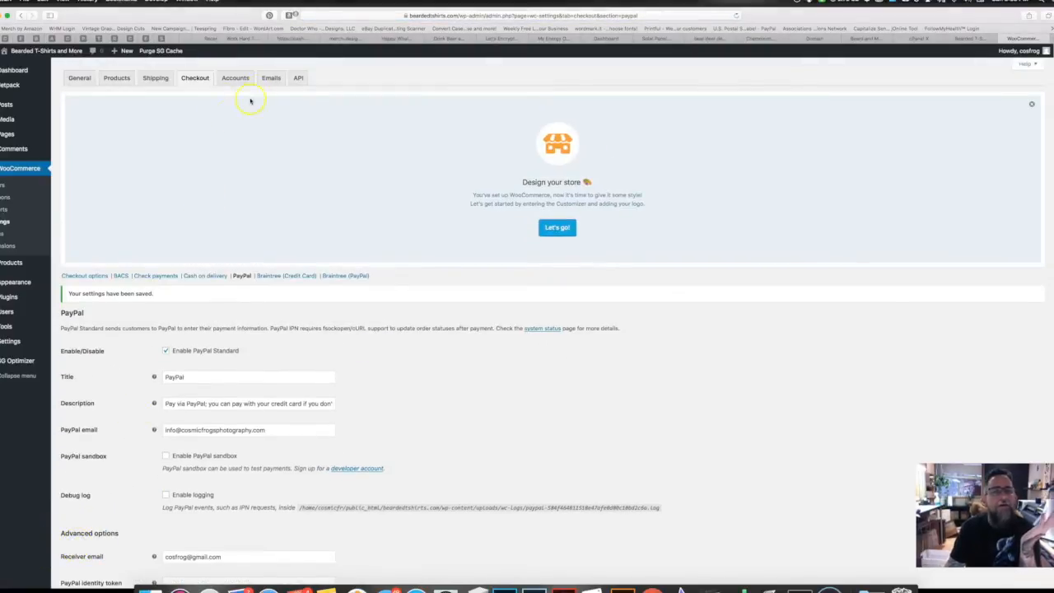
# Step: In the Emails settings, cut ' and More' so the From name reads 'Bearded T-Shirts', then save
pyautogui.click(271, 79)
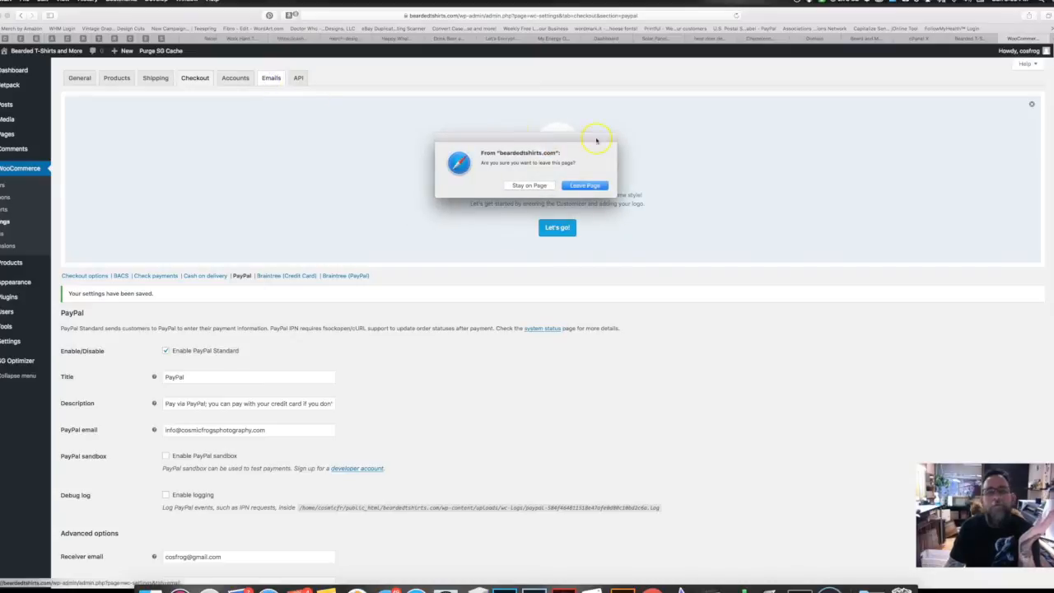
pyautogui.click(595, 186)
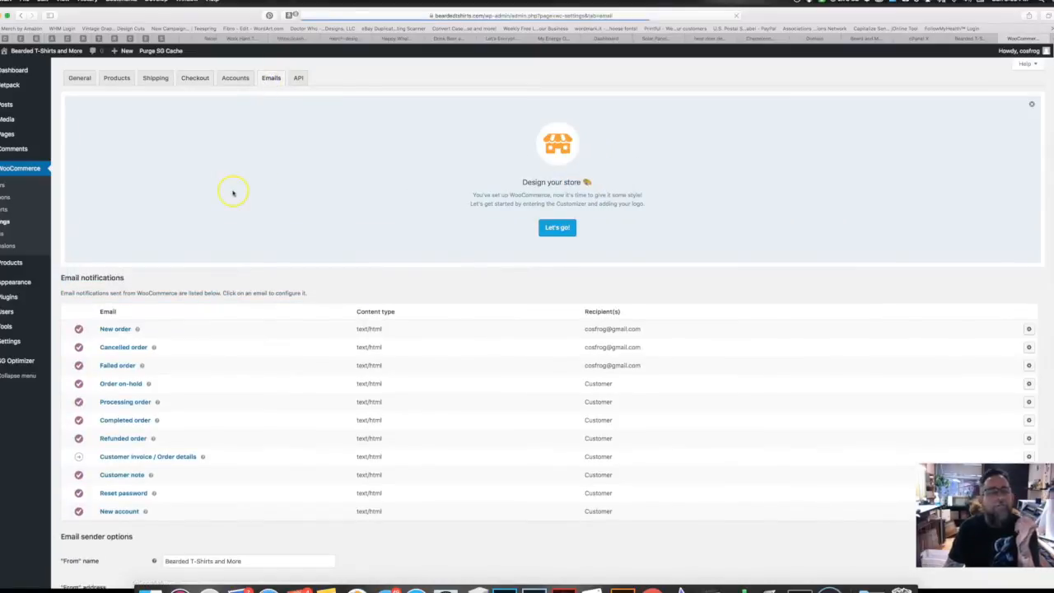
pyautogui.scroll(-1, 160, 489)
pyautogui.scroll(-2, 159, 489)
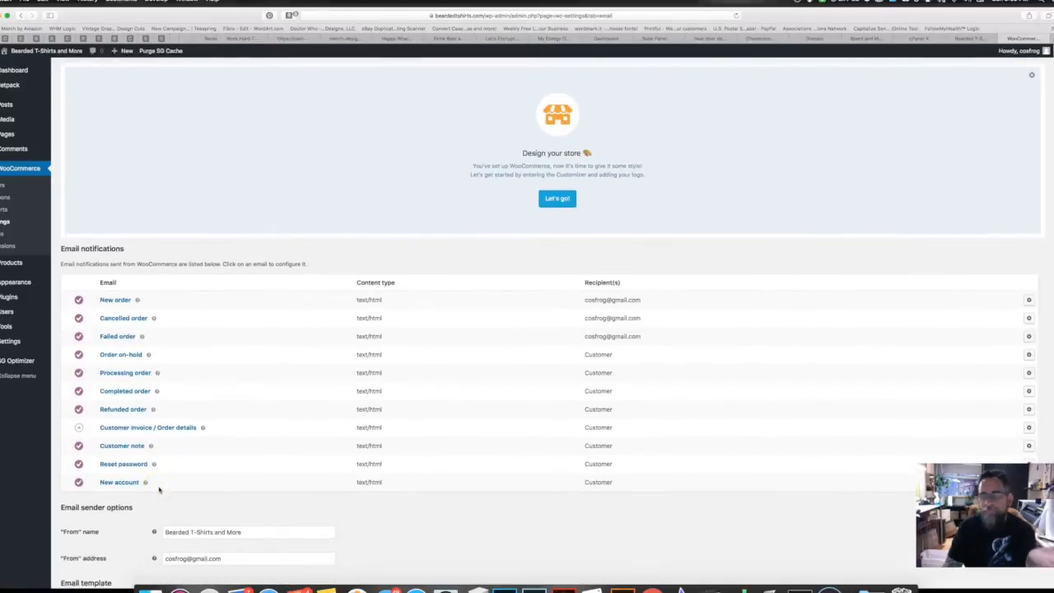
pyautogui.scroll(-5, 159, 489)
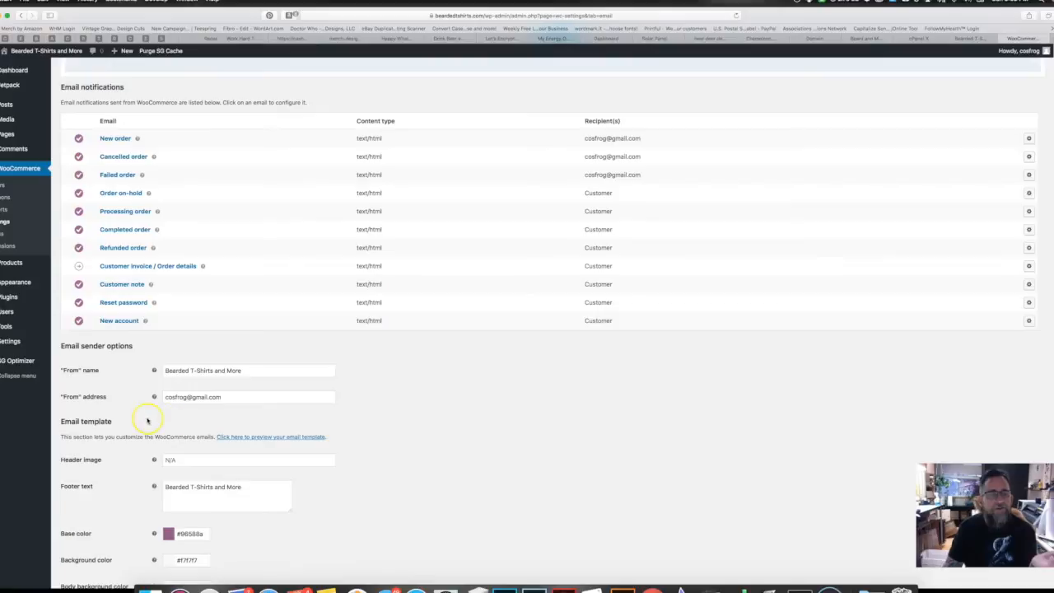
pyautogui.click(213, 371)
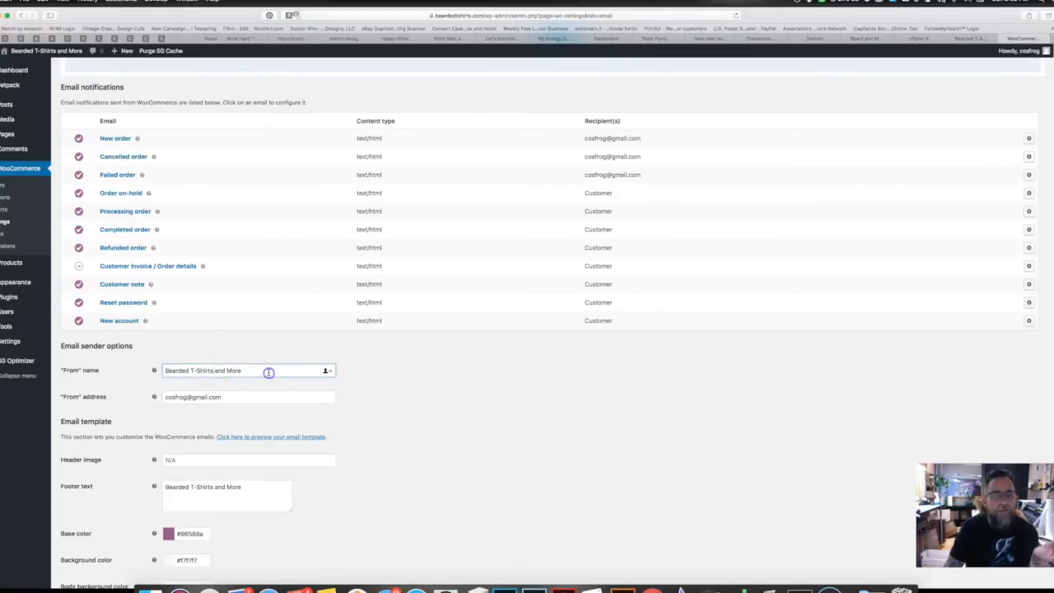
pyautogui.moveTo(224, 371); pyautogui.dragTo(213, 370)
pyautogui.press('BackSpace')
pyautogui.click(230, 401)
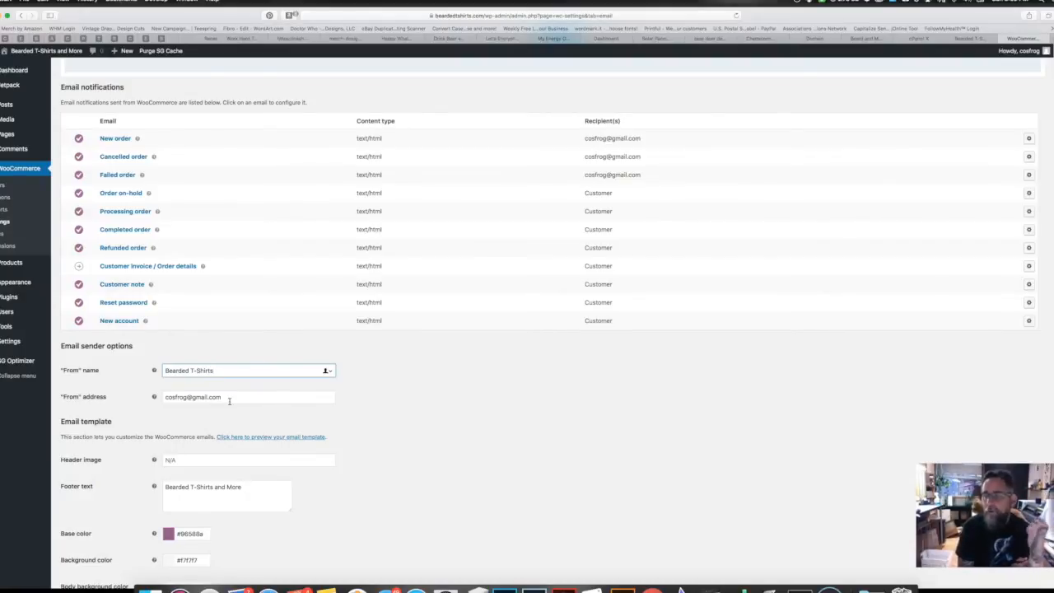
pyautogui.scroll(-3, 228, 401)
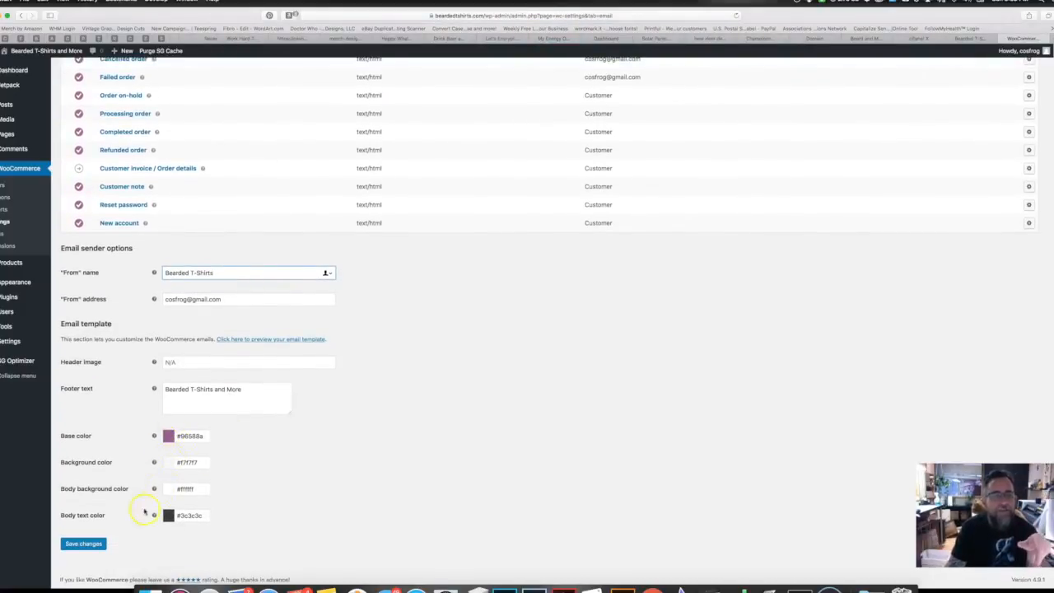
pyautogui.click(86, 544)
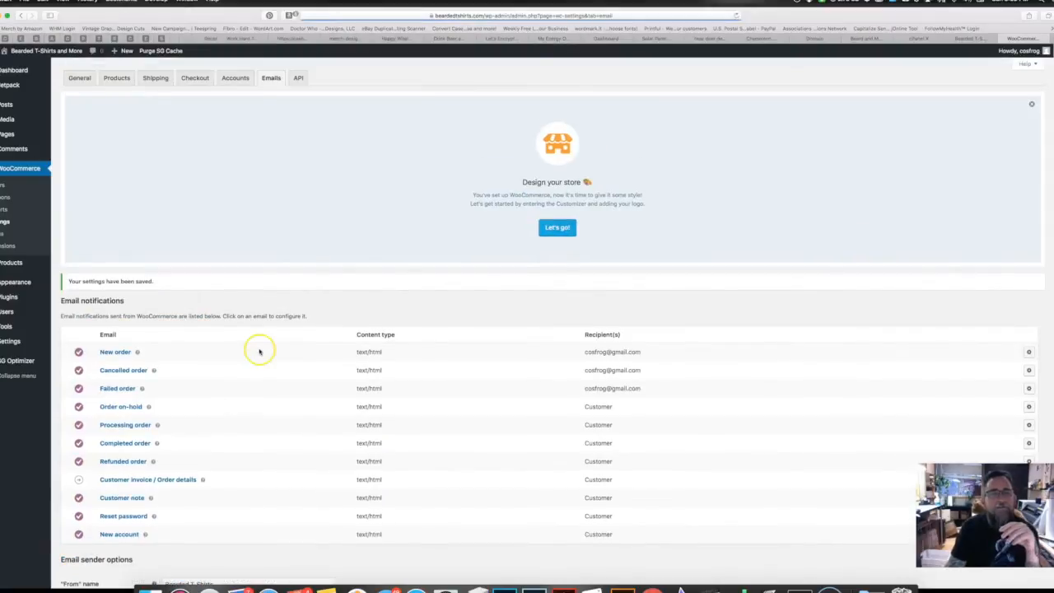
# Step: Review the General store settings
pyautogui.click(81, 83)
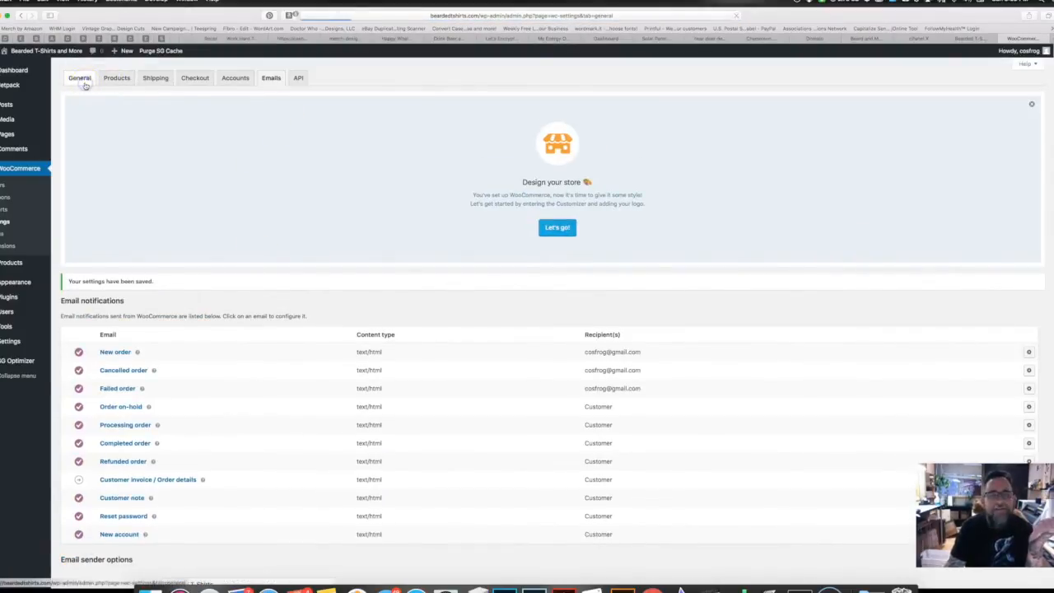
pyautogui.scroll(-3, 132, 395)
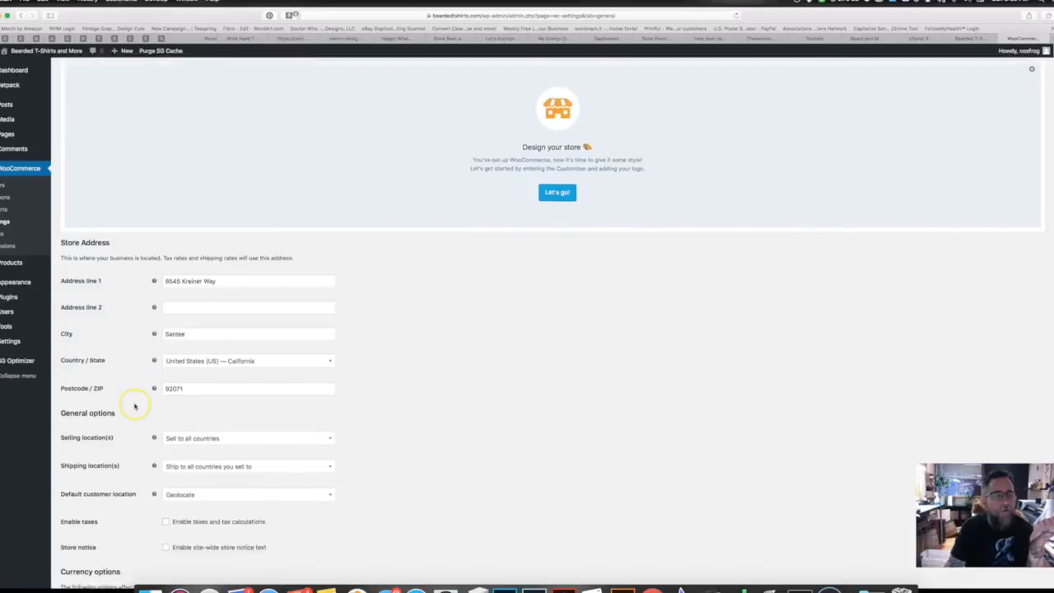
pyautogui.scroll(3, 170, 280)
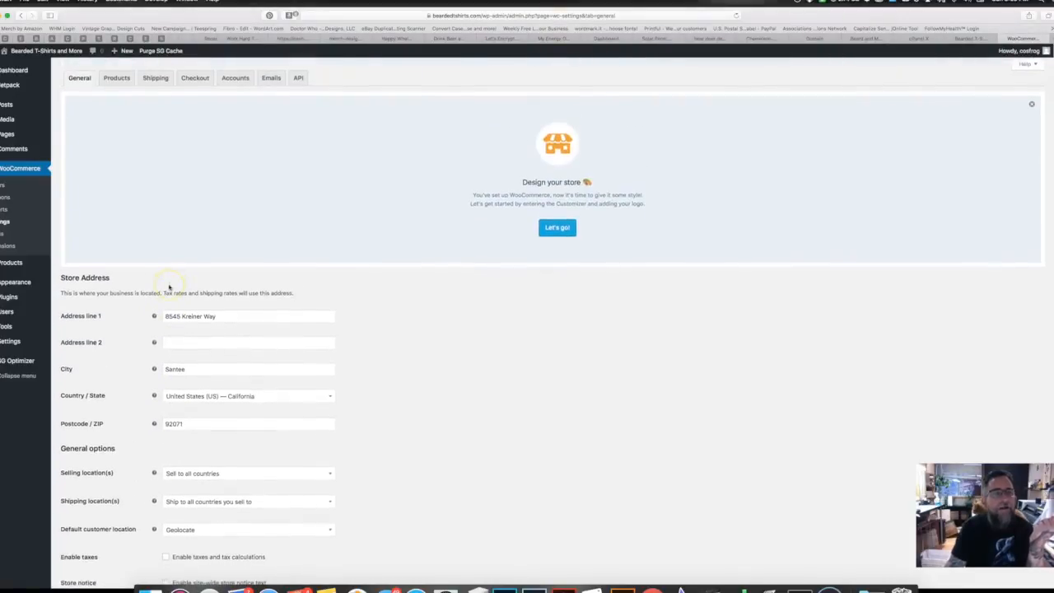
pyautogui.scroll(-5, 164, 263)
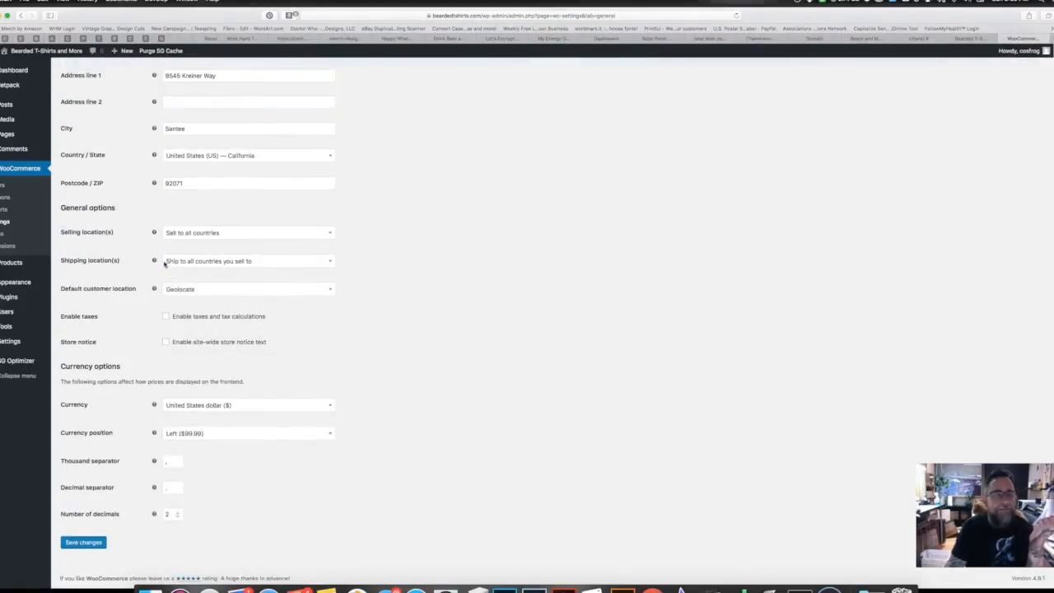
pyautogui.scroll(5, 164, 264)
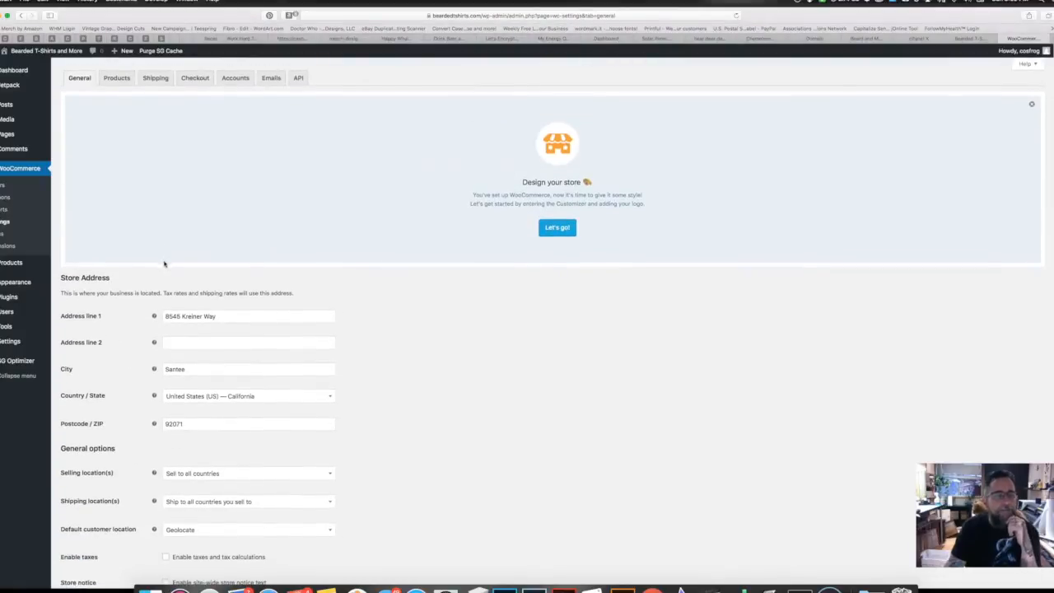
# Step: Review the Products Display and Inventory settings
pyautogui.click(118, 78)
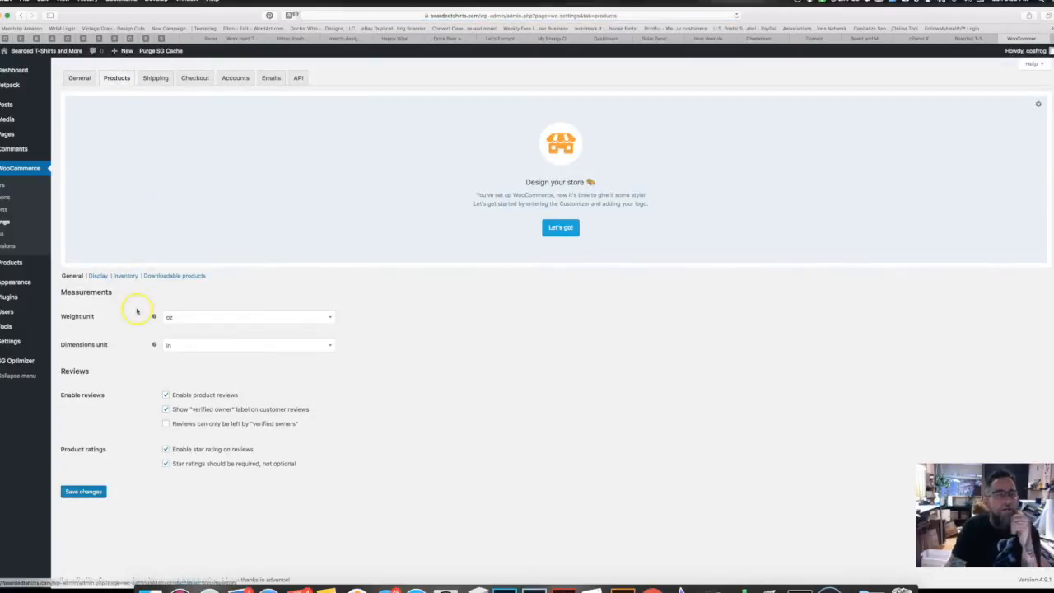
pyautogui.click(97, 275)
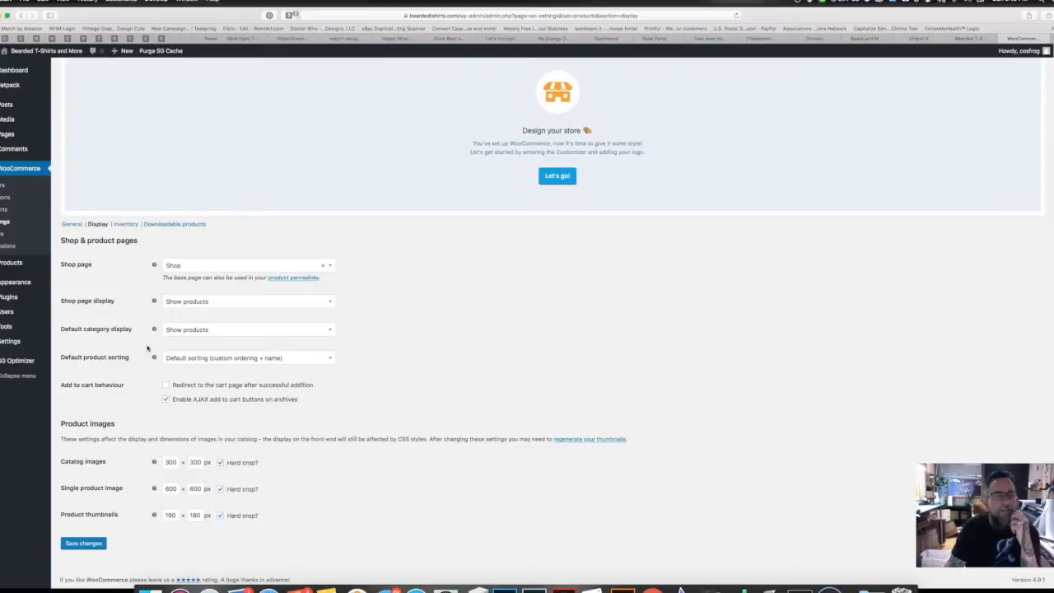
pyautogui.scroll(-2, 144, 349)
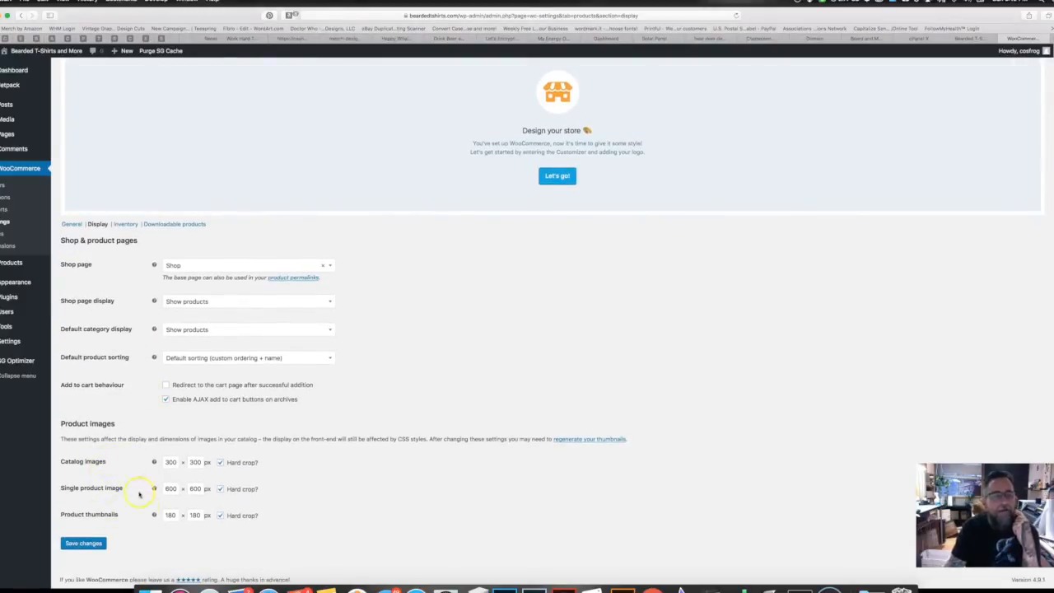
pyautogui.click(125, 224)
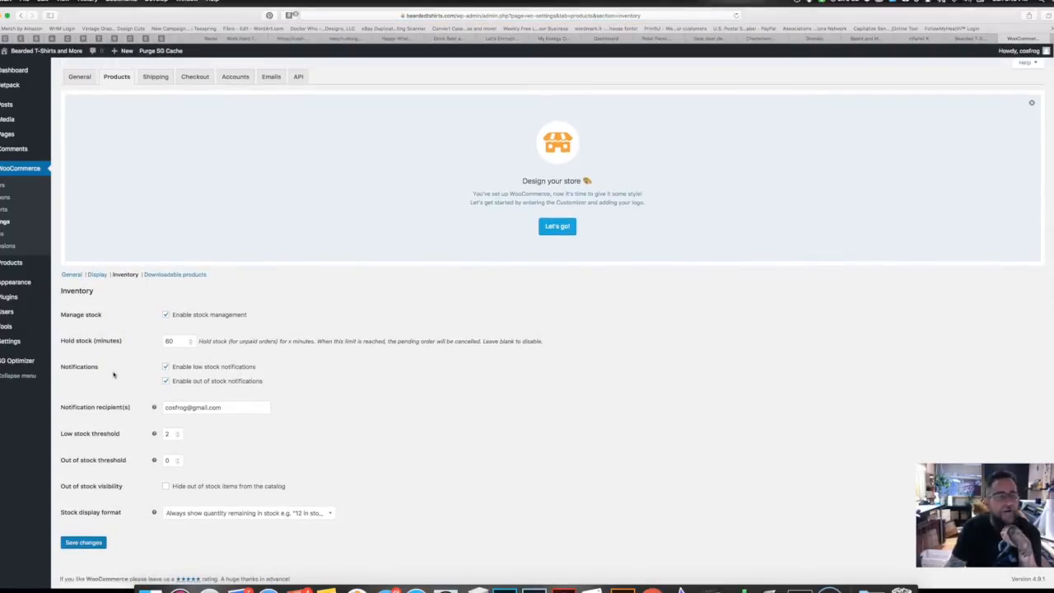
pyautogui.click(169, 307)
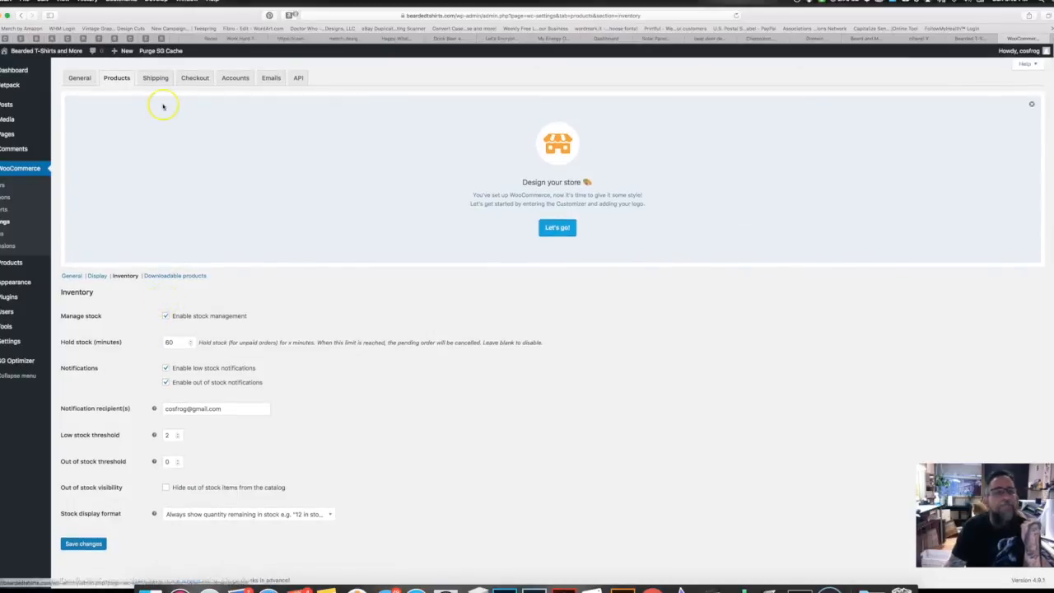
pyautogui.click(189, 78)
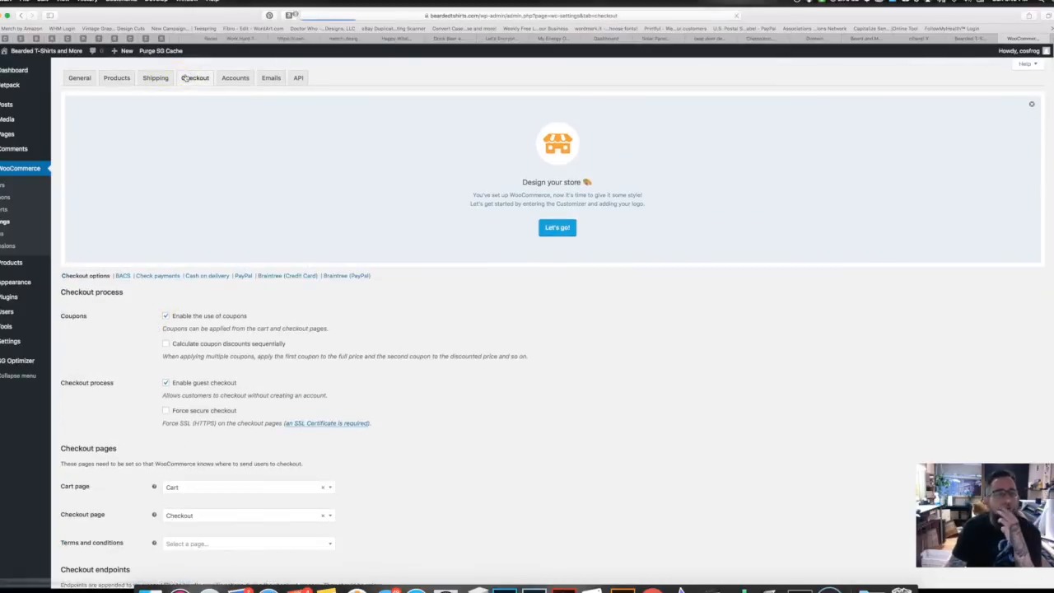
# Step: Toggle the Check payments gateway on the Checkout settings page
pyautogui.scroll(-10, 146, 207)
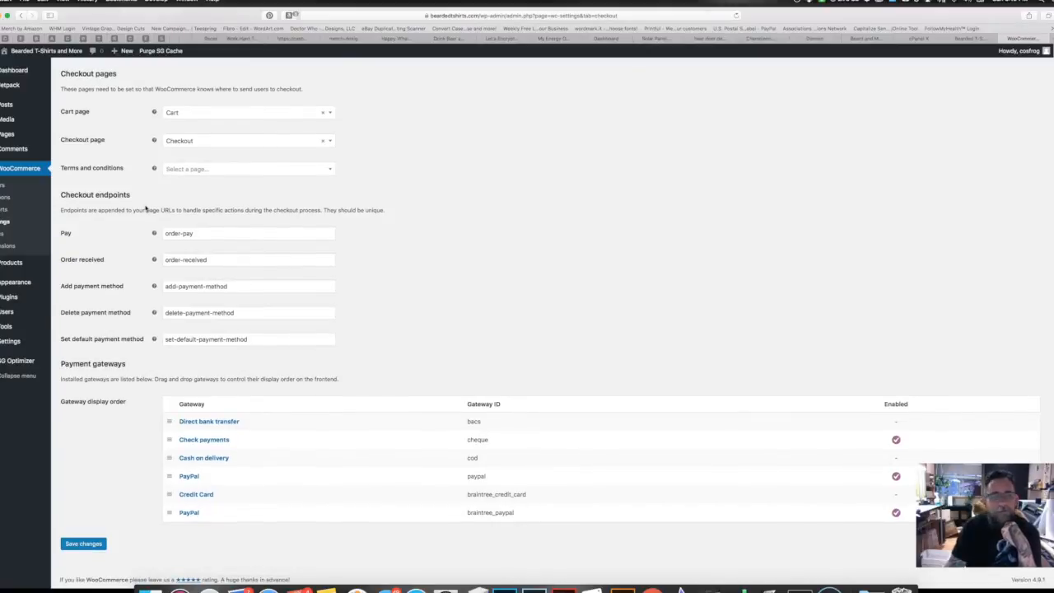
pyautogui.click(895, 439)
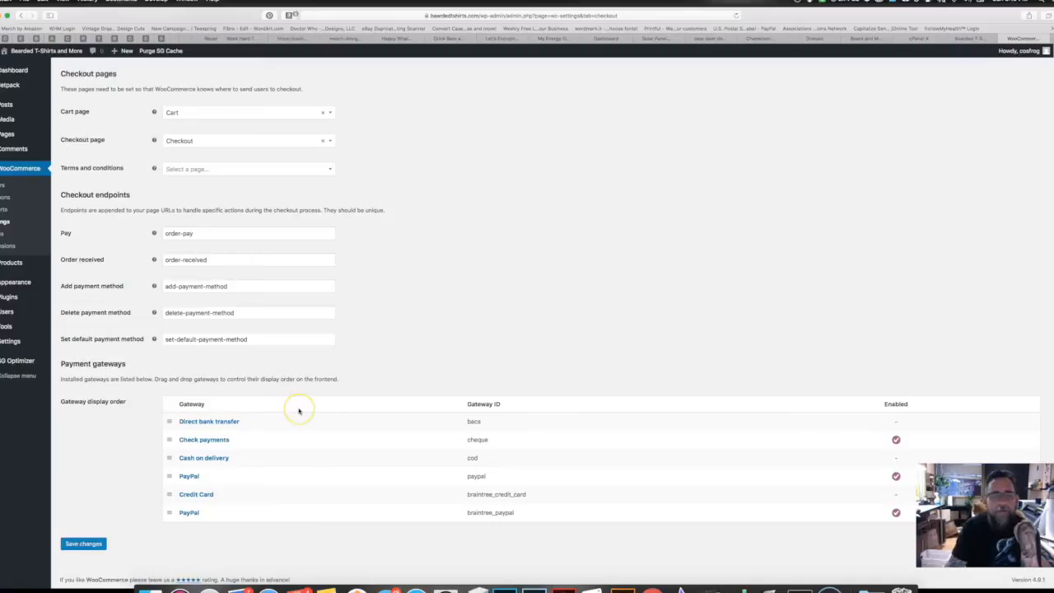
pyautogui.scroll(10, 299, 410)
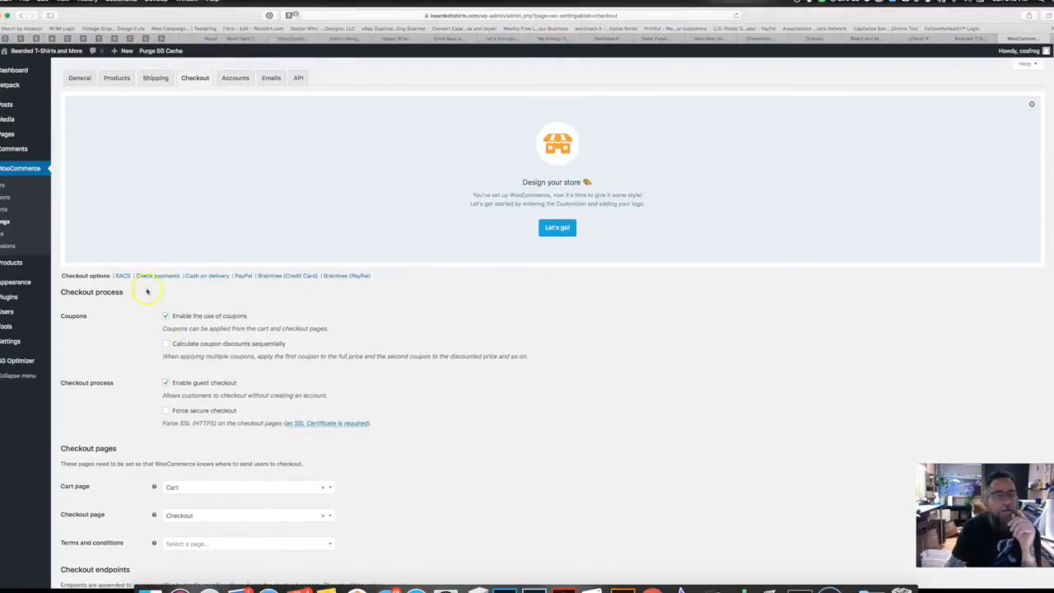
# Step: Tick 'Enable taxes and tax calculations' in the General settings and save
pyautogui.click(79, 79)
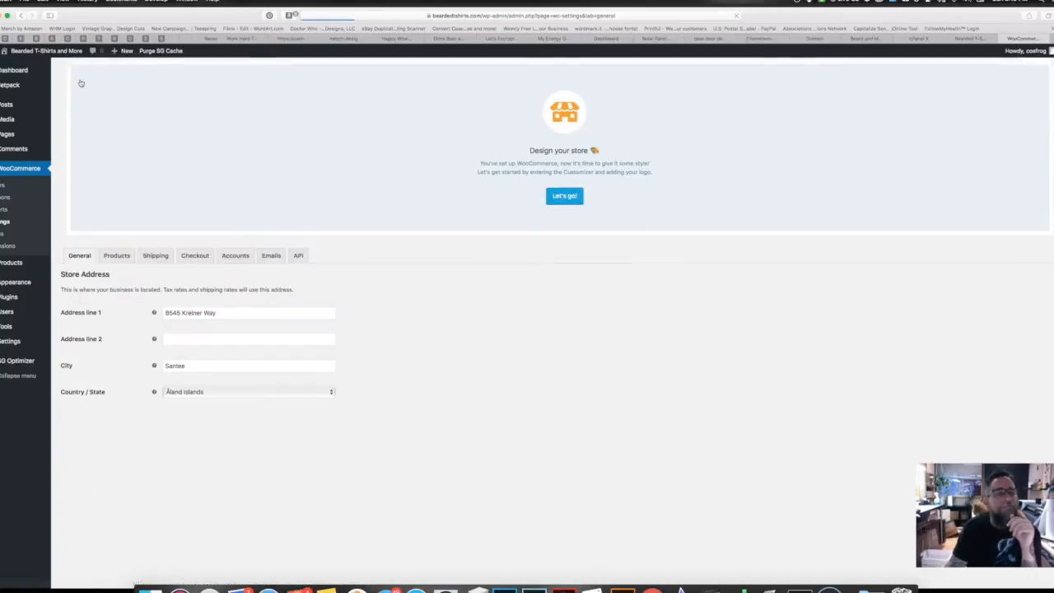
pyautogui.scroll(-2, 108, 381)
pyautogui.scroll(-5, 108, 380)
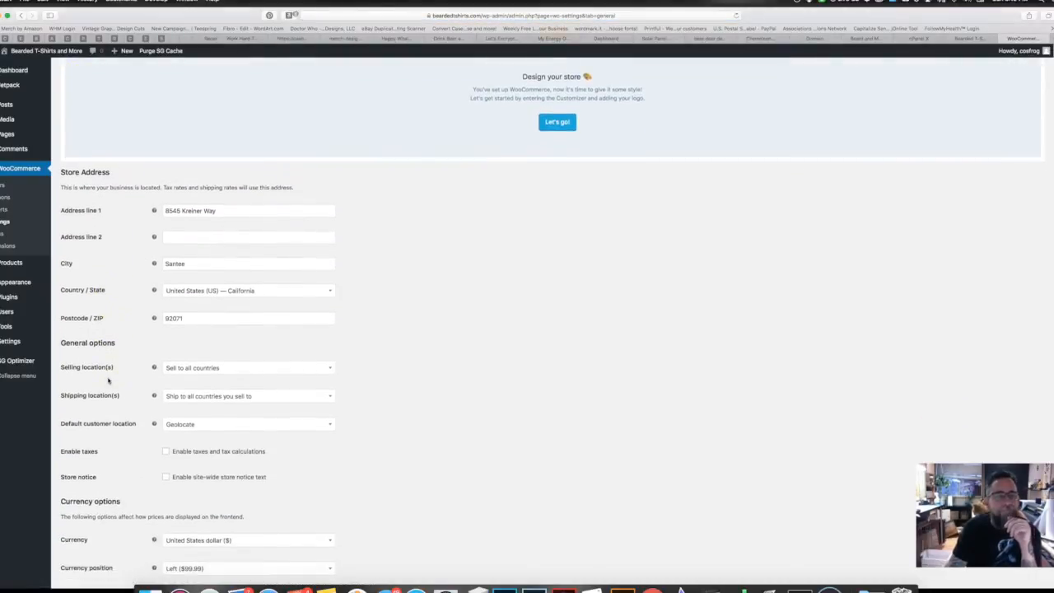
pyautogui.click(150, 348)
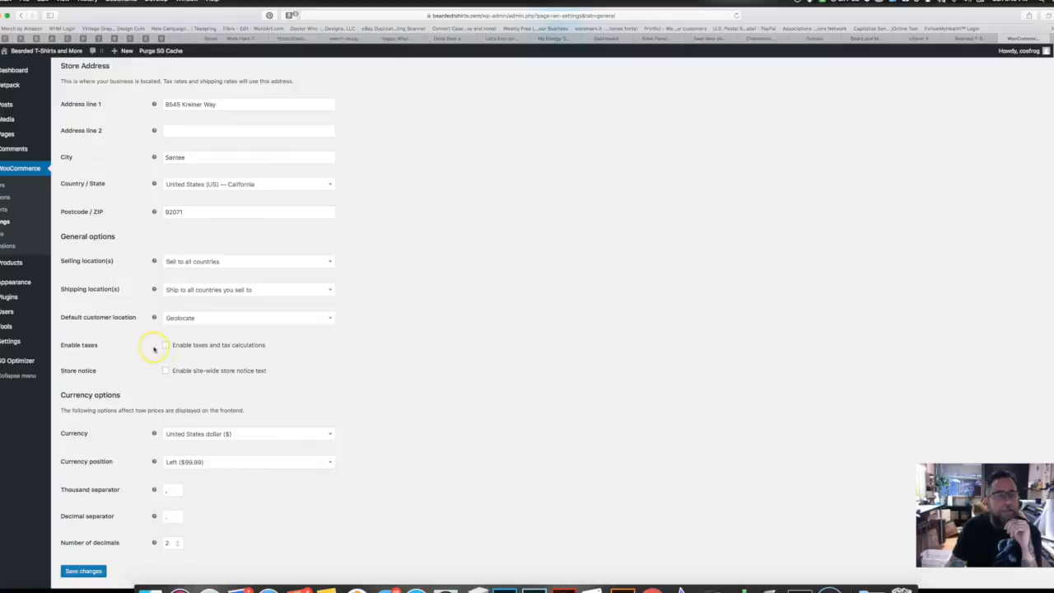
pyautogui.click(167, 347)
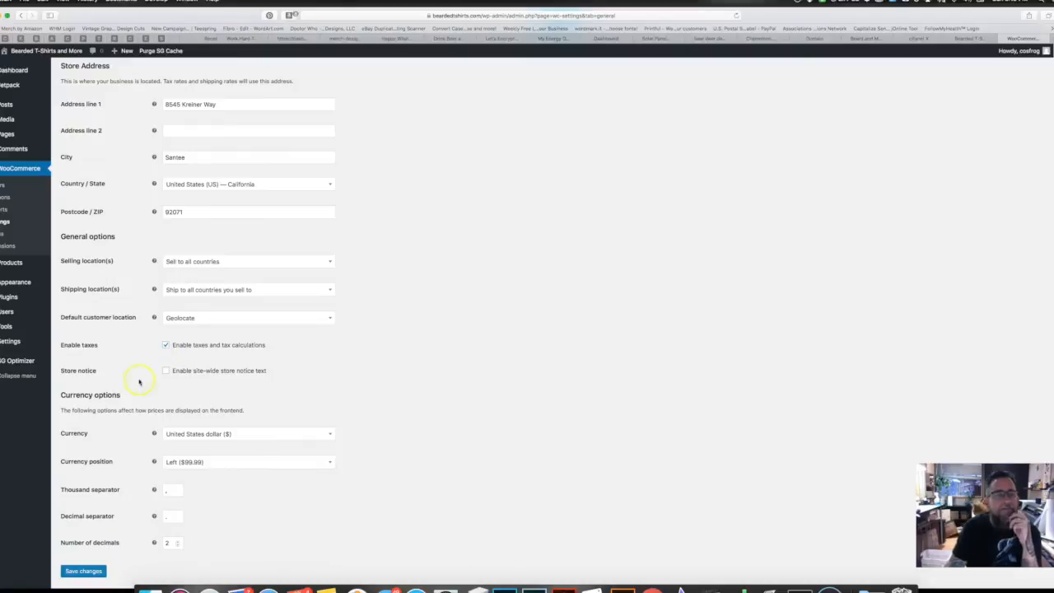
pyautogui.scroll(-1, 114, 445)
pyautogui.click(83, 545)
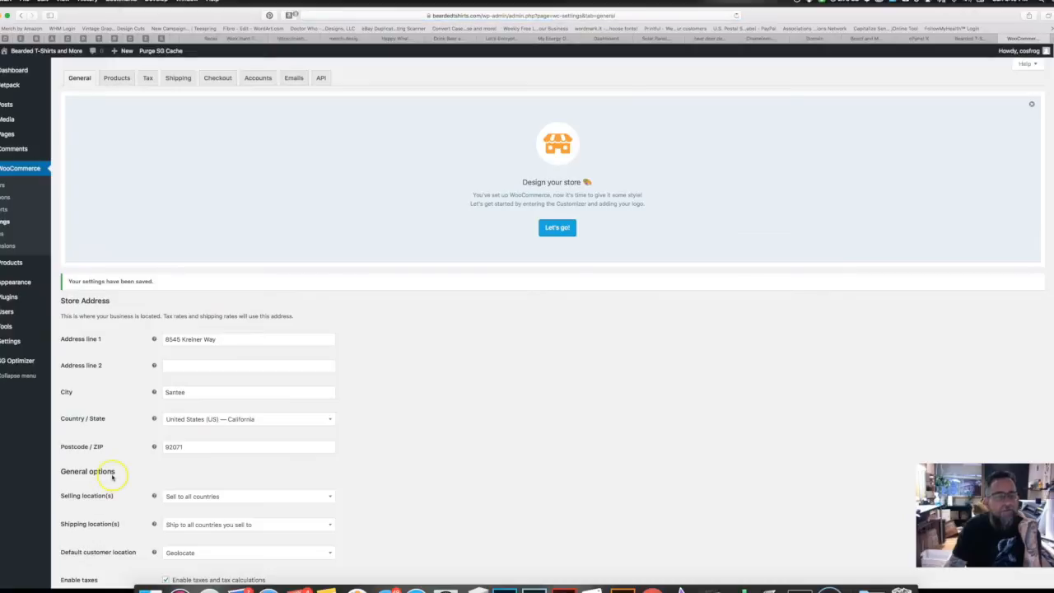
pyautogui.scroll(-5, 110, 476)
pyautogui.scroll(-3, 113, 476)
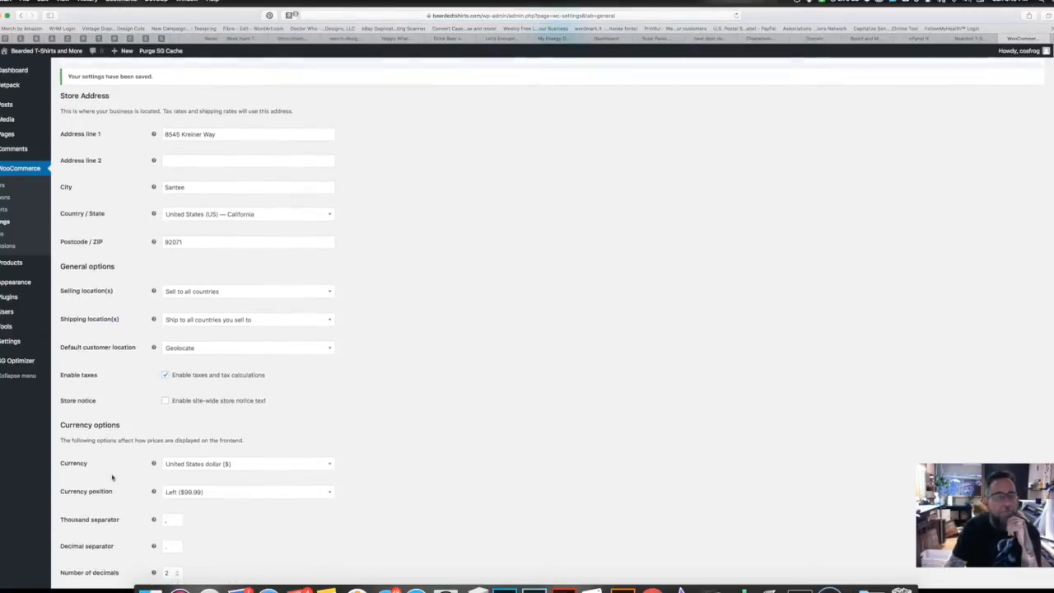
pyautogui.scroll(8, 111, 475)
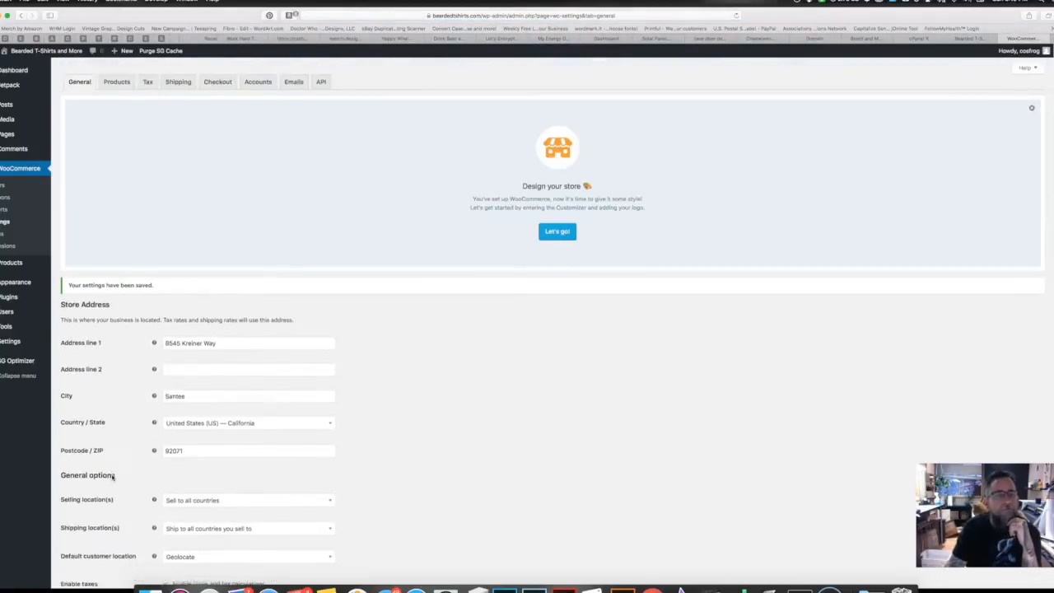
pyautogui.click(147, 78)
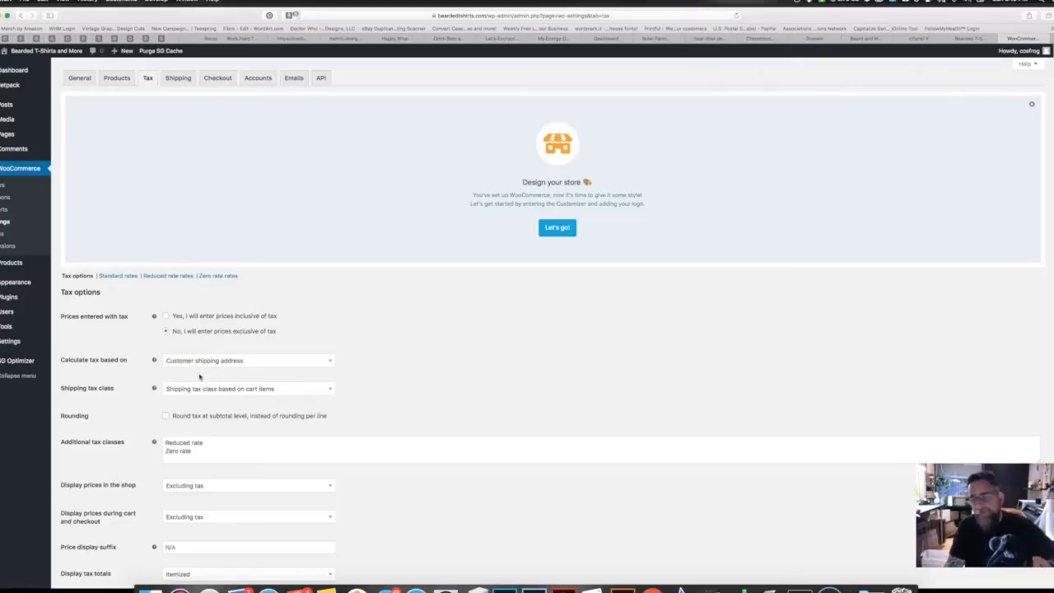
# Step: Review the tax options: prices exclusive of tax, calculated on the customer shipping address
pyautogui.scroll(-2, 199, 376)
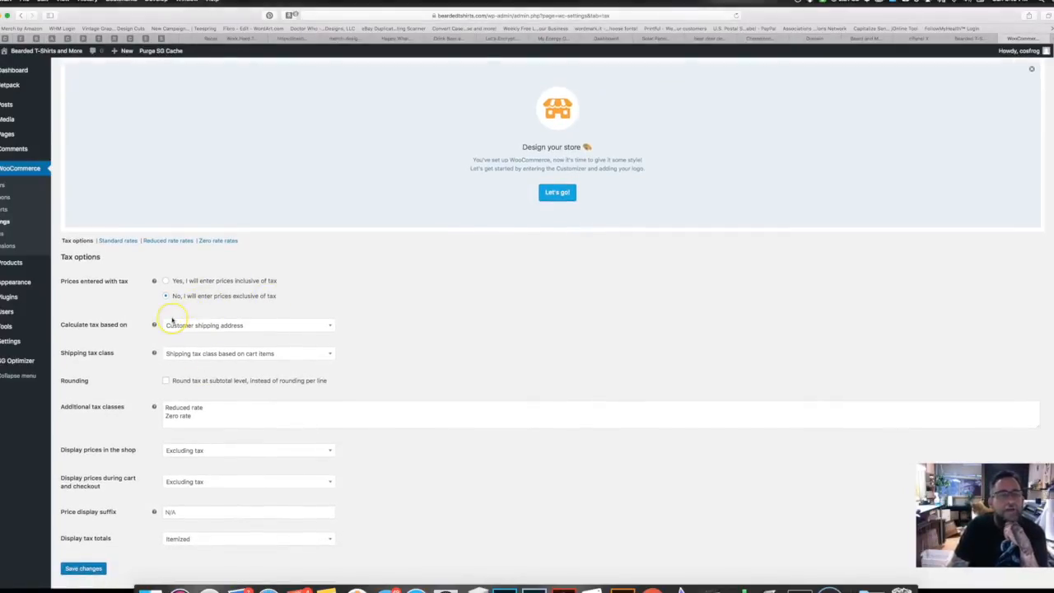
pyautogui.scroll(-2, 172, 320)
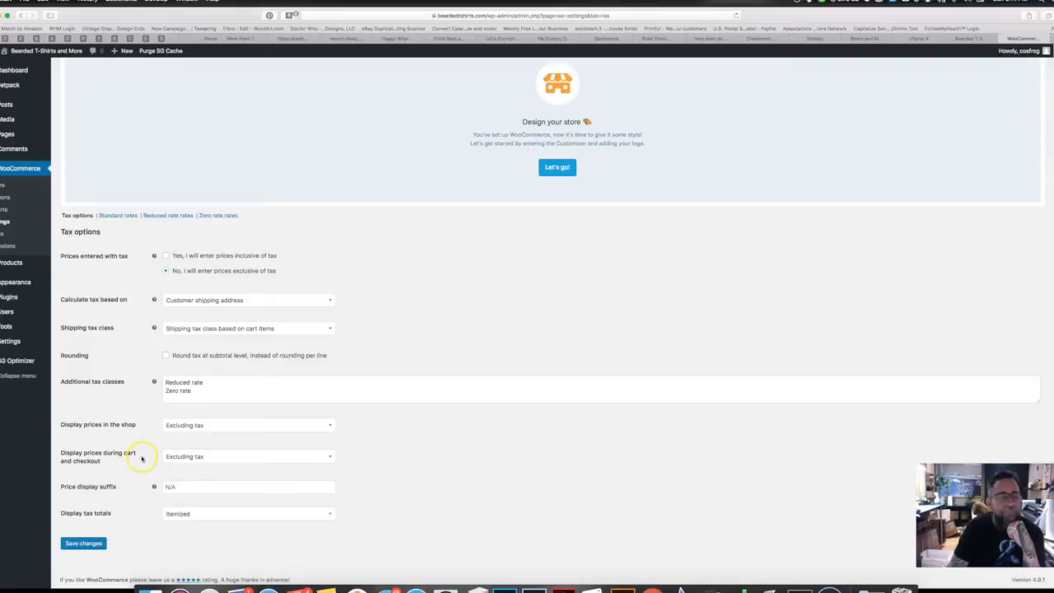
pyautogui.click(119, 217)
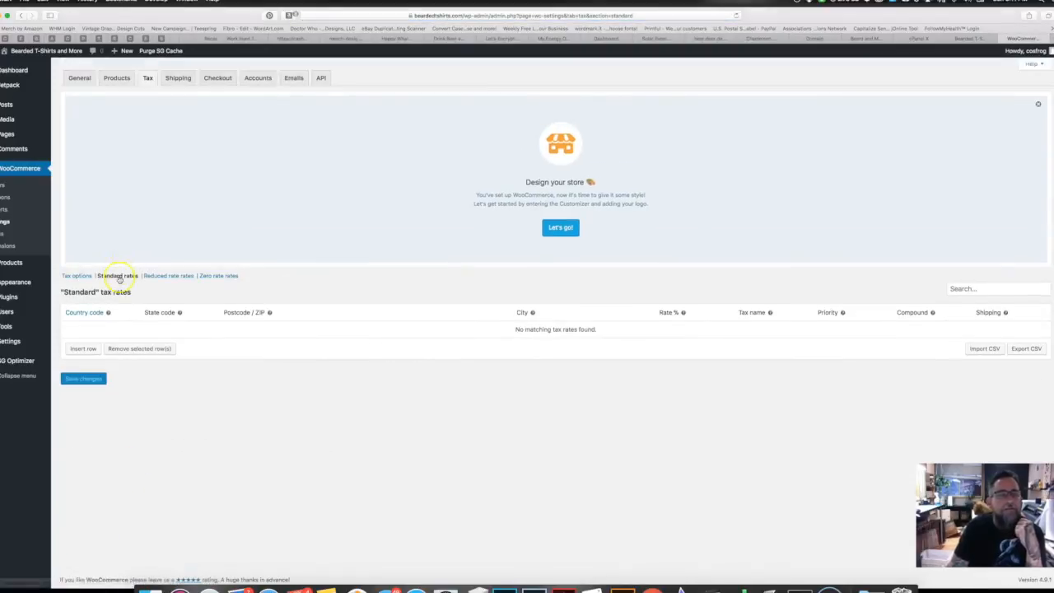
# Step: Add a CA standard tax rate of 7.25% named Tax, applied to shipping, and save
pyautogui.click(84, 348)
pyautogui.click(165, 324)
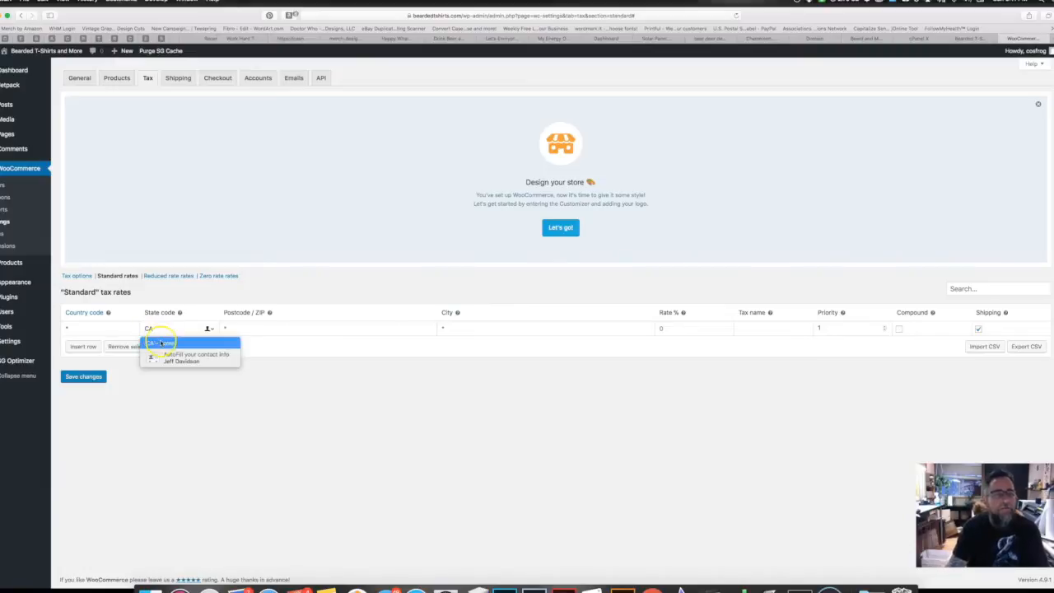
pyautogui.click(160, 341)
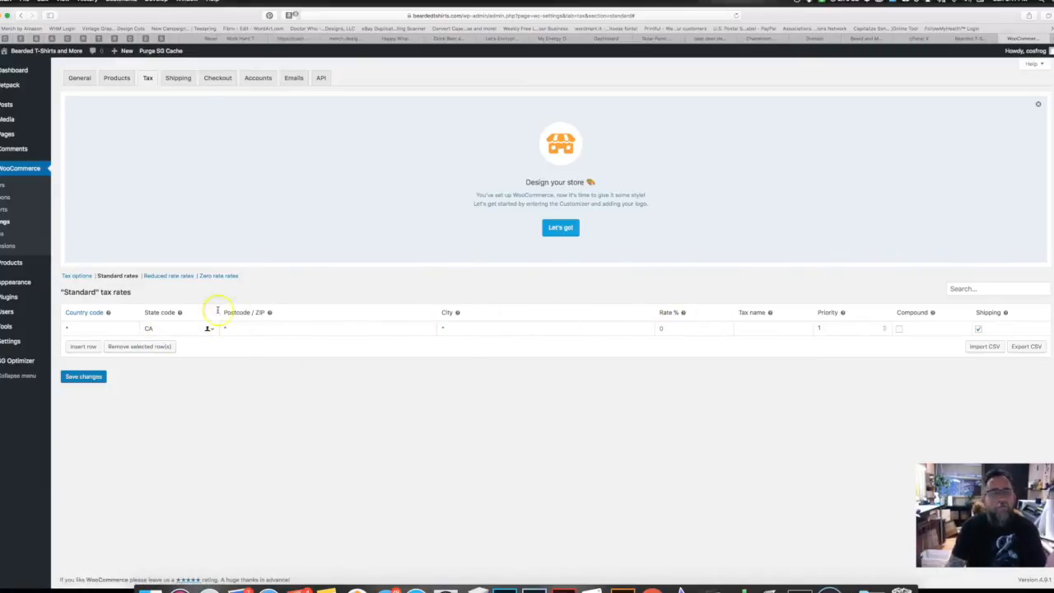
pyautogui.click(673, 329)
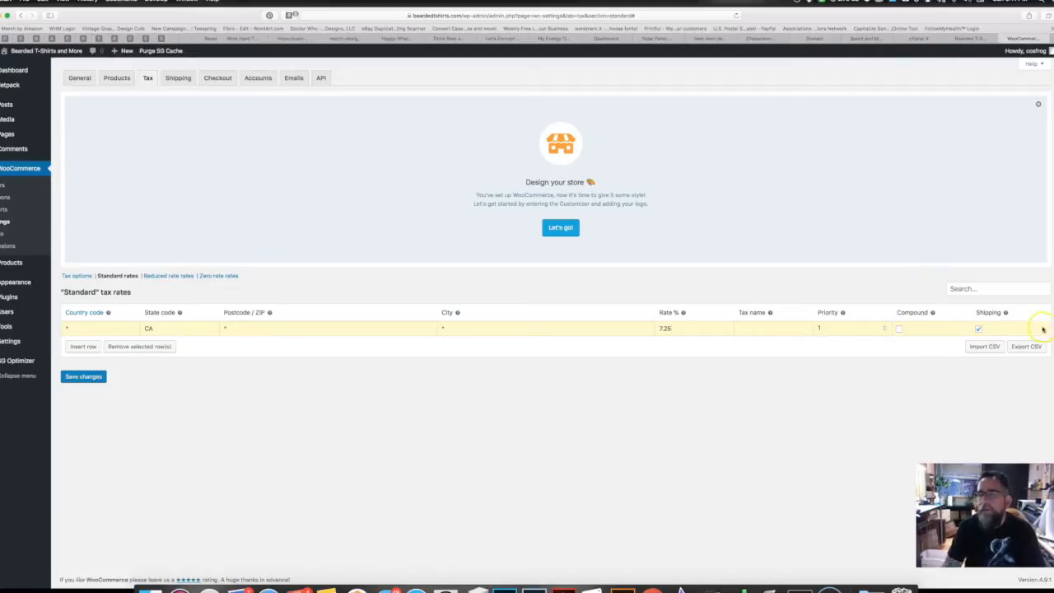
pyautogui.click(91, 376)
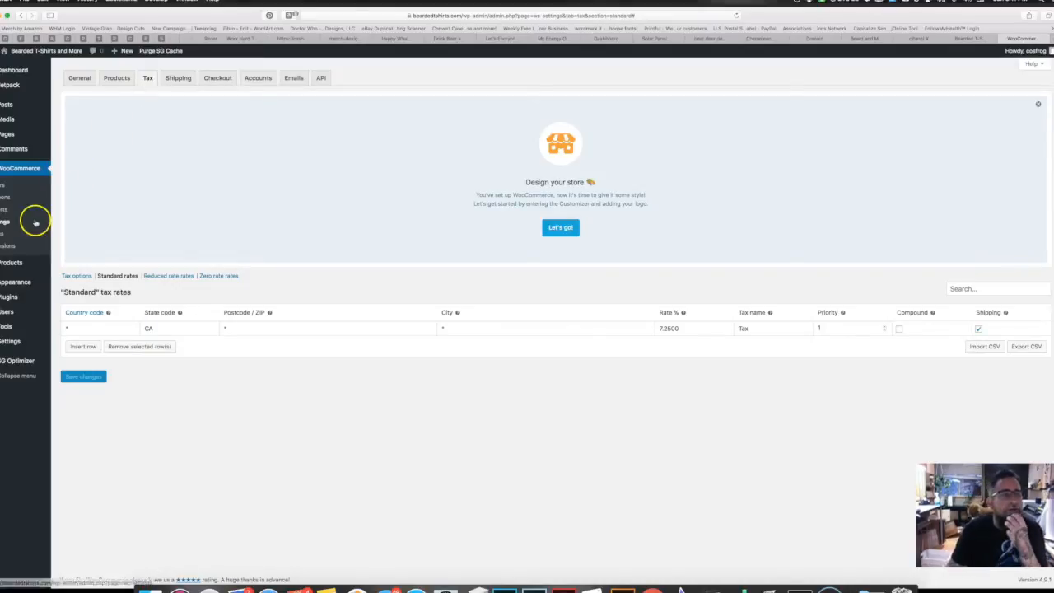
# Step: Open Installed Plugins and dismiss the Design your store and Jetpack welcome banners
pyautogui.moveTo(12, 266)
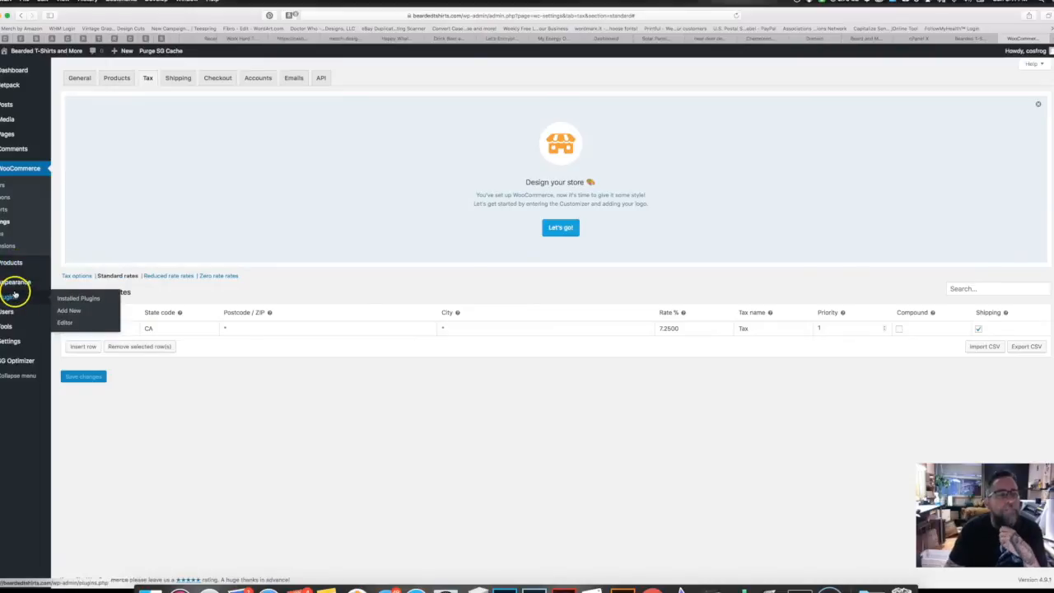
pyautogui.click(14, 296)
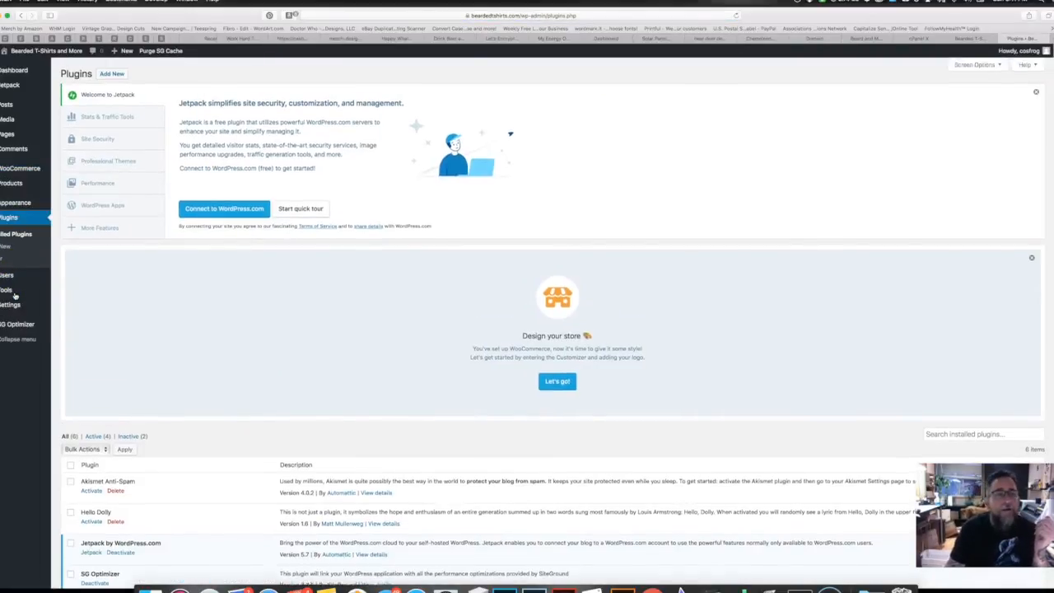
pyautogui.moveTo(13, 294)
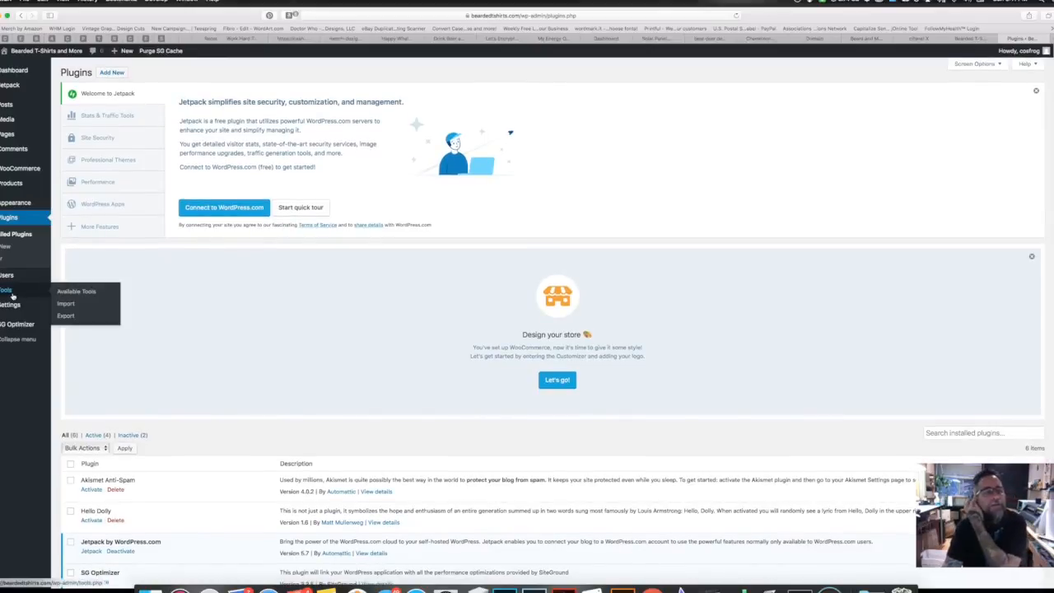
pyautogui.click(14, 233)
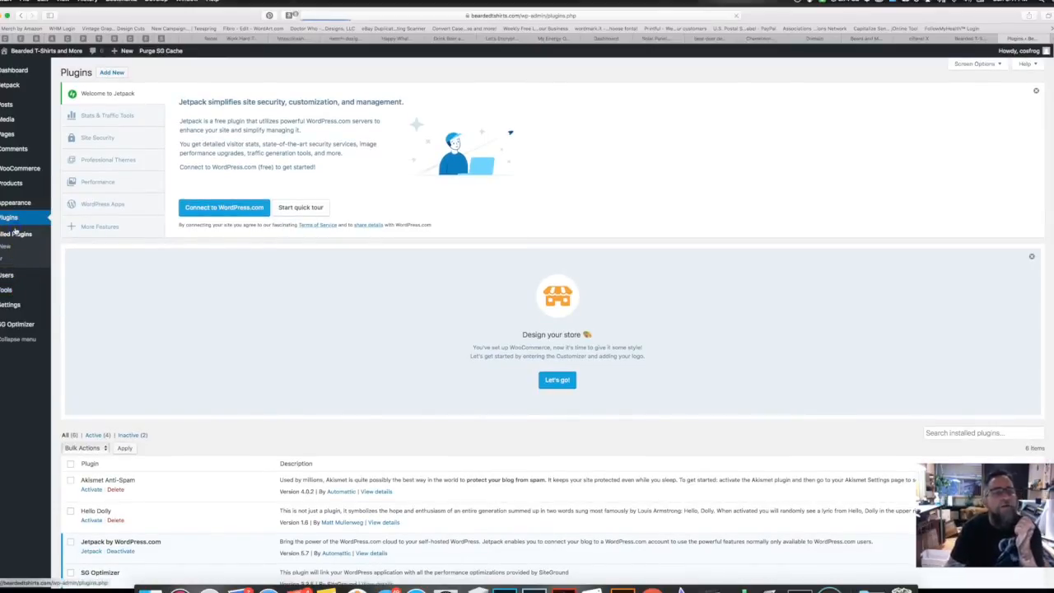
pyautogui.scroll(-3, 205, 279)
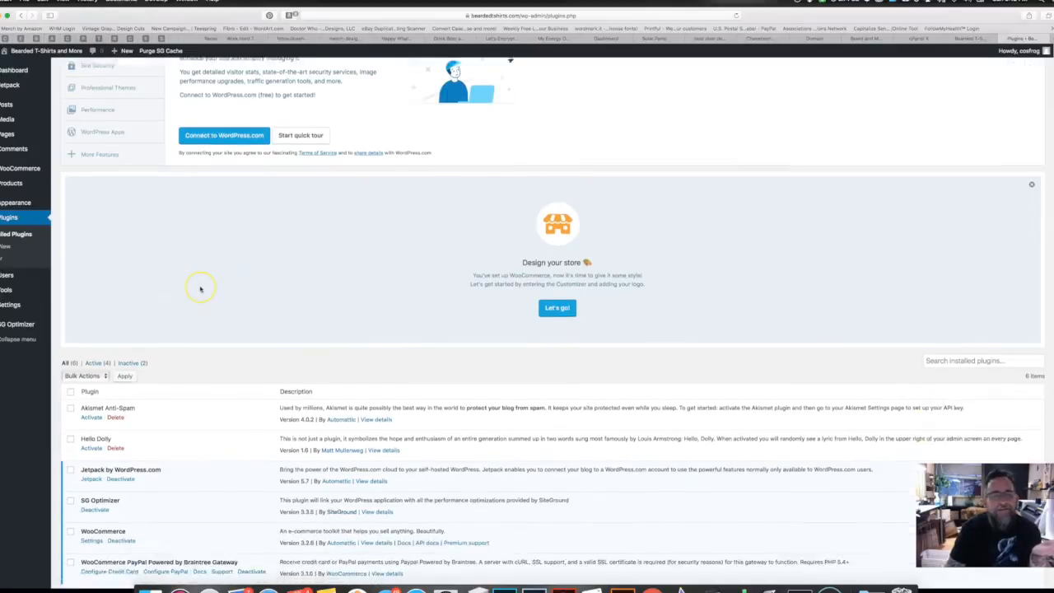
pyautogui.scroll(1, 200, 289)
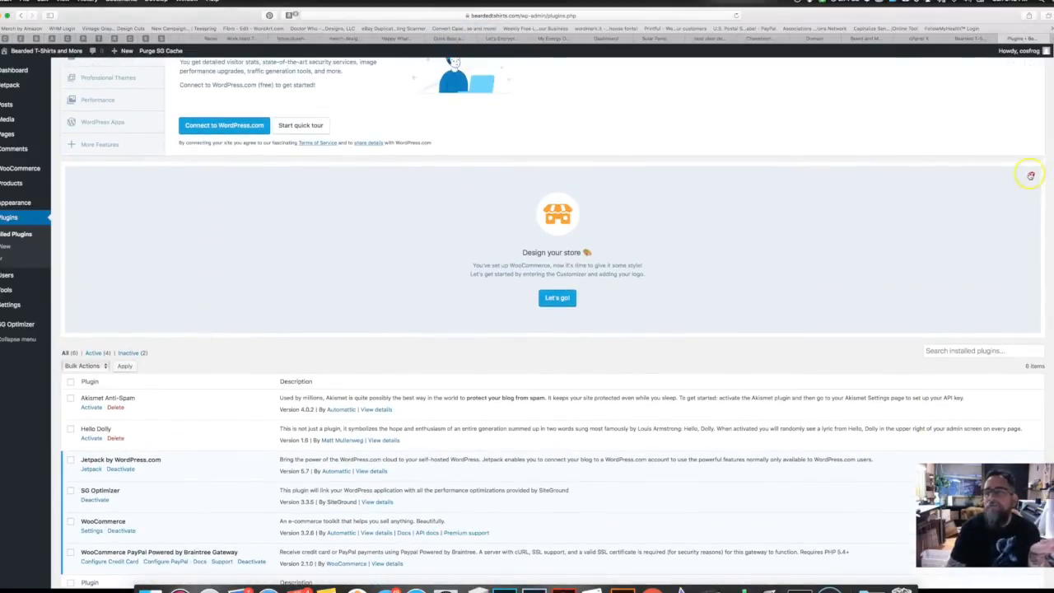
pyautogui.click(1030, 174)
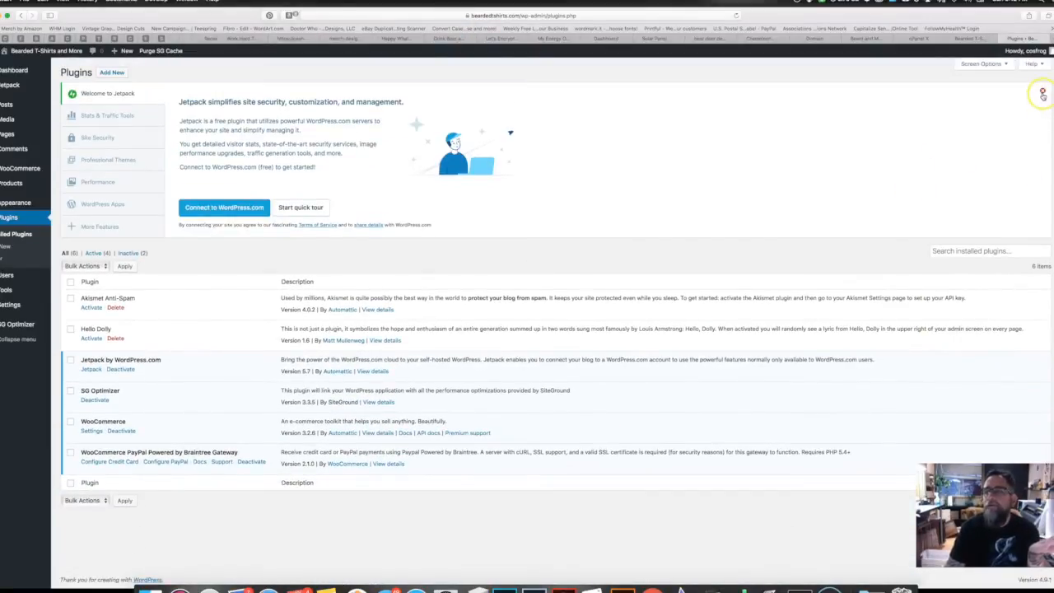
pyautogui.click(1042, 92)
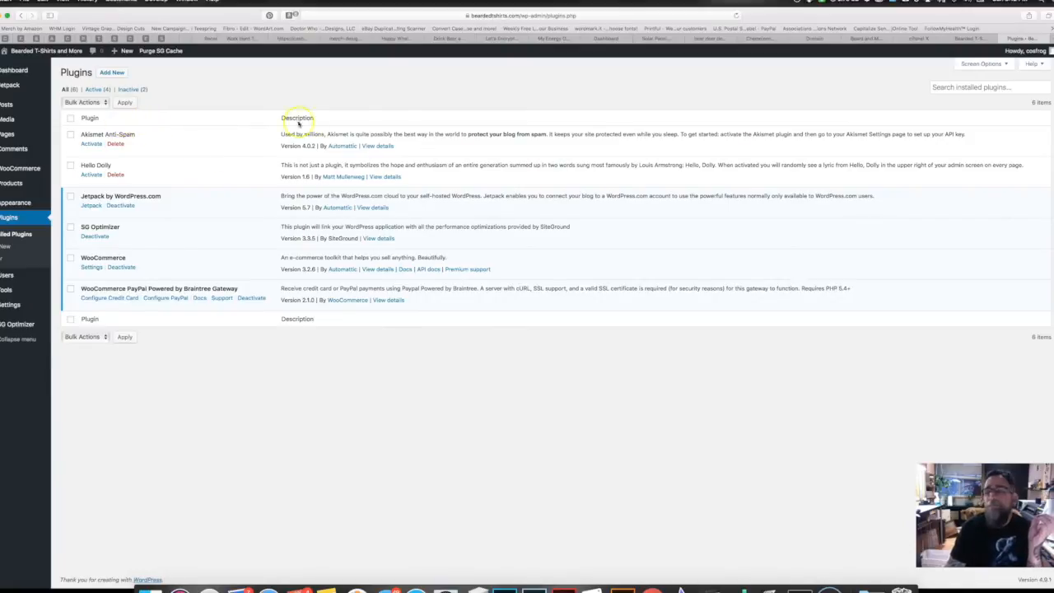
pyautogui.click(113, 72)
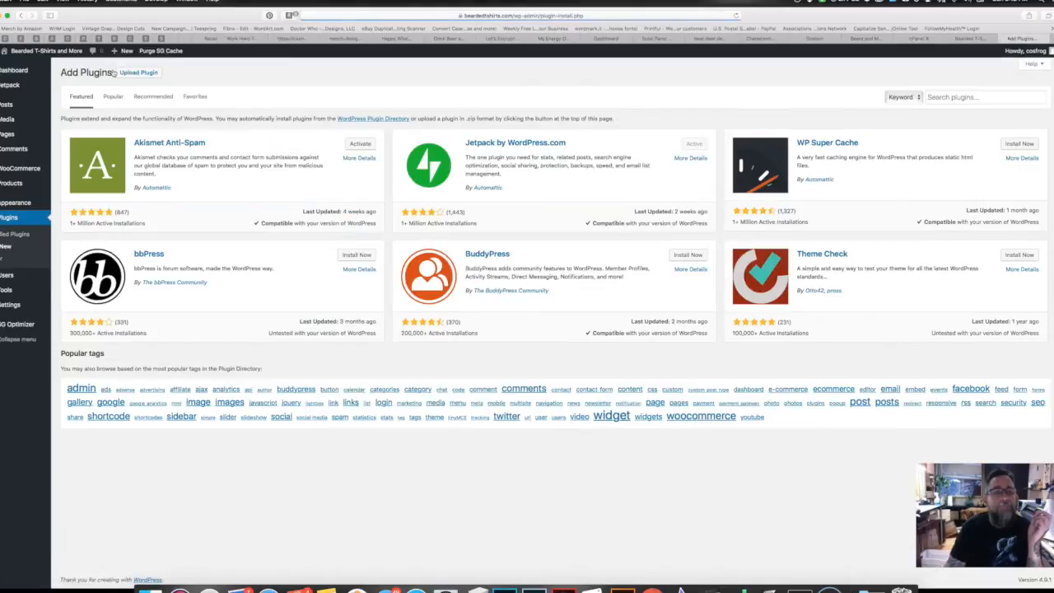
pyautogui.click(196, 106)
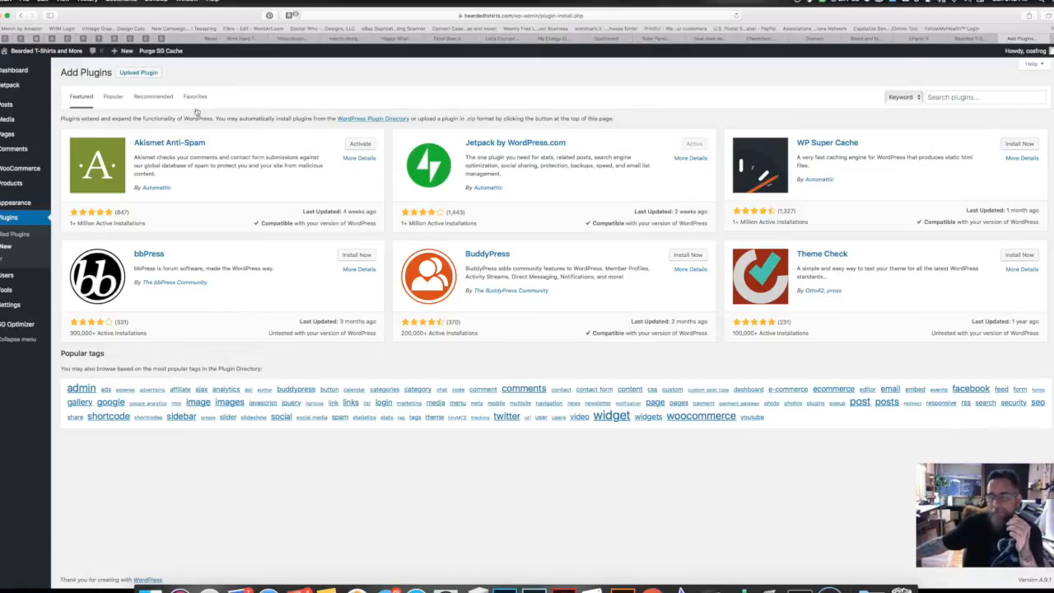
pyautogui.click(194, 98)
pyautogui.click(195, 98)
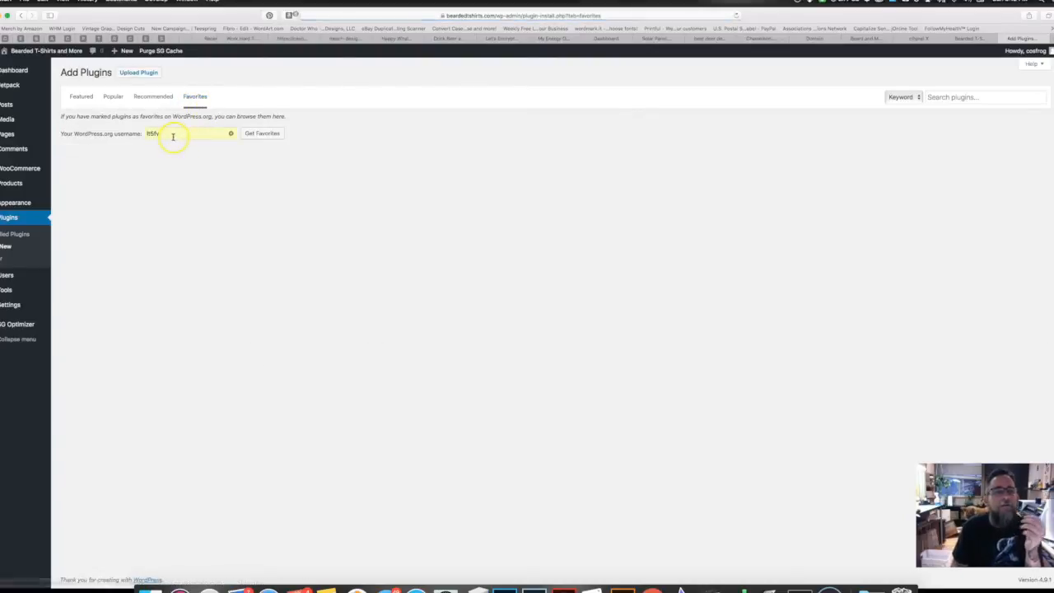
pyautogui.doubleClick(161, 133)
pyautogui.write('co')
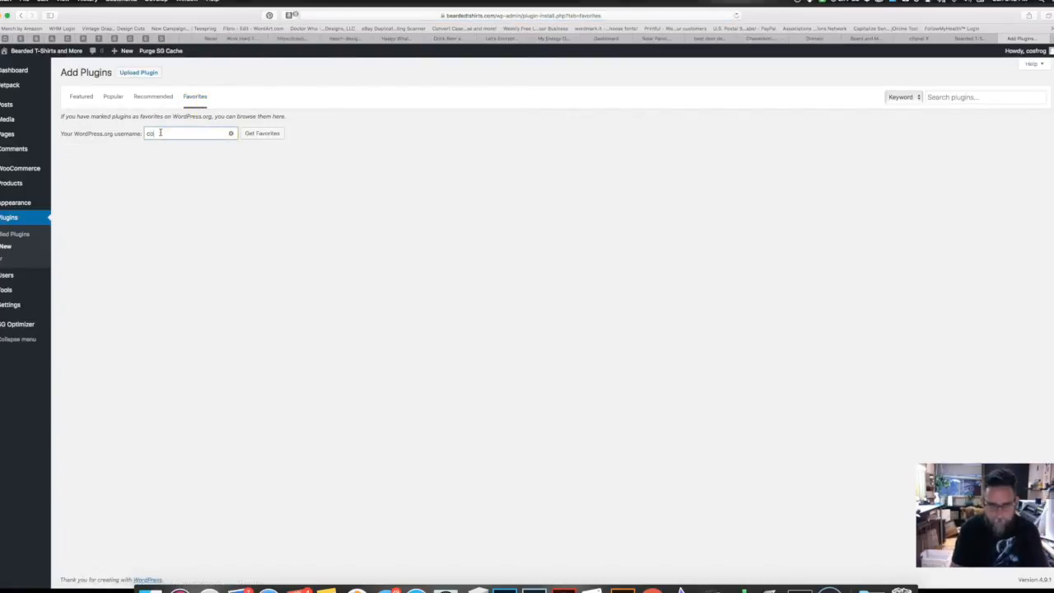
pyautogui.write('sfrog')
pyautogui.click(262, 134)
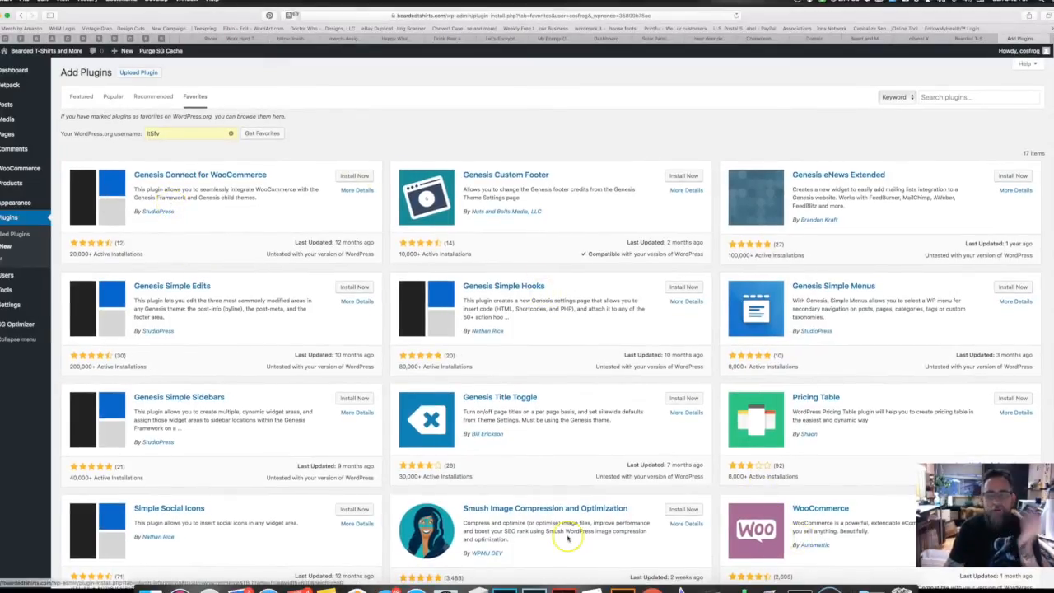
pyautogui.scroll(-5, 567, 537)
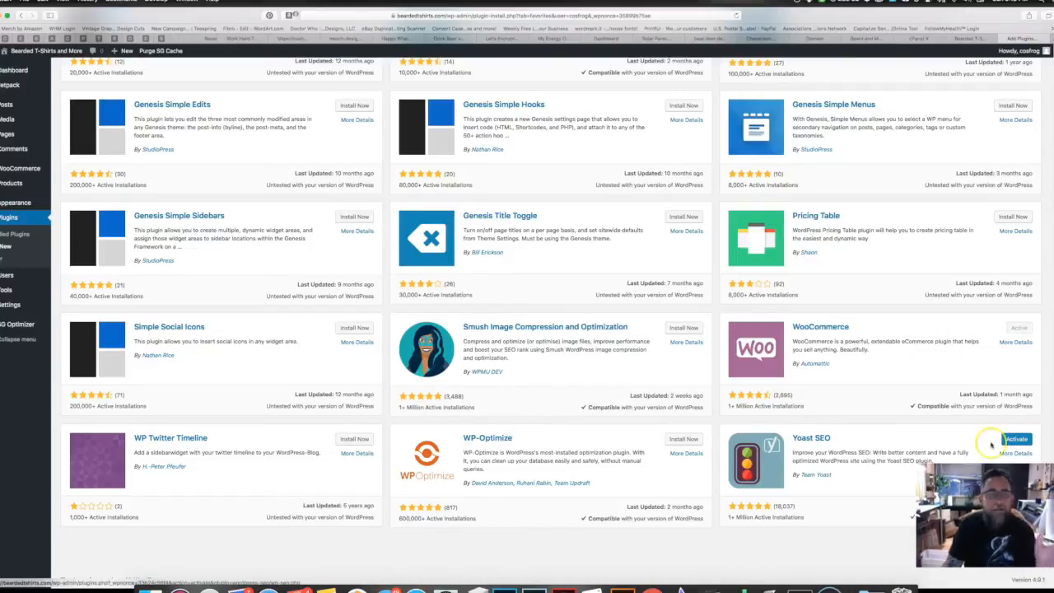
pyautogui.scroll(1, 481, 365)
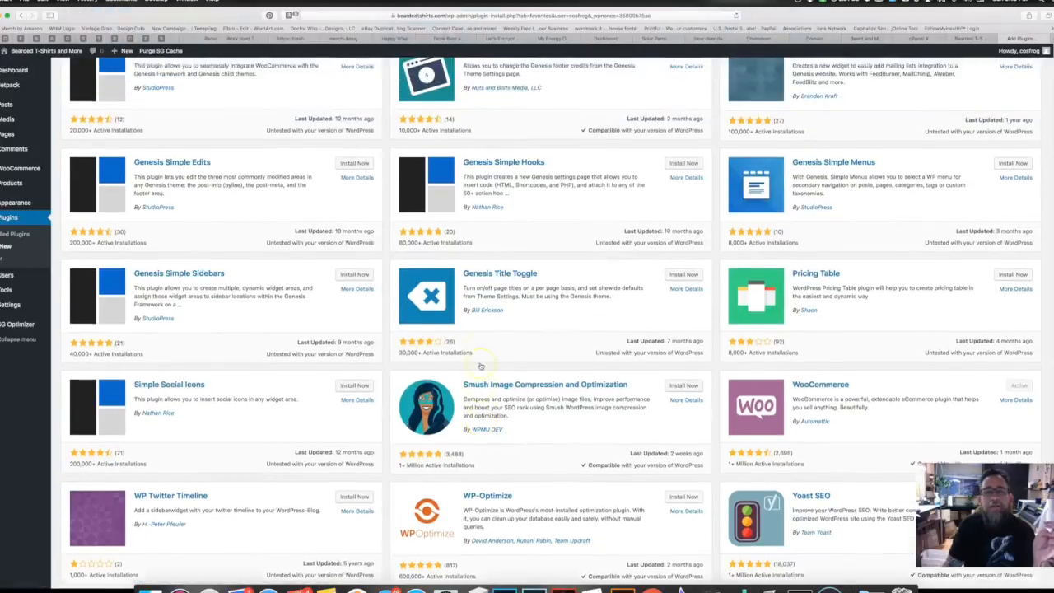
pyautogui.scroll(3, 480, 366)
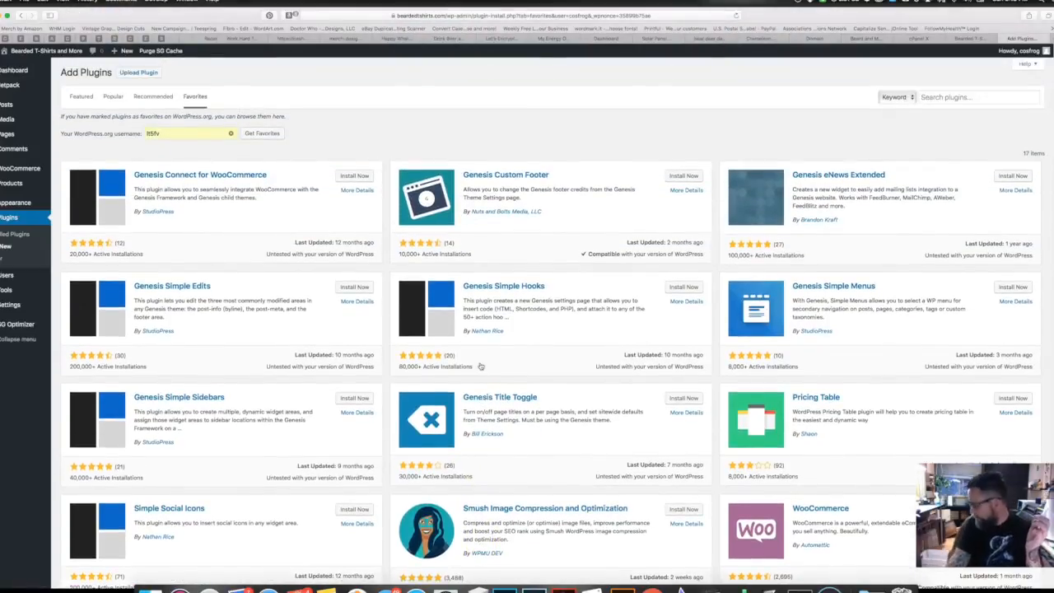
pyautogui.scroll(-5, 481, 366)
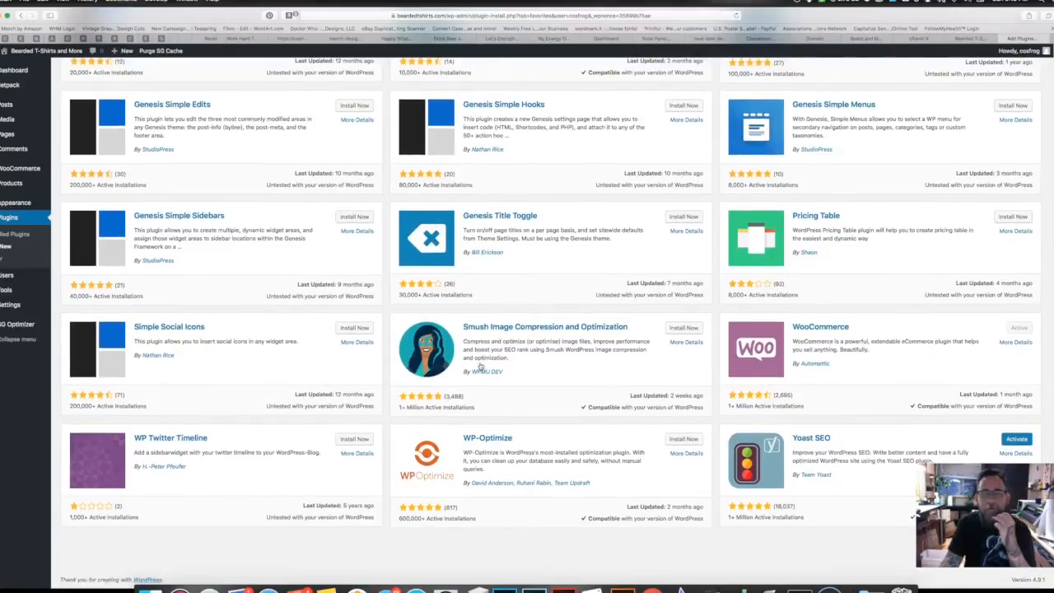
pyautogui.scroll(5, 481, 366)
# Step: Search plugins for 'printful', then install and activate Printful Integration for WooCommerce
pyautogui.click(968, 97)
pyautogui.write('printful')
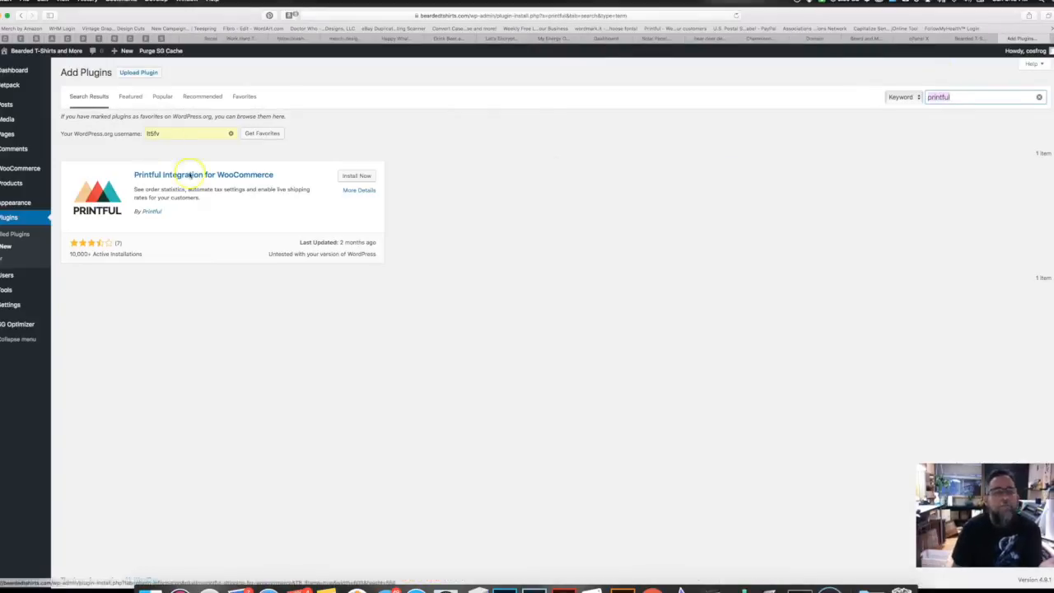
pyautogui.click(360, 174)
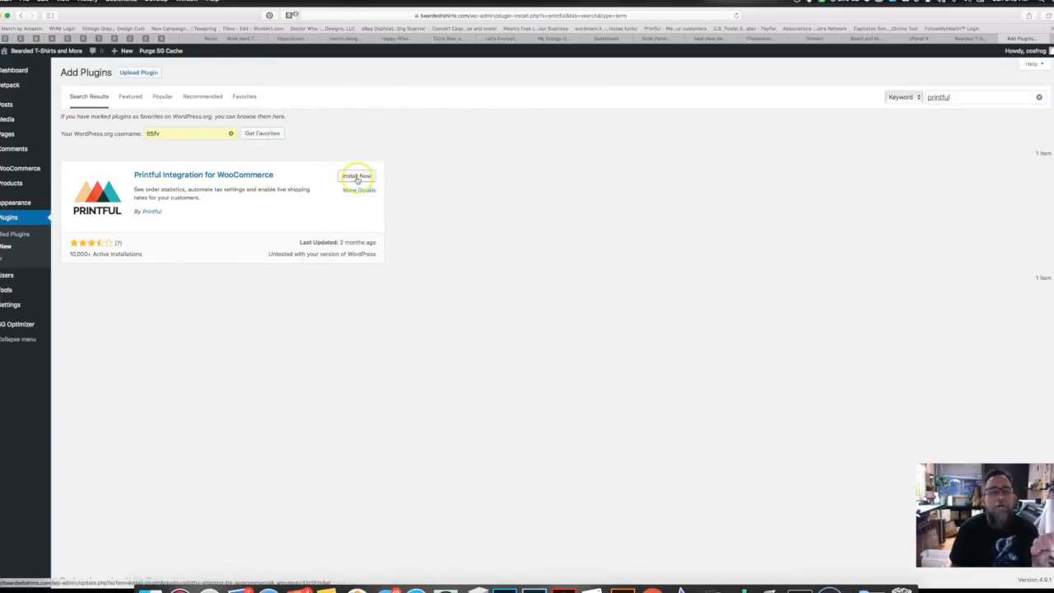
pyautogui.click(355, 178)
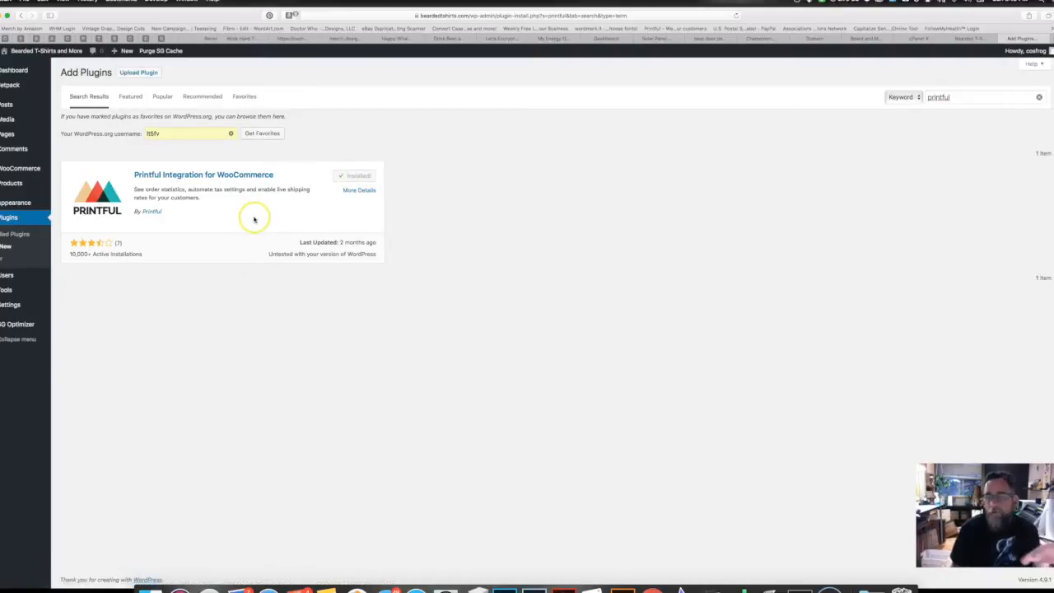
pyautogui.click(360, 176)
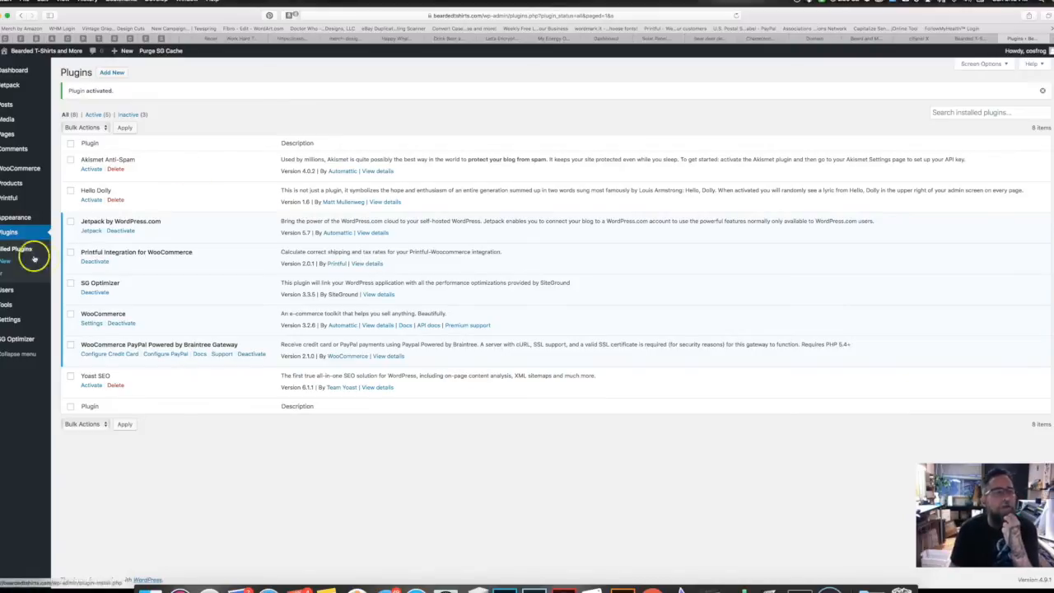
pyautogui.click(8, 199)
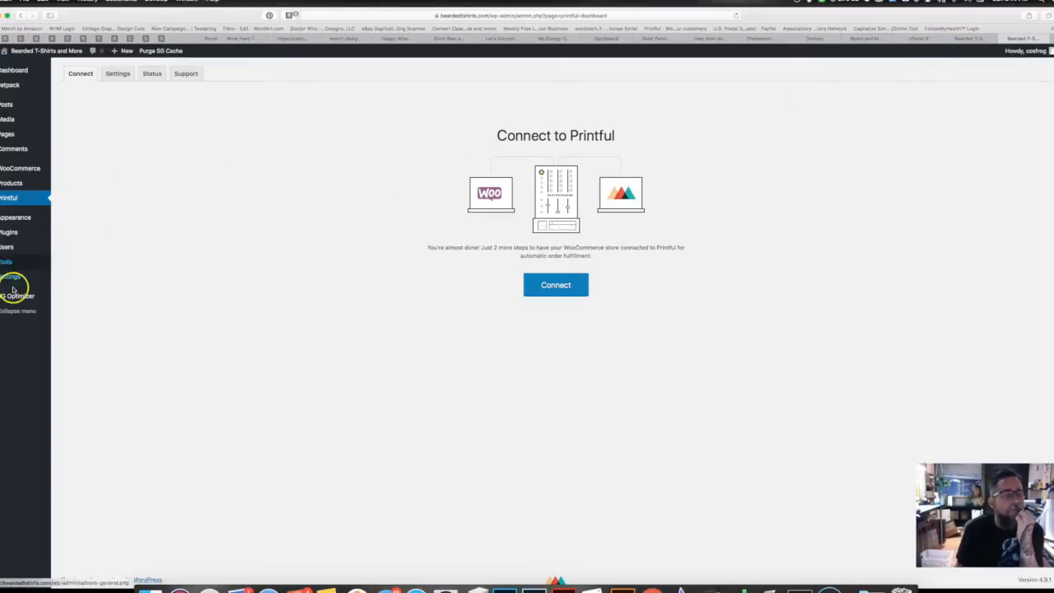
# Step: Open the Cosmic Frogs Vinyl store's WooCommerce reports from the bookmark bar
pyautogui.click(5, 38)
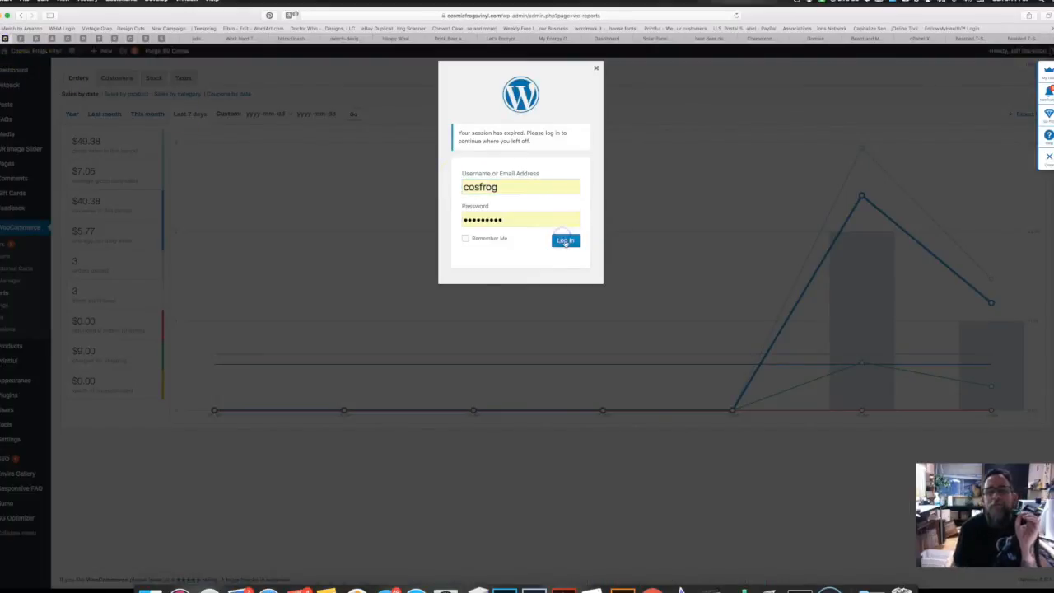
# Step: Log back into the Cosmic Frogs Vinyl admin and visit its storefront
pyautogui.click(566, 239)
pyautogui.moveTo(33, 51)
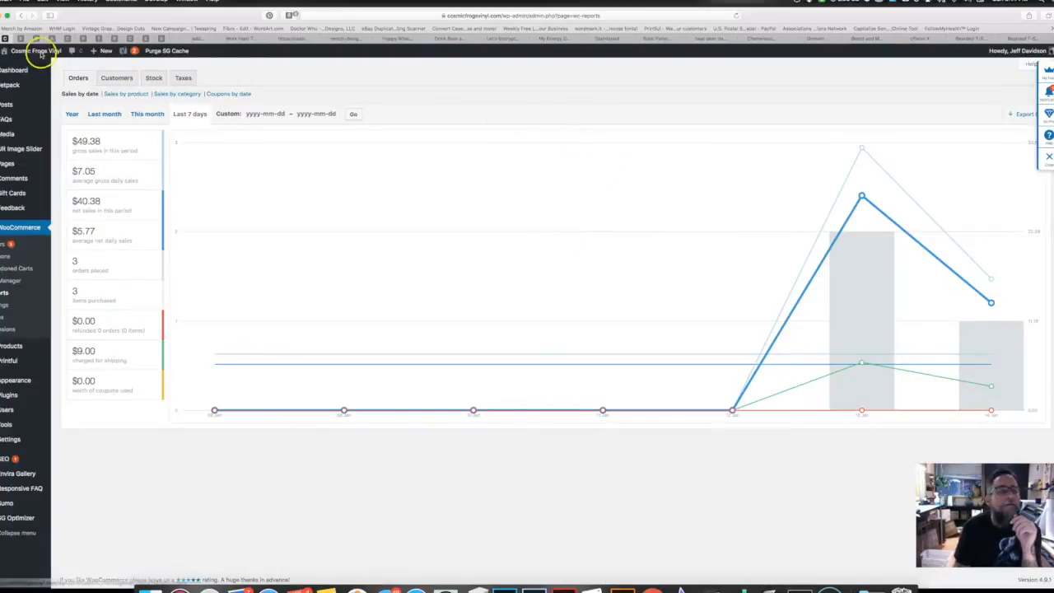
pyautogui.click(24, 67)
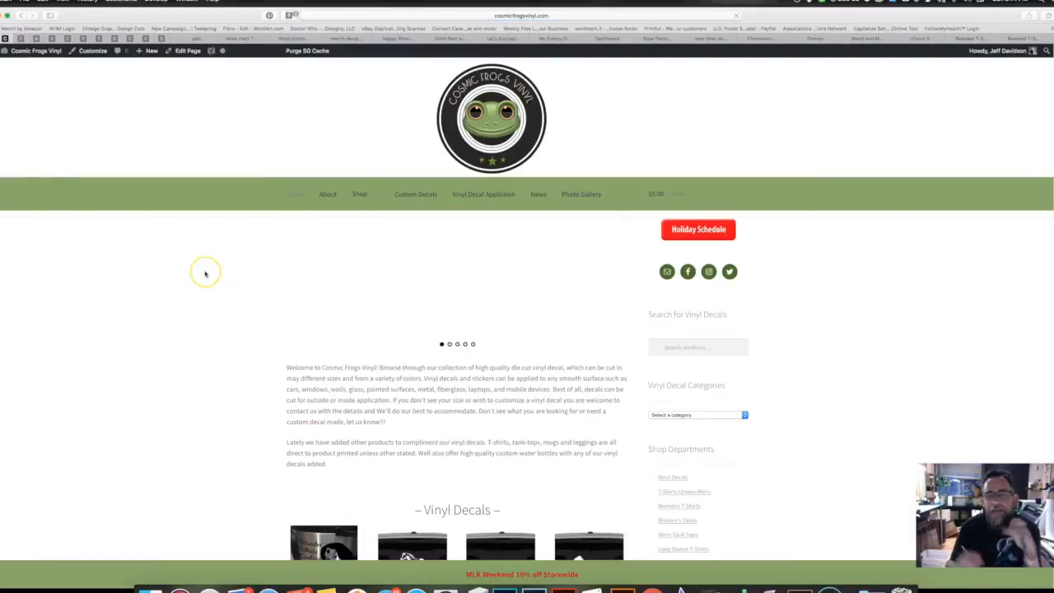
# Step: Browse the storefront's Vinyl Decals and T-Shirts sections, then return to the Bearded T-Shirts tab
pyautogui.scroll(-3, 205, 274)
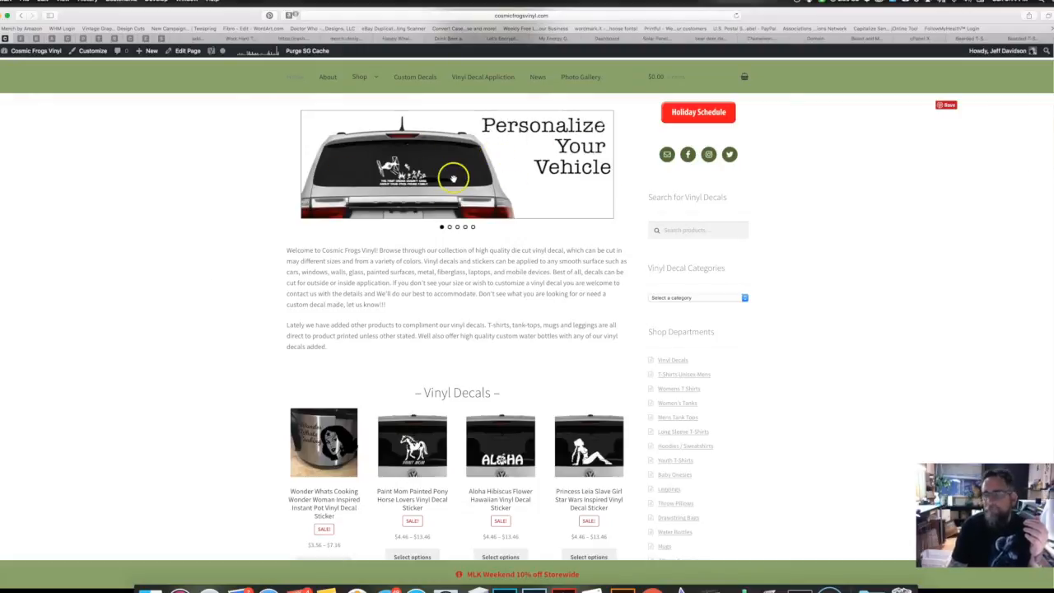
pyautogui.scroll(-5, 392, 323)
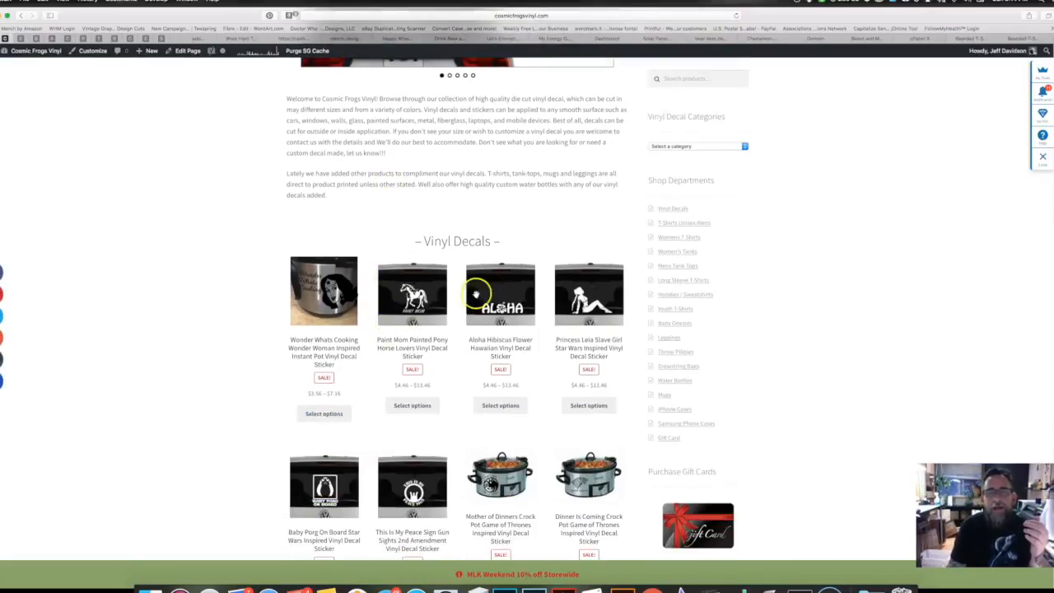
pyautogui.scroll(-5, 472, 425)
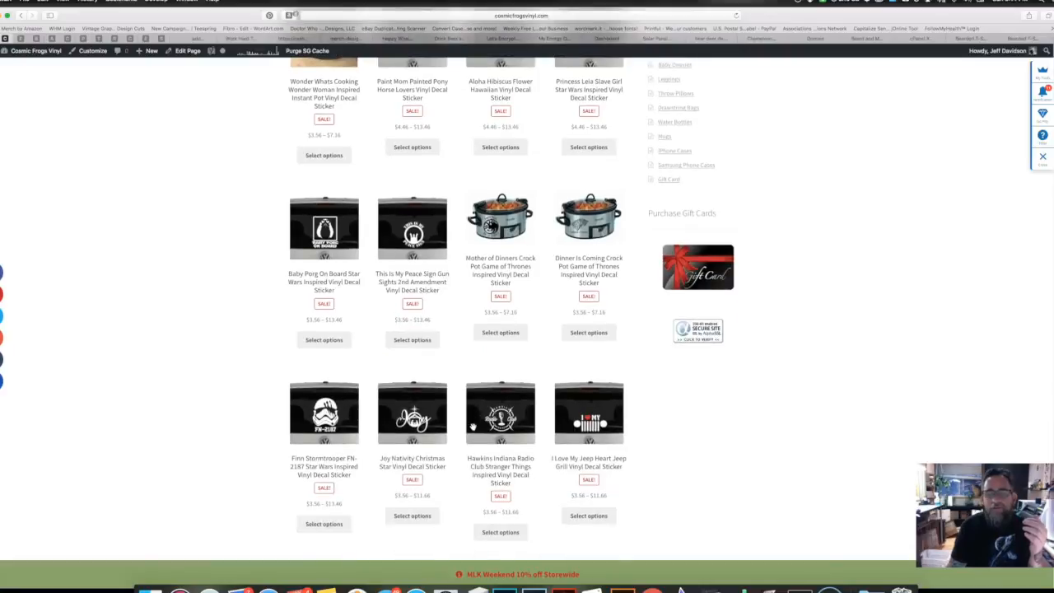
pyautogui.scroll(-5, 472, 426)
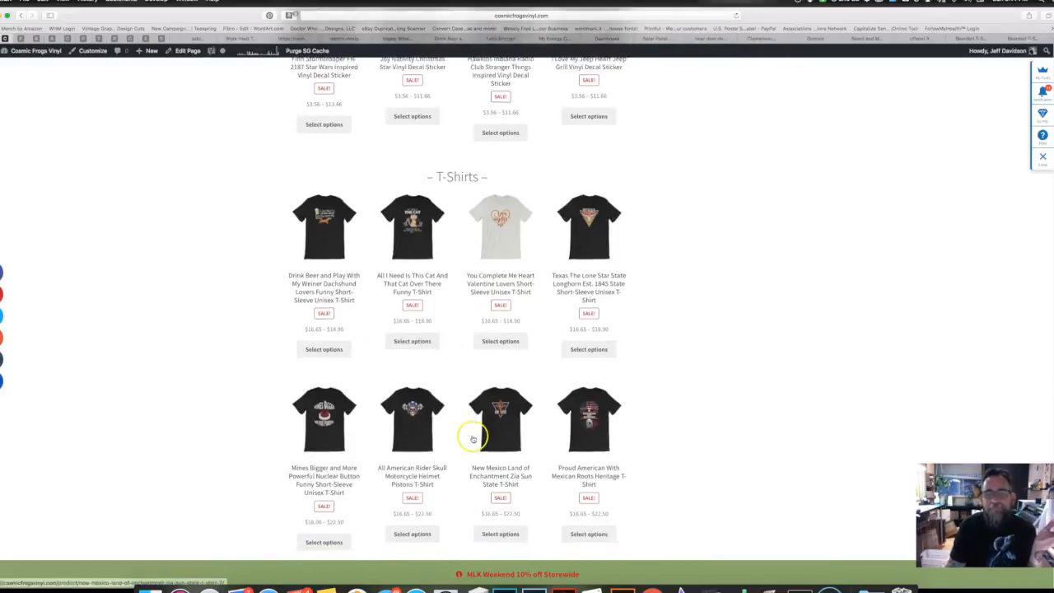
pyautogui.scroll(7, 473, 432)
pyautogui.scroll(8, 472, 439)
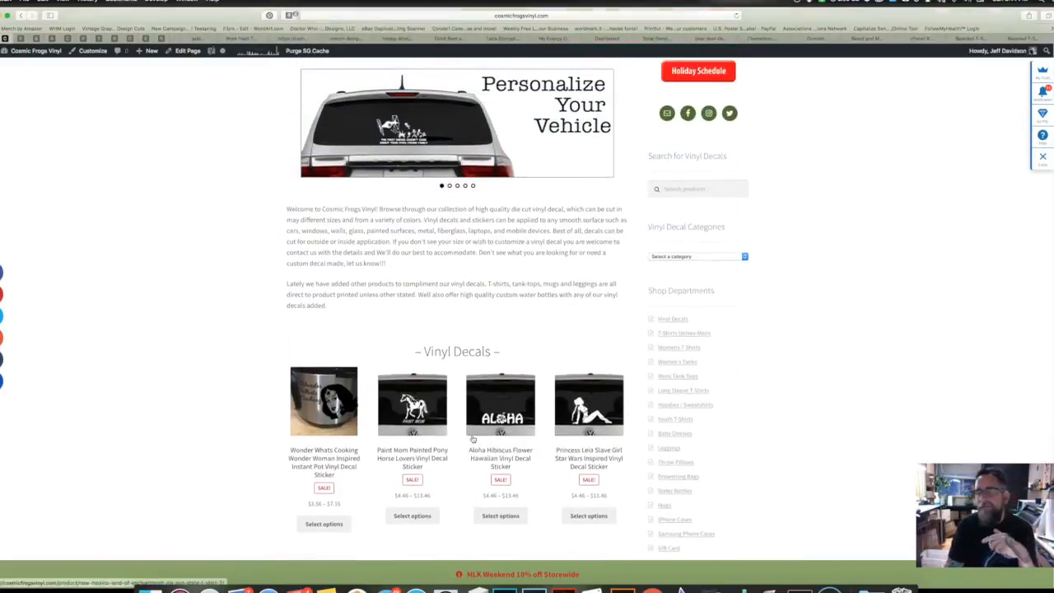
pyautogui.scroll(-6, 449, 411)
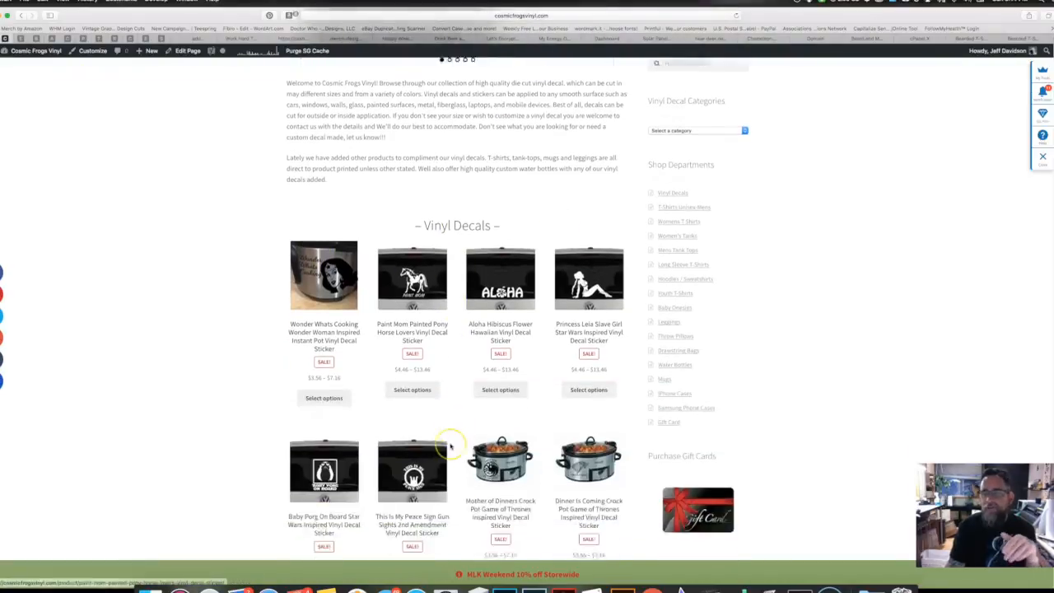
pyautogui.scroll(8, 450, 446)
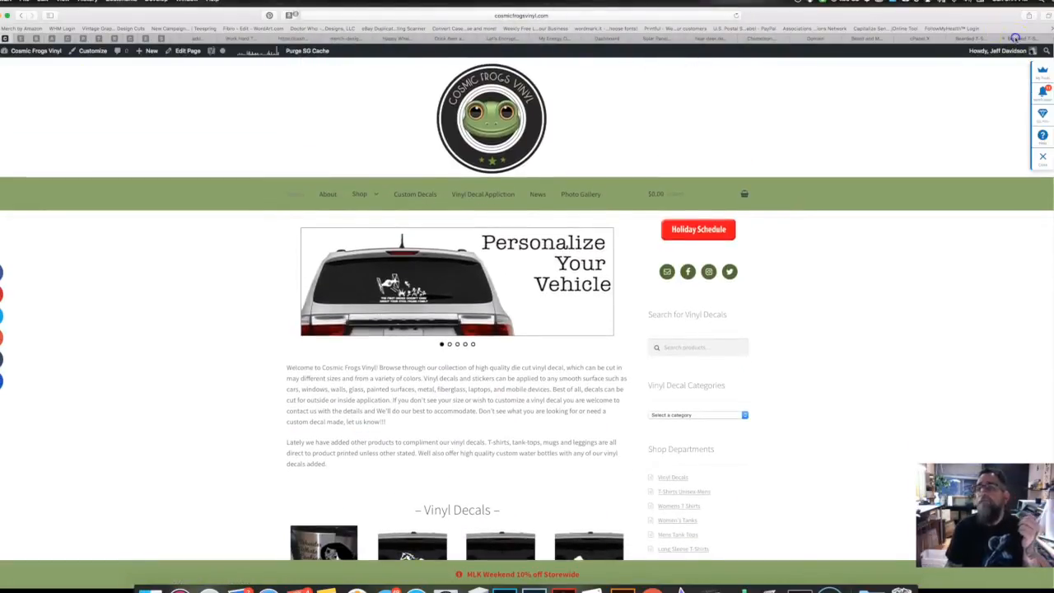
pyautogui.click(1006, 39)
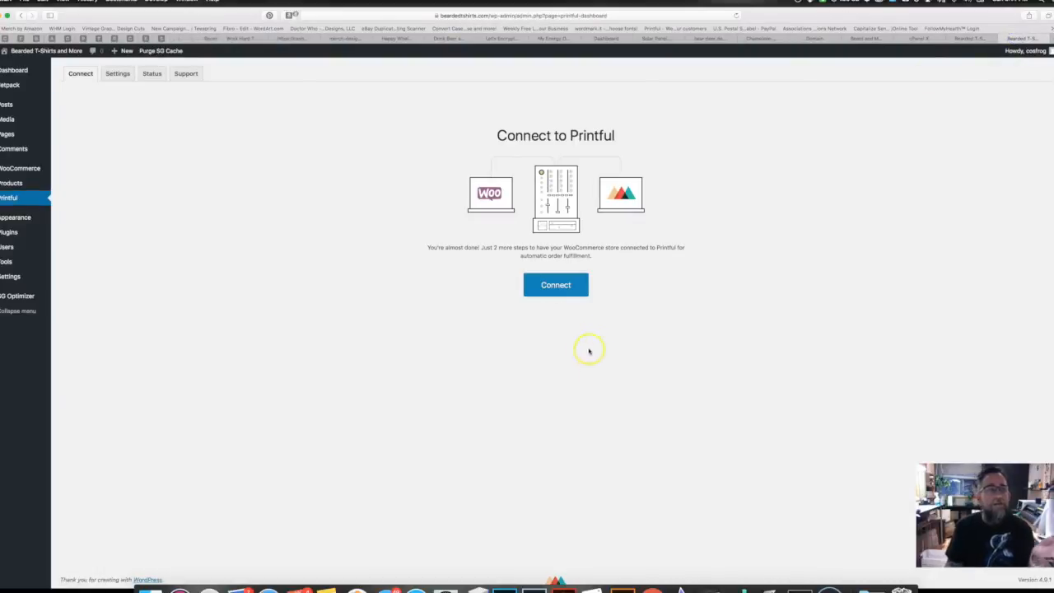
# Step: Deactivate and delete the WooCommerce PayPal Powered by Braintree Gateway plugin
pyautogui.click(15, 235)
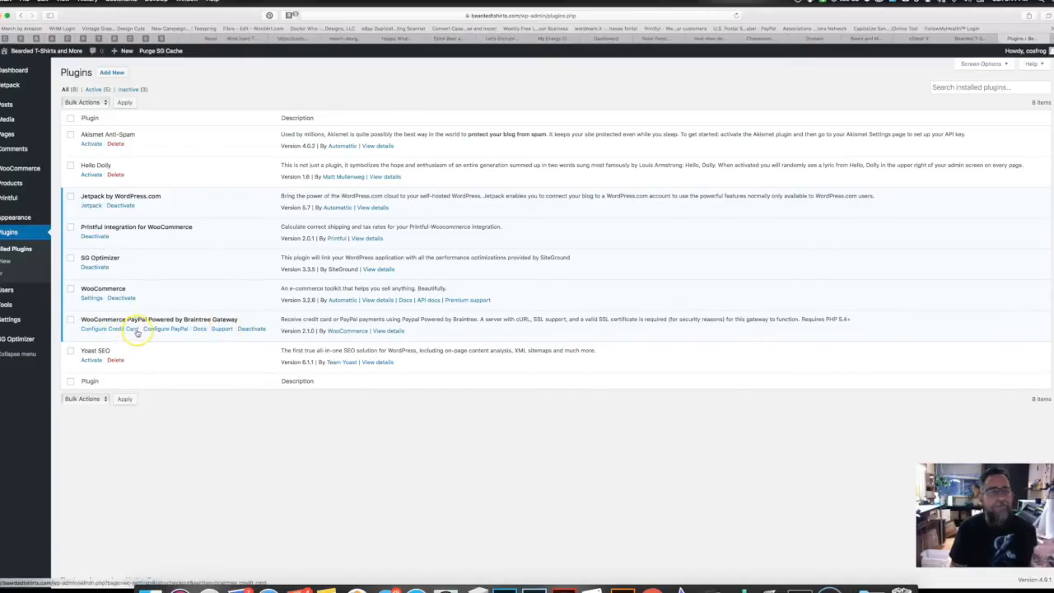
pyautogui.click(250, 329)
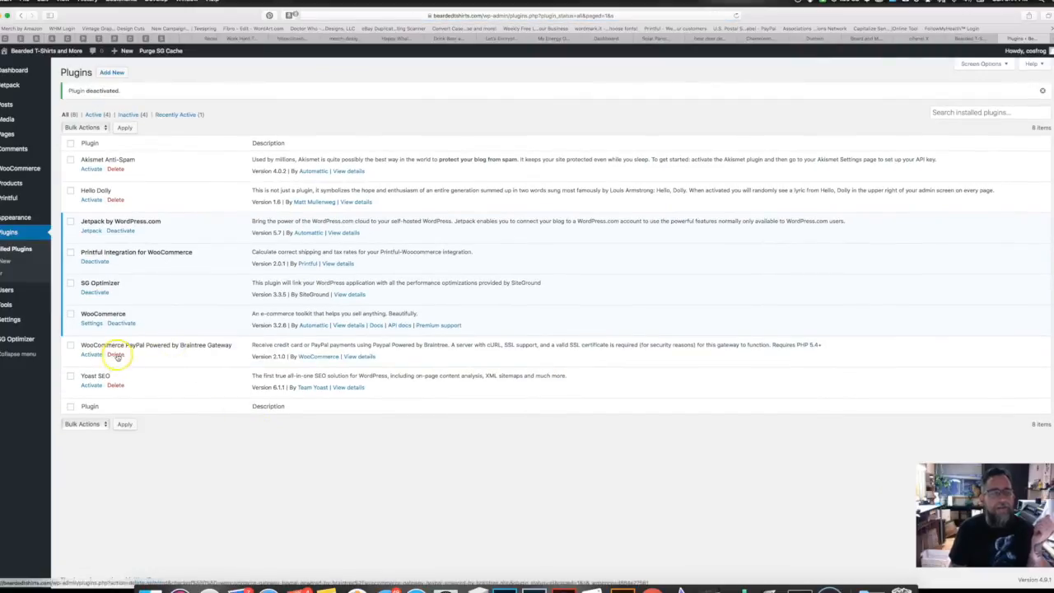
pyautogui.click(115, 354)
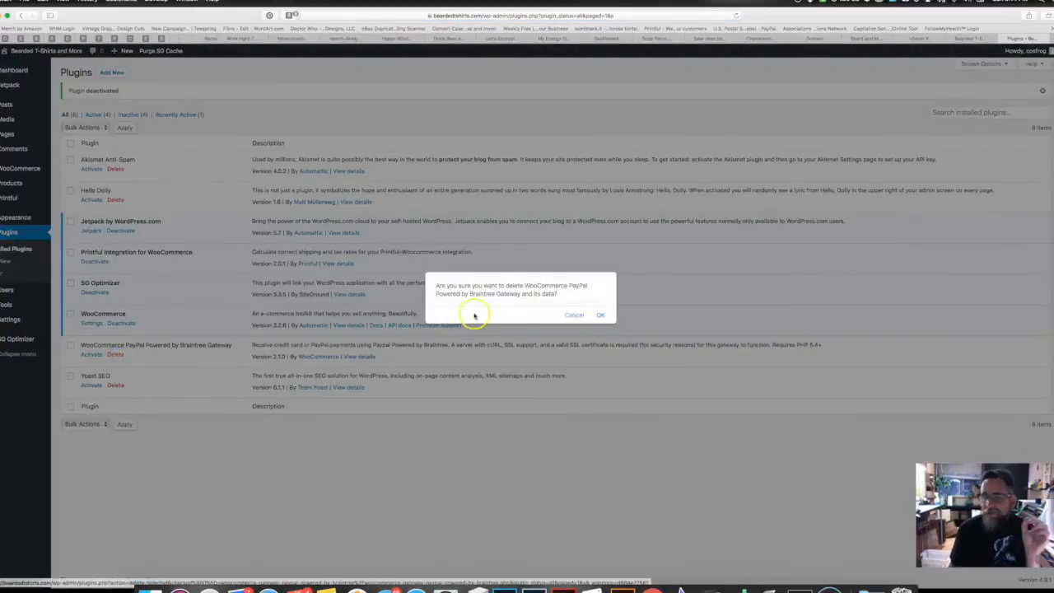
pyautogui.click(600, 314)
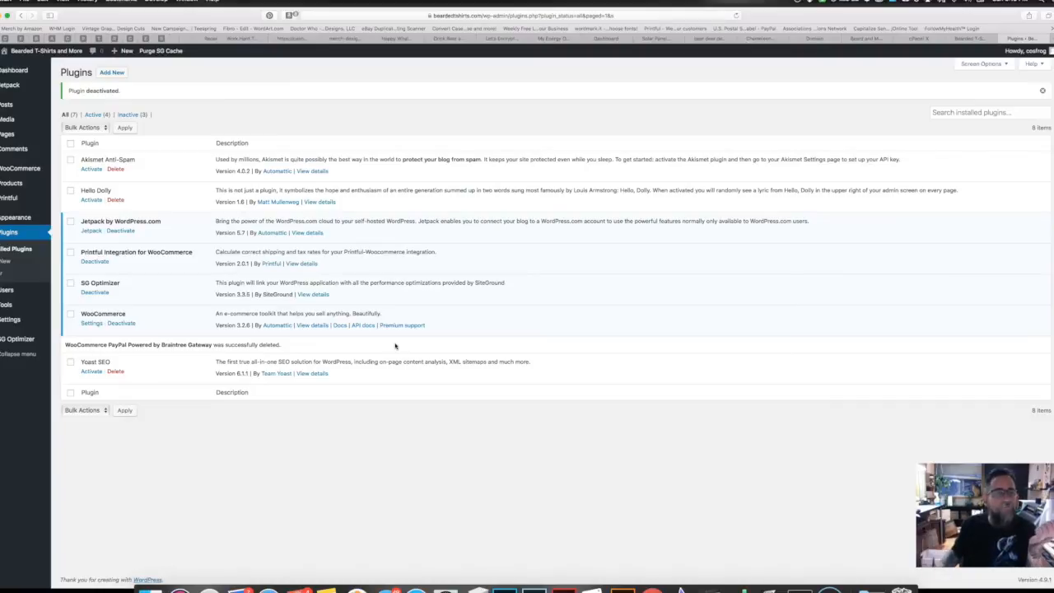
# Step: Delete the Hello Dolly plugin and confirm the removal
pyautogui.click(113, 200)
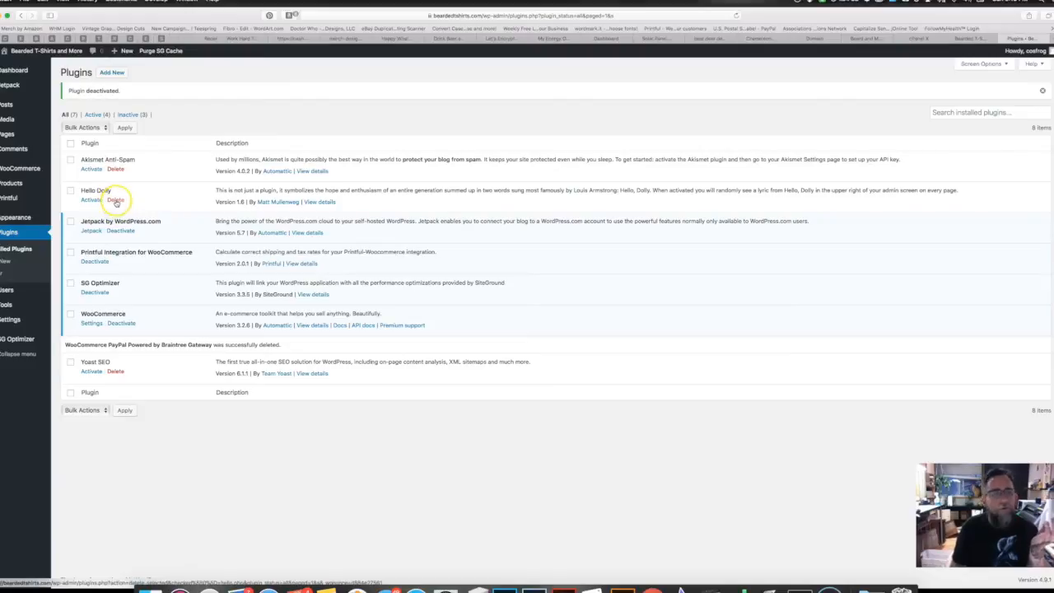
pyautogui.click(115, 200)
pyautogui.click(600, 310)
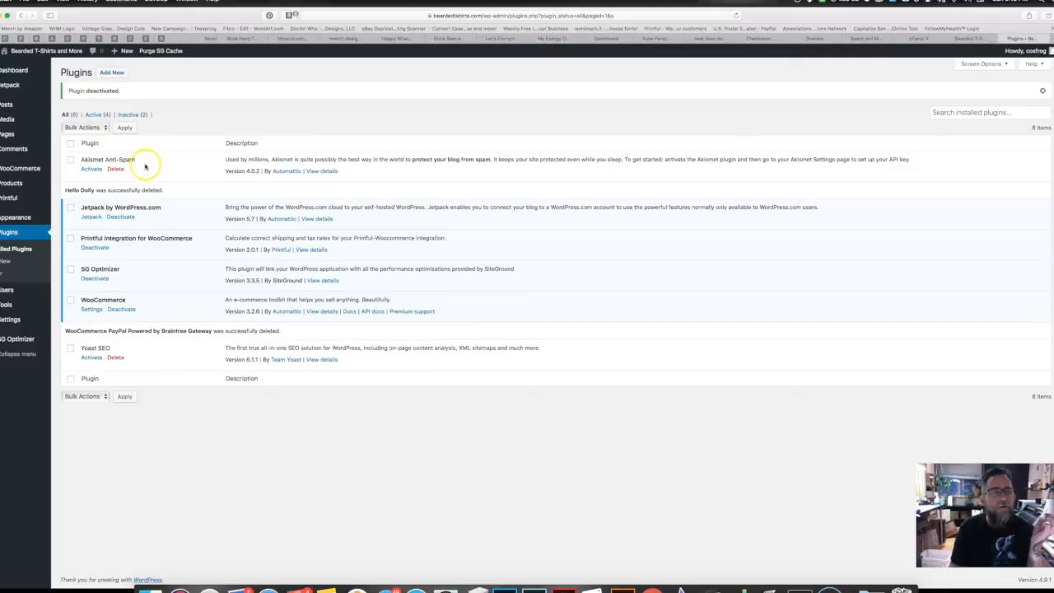
# Step: Activate the Yoast SEO plugin in the WordPress plugins list
pyautogui.click(91, 357)
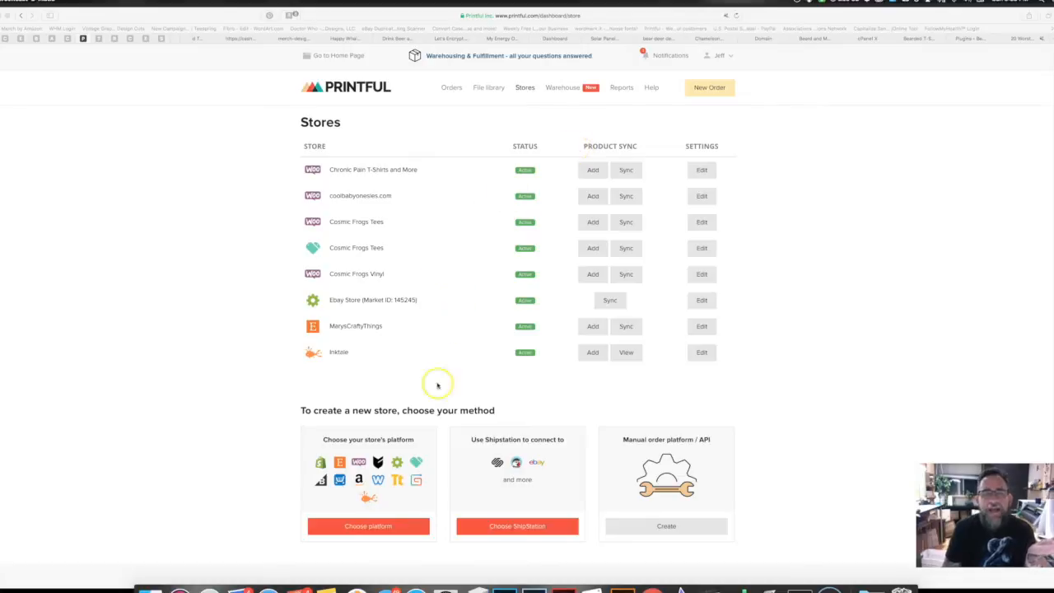
# Step: Return to the Printful home page and pick the T-shirt from the custom printed products carousel
pyautogui.click(338, 55)
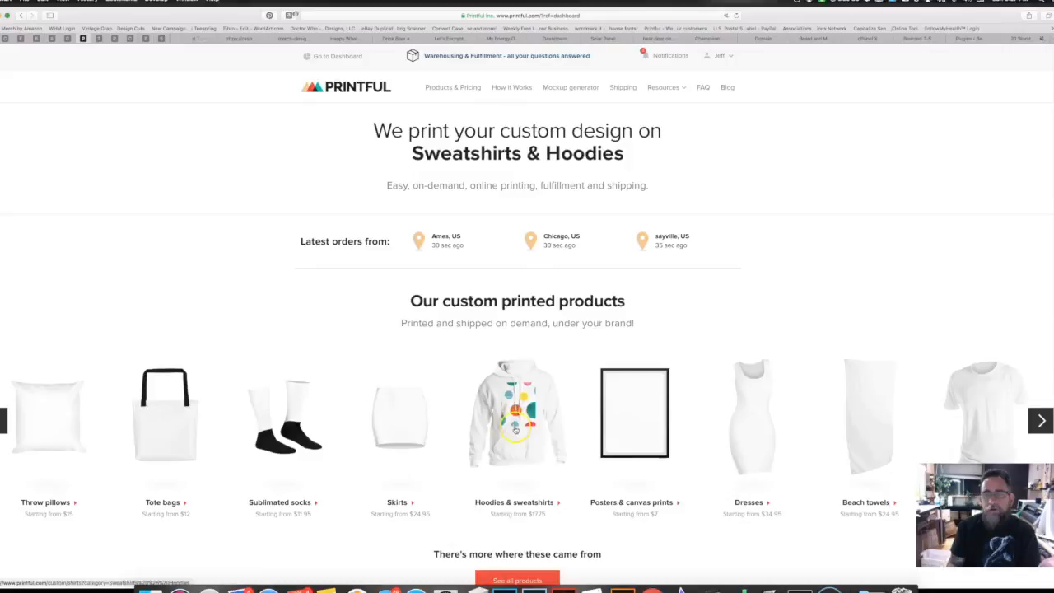
pyautogui.click(868, 409)
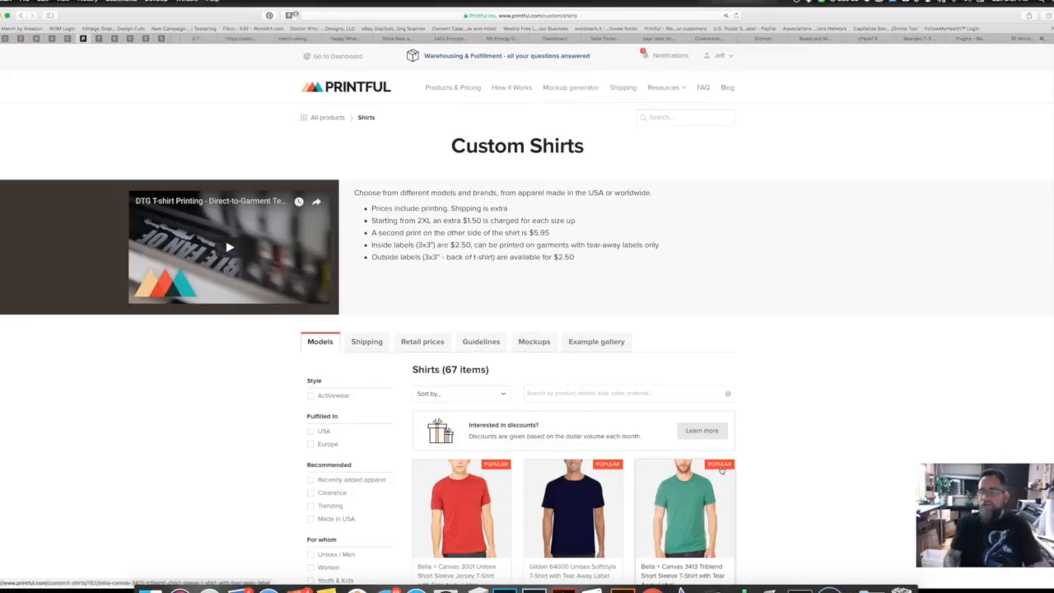
# Step: Browse the Custom Shirts catalogue across its first and second pages of models
pyautogui.scroll(-5, 721, 468)
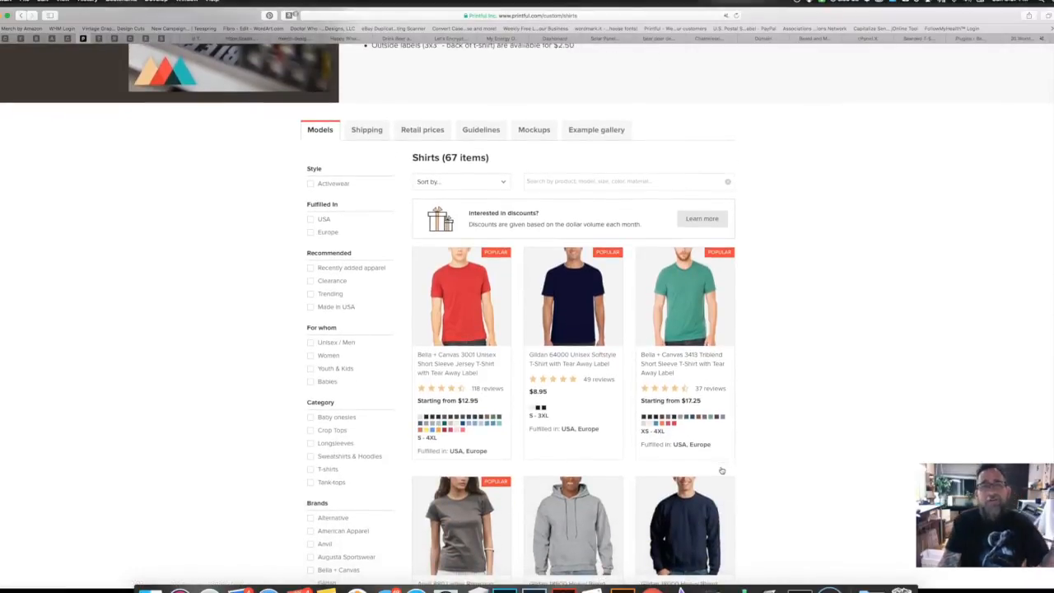
pyautogui.scroll(-6, 721, 470)
pyautogui.scroll(-14, 721, 469)
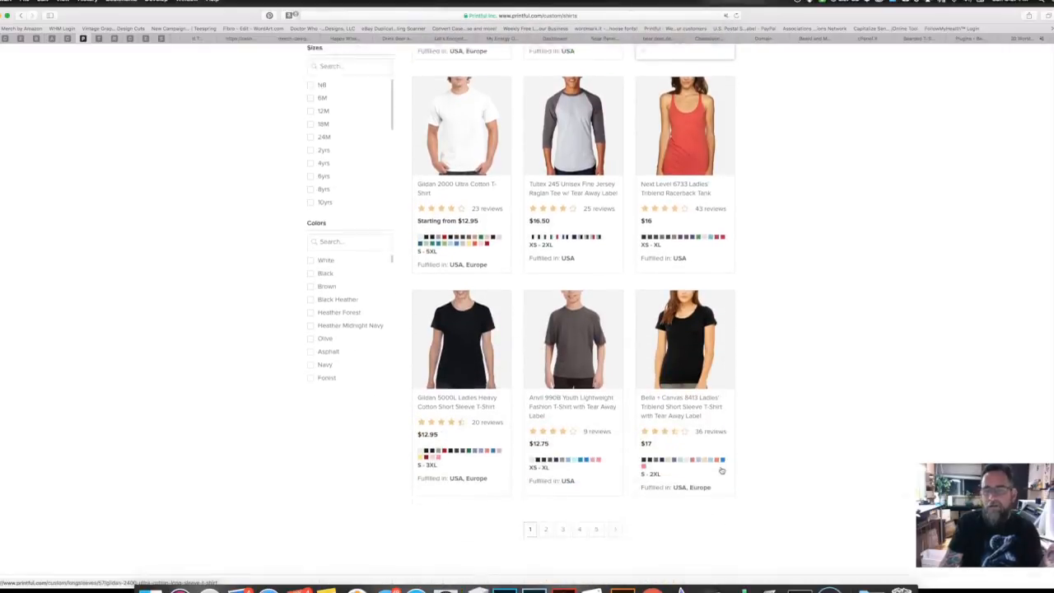
pyautogui.scroll(-5, 721, 469)
pyautogui.scroll(3, 721, 469)
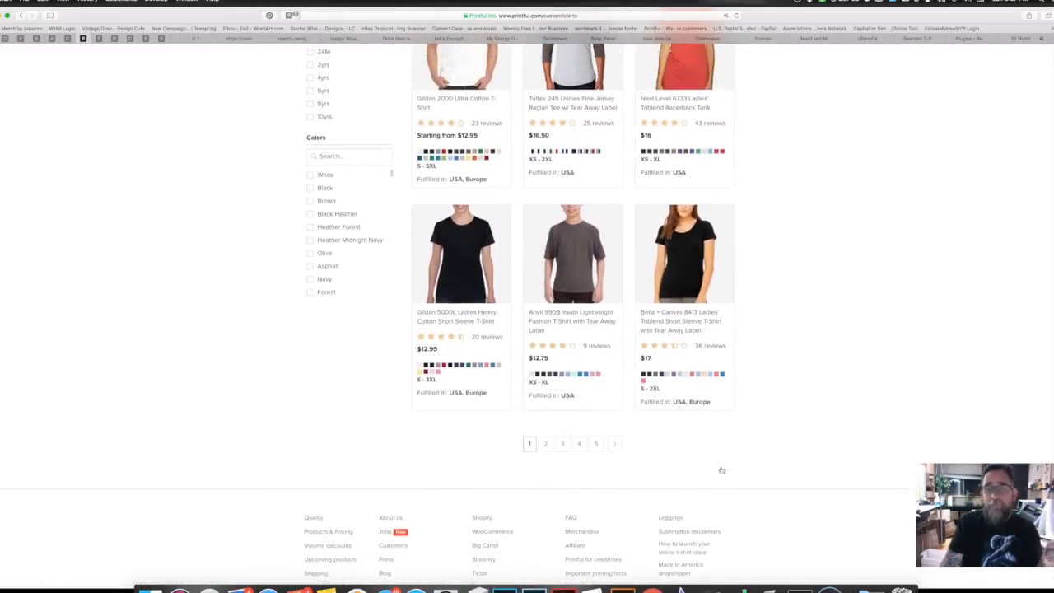
pyautogui.click(539, 459)
pyautogui.click(445, 337)
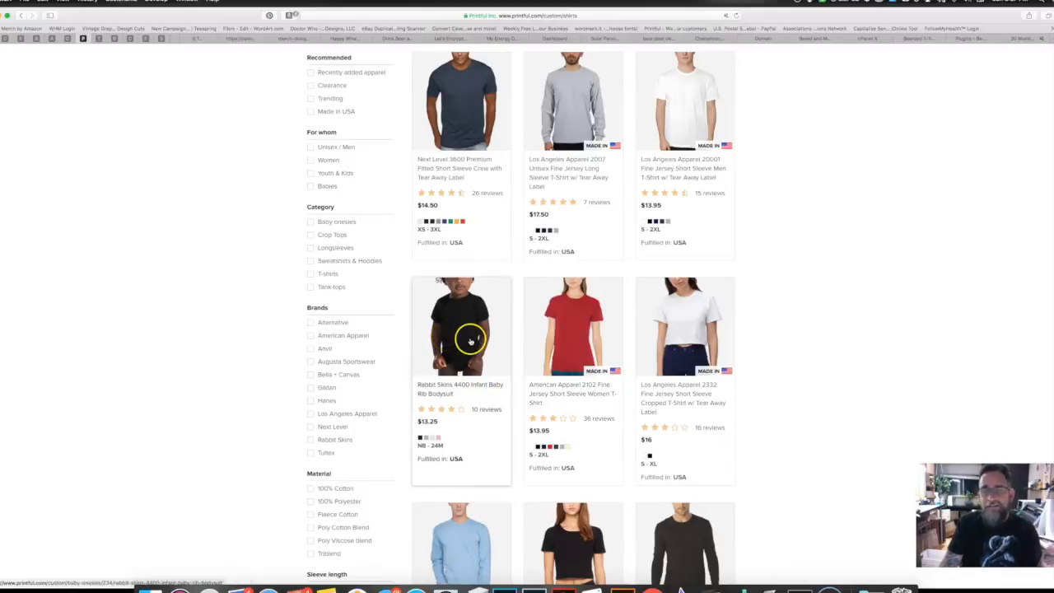
pyautogui.scroll(-3, 486, 354)
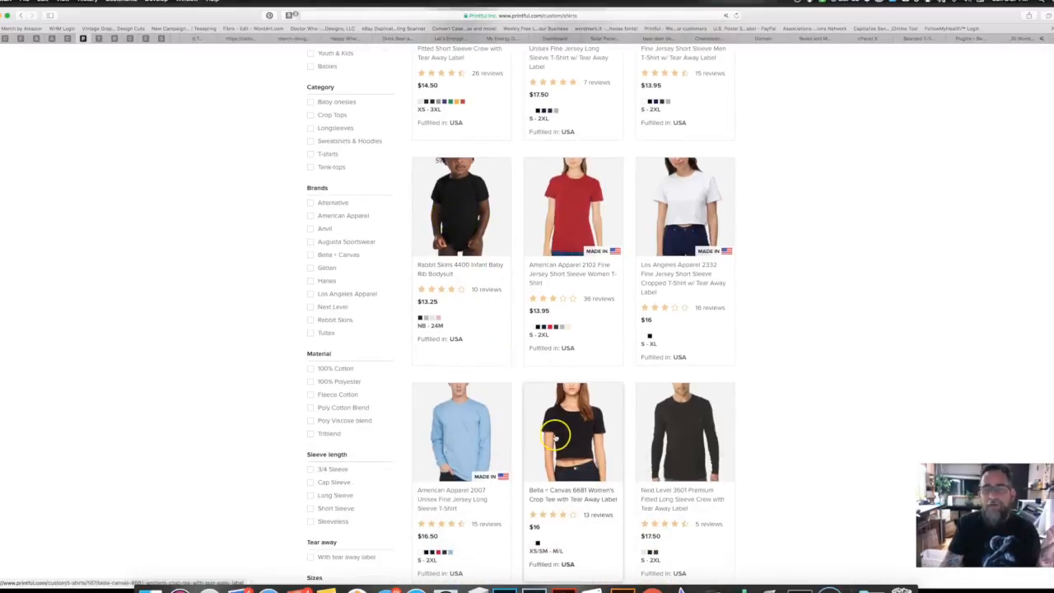
pyautogui.scroll(-5, 553, 436)
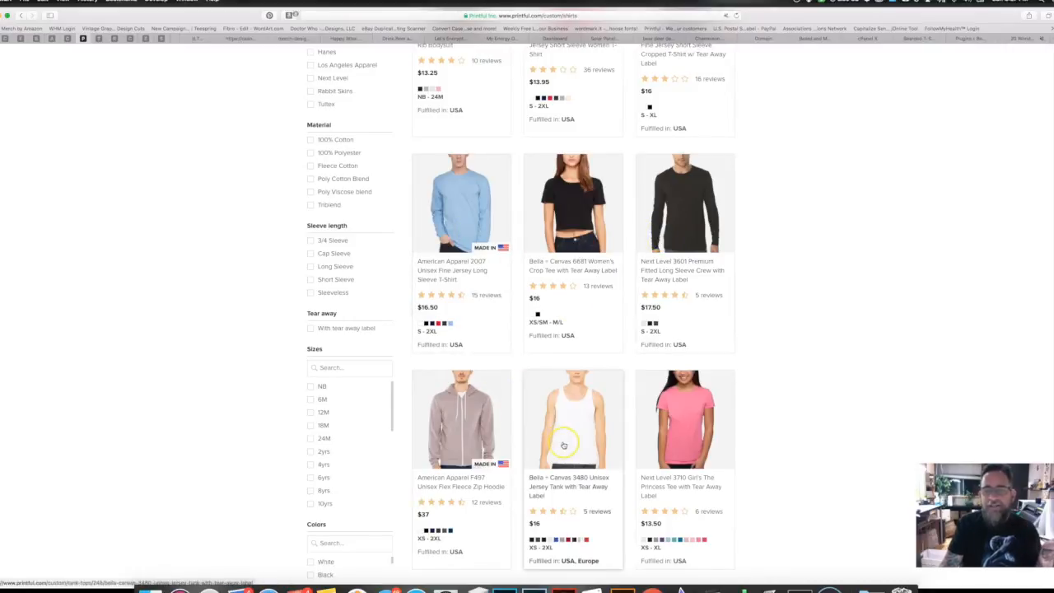
pyautogui.scroll(-4, 563, 445)
pyautogui.scroll(-5, 581, 482)
pyautogui.scroll(20, 581, 484)
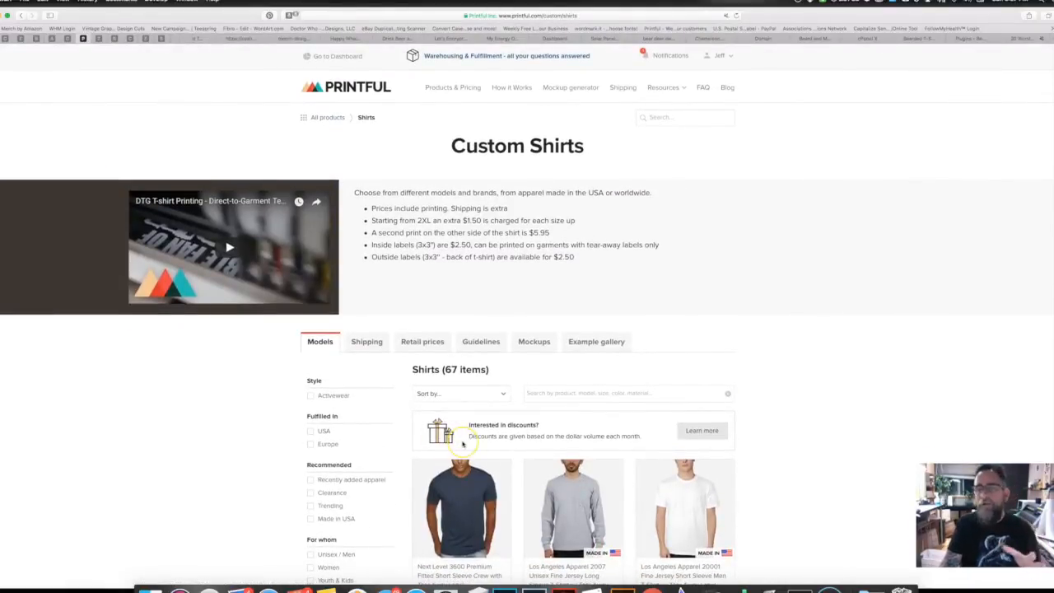
# Step: Open Totes & Bags from All products and look through its 5 models
pyautogui.click(335, 119)
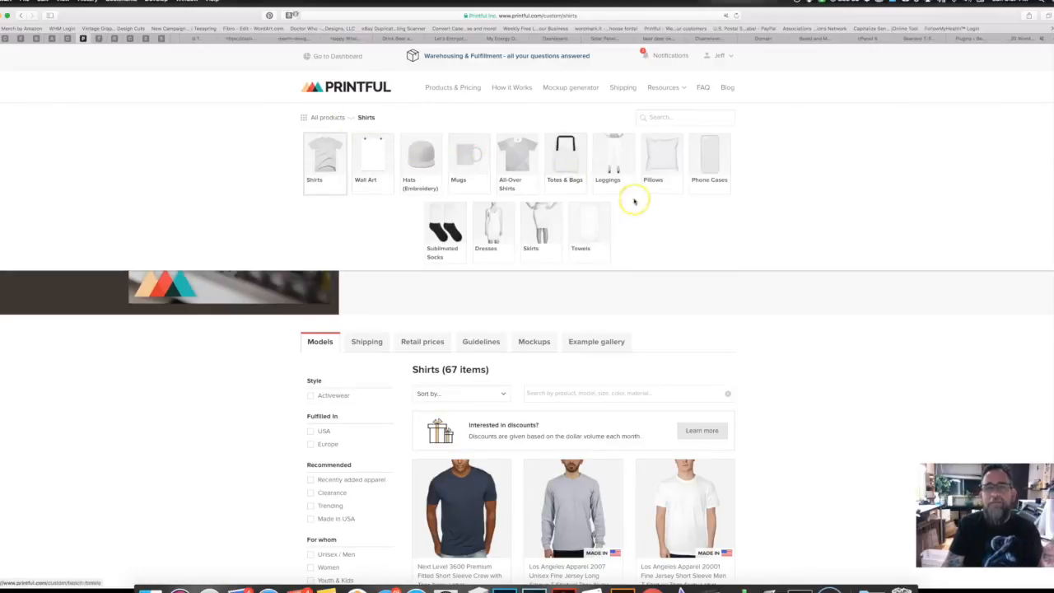
pyautogui.click(569, 169)
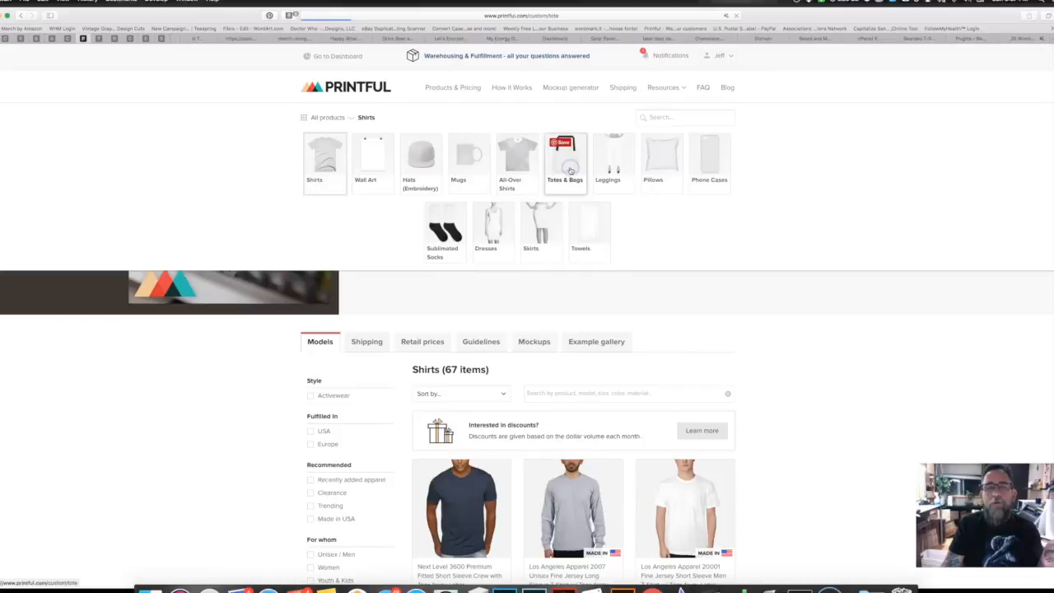
pyautogui.scroll(-1, 563, 350)
pyautogui.scroll(-5, 562, 351)
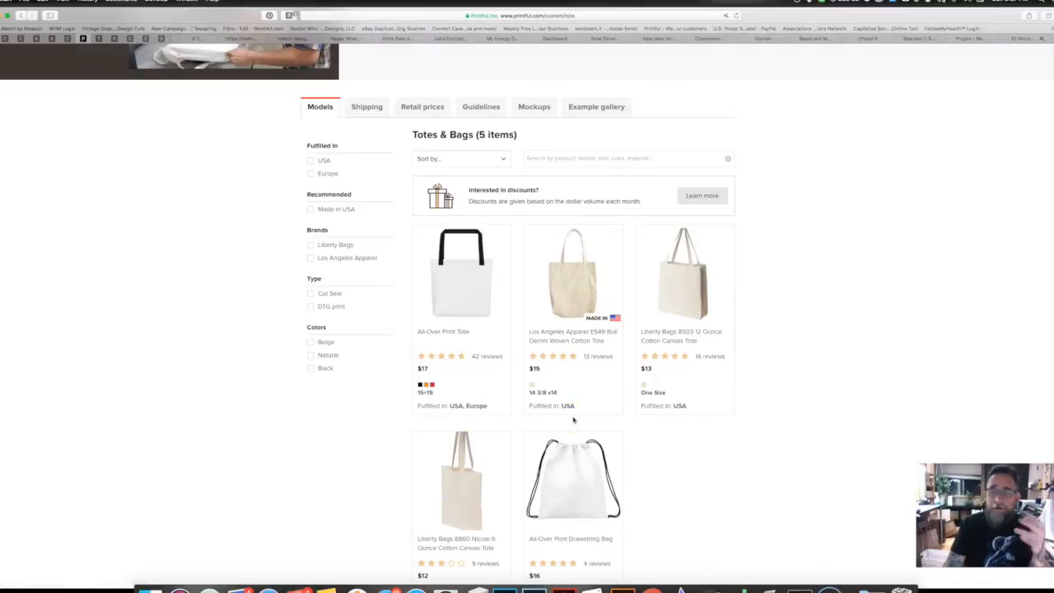
pyautogui.scroll(6, 573, 420)
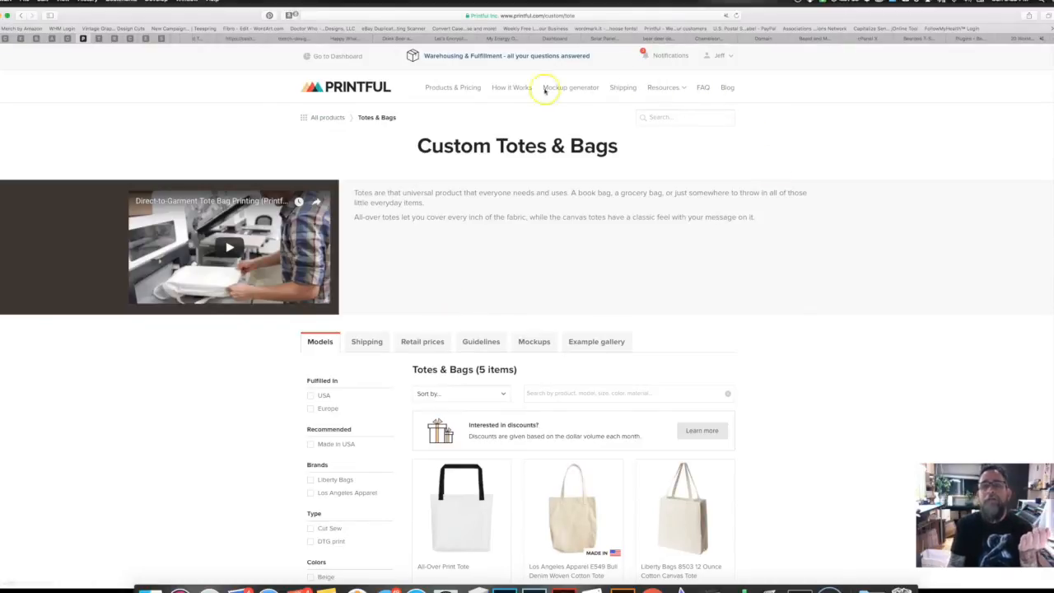
pyautogui.click(730, 59)
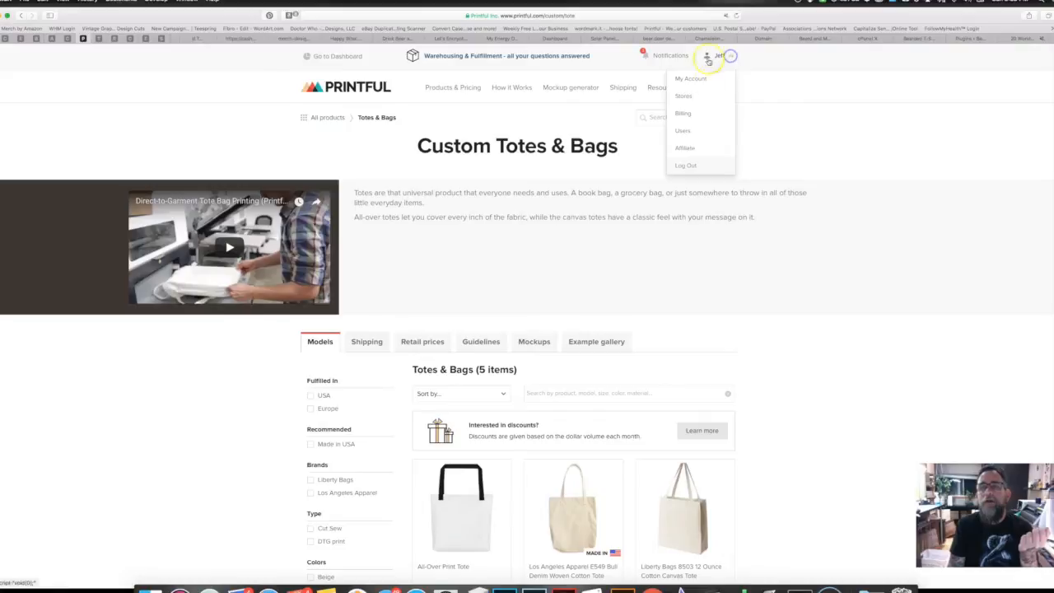
# Step: Choose WooCommerce as the new store platform and read the setup guide through Step 6
pyautogui.click(680, 97)
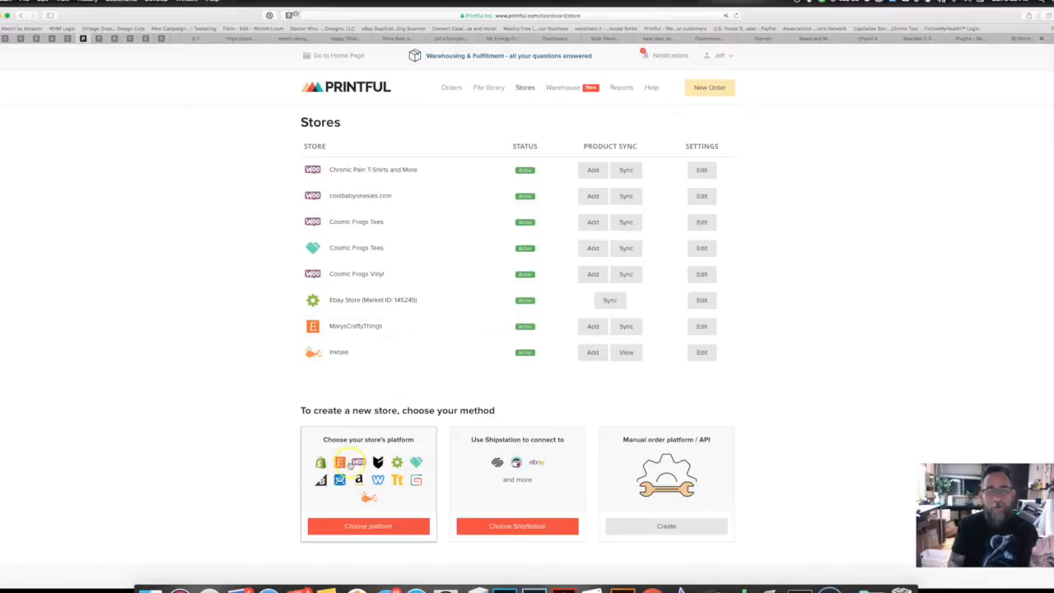
pyautogui.click(366, 525)
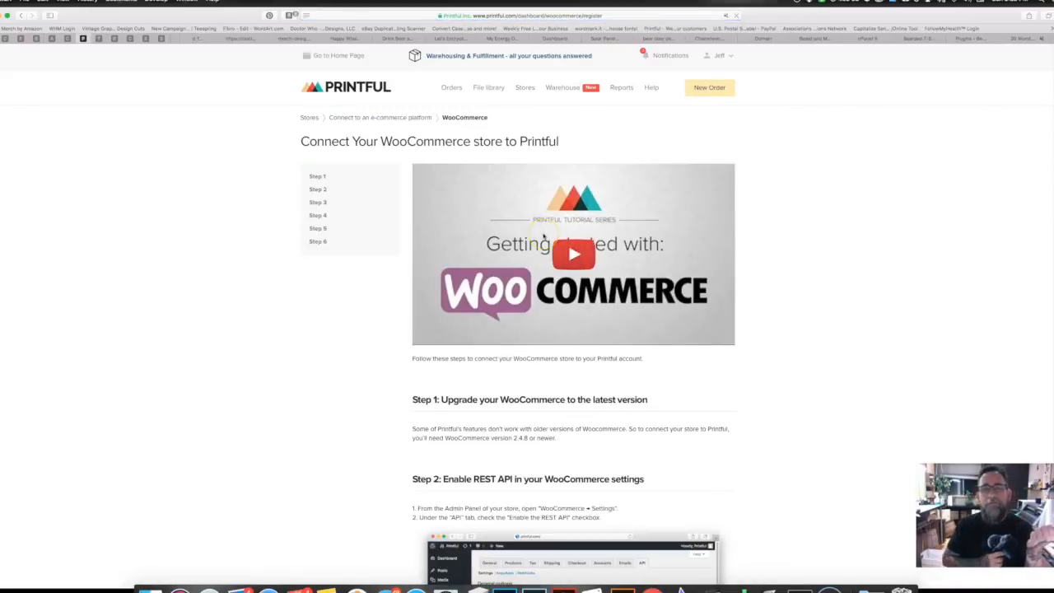
pyautogui.scroll(-10, 561, 466)
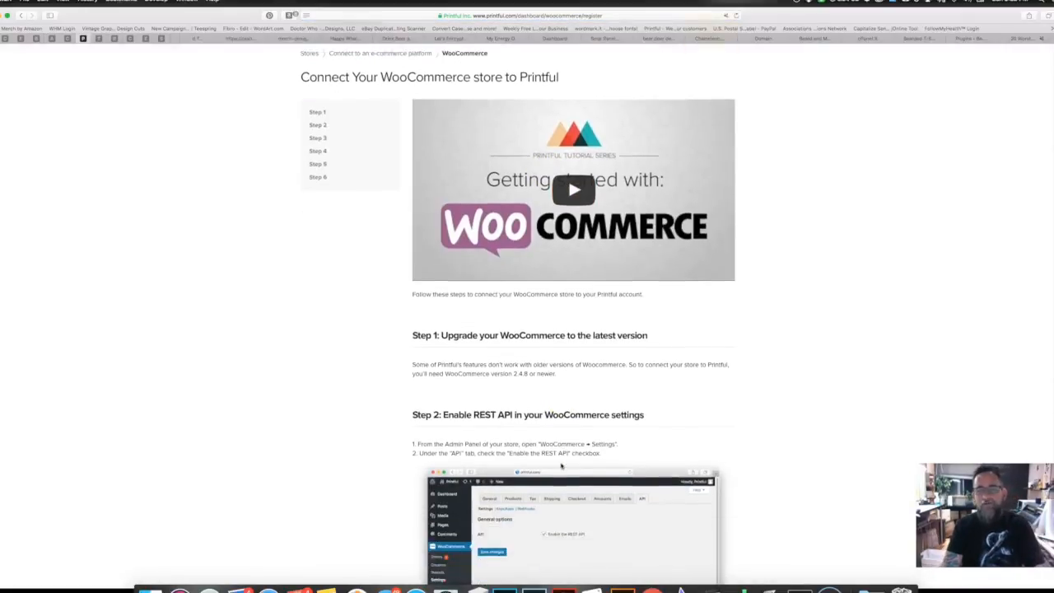
pyautogui.scroll(-10, 561, 466)
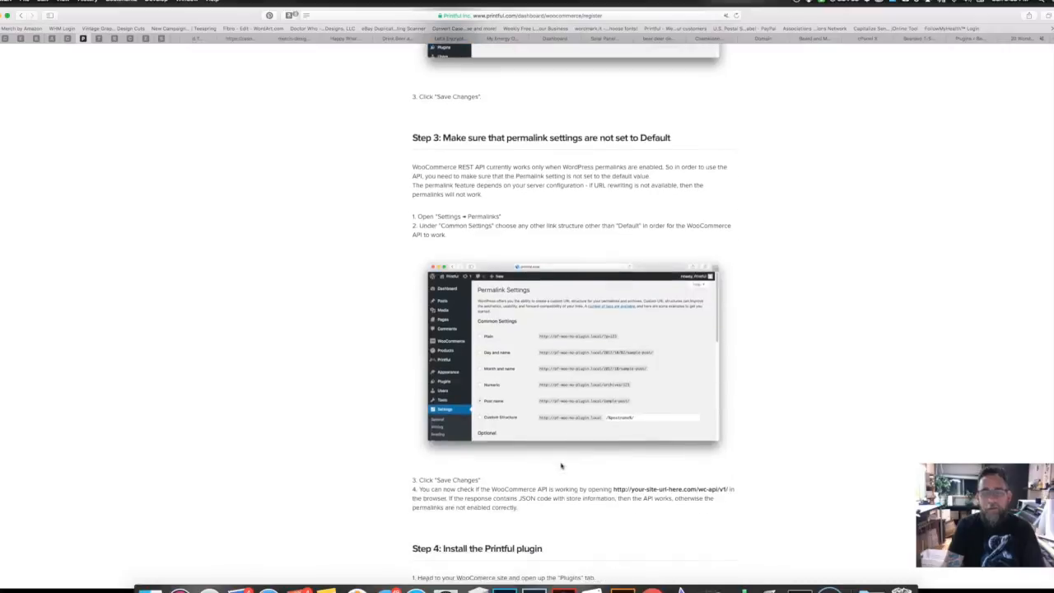
pyautogui.scroll(-6, 561, 466)
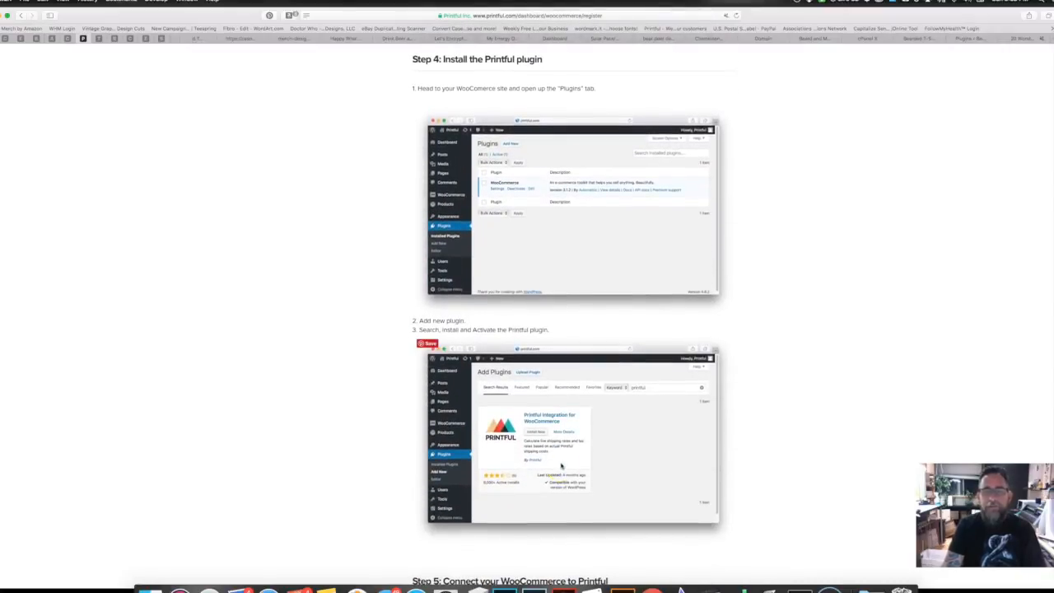
pyautogui.scroll(-4, 561, 466)
pyautogui.scroll(-6, 562, 469)
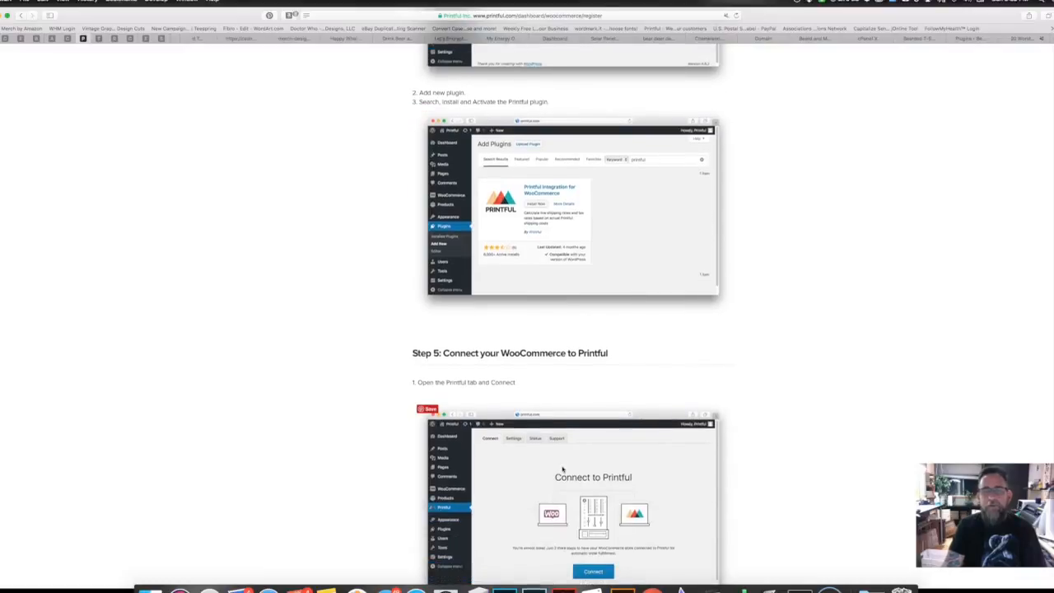
pyautogui.scroll(-3, 562, 470)
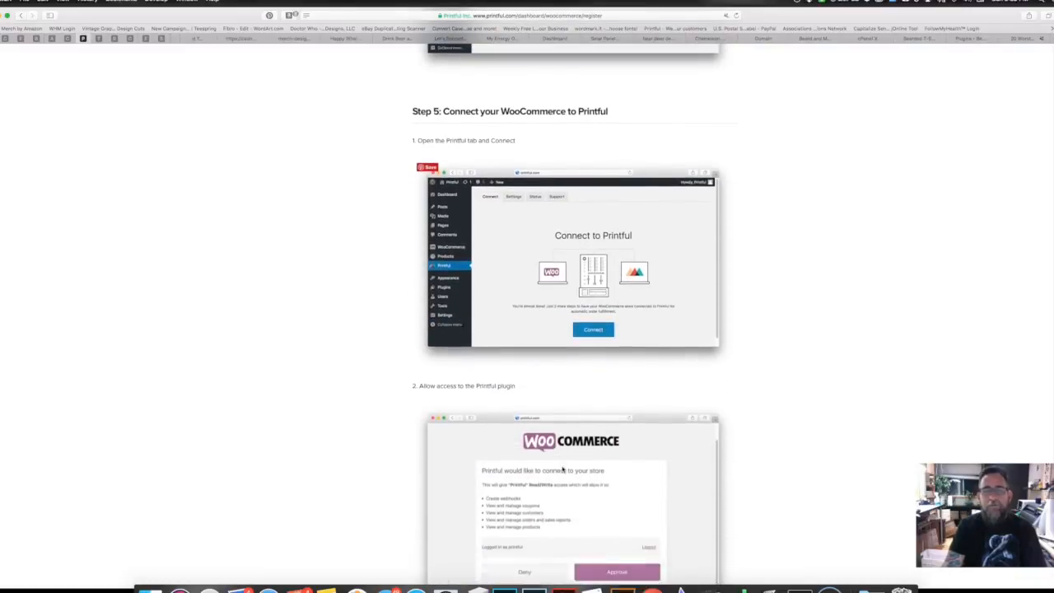
pyautogui.scroll(-5, 563, 469)
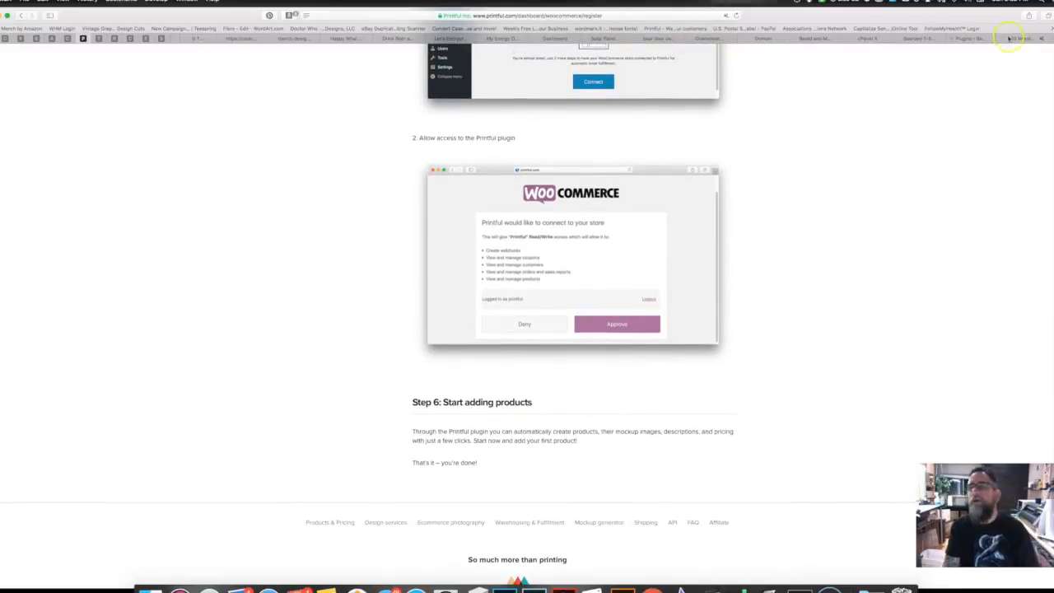
pyautogui.click(967, 39)
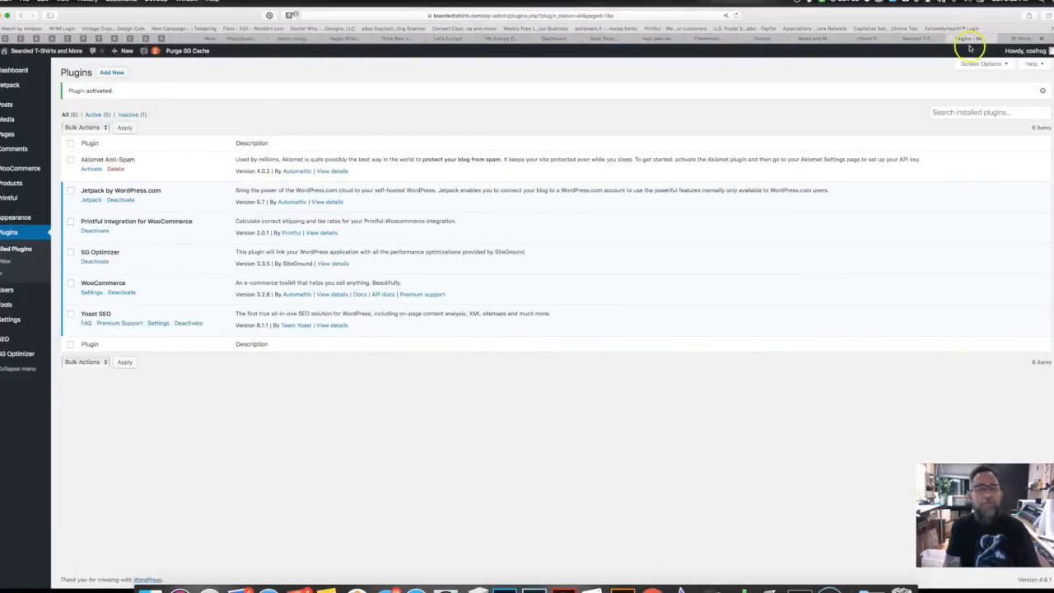
# Step: Connect the store through the WordPress Printful plugin and approve Printful's read/write access
pyautogui.click(10, 201)
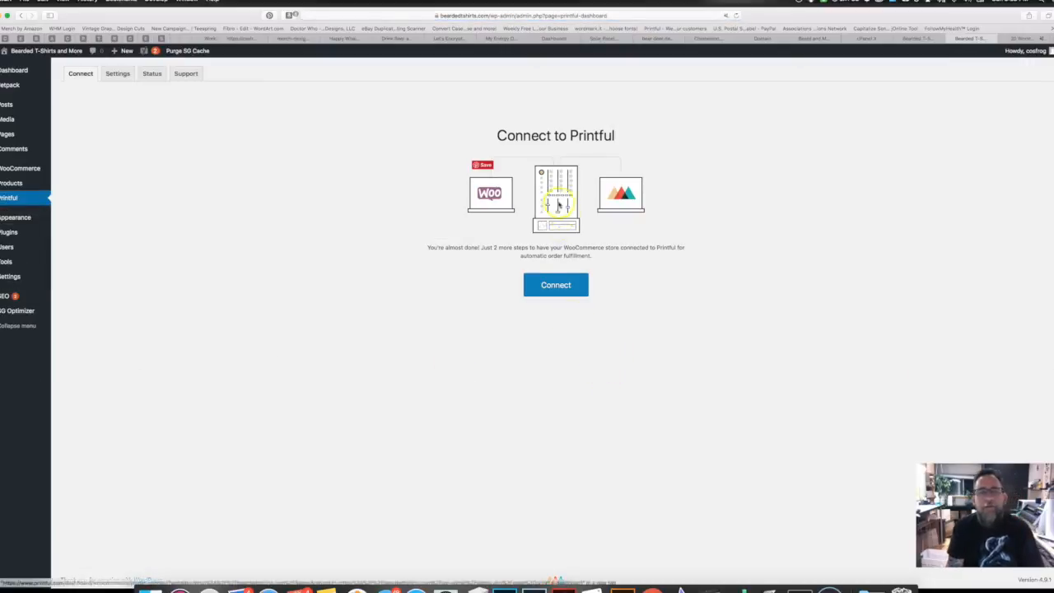
pyautogui.click(550, 285)
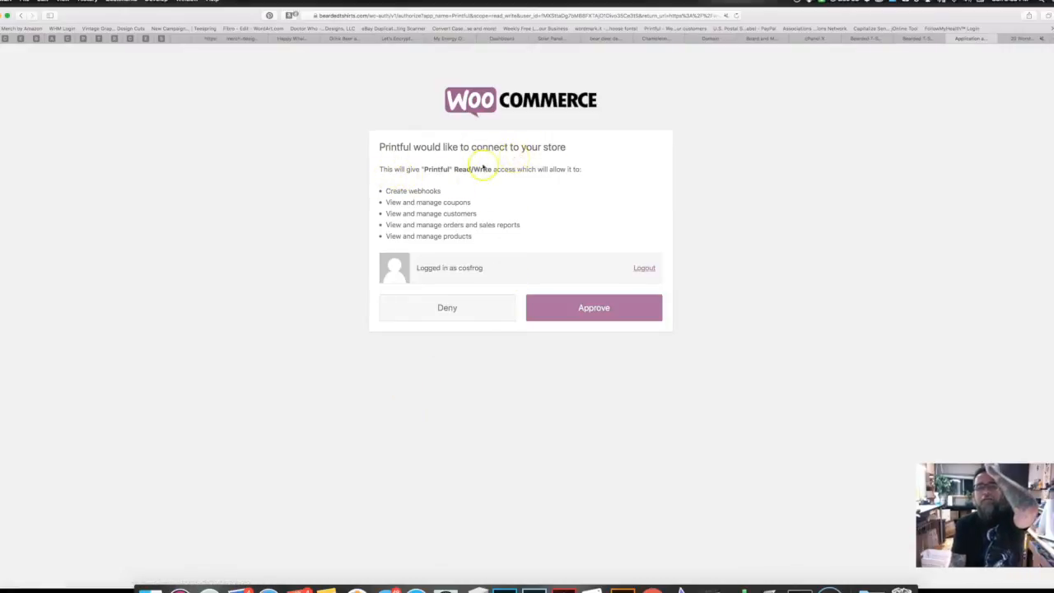
pyautogui.click(602, 314)
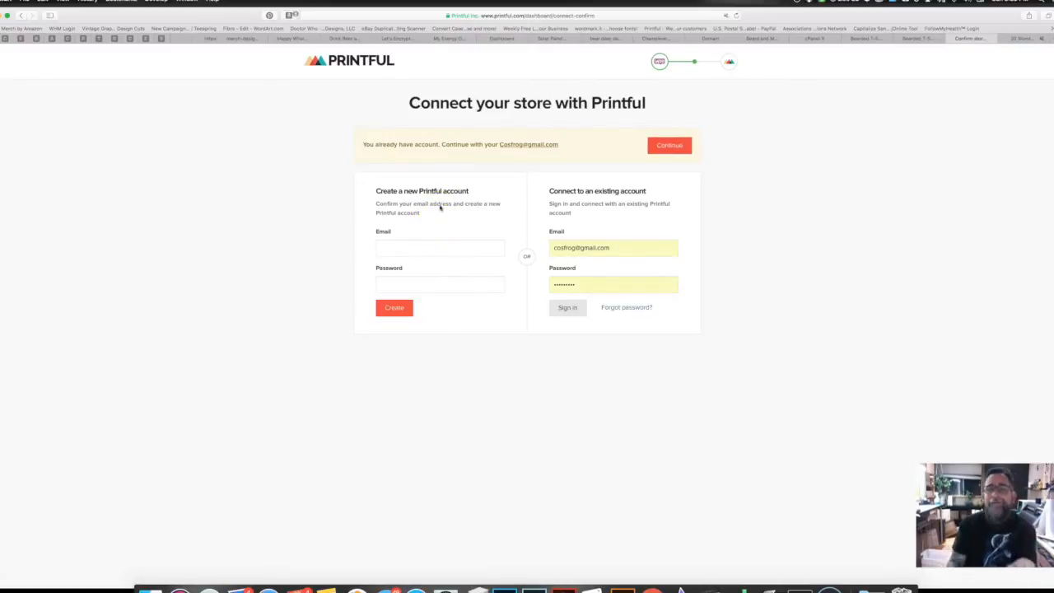
# Step: Sign in to the existing Printful account, connect Bearded T-Shirts and More, and start adding a product
pyautogui.click(564, 309)
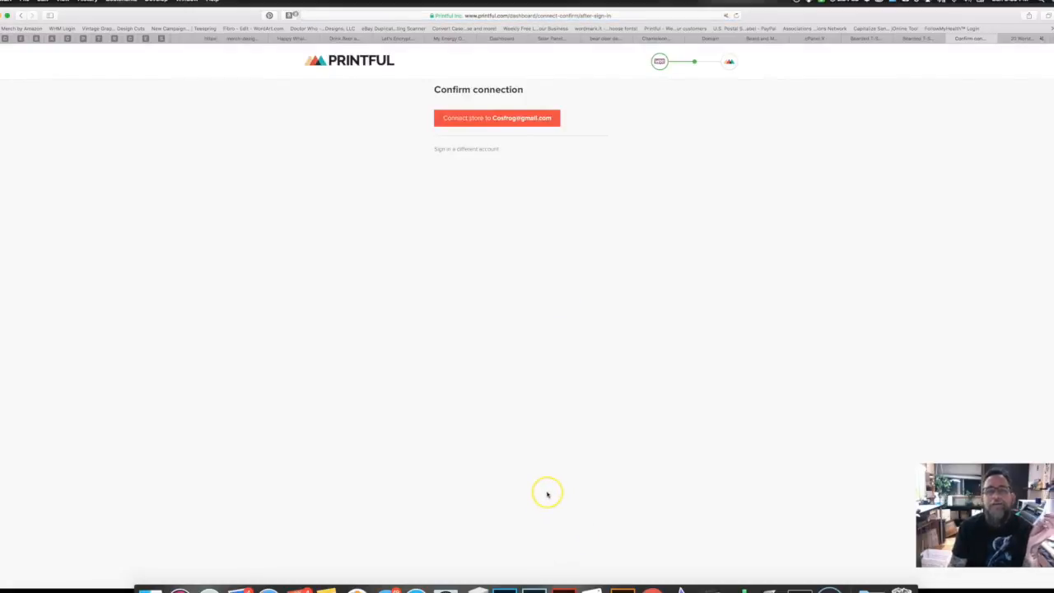
pyautogui.click(491, 121)
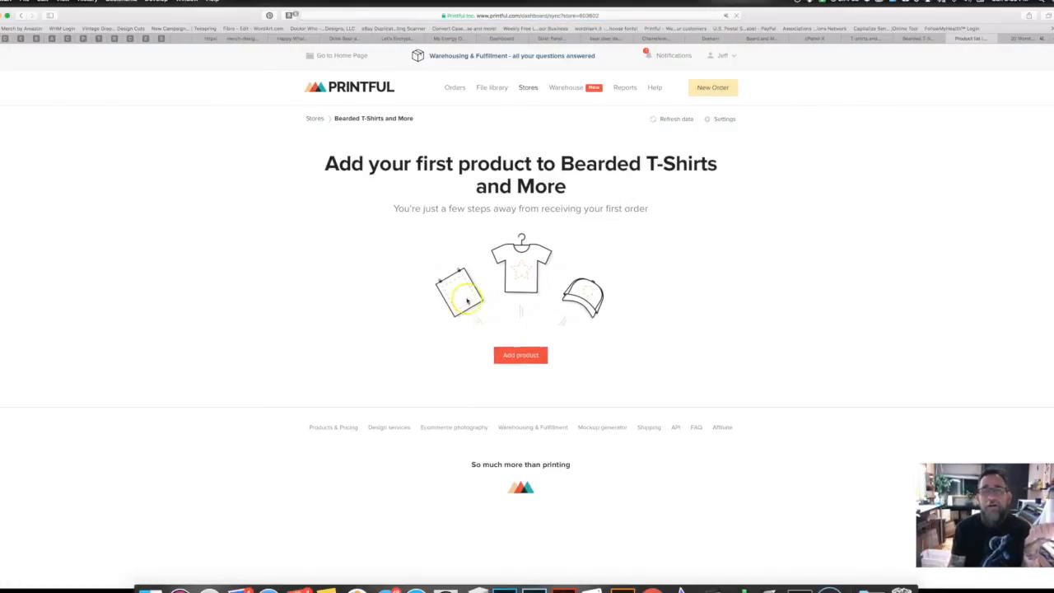
pyautogui.click(519, 354)
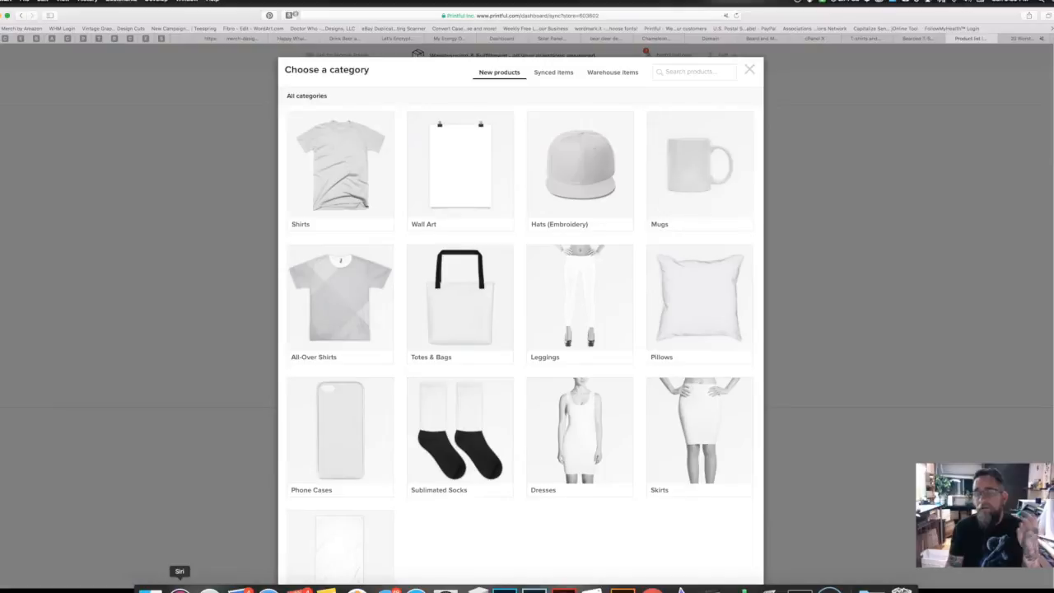
# Step: Select the Bella + Canvas 3001 Unisex Short Sleeve Jersey T-Shirt from the unisex shirts grid
pyautogui.click(338, 165)
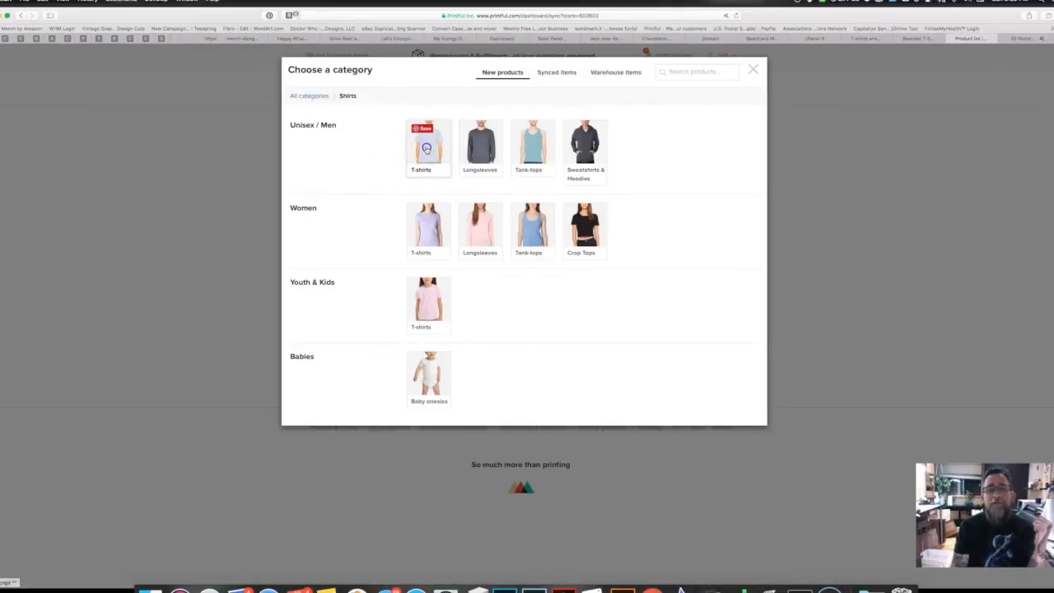
pyautogui.click(426, 149)
pyautogui.click(335, 214)
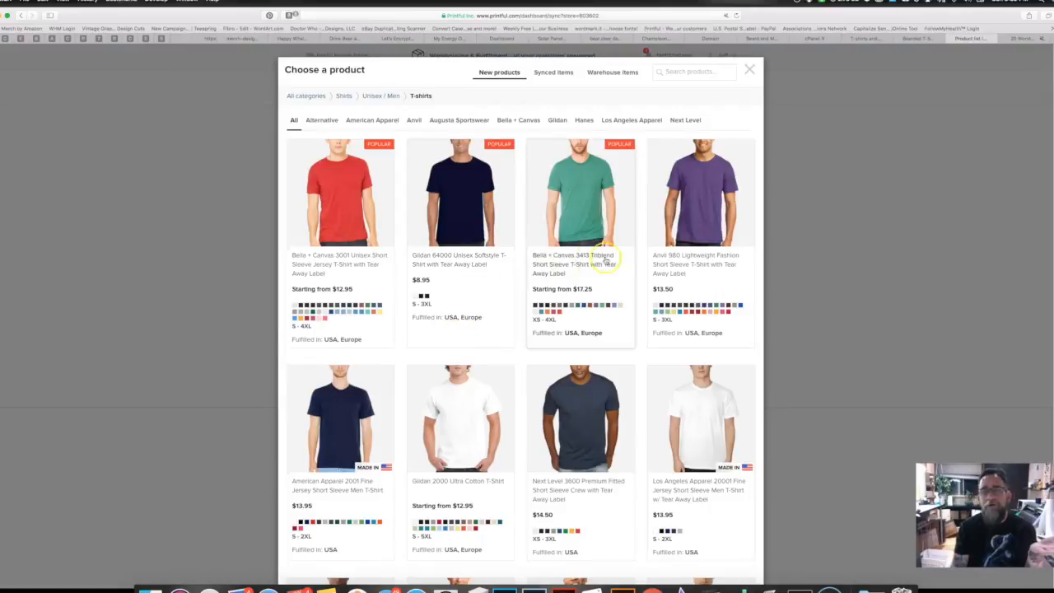
pyautogui.scroll(-5, 503, 415)
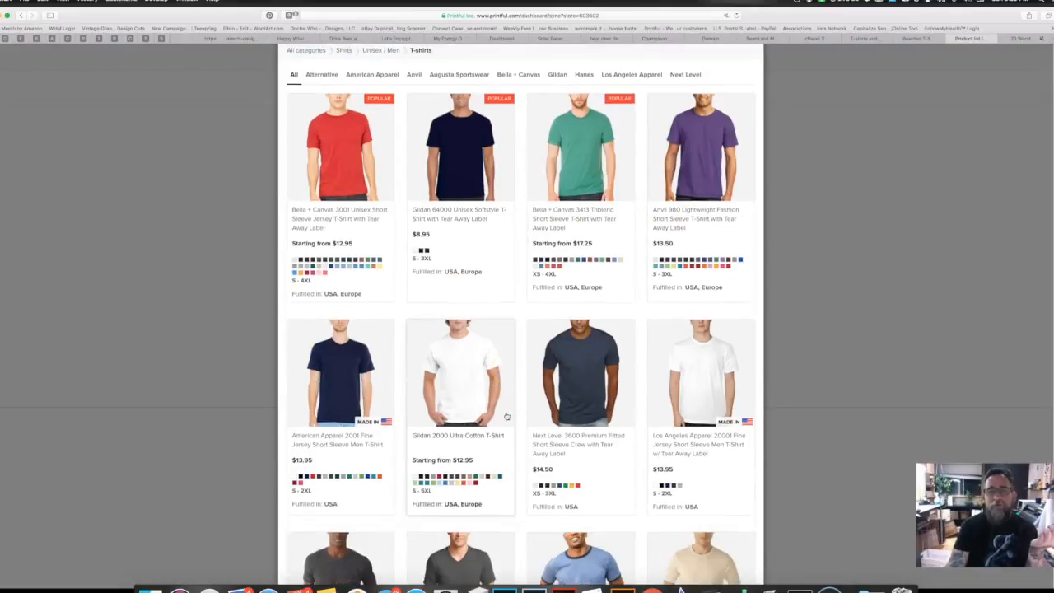
pyautogui.scroll(-4, 506, 416)
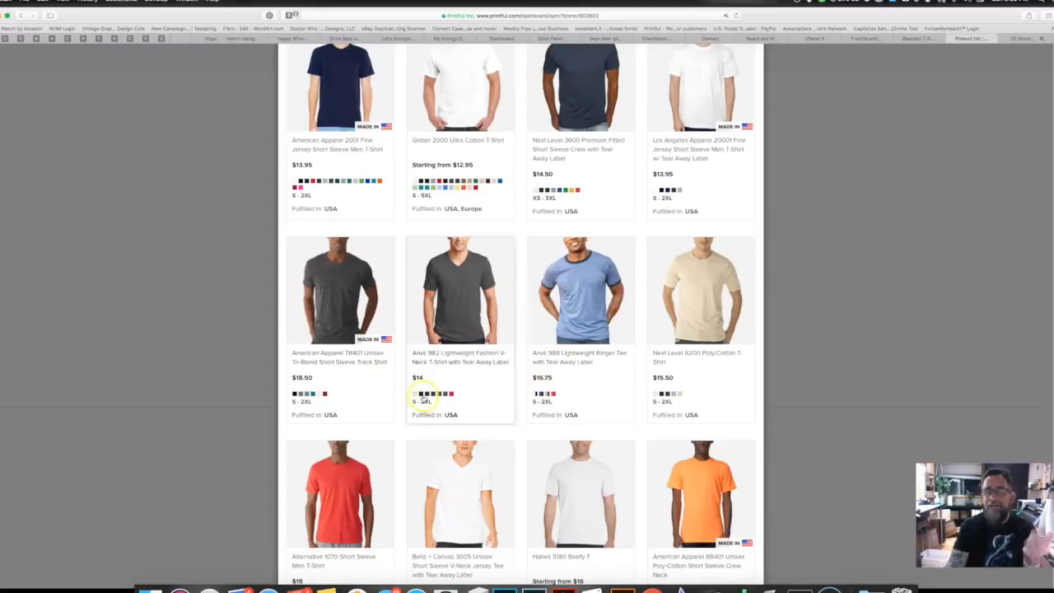
pyautogui.scroll(-5, 424, 401)
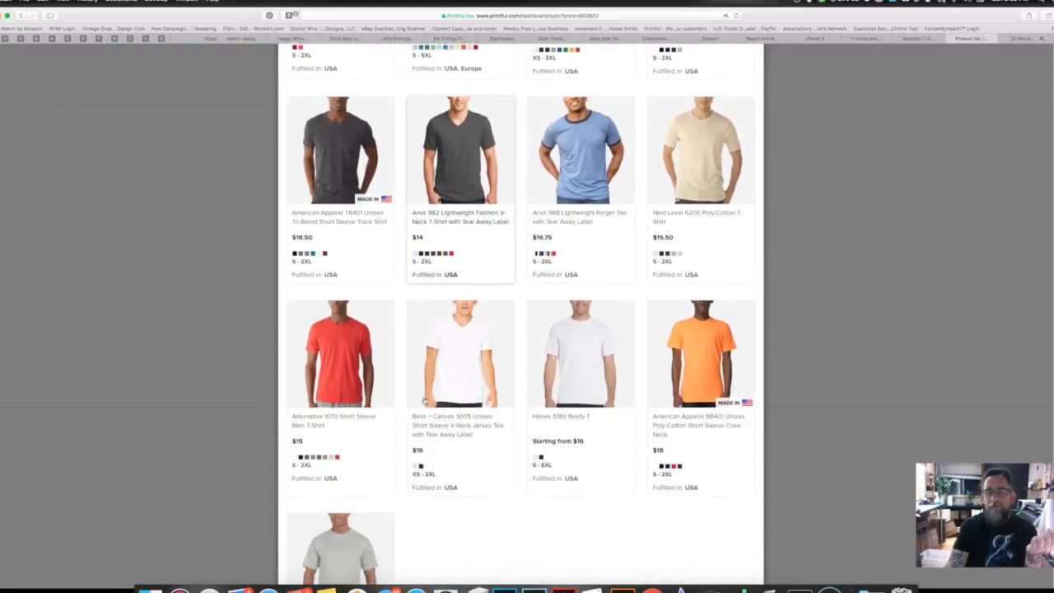
pyautogui.scroll(15, 424, 401)
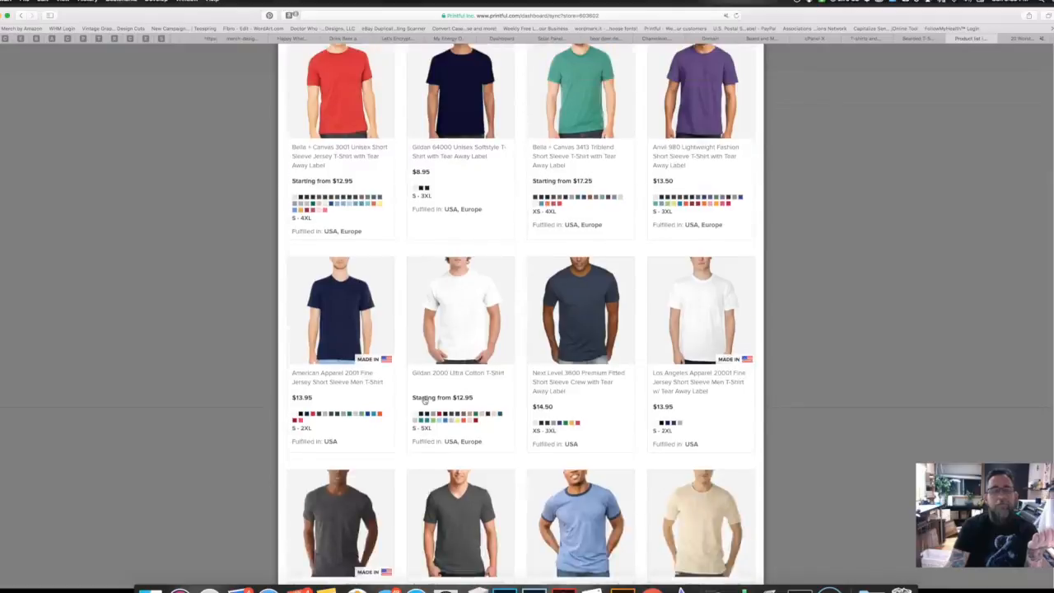
pyautogui.click(339, 198)
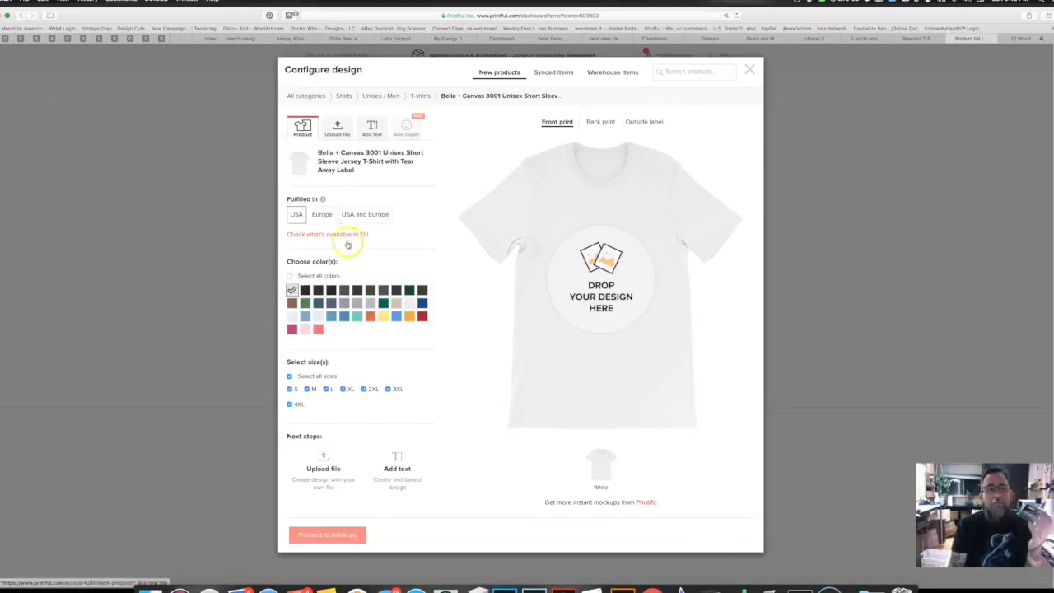
pyautogui.click(337, 130)
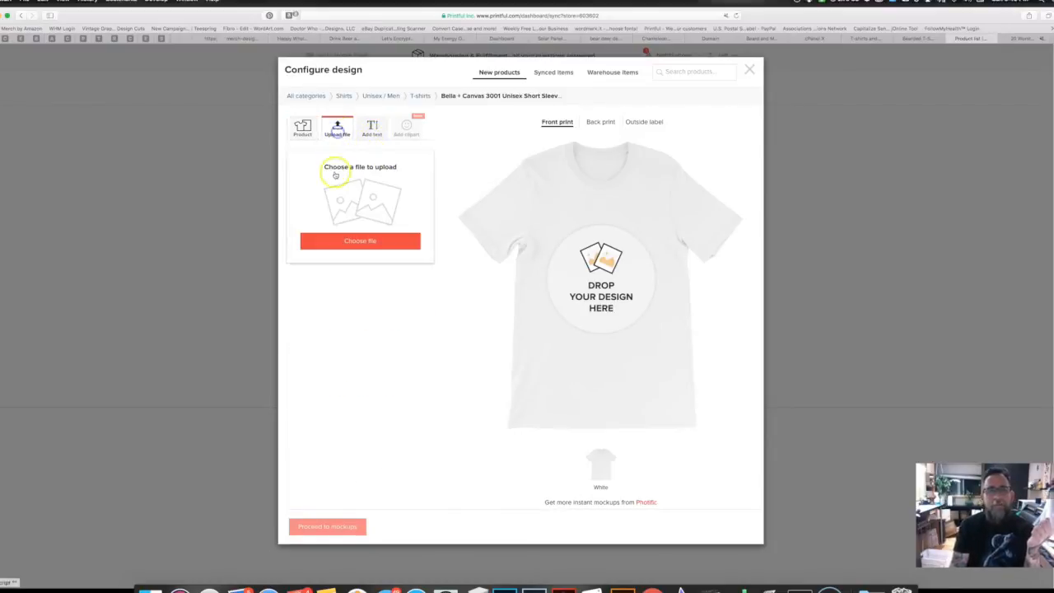
# Step: Search the Cosmic Frogs Vinyl file library for 'beard' and place the first design on the shirt front
pyautogui.click(355, 241)
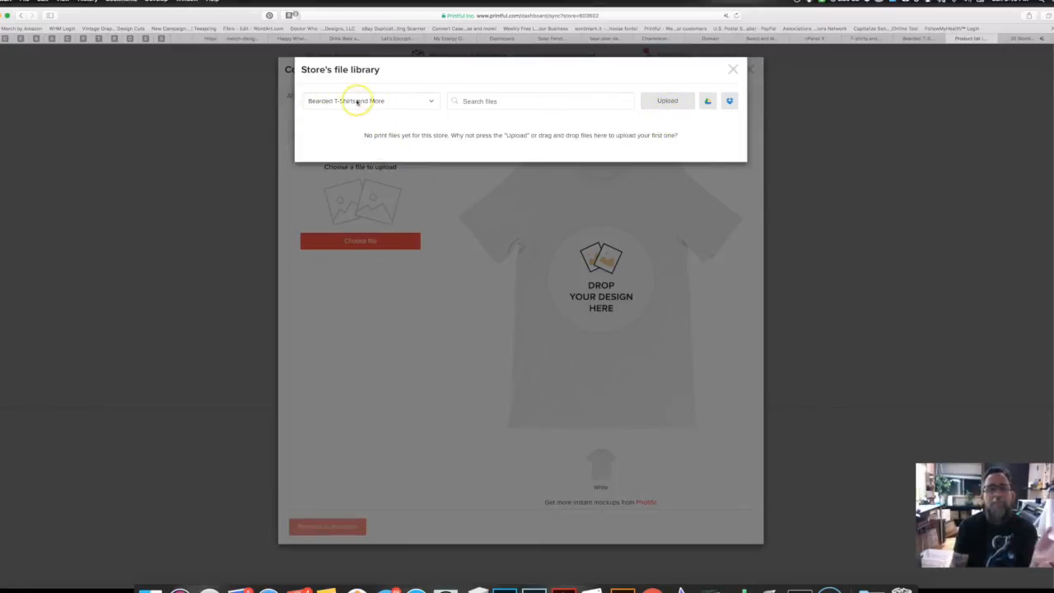
pyautogui.click(429, 101)
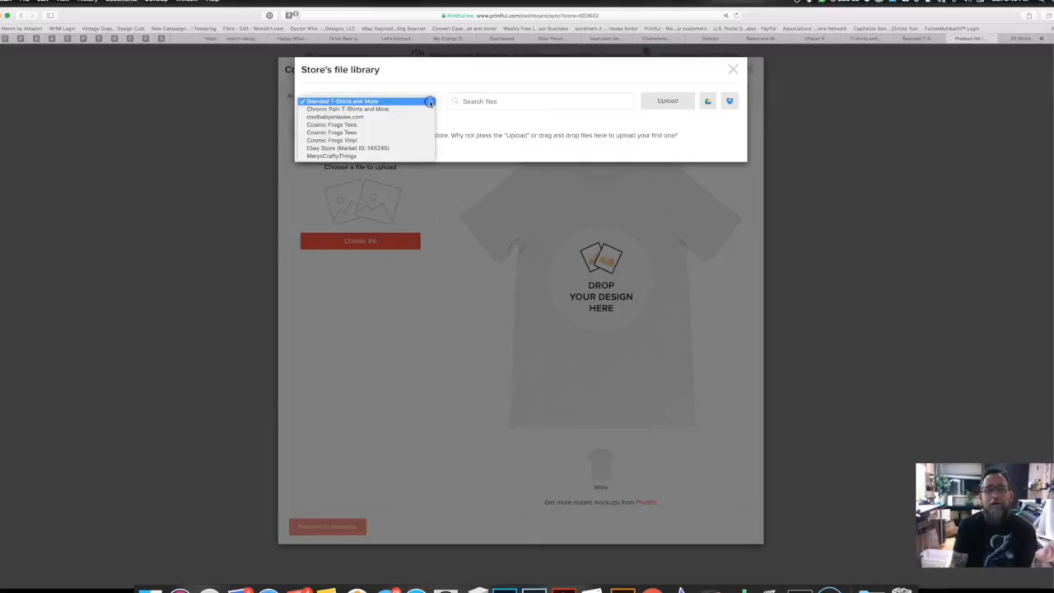
pyautogui.click(356, 140)
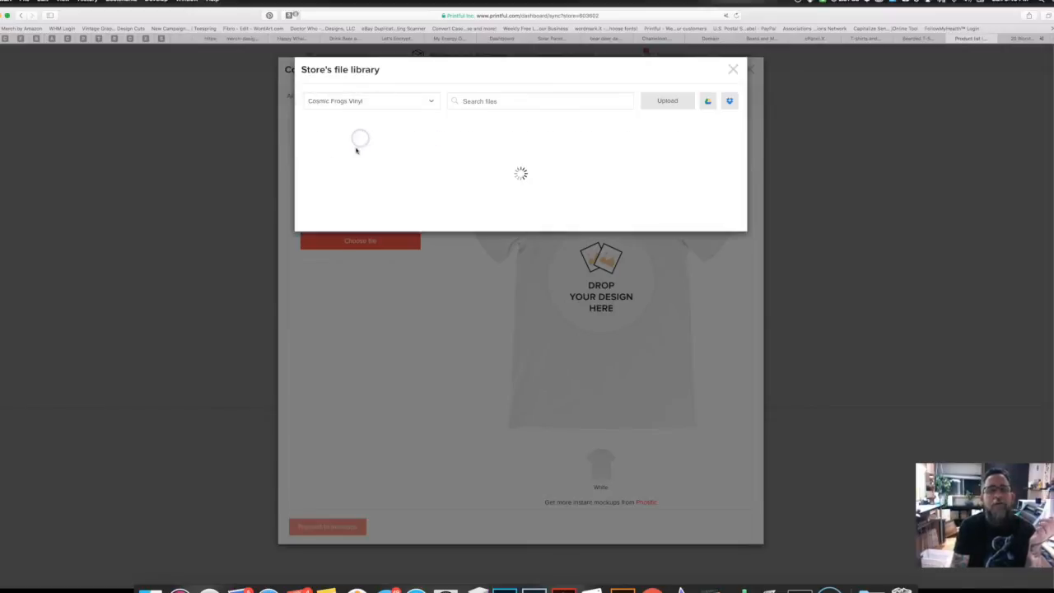
pyautogui.click(476, 102)
pyautogui.write('beard')
pyautogui.press('Return')
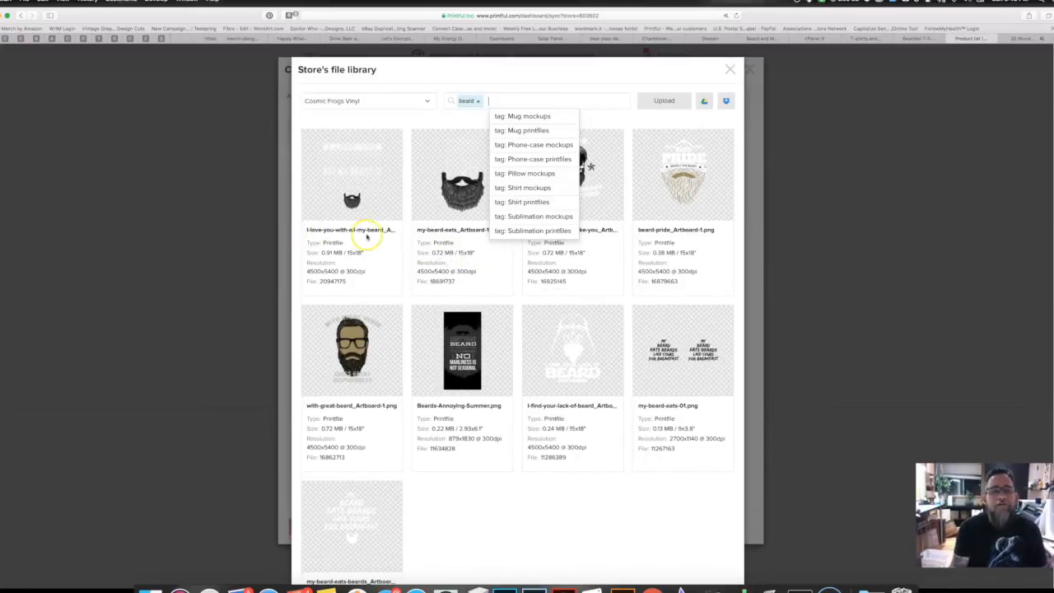
pyautogui.moveTo(375, 242)
pyautogui.click(354, 172)
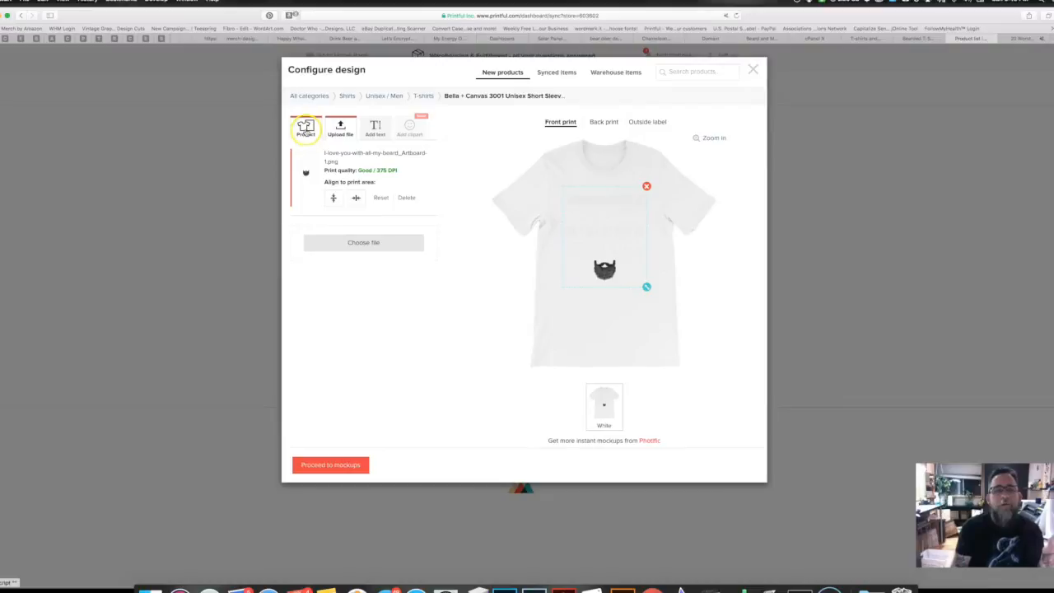
# Step: Swap White for Black as the shirt colour and nudge the design slightly lower
pyautogui.click(305, 127)
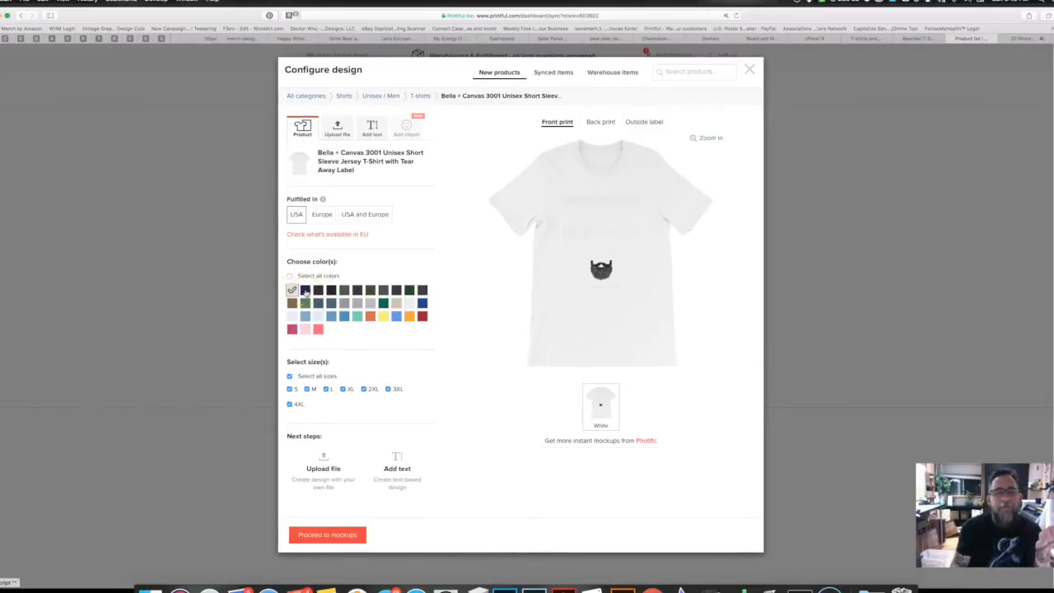
pyautogui.click(304, 290)
pyautogui.click(292, 290)
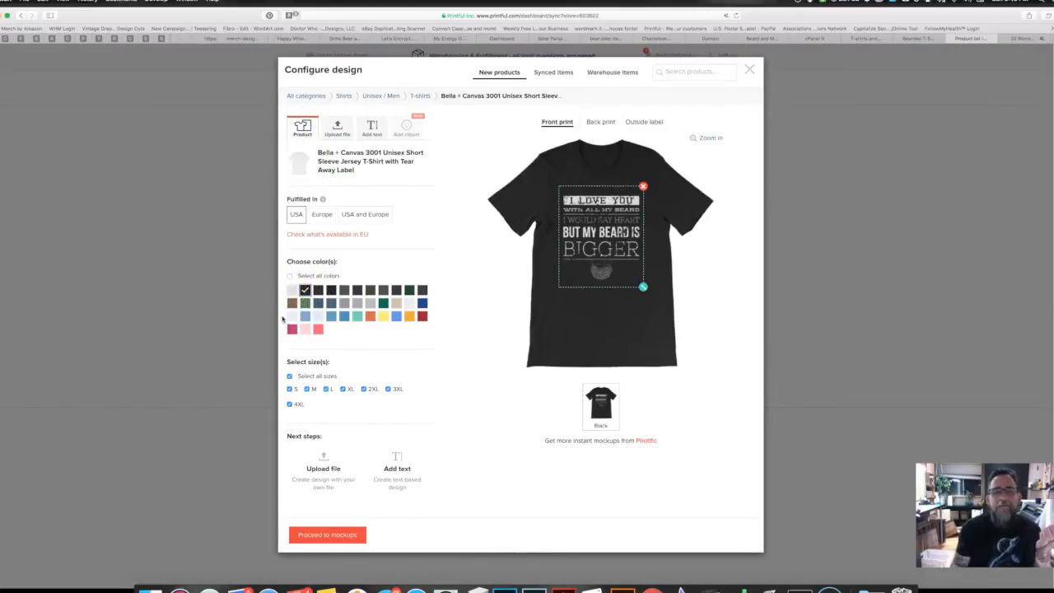
pyautogui.click(606, 240)
pyautogui.moveTo(605, 237); pyautogui.dragTo(605, 248)
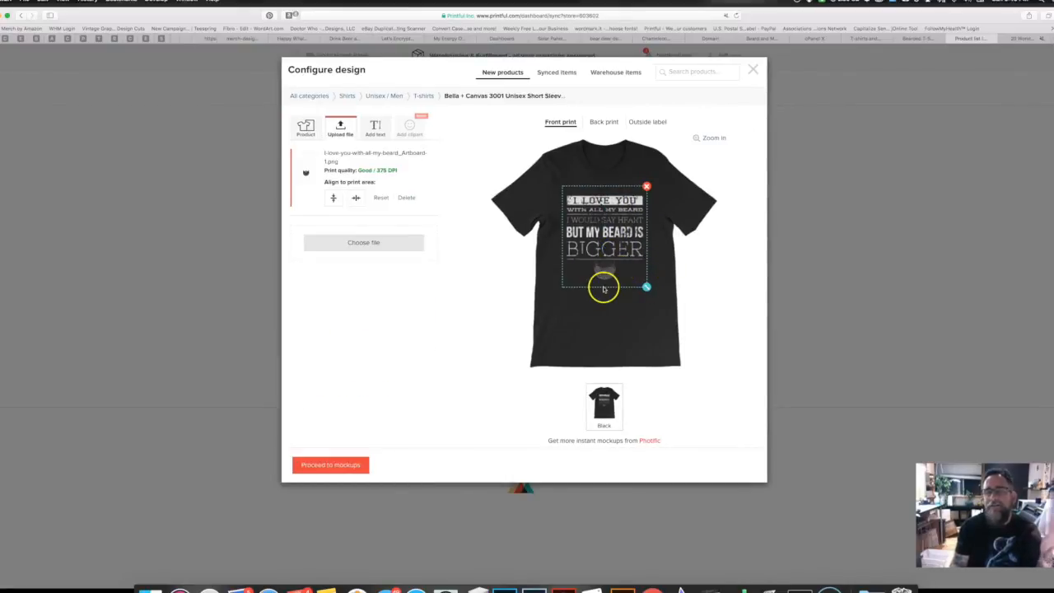
# Step: Add Black Heather, Heather Forest, Heather Midnight Navy, Asphalt and Navy colours
pyautogui.click(304, 126)
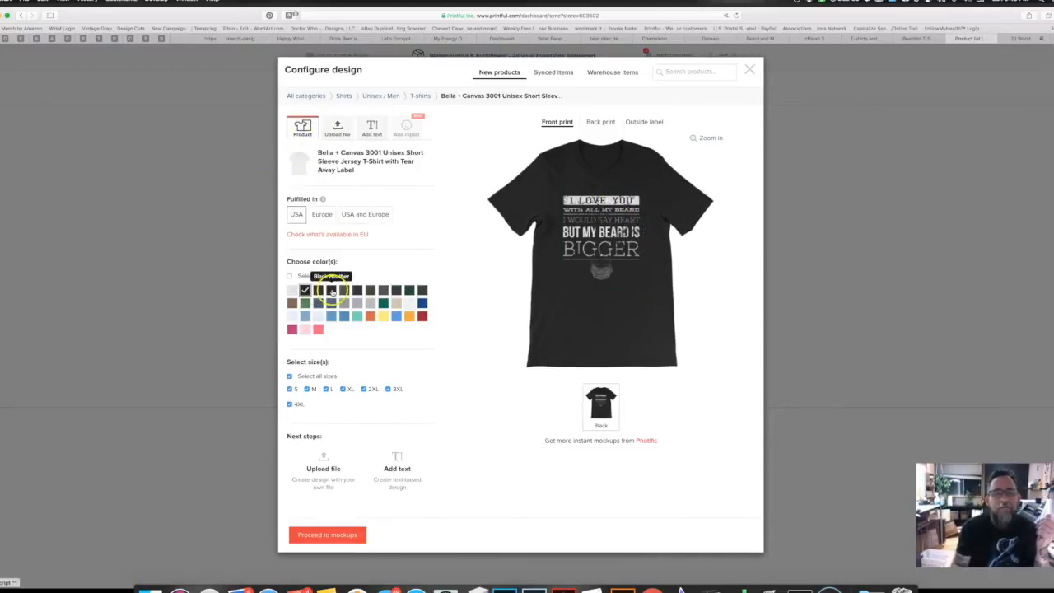
pyautogui.click(331, 291)
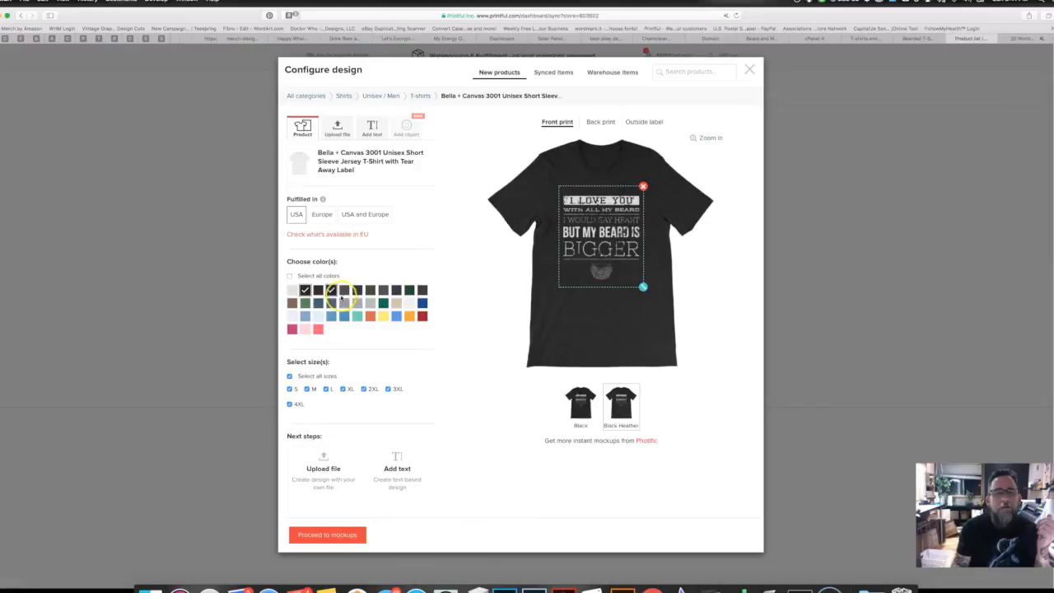
pyautogui.click(344, 290)
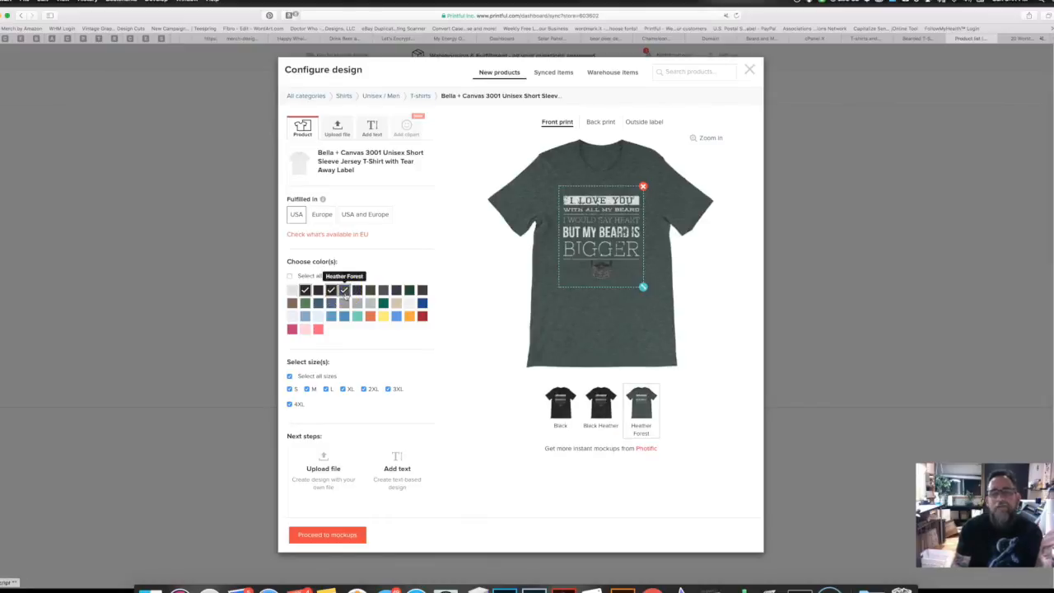
pyautogui.click(357, 290)
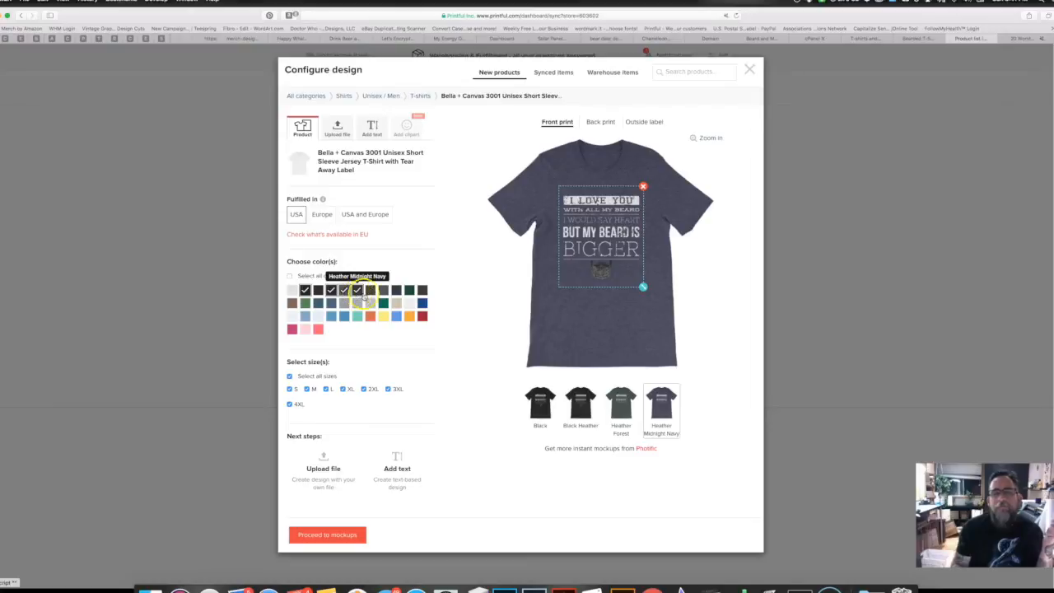
pyautogui.click(370, 291)
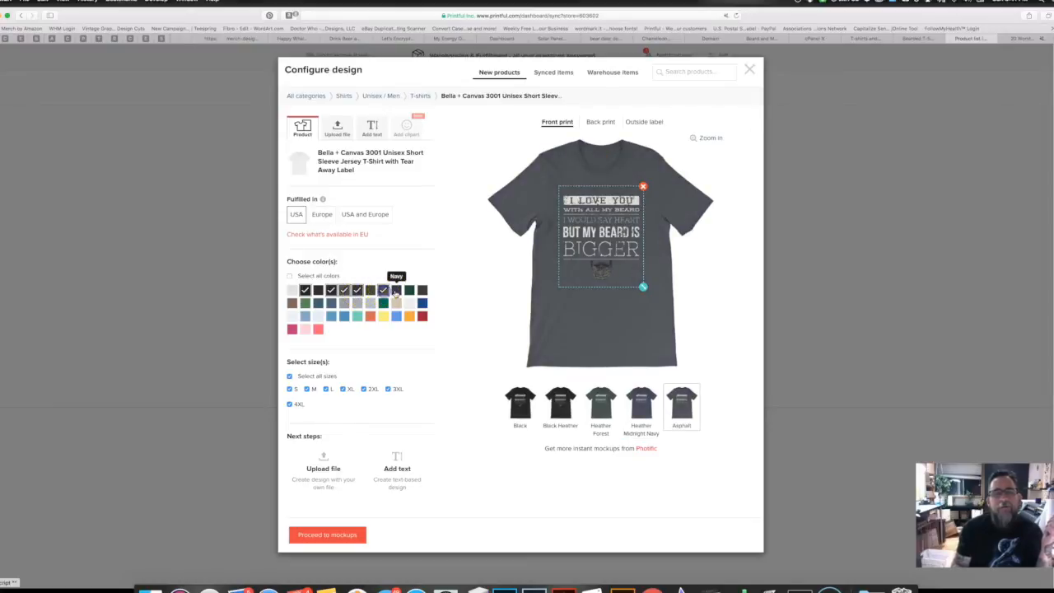
pyautogui.click(396, 291)
pyautogui.click(422, 292)
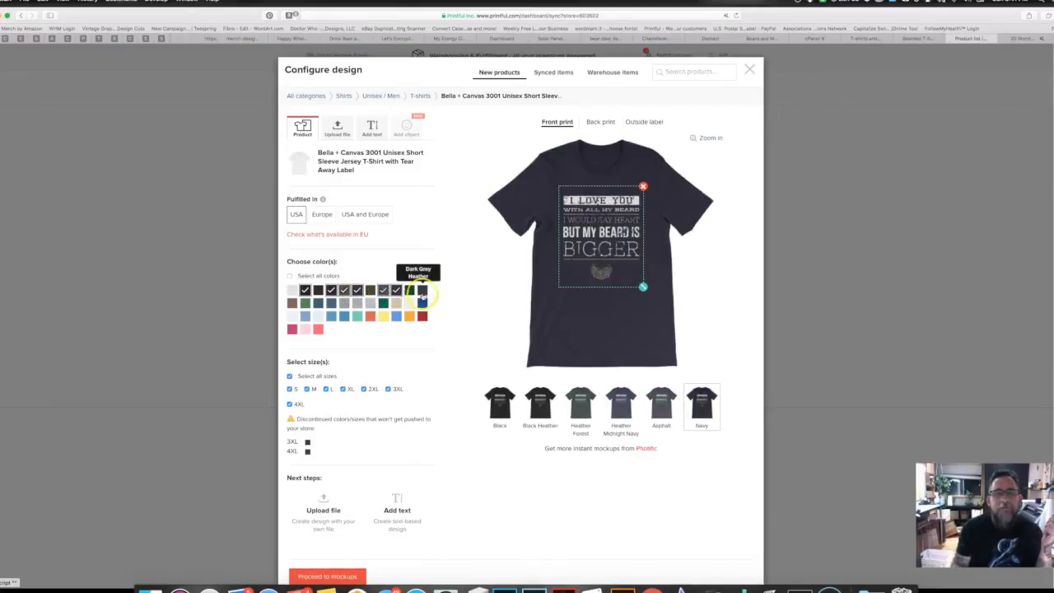
# Step: Add Dark Grey Heather, Heather Deep Teal, Heather Orange, Red and True Royal, then proceed to mockups
pyautogui.click(317, 305)
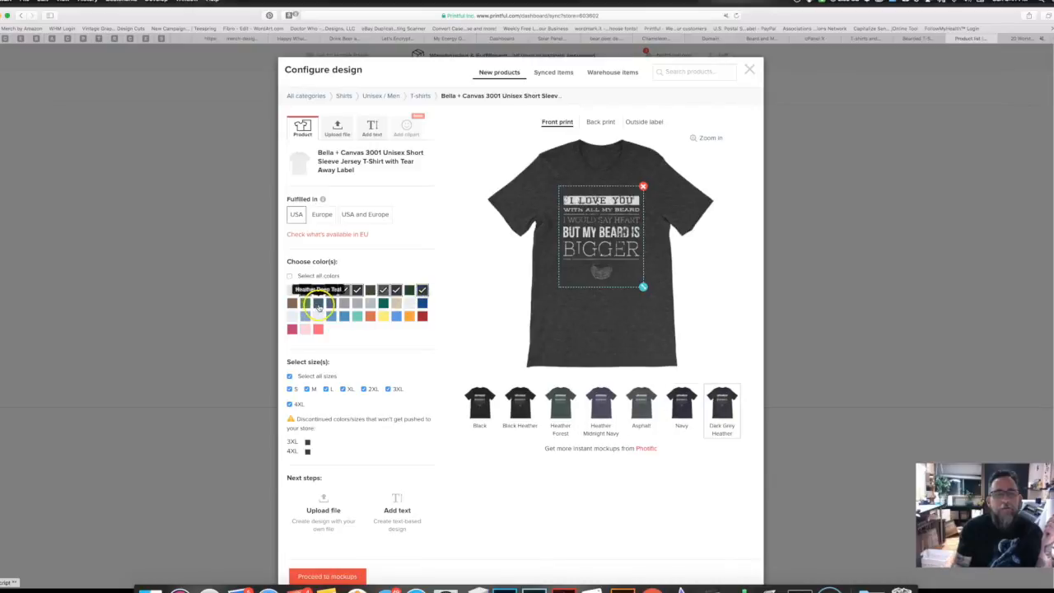
pyautogui.click(396, 304)
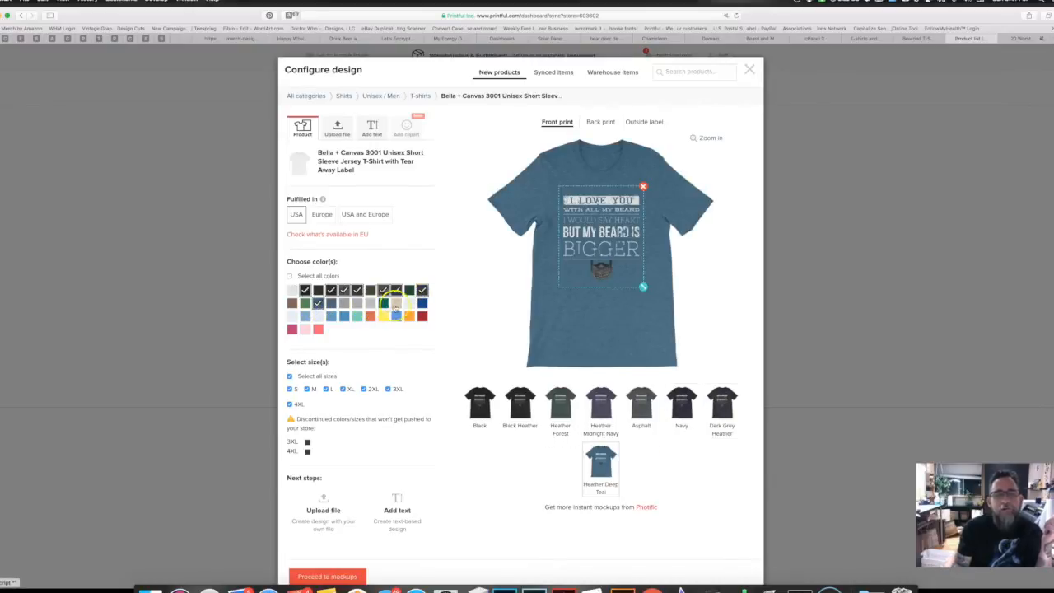
pyautogui.click(369, 316)
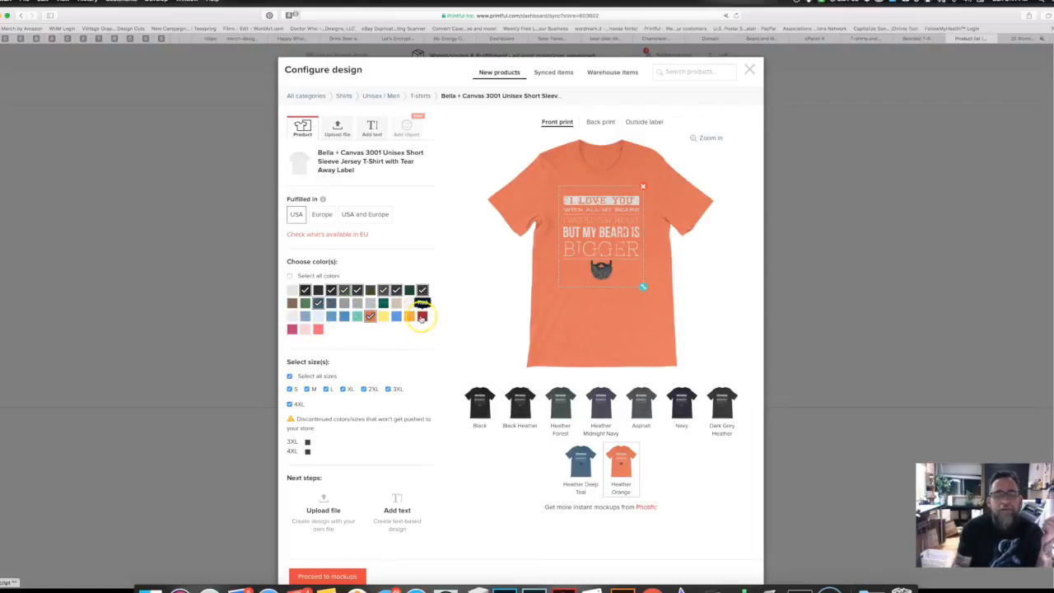
pyautogui.click(422, 317)
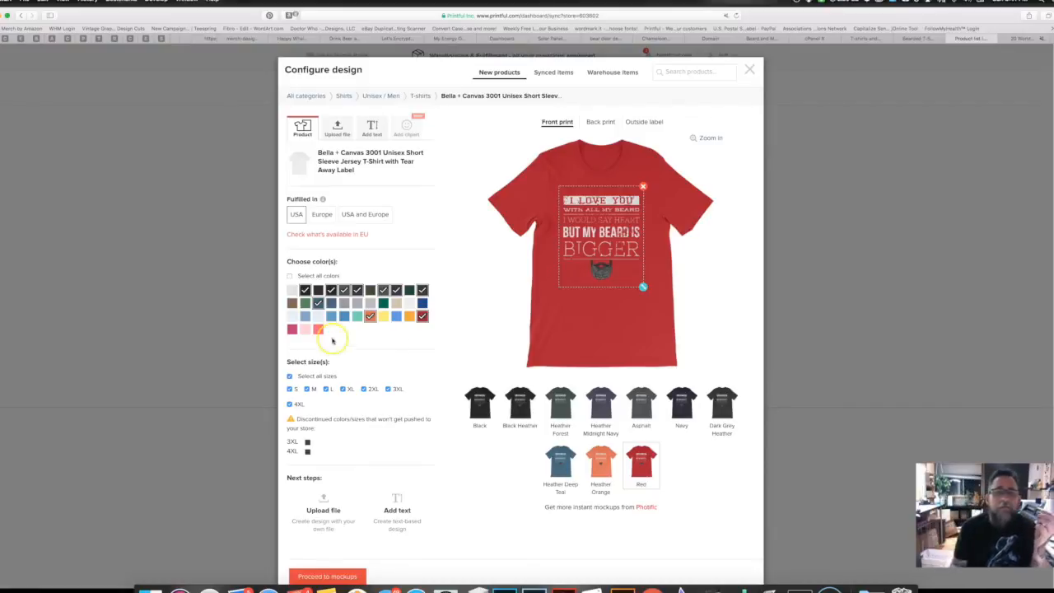
pyautogui.click(422, 303)
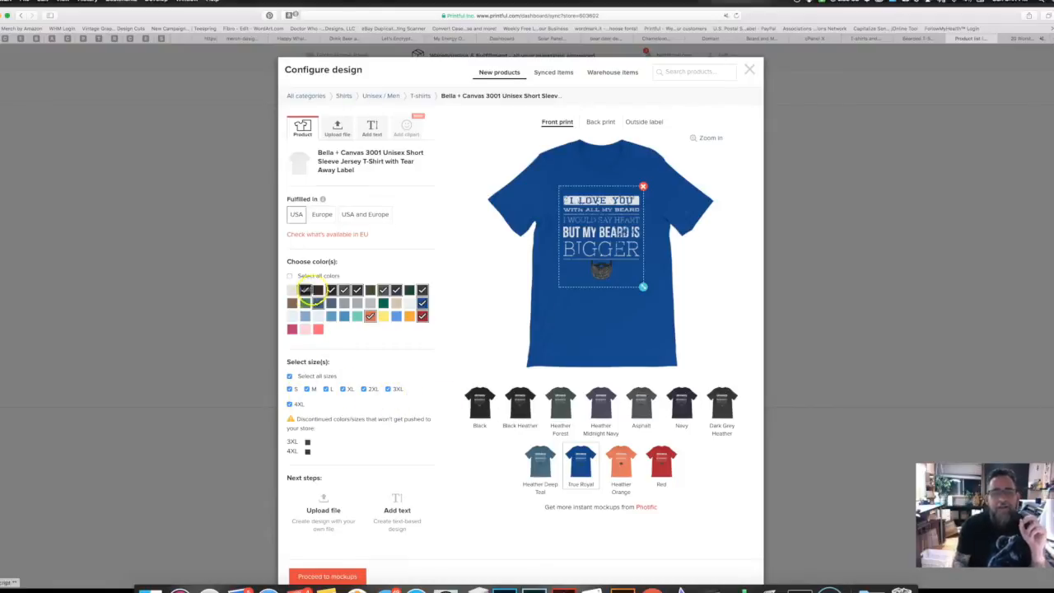
pyautogui.click(318, 302)
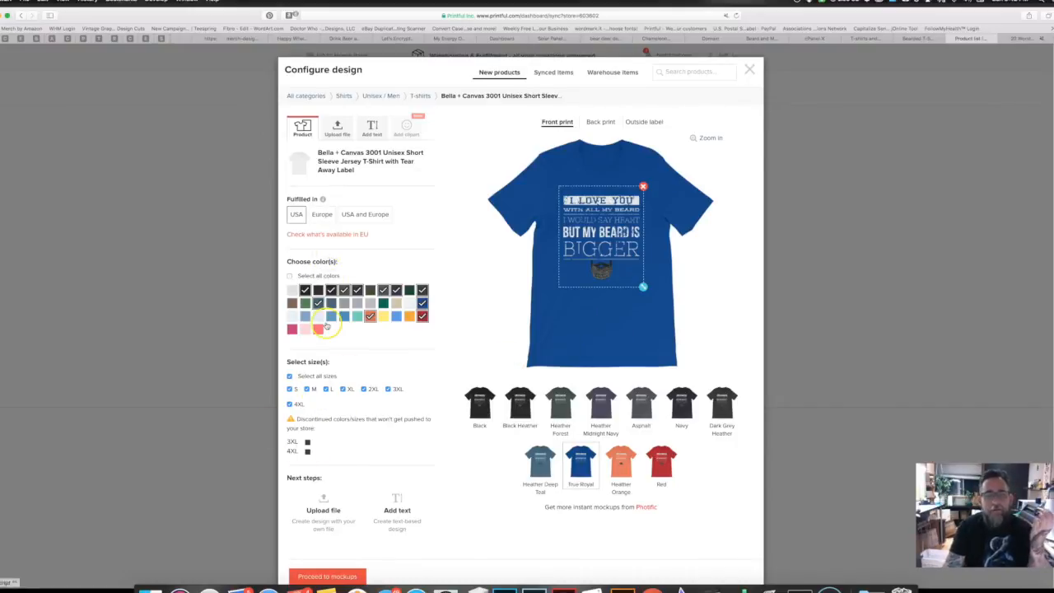
pyautogui.scroll(-2, 332, 325)
pyautogui.click(327, 509)
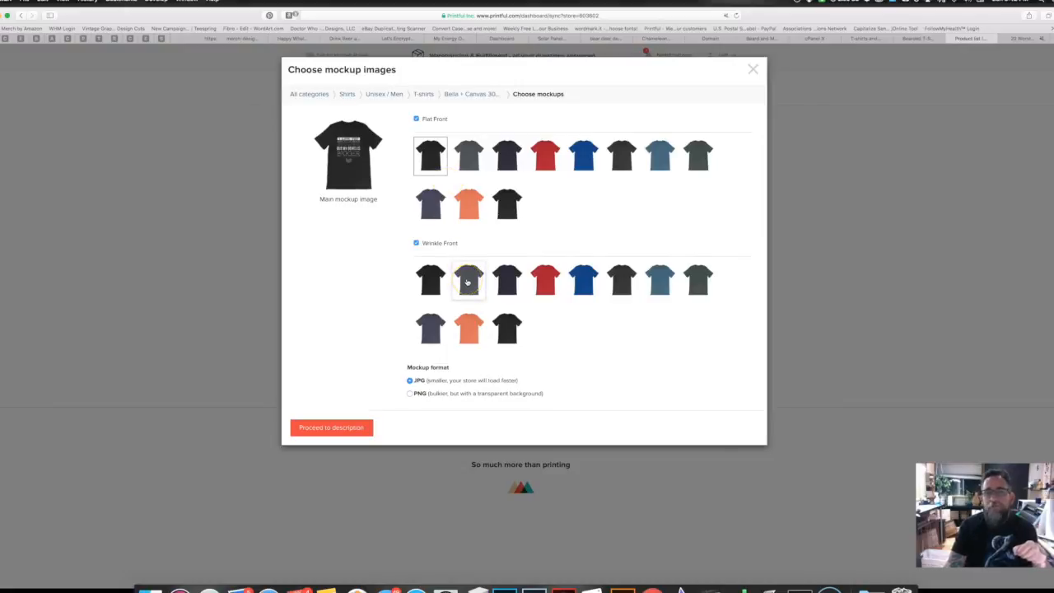
# Step: Drop the Flat Front mockups, keeping only Wrinkle Front, and continue to the description step
pyautogui.click(416, 120)
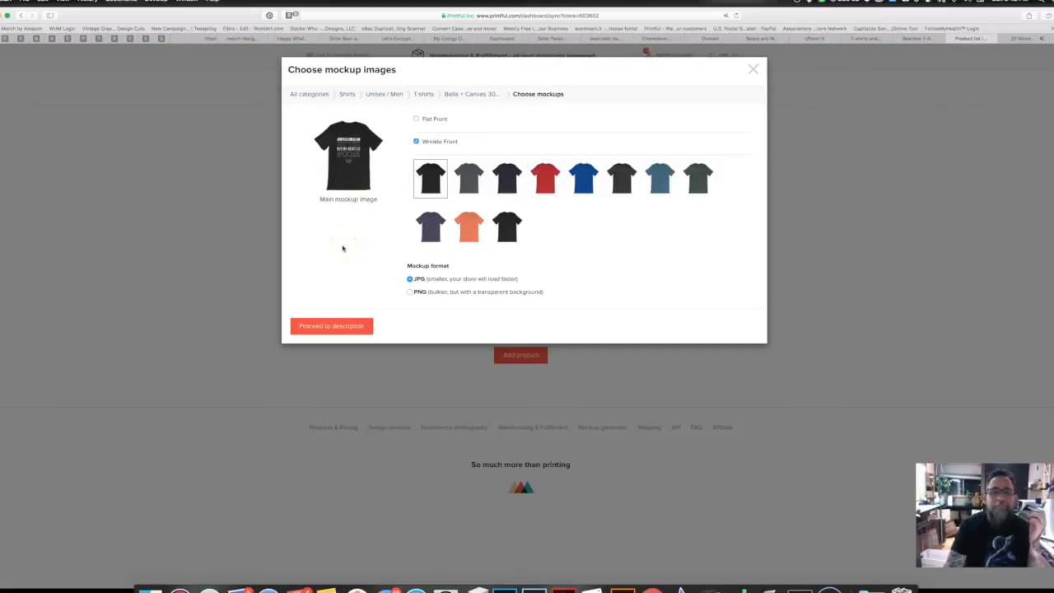
pyautogui.click(331, 326)
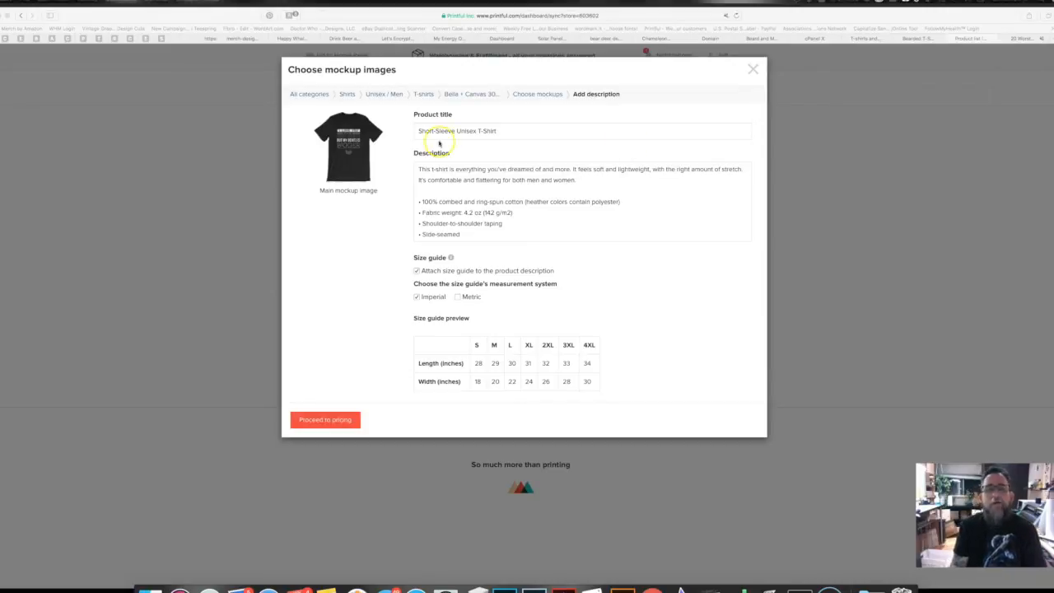
# Step: Prefix the product title with 'Mines Bigger and More Powerful Nuclear Button Funny'
pyautogui.doubleClick(417, 130)
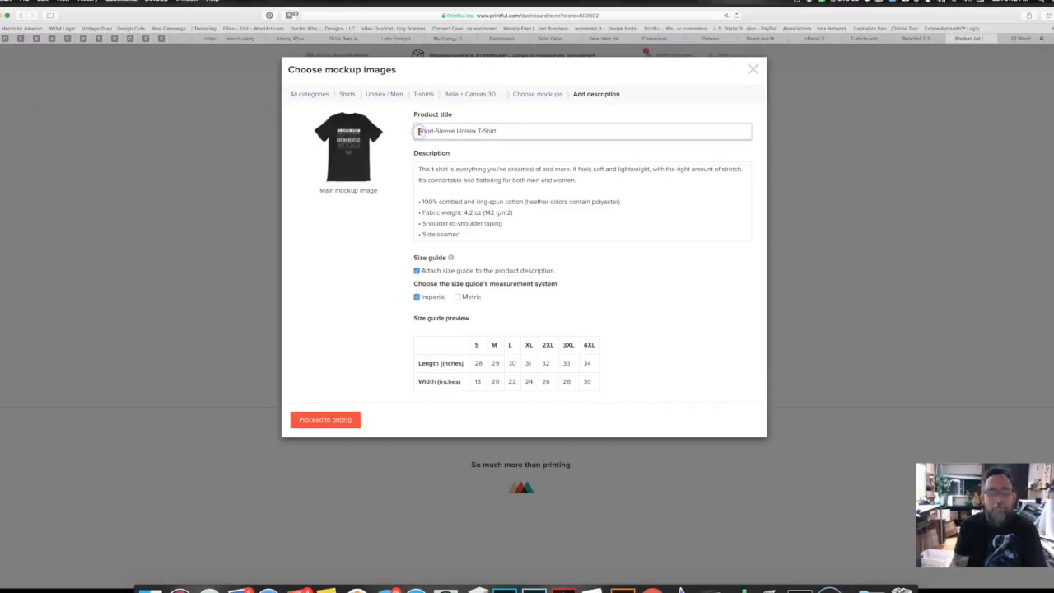
pyautogui.write('Miles Bigger and More Powerful Nuclear Button Funny T-Shirt')
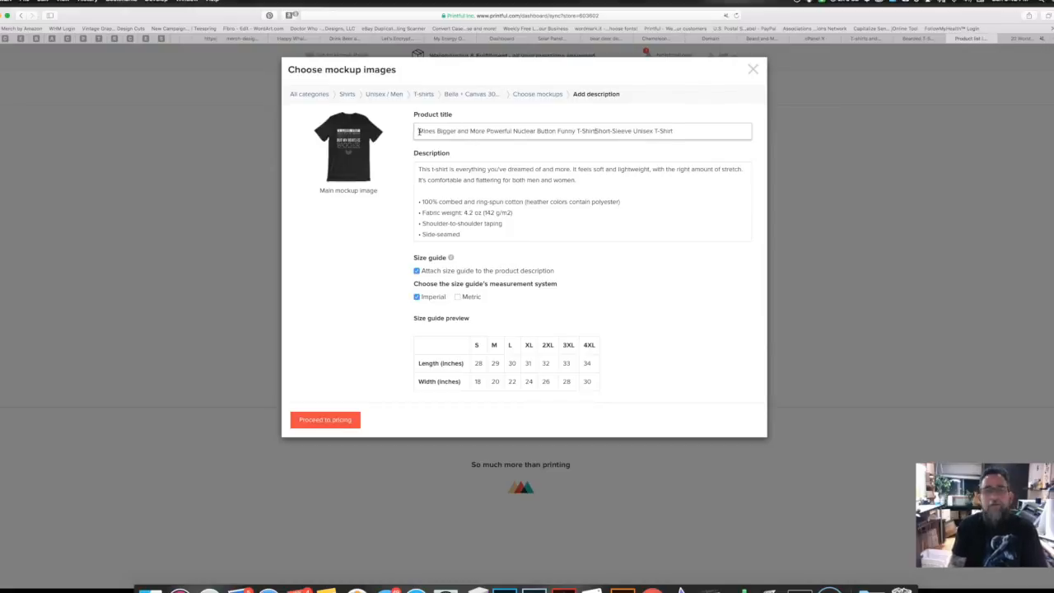
pyautogui.press('BackSpace')
pyautogui.press('BackSpace')
pyautogui.press('BackSpace')
pyautogui.press('BackSpace')
pyautogui.press('BackSpace')
pyautogui.press('BackSpace')
pyautogui.press('BackSpace')
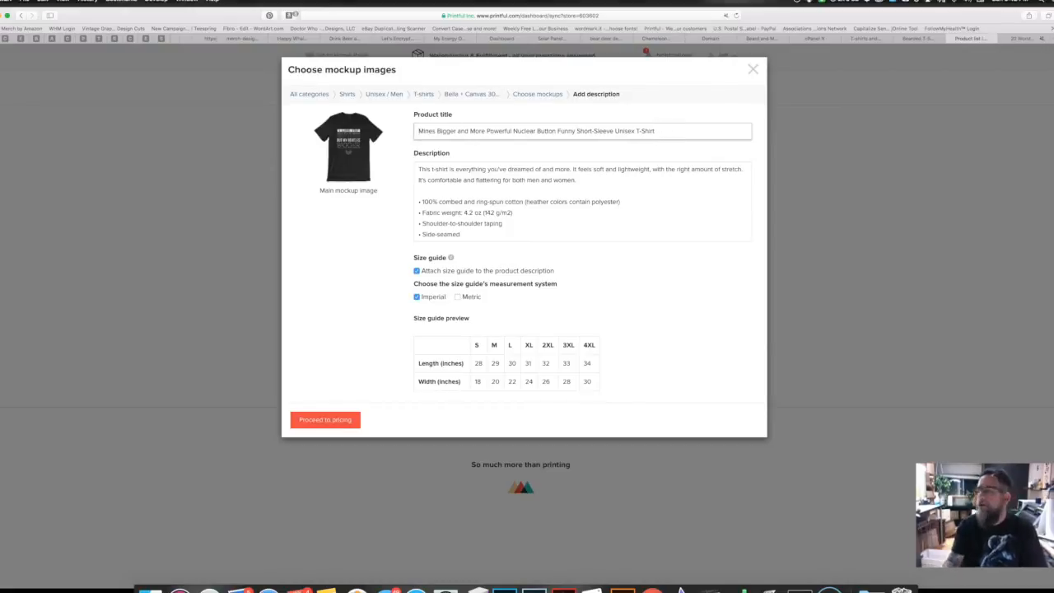
# Step: Paste the nuclear-button intro paragraph at the top of the description, then proceed to pricing
pyautogui.press('super+Tab')
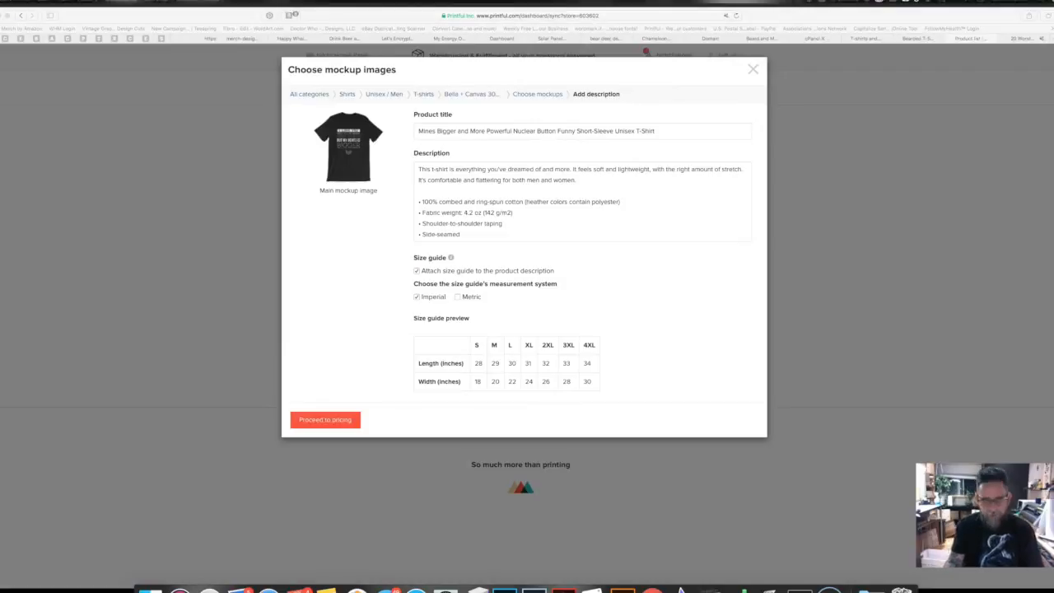
pyautogui.click(419, 169)
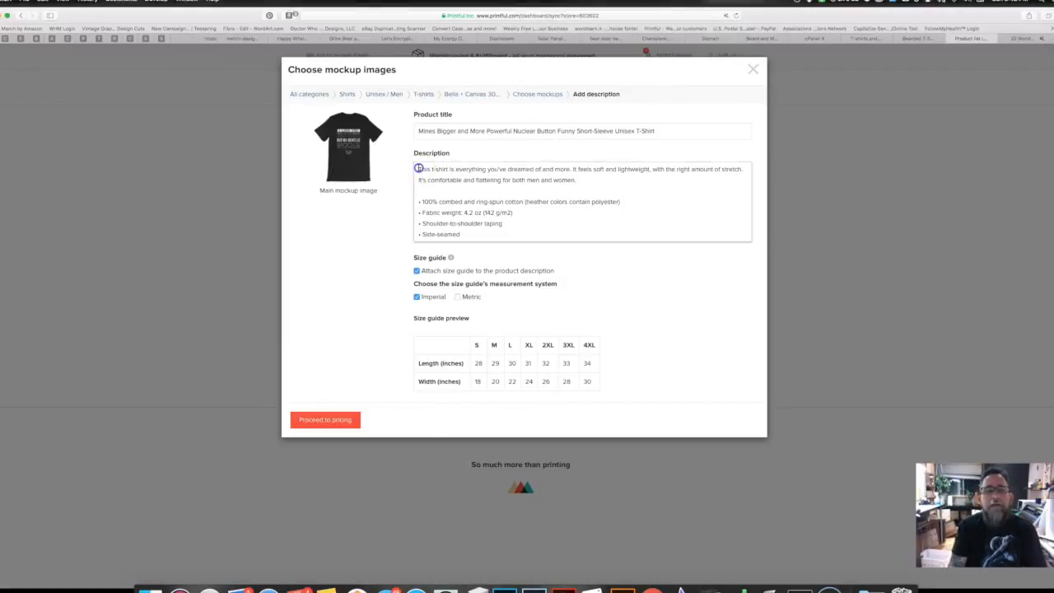
pyautogui.write('Got to make fun or it, no other way to stay sane in the political one upmanship of nuclear buttons. Play on the political tweets between US and North Korea. Whose is really bigger?')
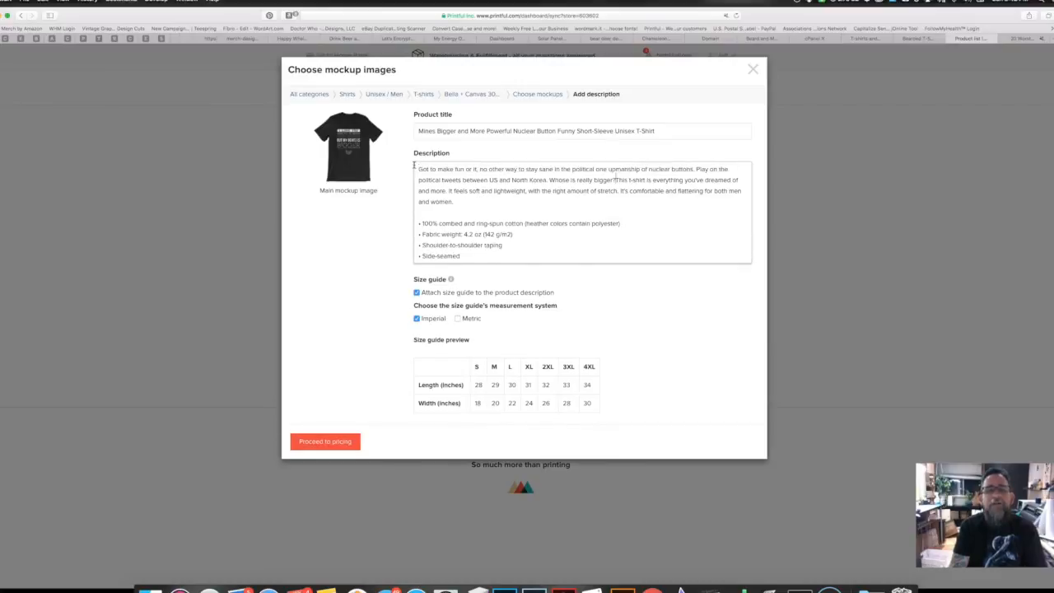
pyautogui.press('Return')
pyautogui.press('Return')
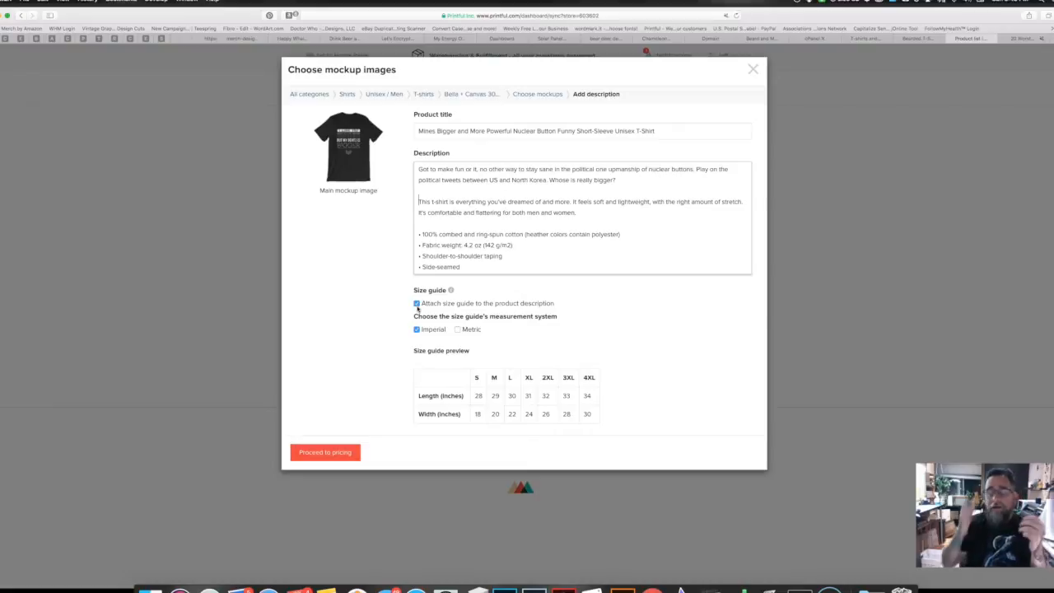
pyautogui.click(325, 453)
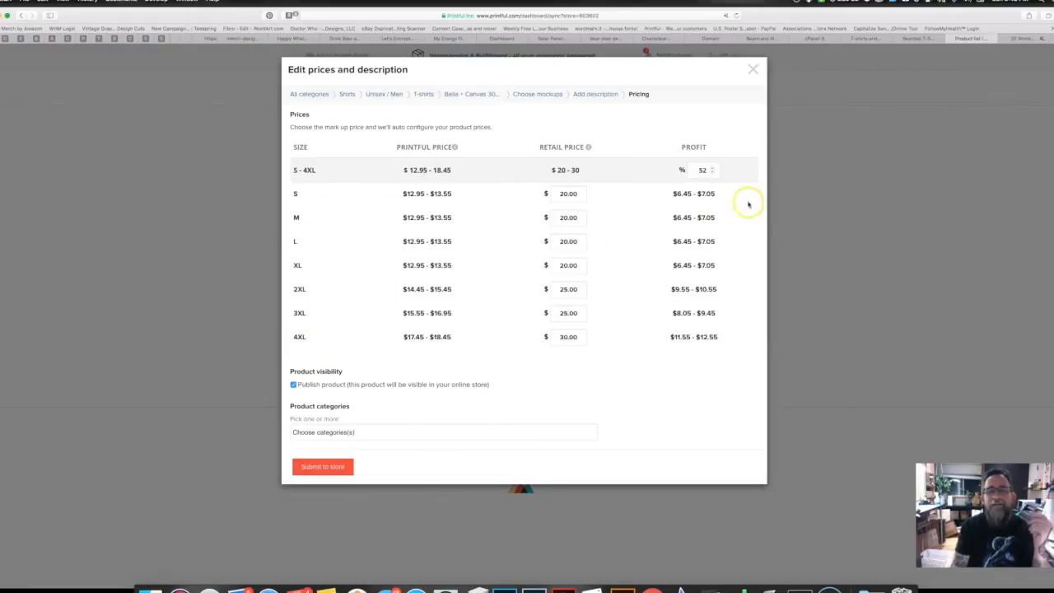
# Step: Lower profit to 40%, assign the Unisex T-Shirts category, and submit the shirt to the store
pyautogui.click(712, 173)
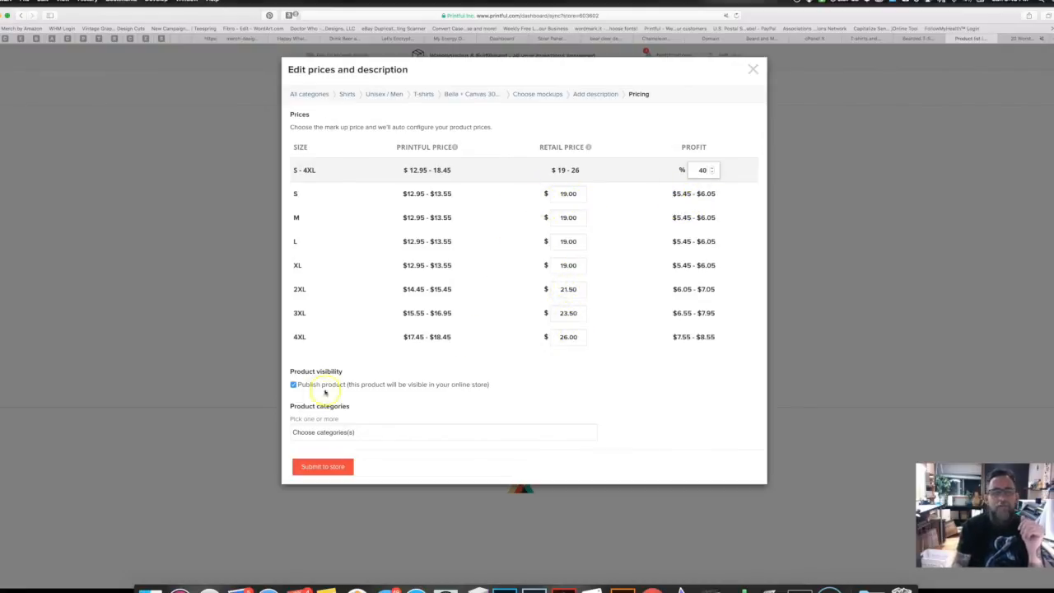
pyautogui.click(355, 432)
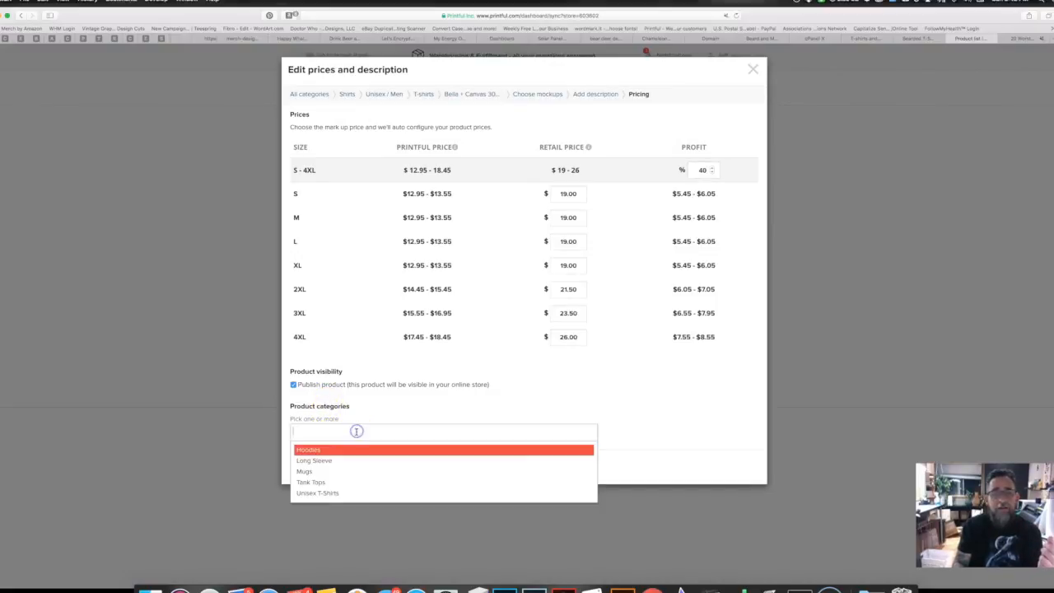
pyautogui.click(323, 493)
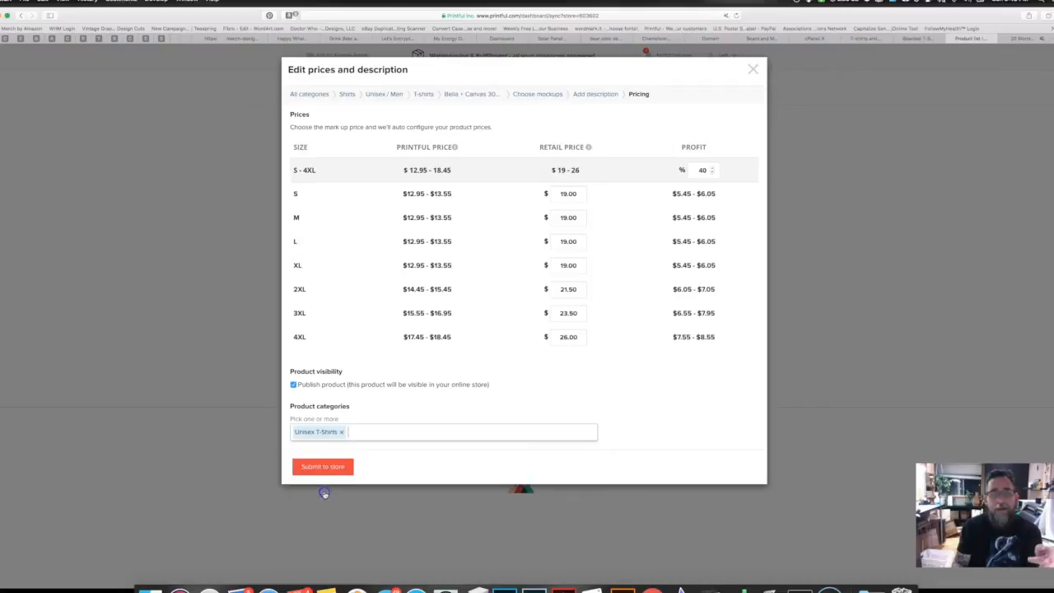
pyautogui.click(324, 466)
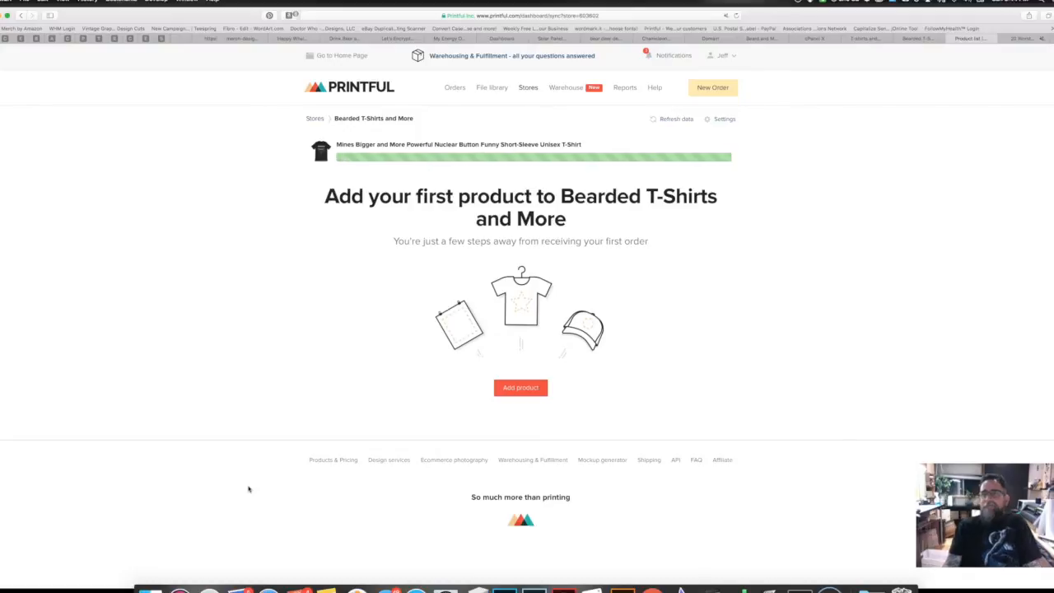
# Step: Check the Printful sync, reload WooCommerce Products, and open the Nuclear Button shirt's edit page
pyautogui.click(919, 38)
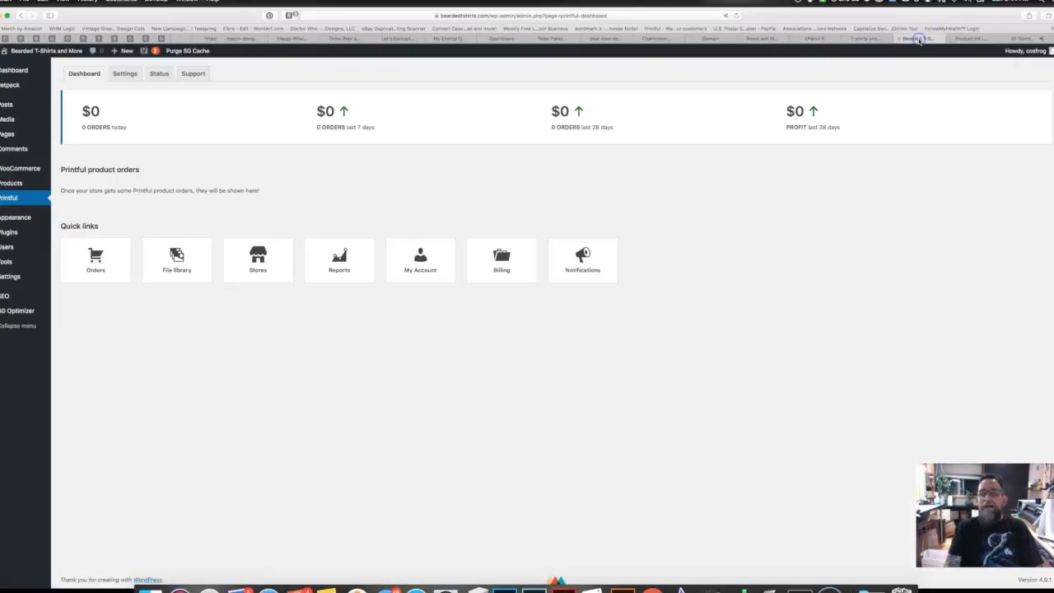
pyautogui.click(10, 183)
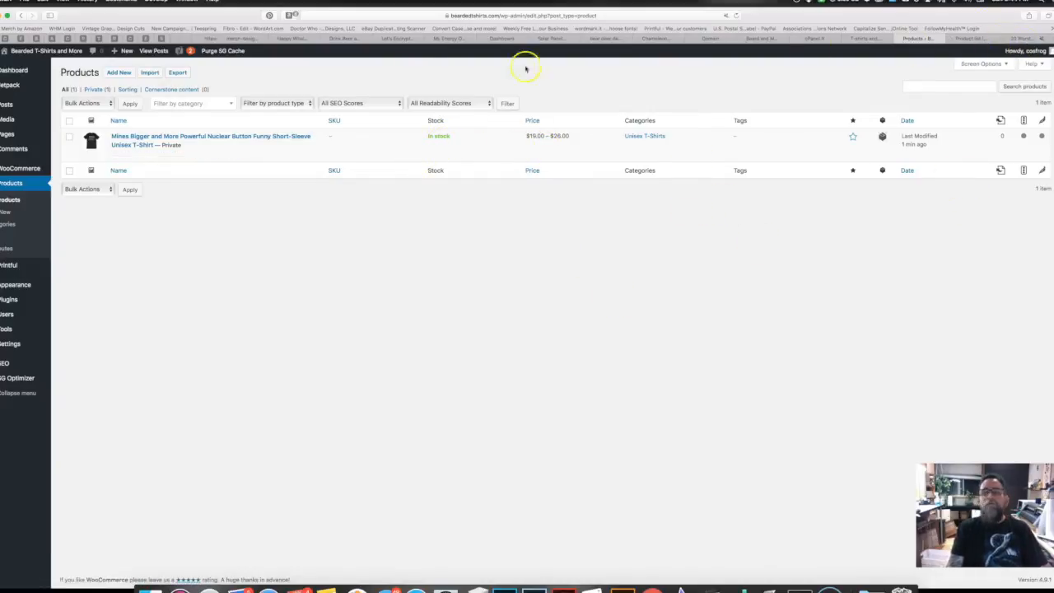
pyautogui.click(971, 39)
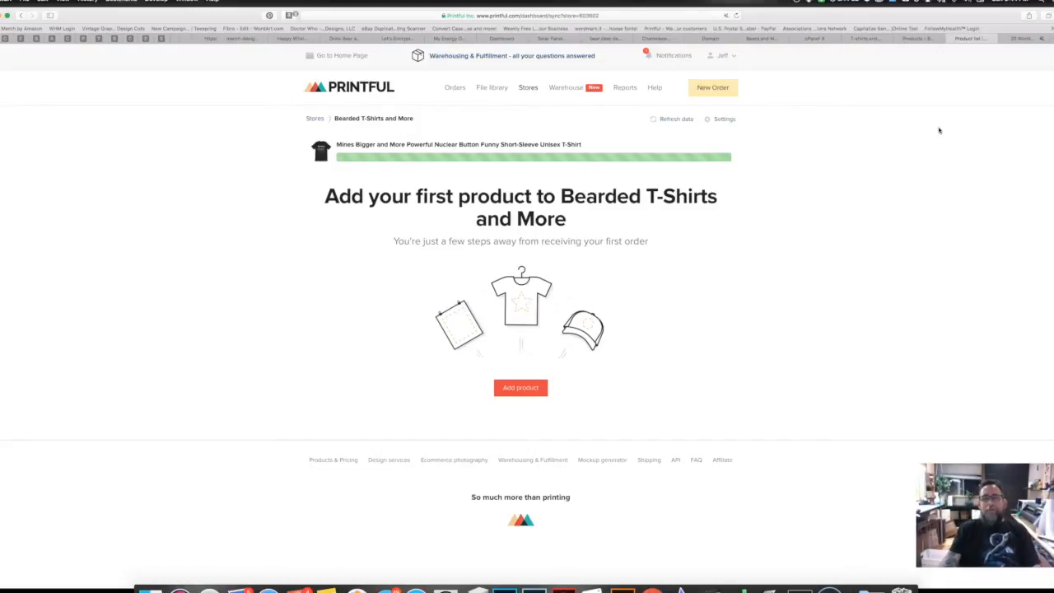
pyautogui.click(752, 302)
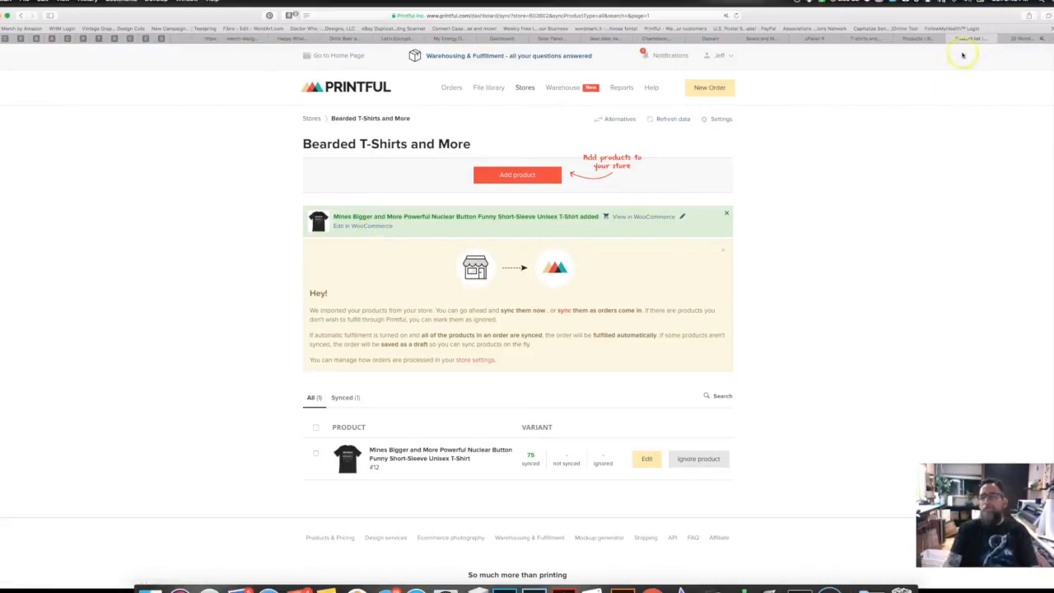
pyautogui.click(912, 39)
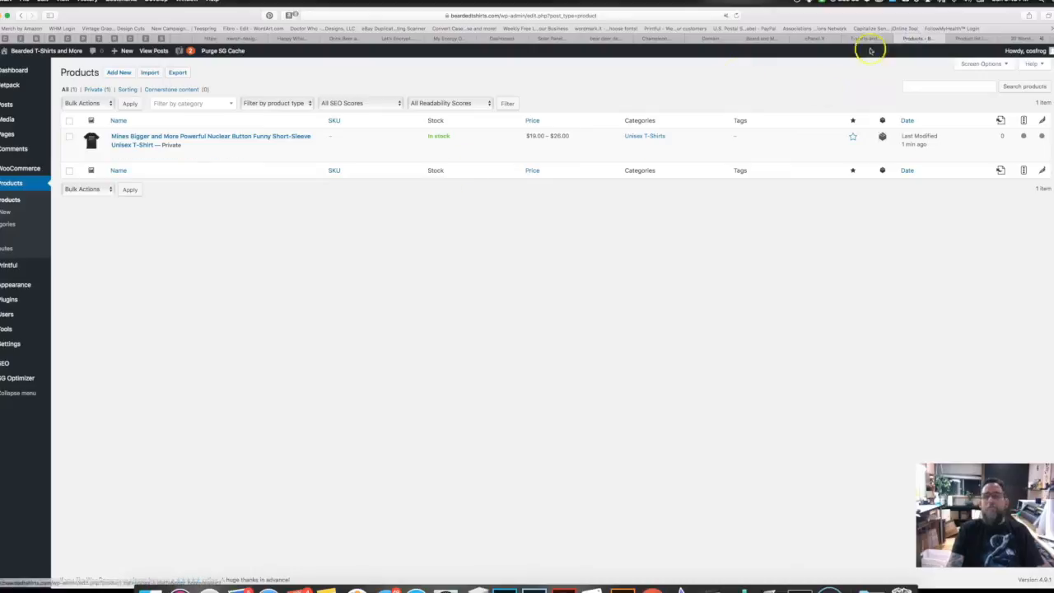
pyautogui.click(736, 16)
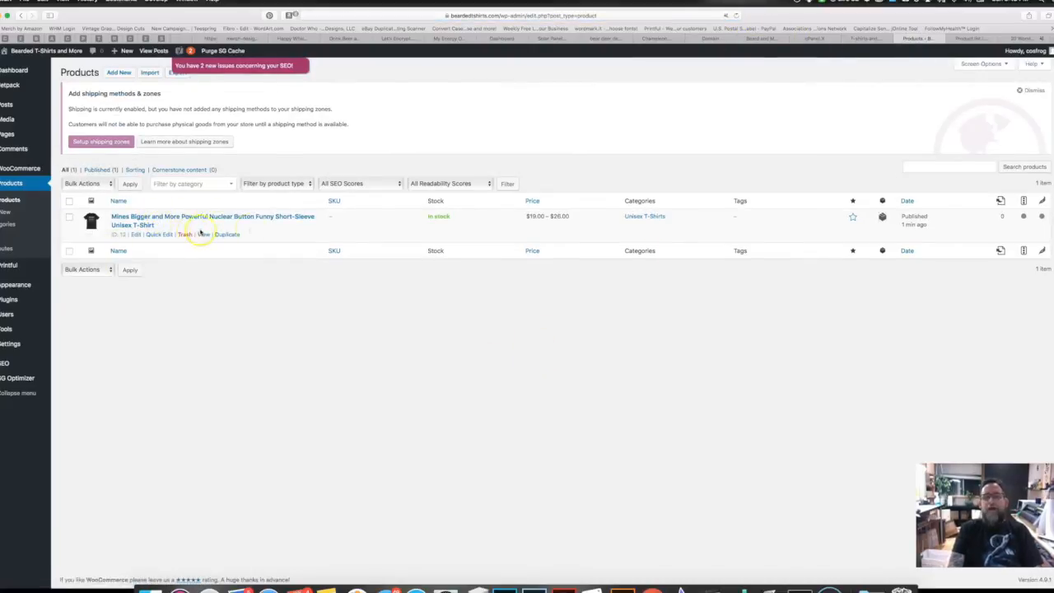
pyautogui.click(136, 233)
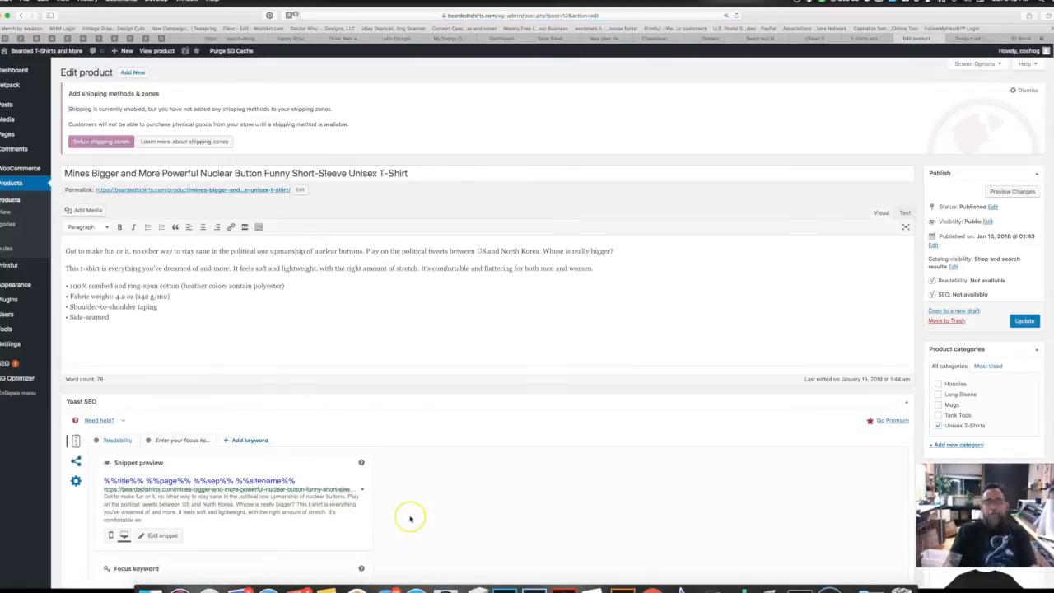
# Step: Scroll through the product edit page and collapse the SEO panel to reveal Product data
pyautogui.scroll(-5, 410, 518)
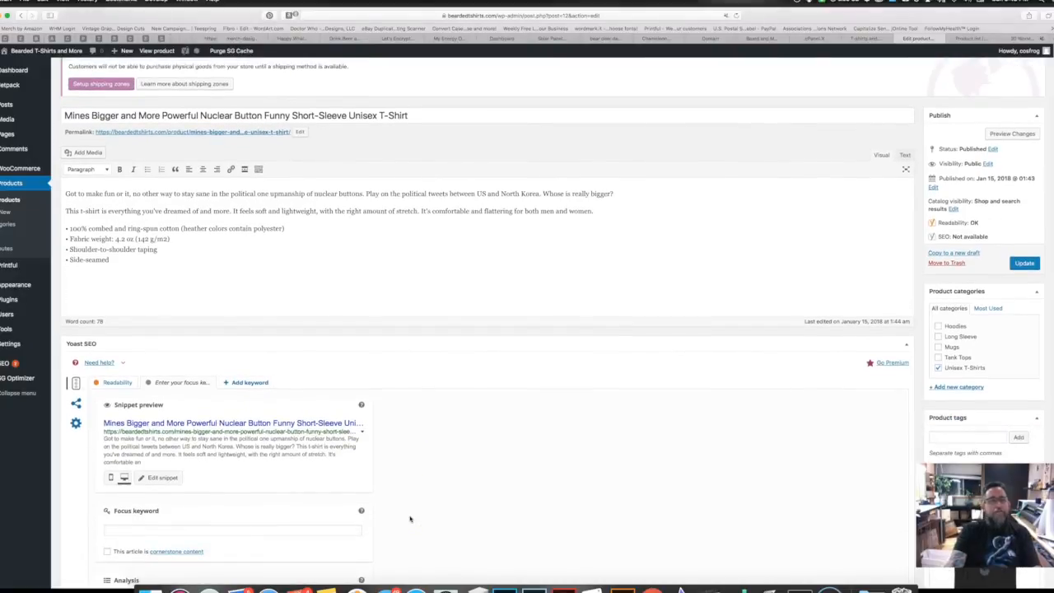
pyautogui.scroll(-1, 410, 519)
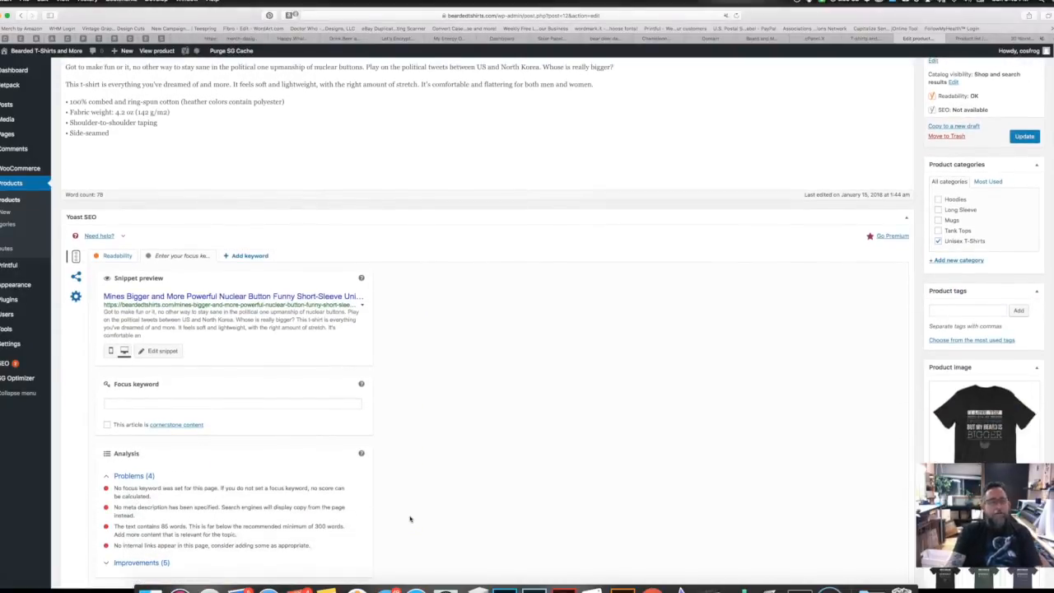
pyautogui.scroll(-3, 410, 518)
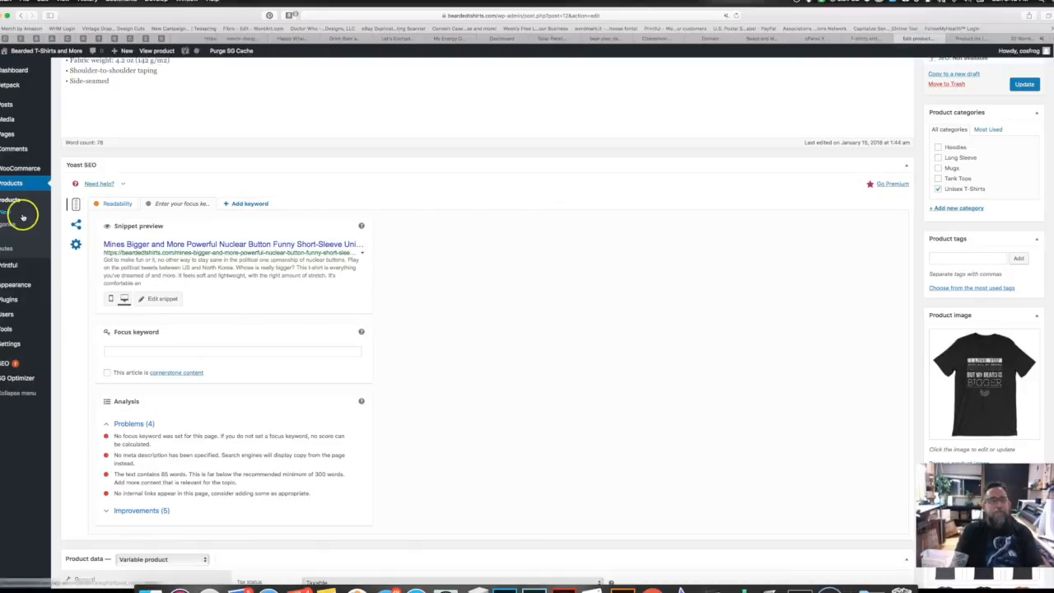
pyautogui.scroll(-1, 288, 376)
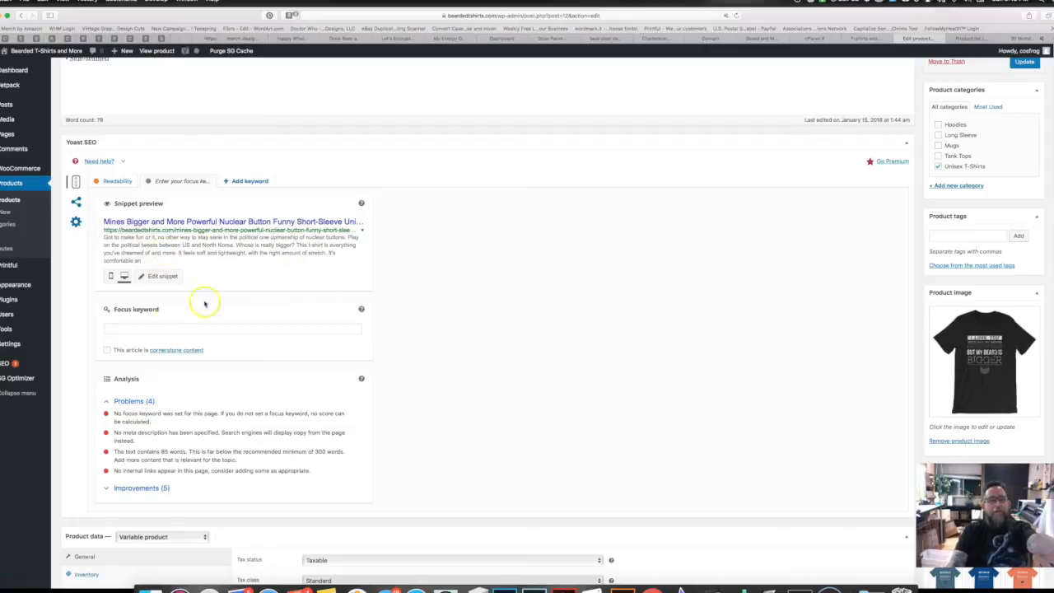
pyautogui.scroll(-2, 207, 361)
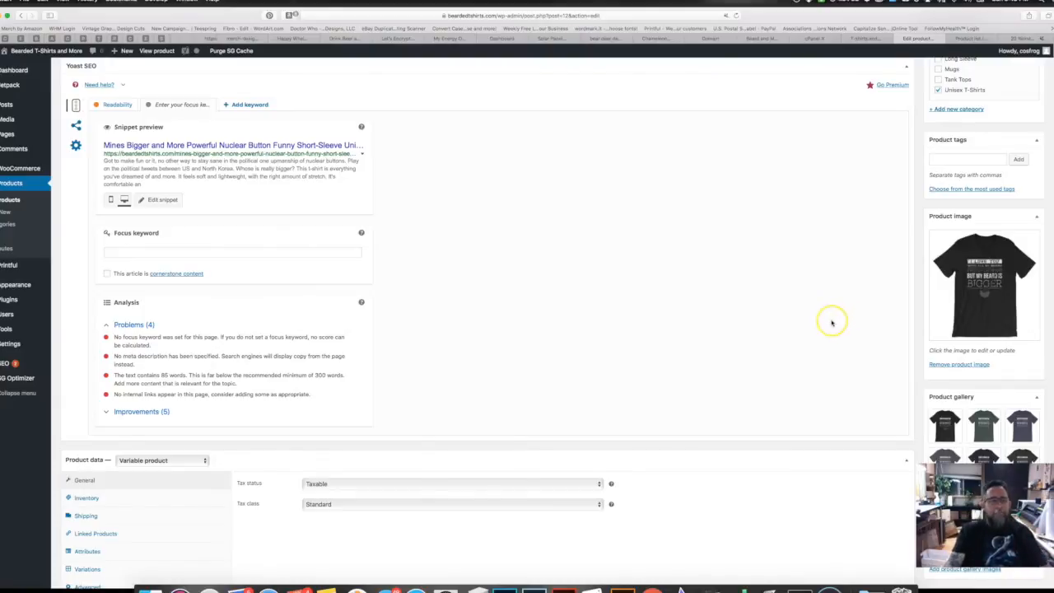
pyautogui.scroll(5, 827, 324)
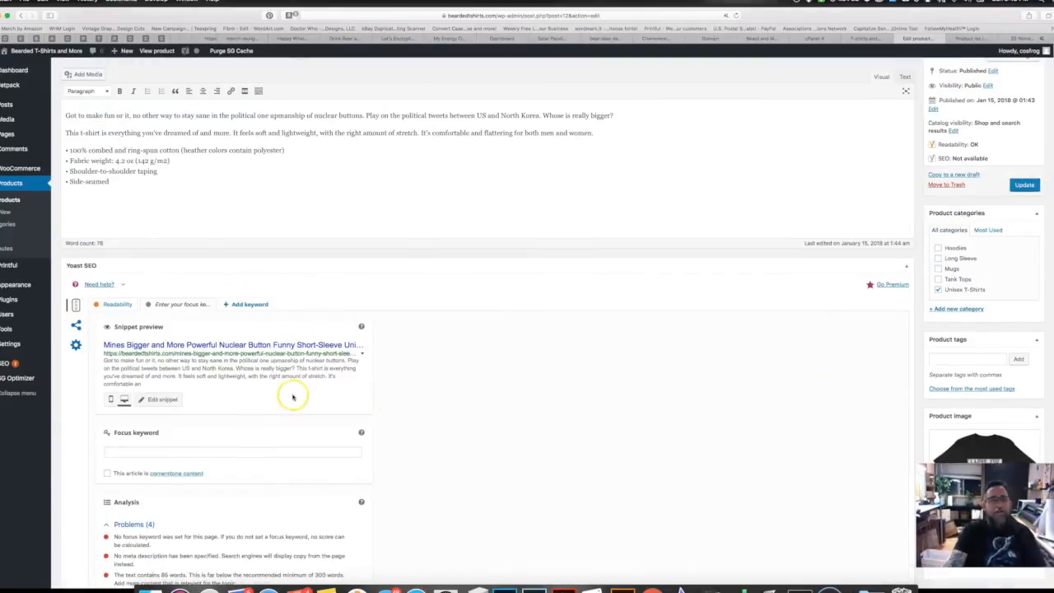
pyautogui.scroll(1, 218, 436)
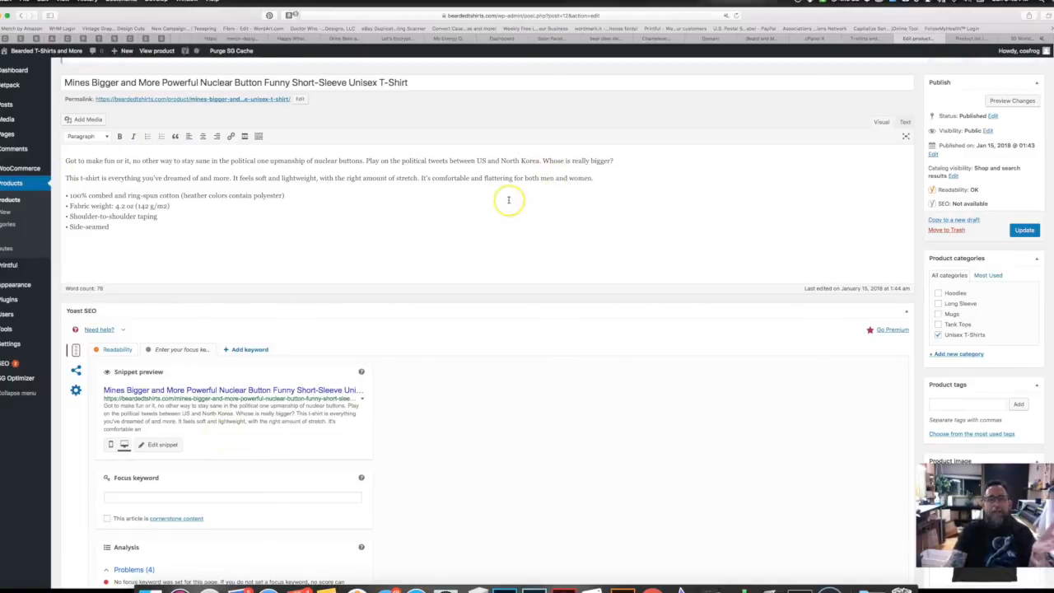
pyautogui.scroll(-2, 217, 237)
pyautogui.scroll(-1, 217, 237)
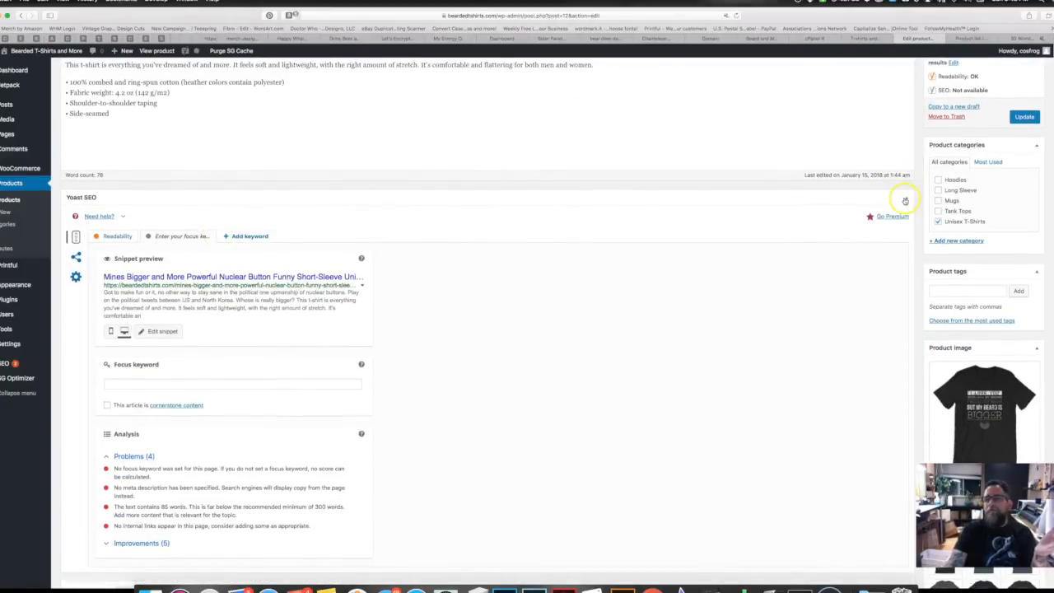
pyautogui.click(905, 200)
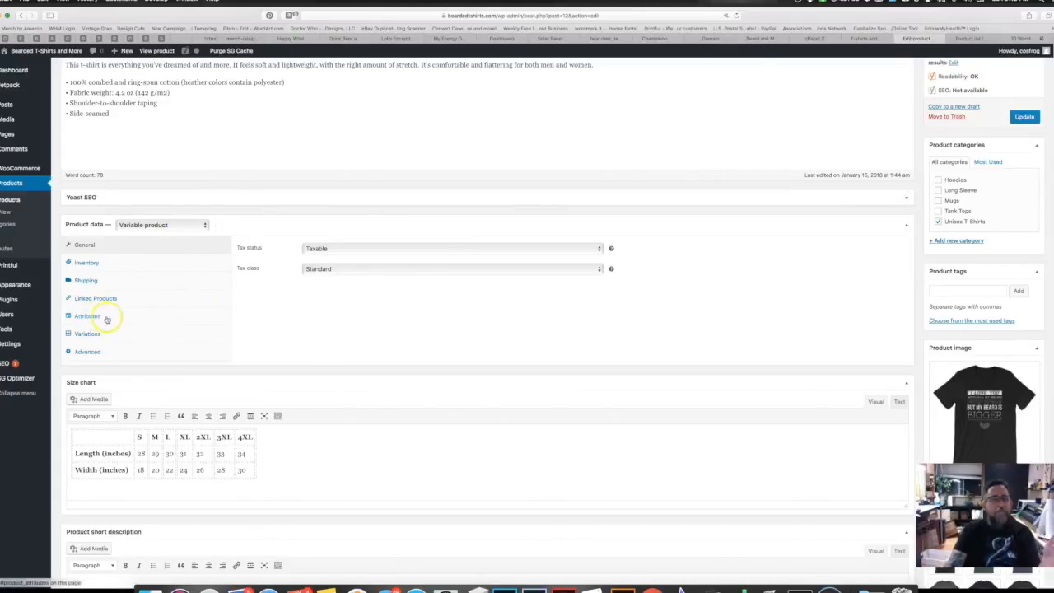
# Step: Review the product's variations, then view the shirt on the live store
pyautogui.click(137, 334)
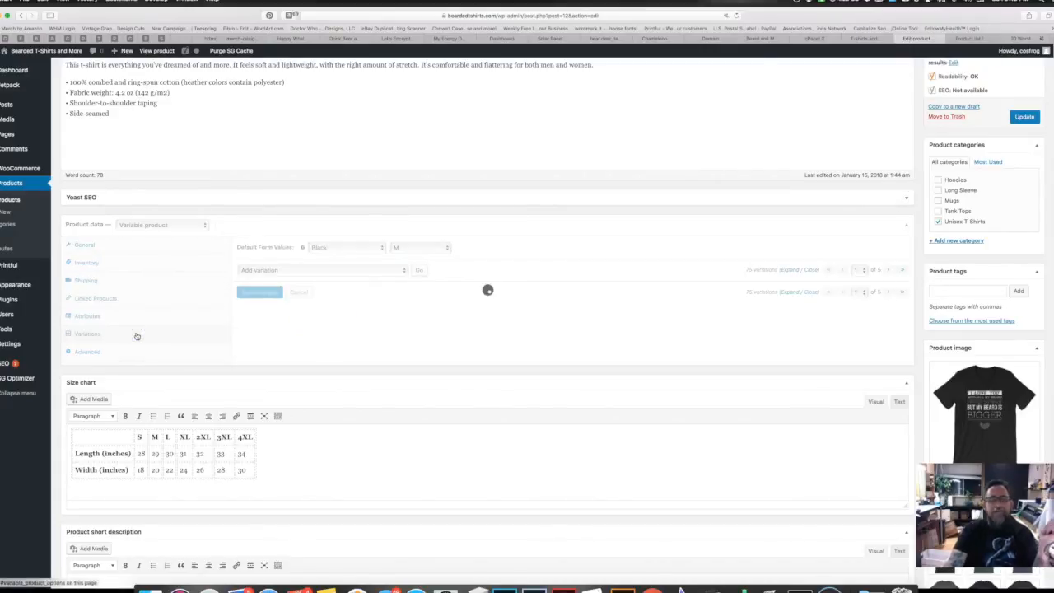
pyautogui.scroll(-5, 470, 384)
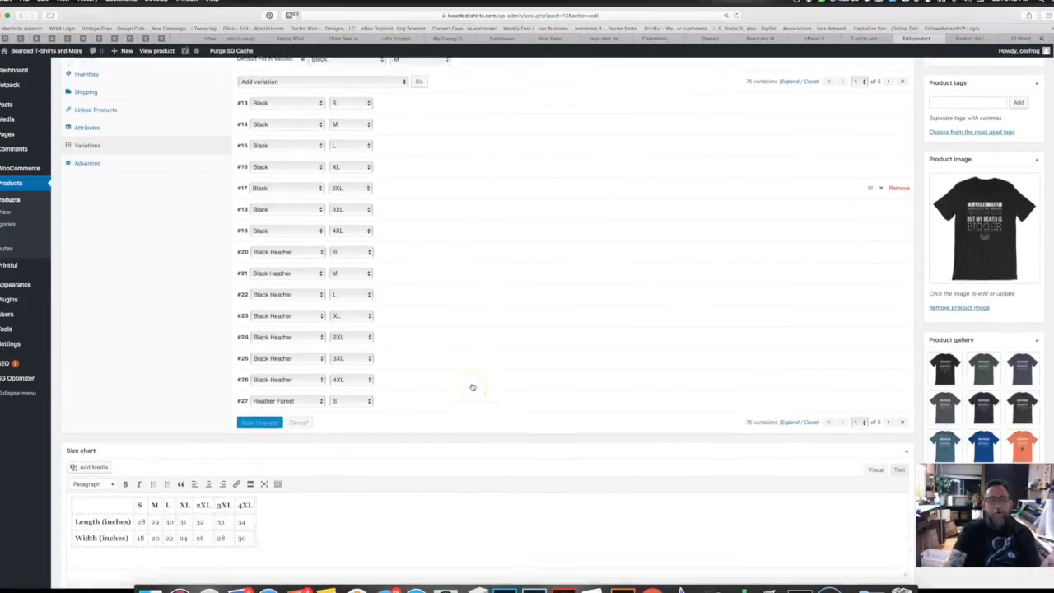
pyautogui.scroll(10, 471, 387)
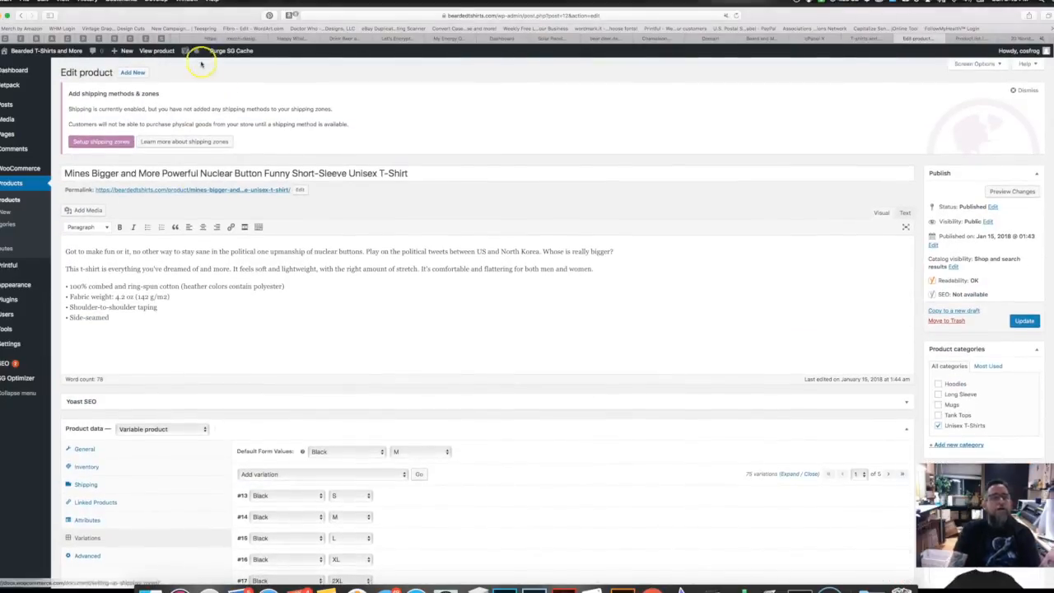
pyautogui.click(157, 50)
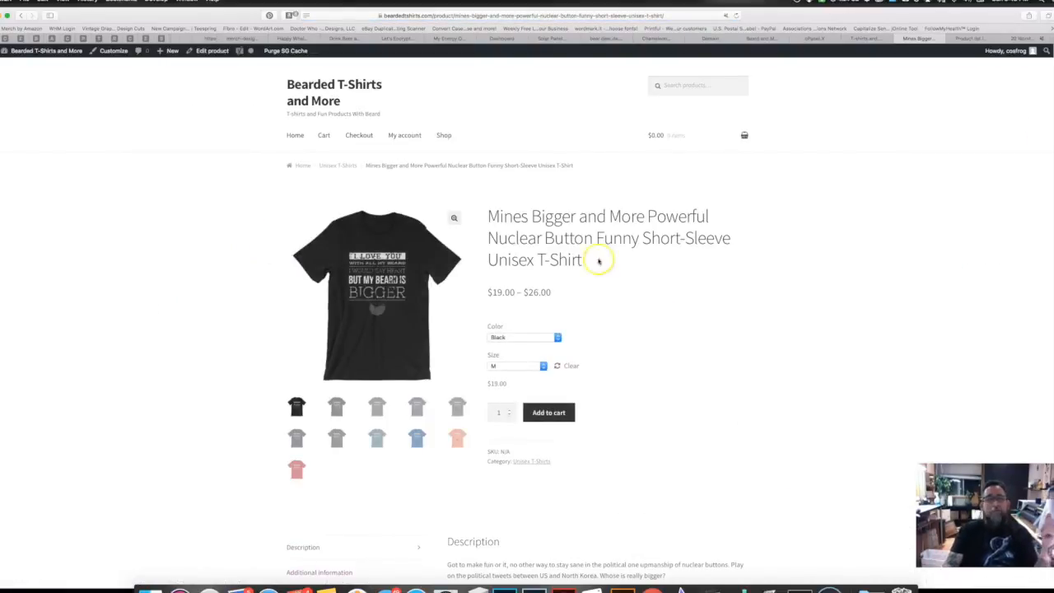
# Step: Choose Heather Midnight Navy as the colour and scroll the product page to review it
pyautogui.scroll(-3, 626, 156)
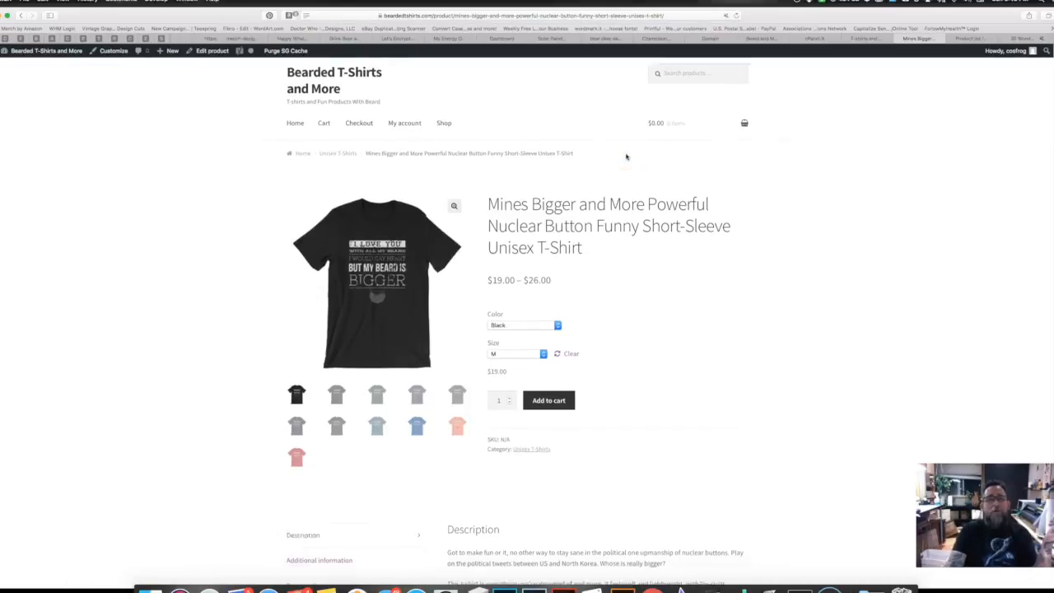
pyautogui.click(517, 224)
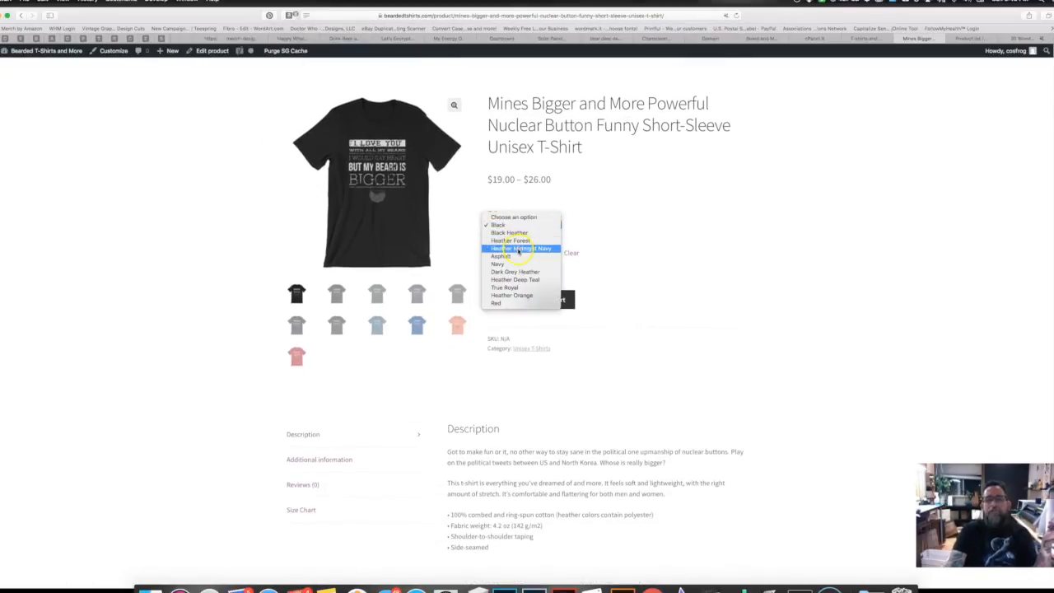
pyautogui.click(517, 248)
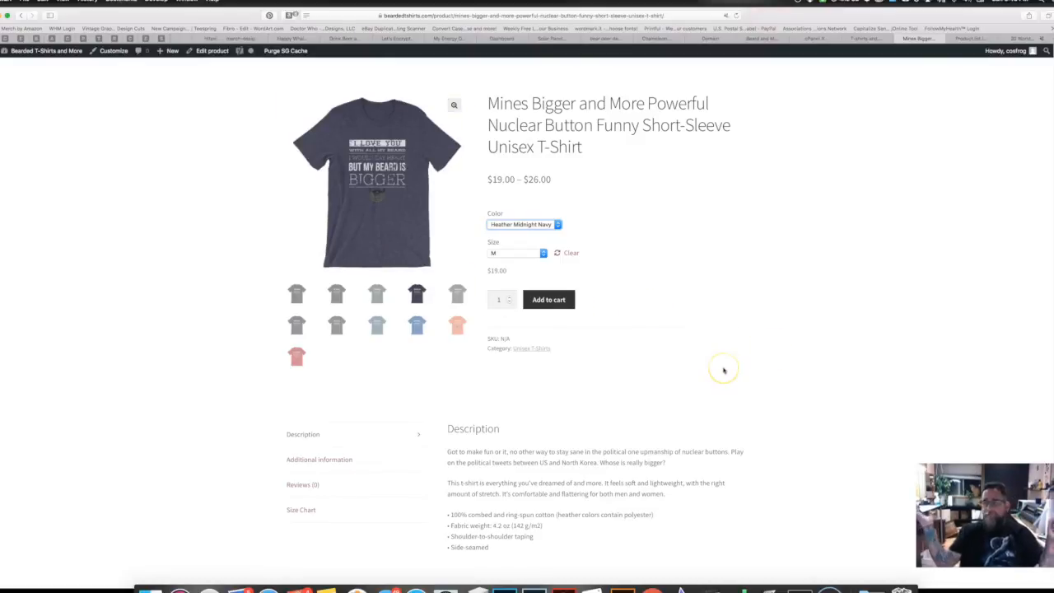
pyautogui.scroll(-3, 724, 370)
pyautogui.scroll(5, 723, 370)
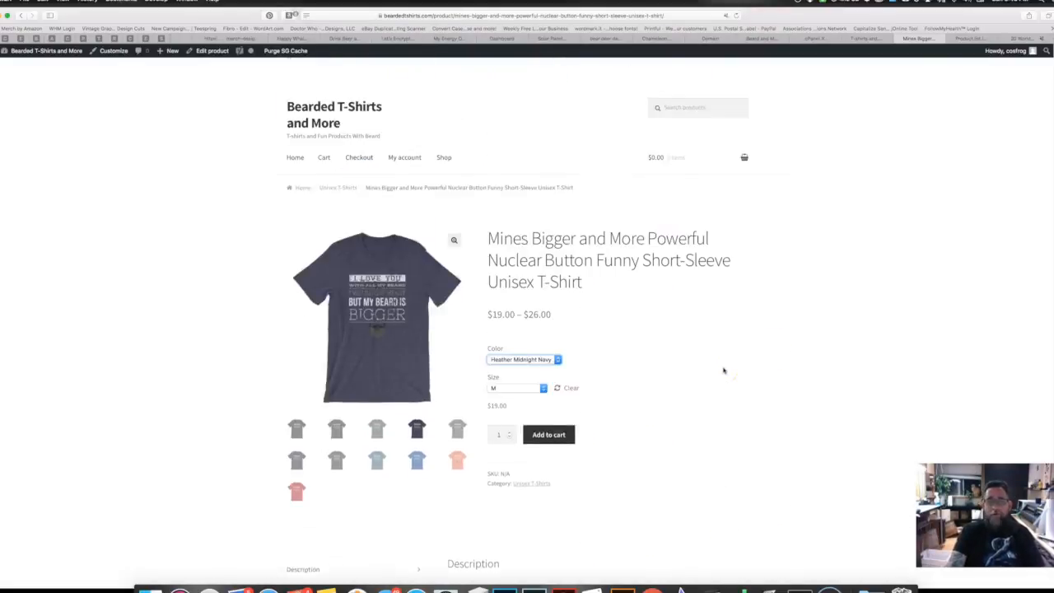
pyautogui.scroll(-5, 723, 371)
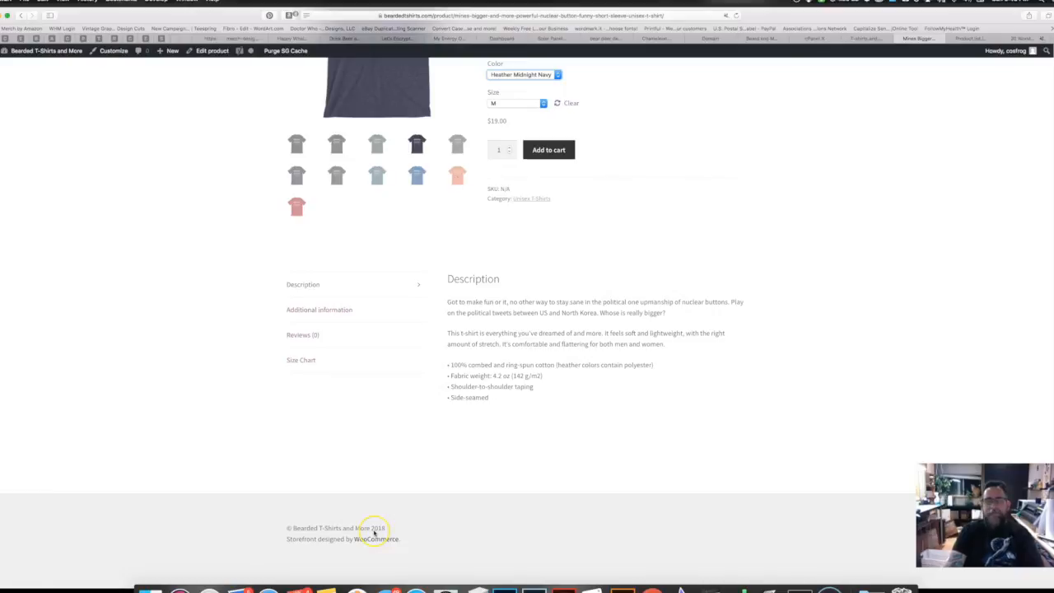
pyautogui.scroll(5, 374, 533)
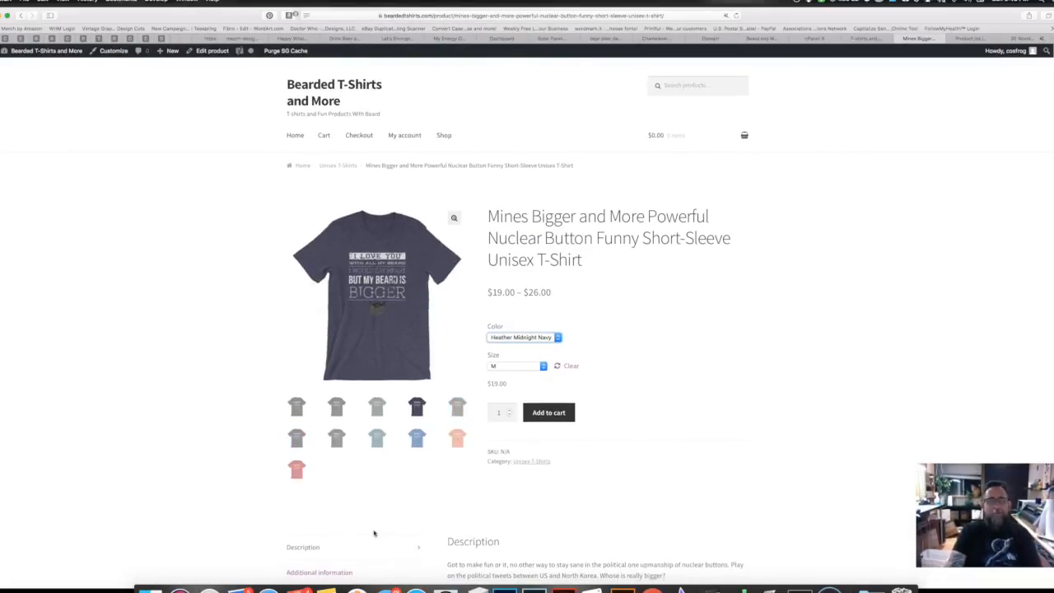
pyautogui.scroll(-1, 374, 533)
# Step: Browse the store's Home and Shop pages, then open the Cosmic Frogs Vinyl site
pyautogui.click(296, 119)
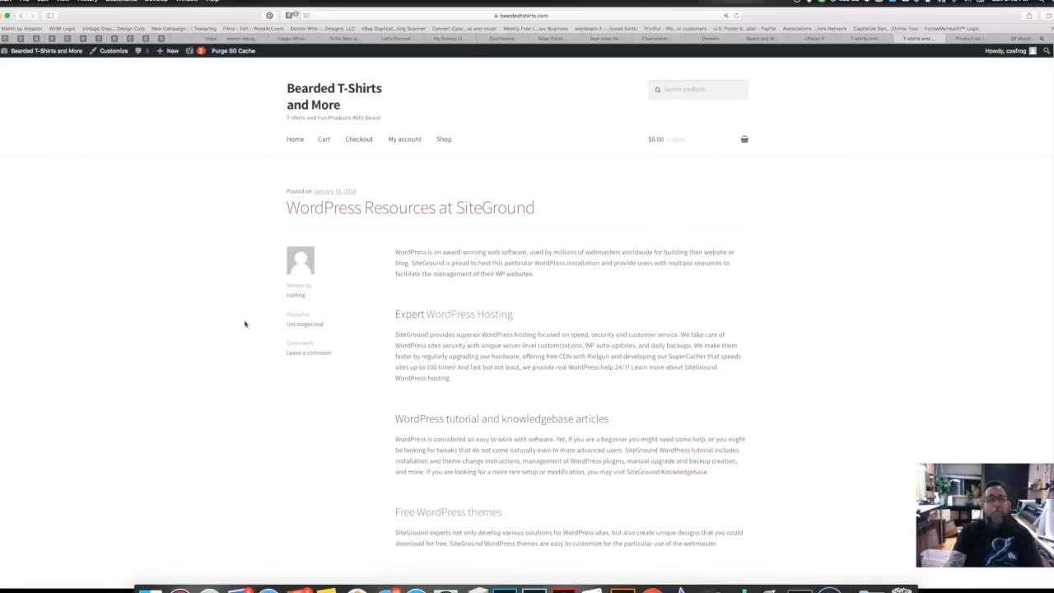
pyautogui.click(447, 135)
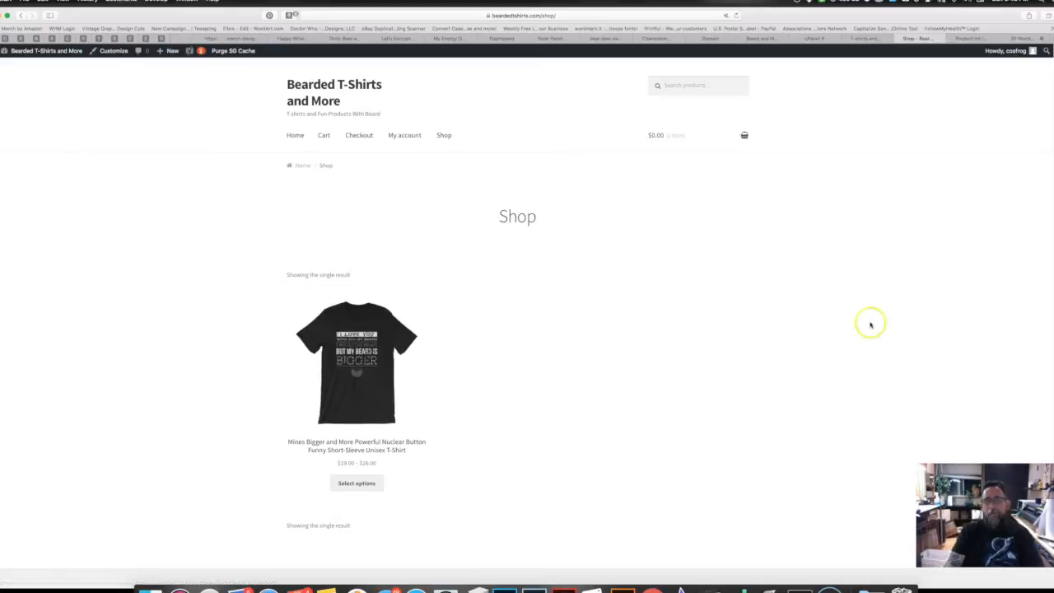
pyautogui.click(295, 135)
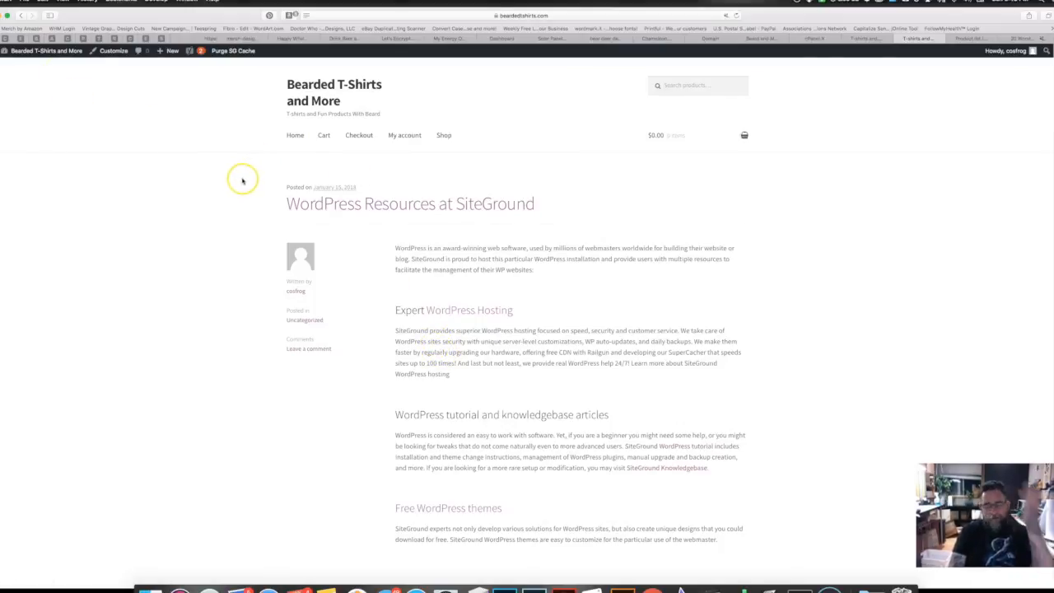
pyautogui.click(5, 38)
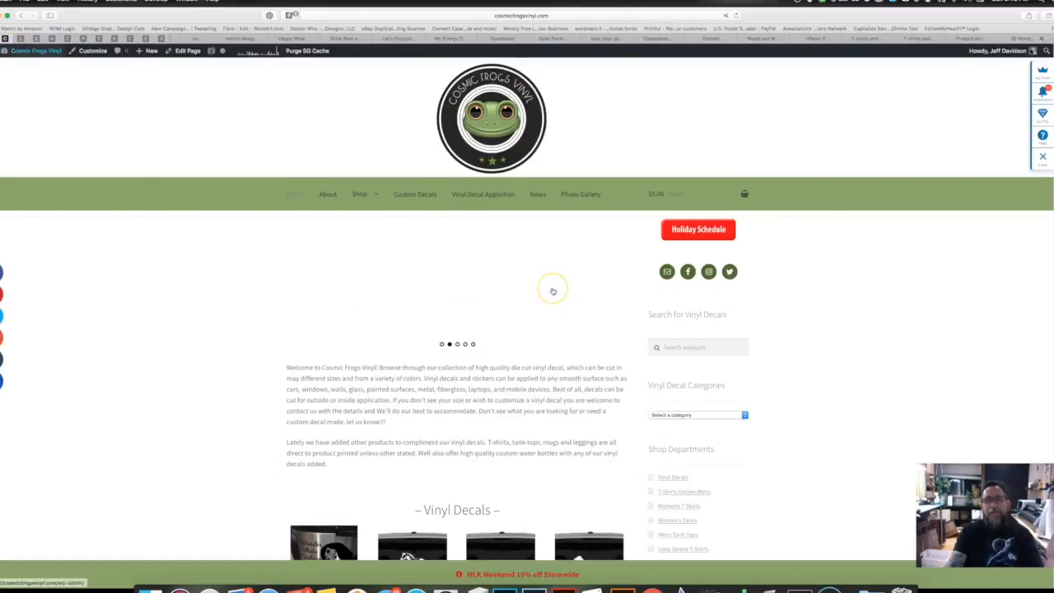
# Step: Scroll the Cosmic Frogs Vinyl home page, then open it in the page editor
pyautogui.scroll(-1, 552, 290)
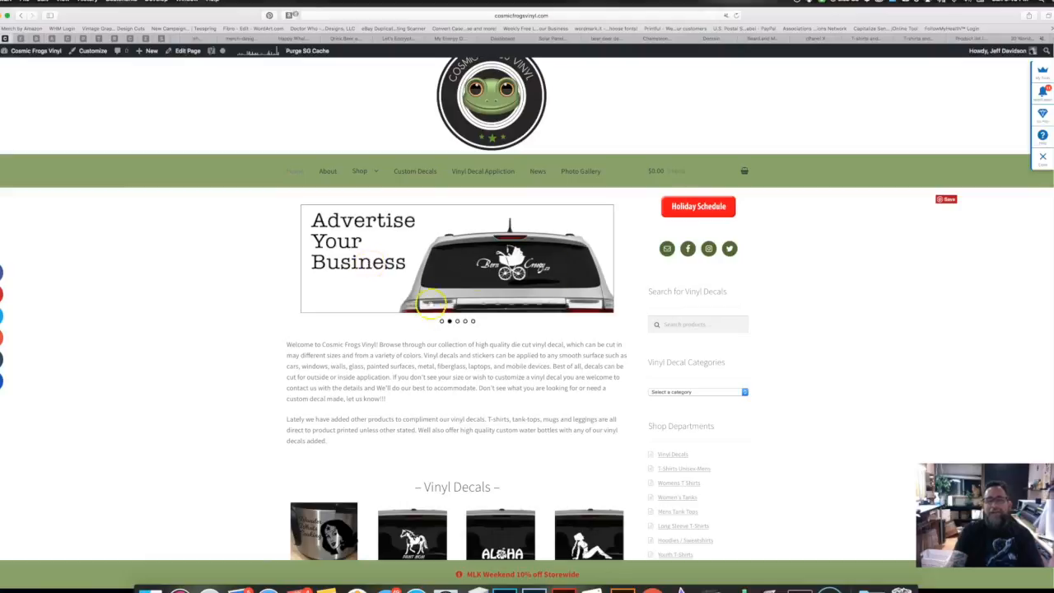
pyautogui.scroll(-3, 421, 377)
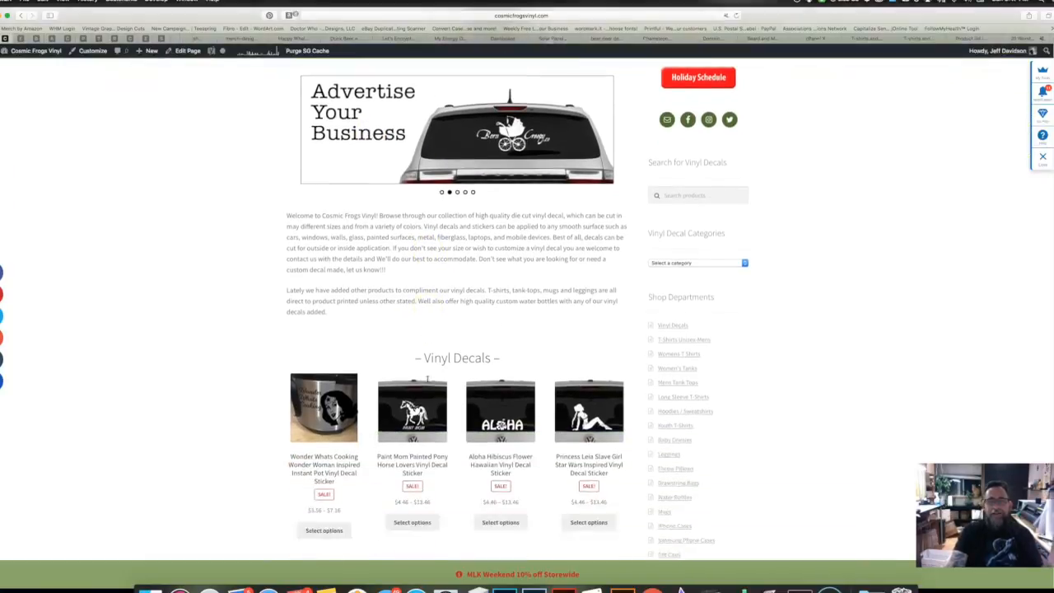
pyautogui.scroll(-10, 427, 378)
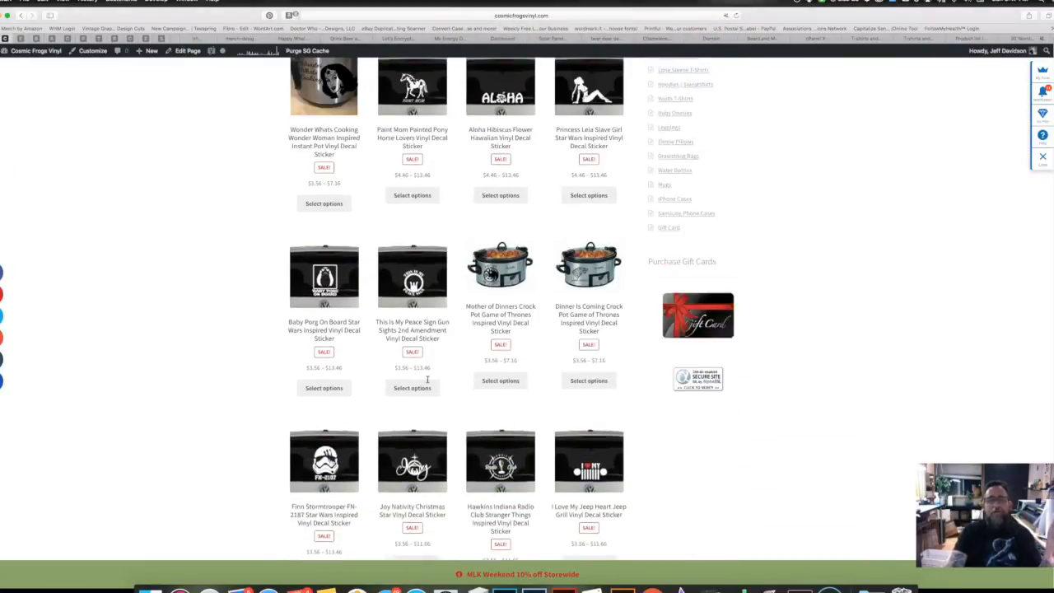
pyautogui.scroll(4, 427, 379)
pyautogui.click(186, 50)
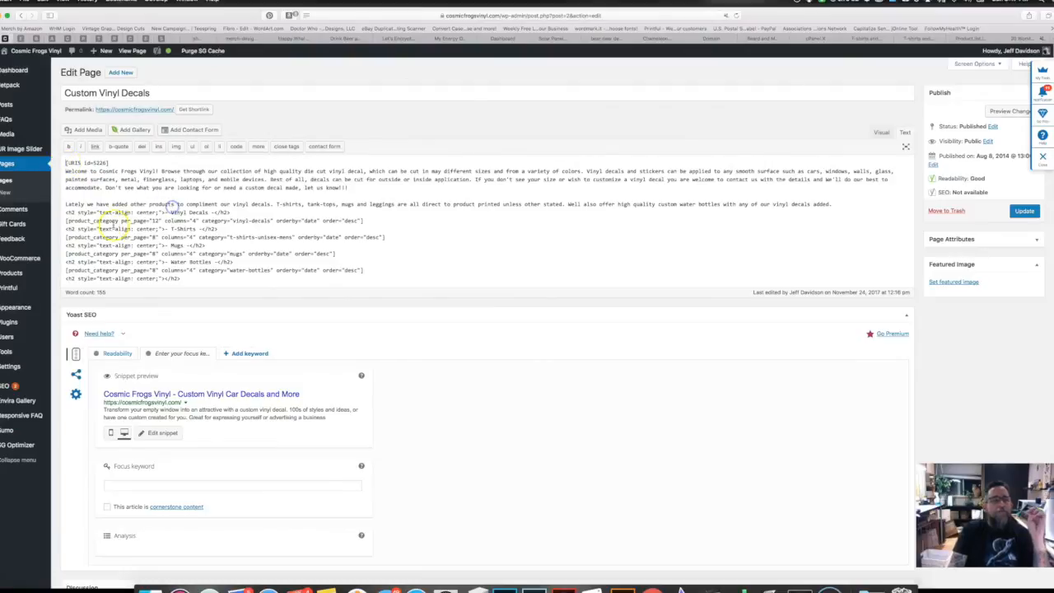
# Step: Select the product_category shortcode lines, then return to the Printful store page
pyautogui.moveTo(66, 163); pyautogui.dragTo(368, 222)
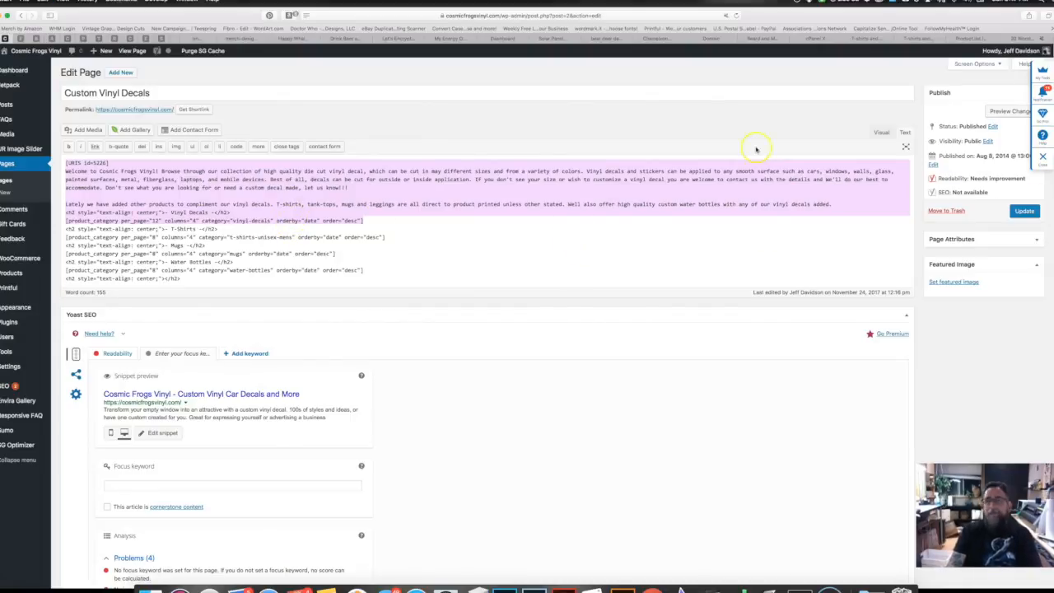
pyautogui.click(965, 38)
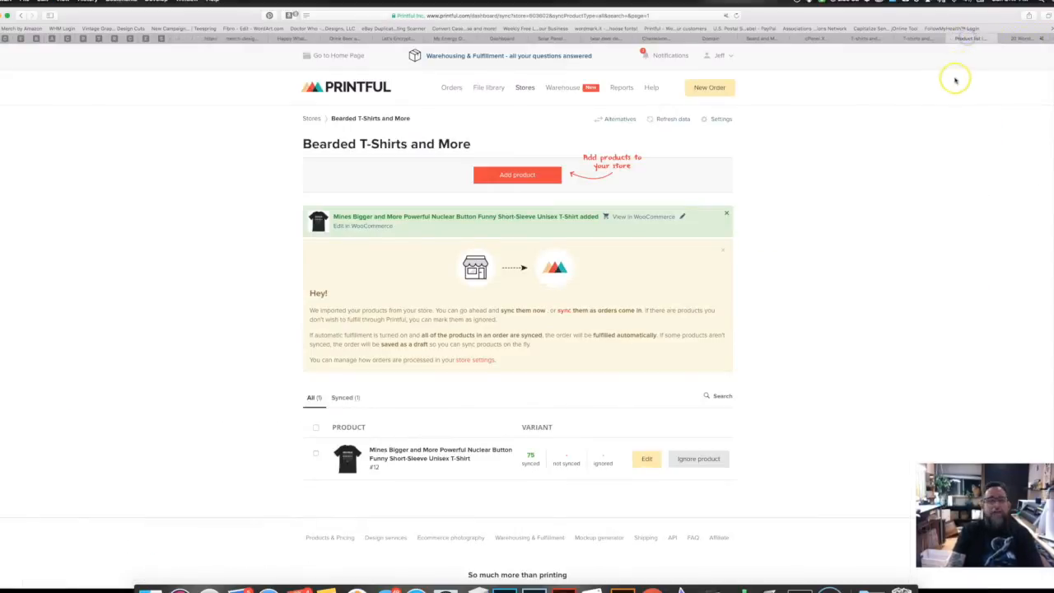
# Step: From the Bearded T-Shirts dashboard, start a new page via Pages > Add New
pyautogui.click(926, 39)
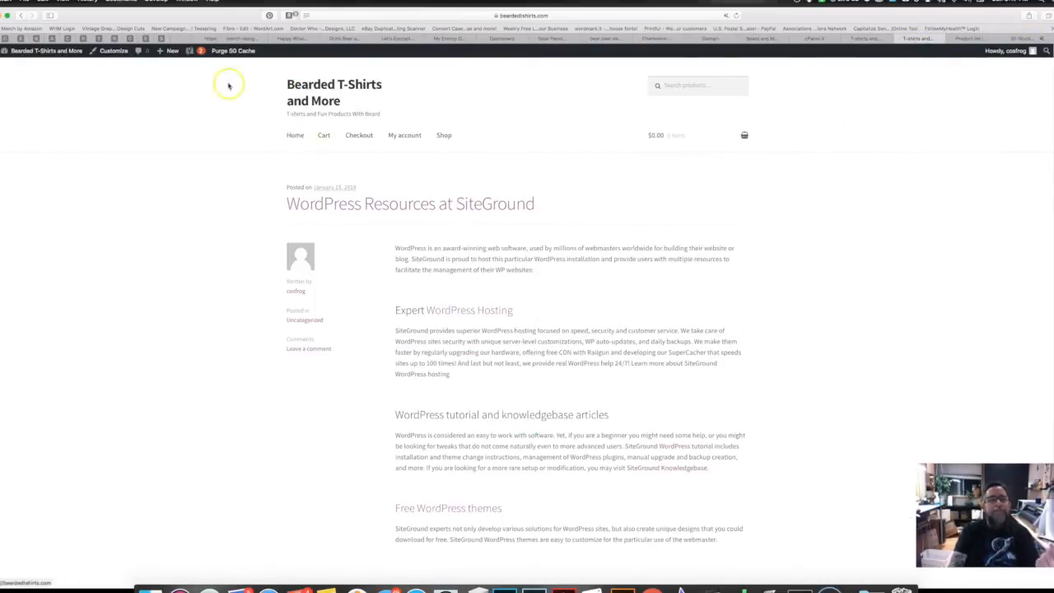
pyautogui.click(47, 51)
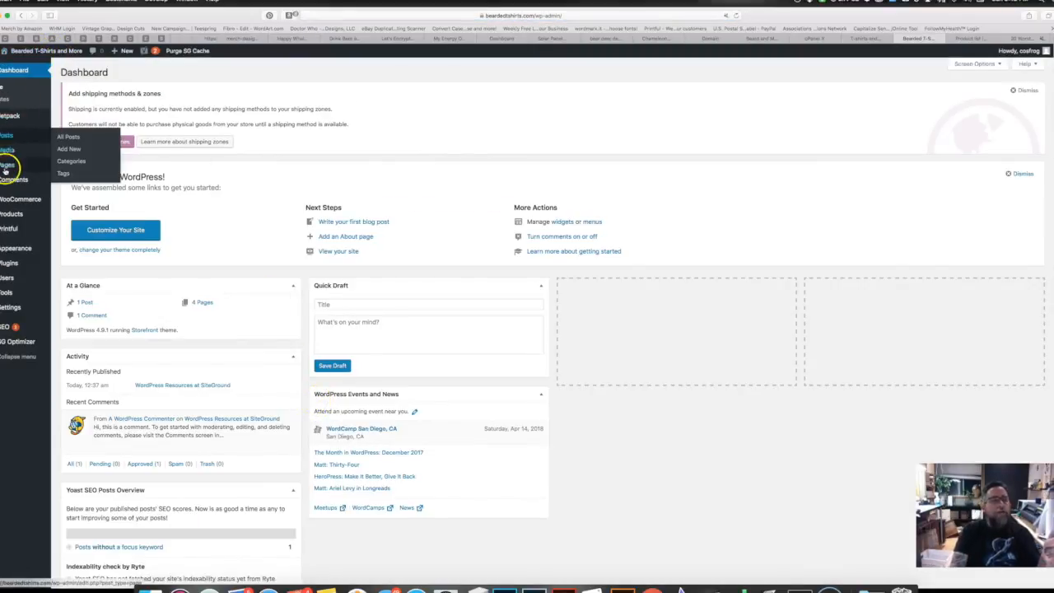
pyautogui.click(7, 165)
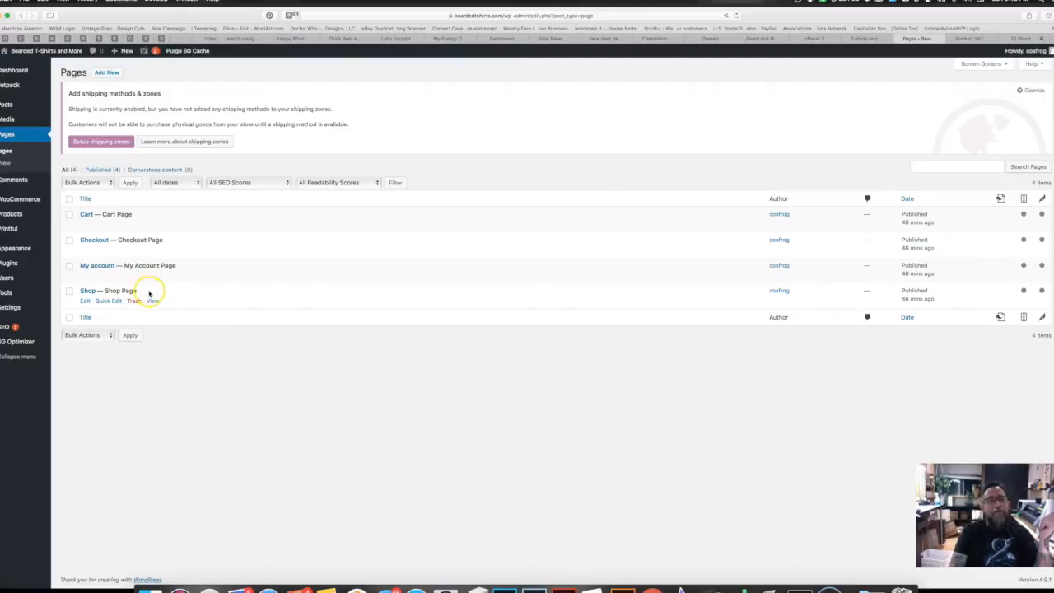
pyautogui.click(106, 73)
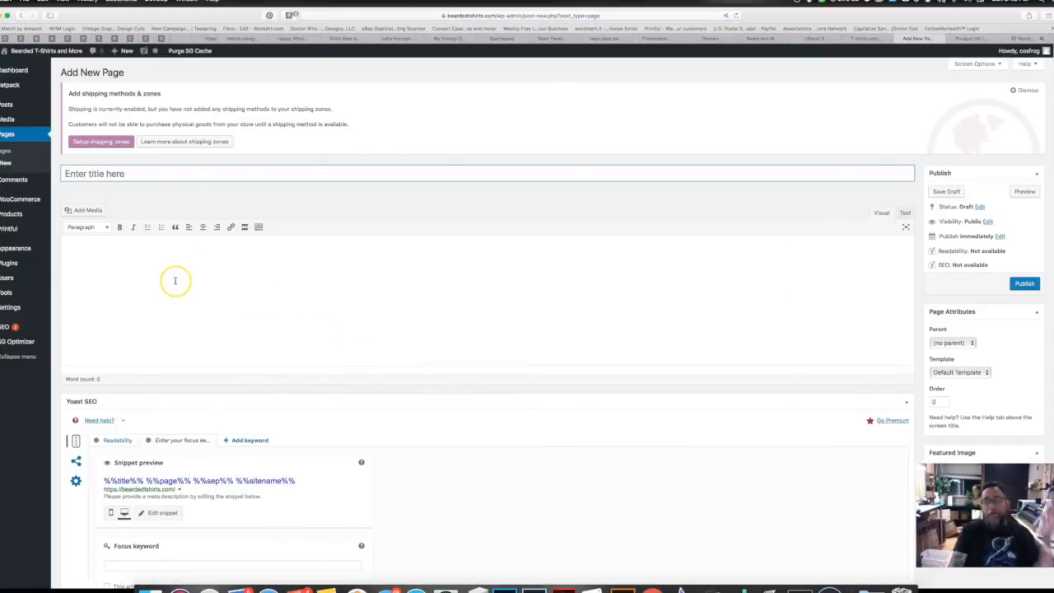
# Step: Title the new page 'Bearded T-Shirts', fixing the 'Beared' typo, so WordPress saves the draft
pyautogui.click(83, 186)
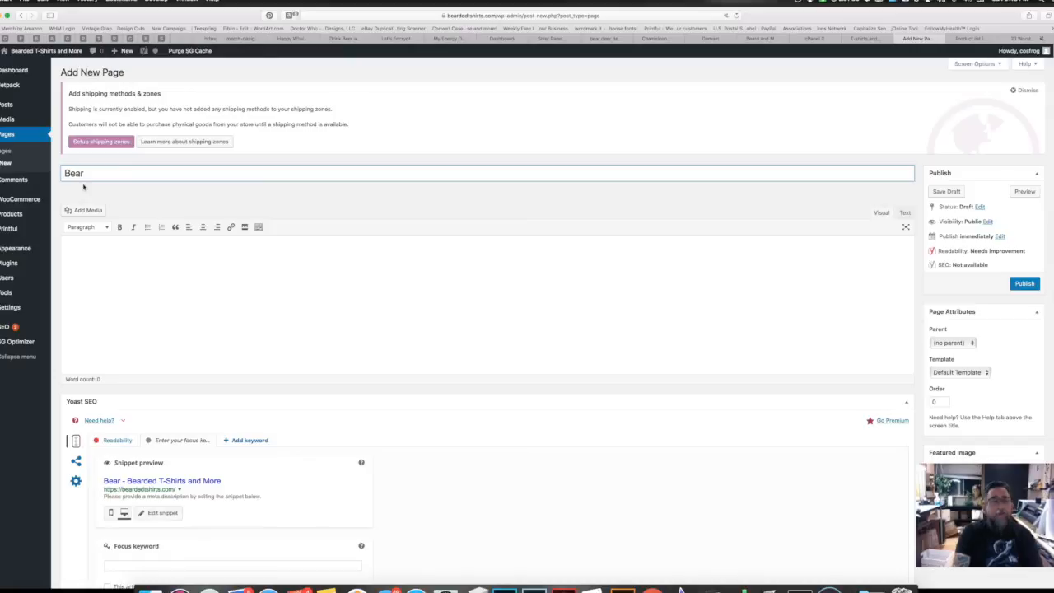
pyautogui.write('ed T')
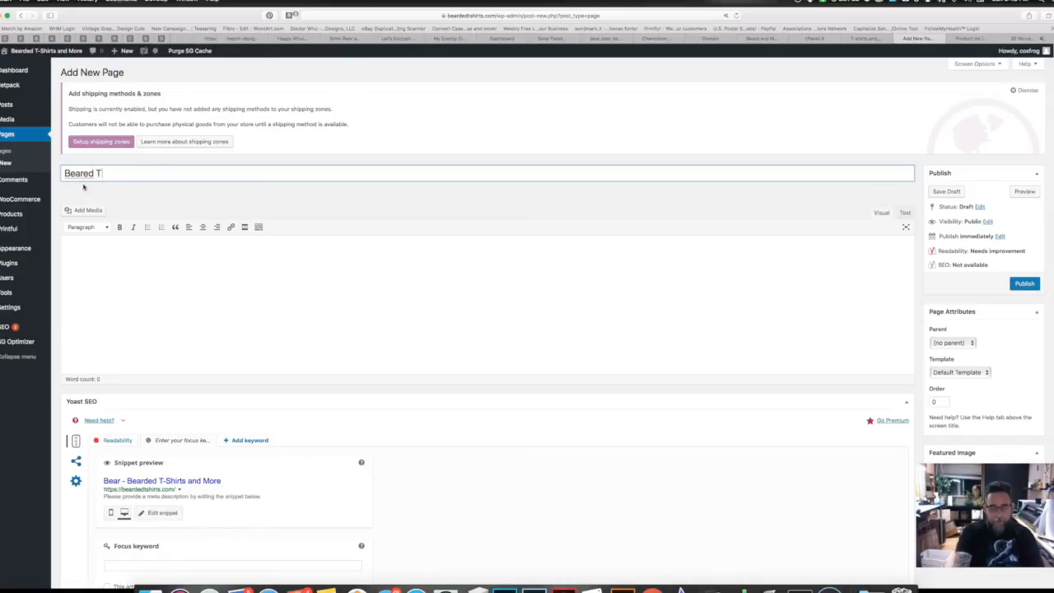
pyautogui.write('-')
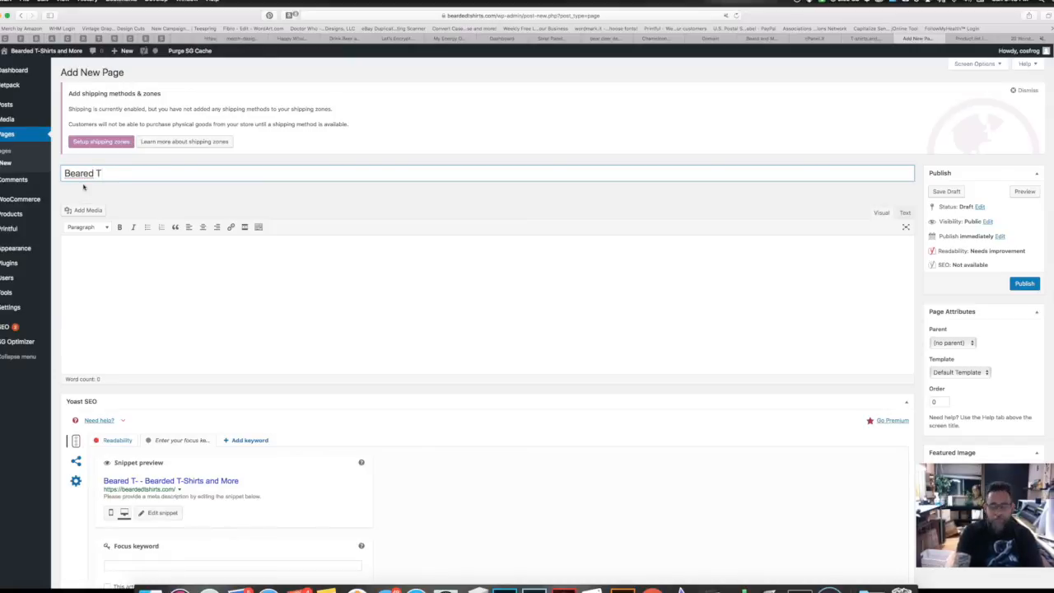
pyautogui.write('Shirte')
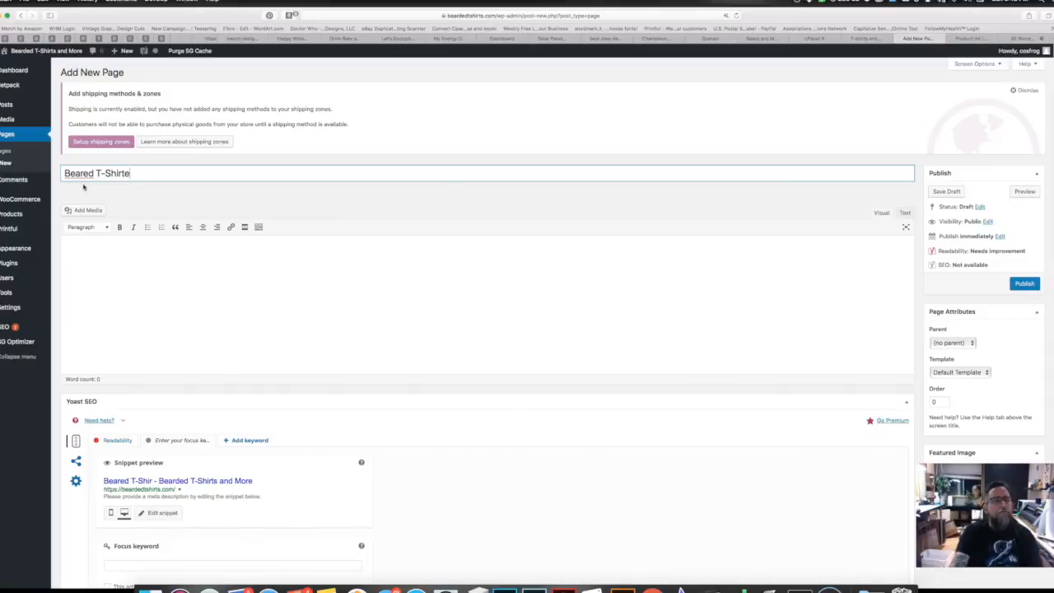
pyautogui.click(84, 174)
pyautogui.write('d')
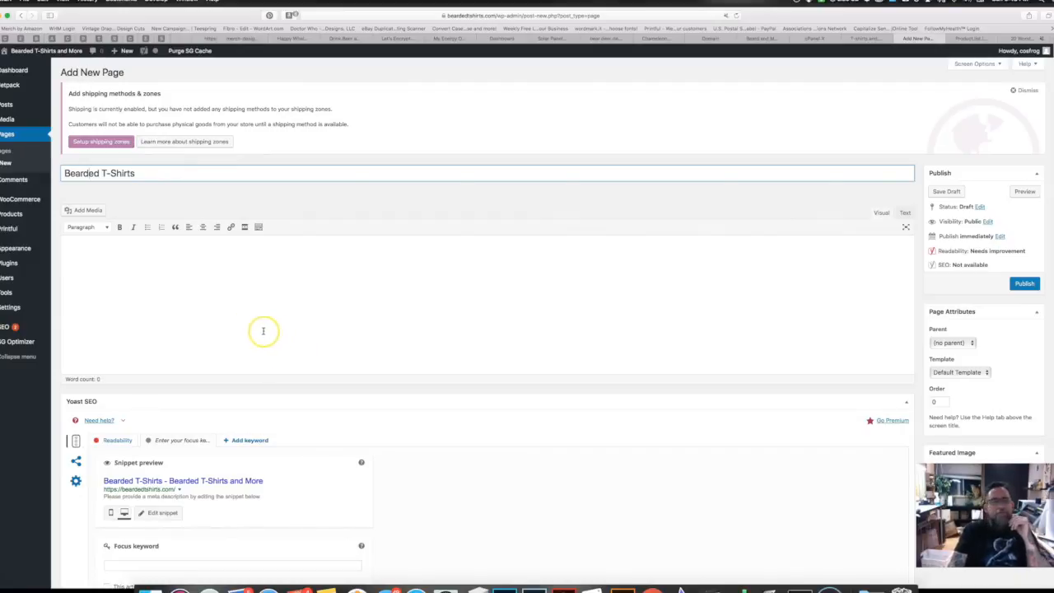
pyautogui.click(225, 281)
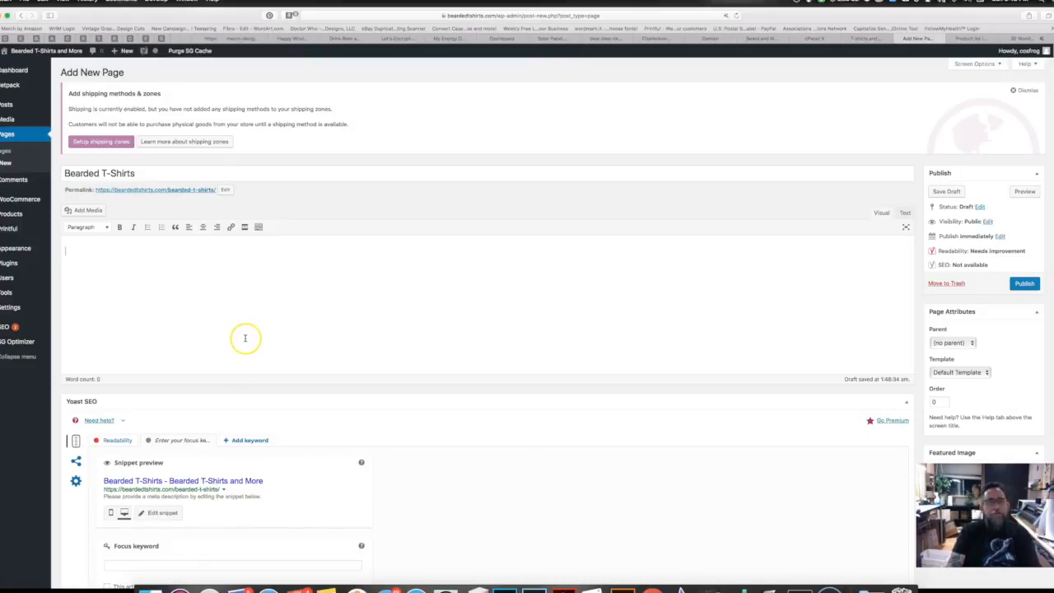
# Step: Paste the copied store text and shortcodes into the Visual editor body
pyautogui.click(905, 213)
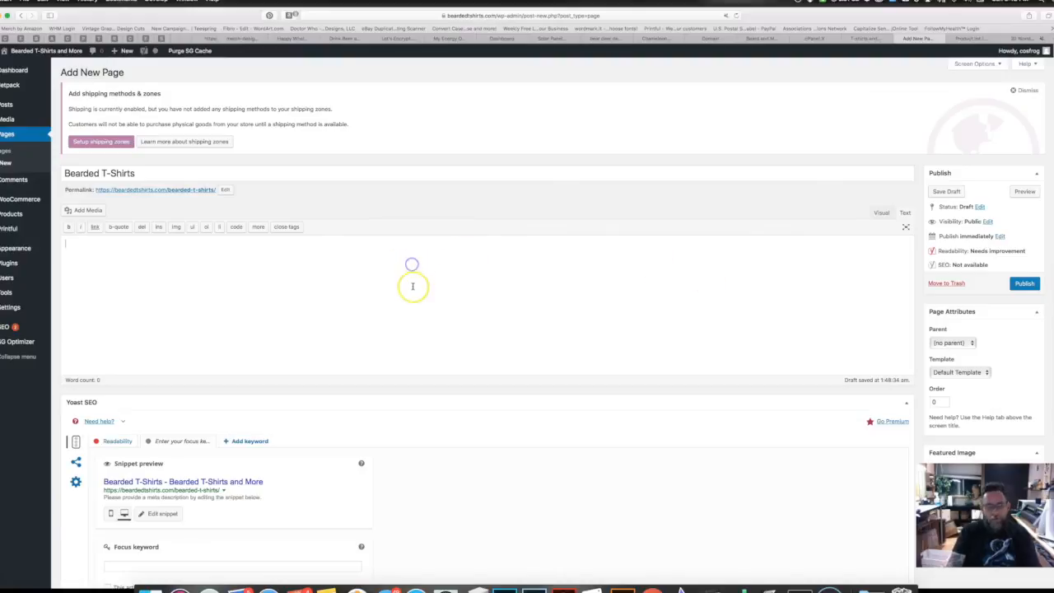
pyautogui.click(881, 214)
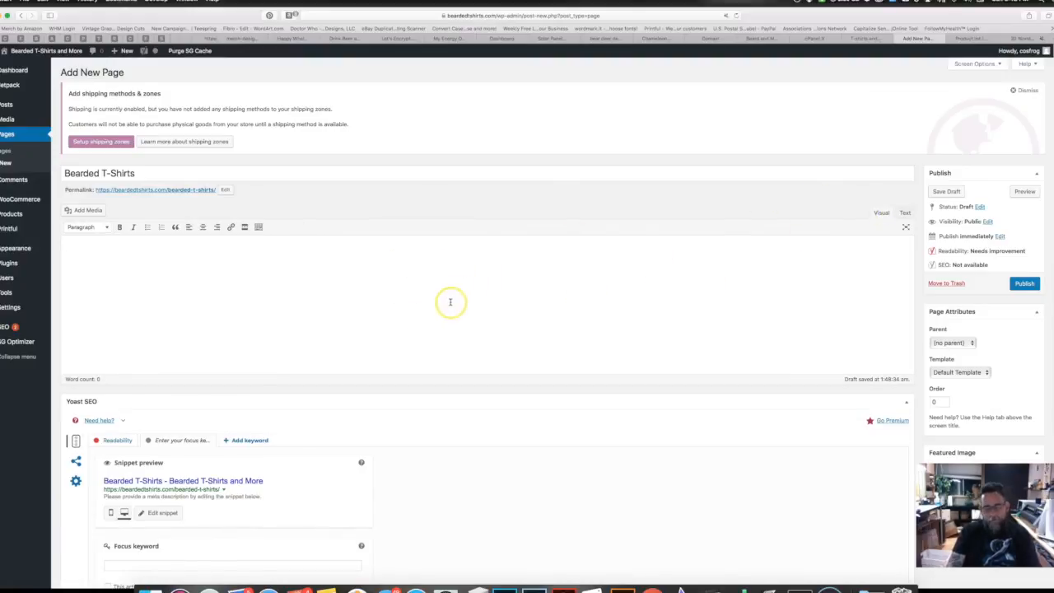
pyautogui.write('[URIS id=5226] Welcome to Cosmic Frogs Vinyl! Browse through our collection of high quality die cut vinyl decal, which can be cut in many different sizes and from a variety of colors. Vinyl decals and stickers can be applied to any smooth surface such as cars, windows, walls, glass, painted surfaces, metal, fiberglass, laptops, and mobile devices. Best of all, decals can be cut for outside or inside application. If you don\'t see your size or wish to customize a vinyl decal you are welcome to contact us with the details and We\'ll do our best to accommodate. Don\'t see what you are looking for or need a custom decal made, let us know!!!  Lately we have added other products to compliment our vinyl decals. T-shirts, tank-tops, mugs and leggings are all direct to product printed unless other stated. Well also offer high quality custom water bottles with any of our vinyl decals added. <h2 style="text-align: center;">Vinyl Decals</h2> [product_category per_page="12" columns="4" category="vinyl-decals" orderby="date" order="desc"]')
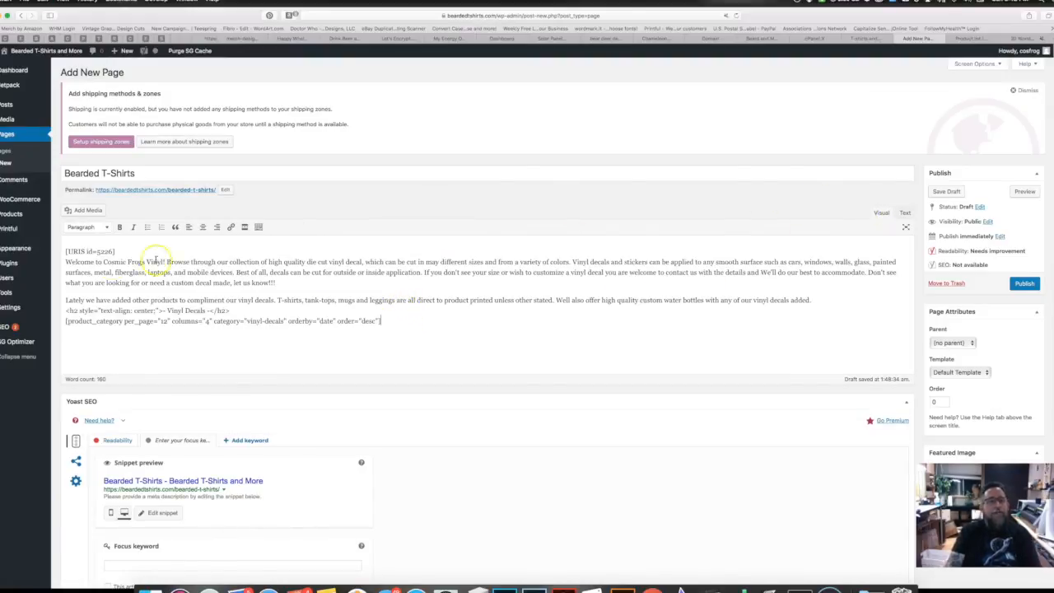
# Step: Replace 'Cosmic Frogs Vinyl' with 'Bearded T-Shirts' and delete the old vinyl description paragraphs
pyautogui.moveTo(165, 262); pyautogui.dragTo(102, 262)
pyautogui.write('Bearded T-')
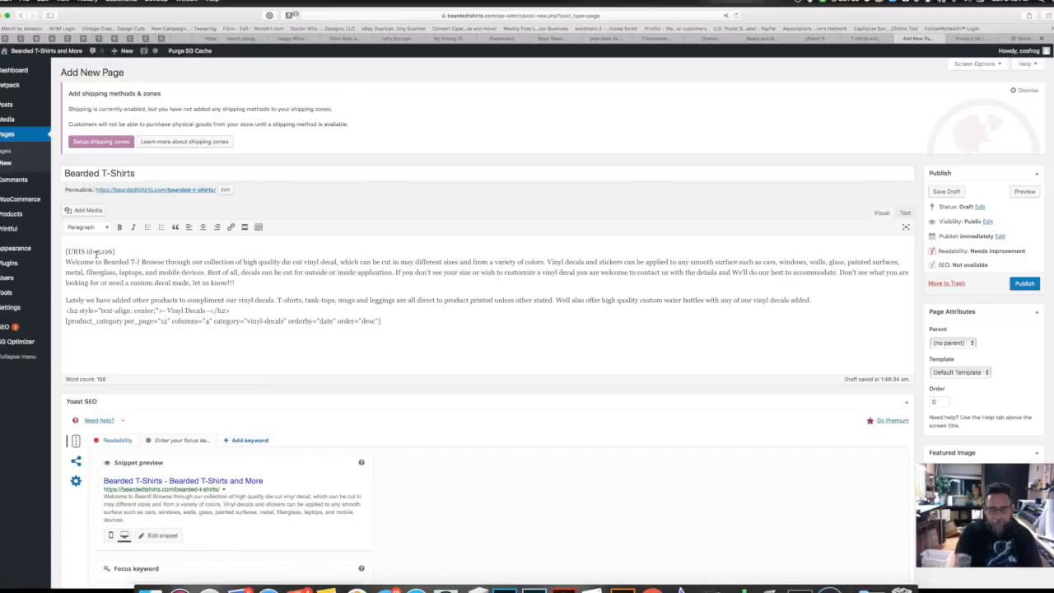
pyautogui.write('Shirts')
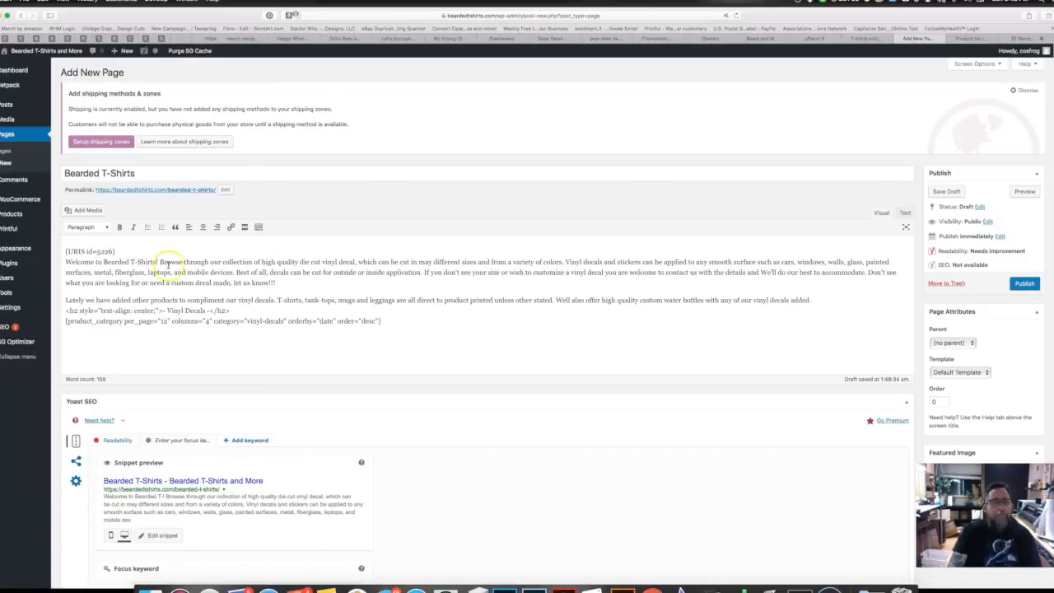
pyautogui.moveTo(158, 262); pyautogui.dragTo(811, 301)
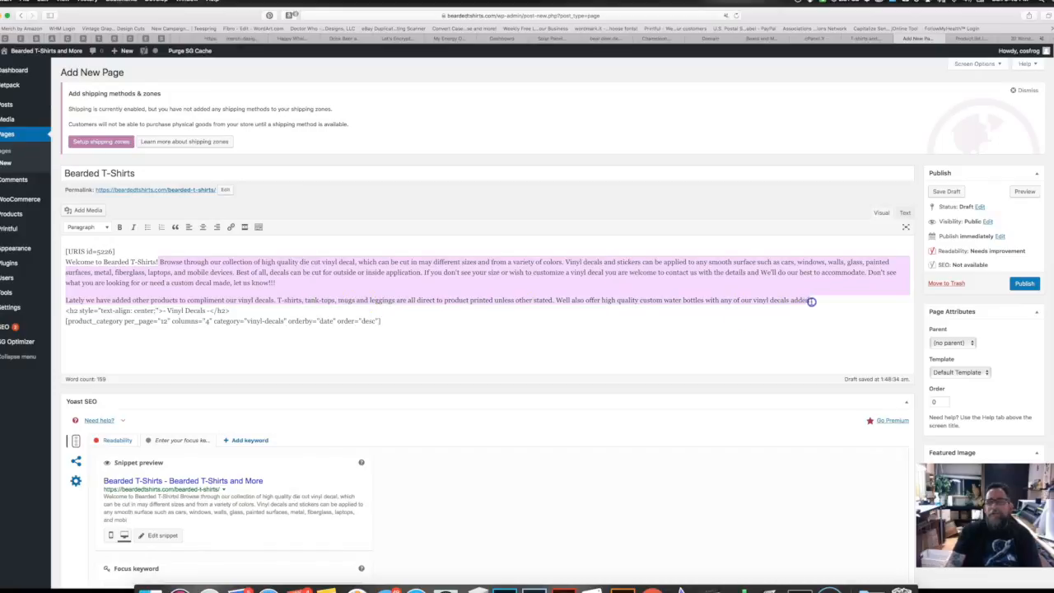
pyautogui.press('BackSpace')
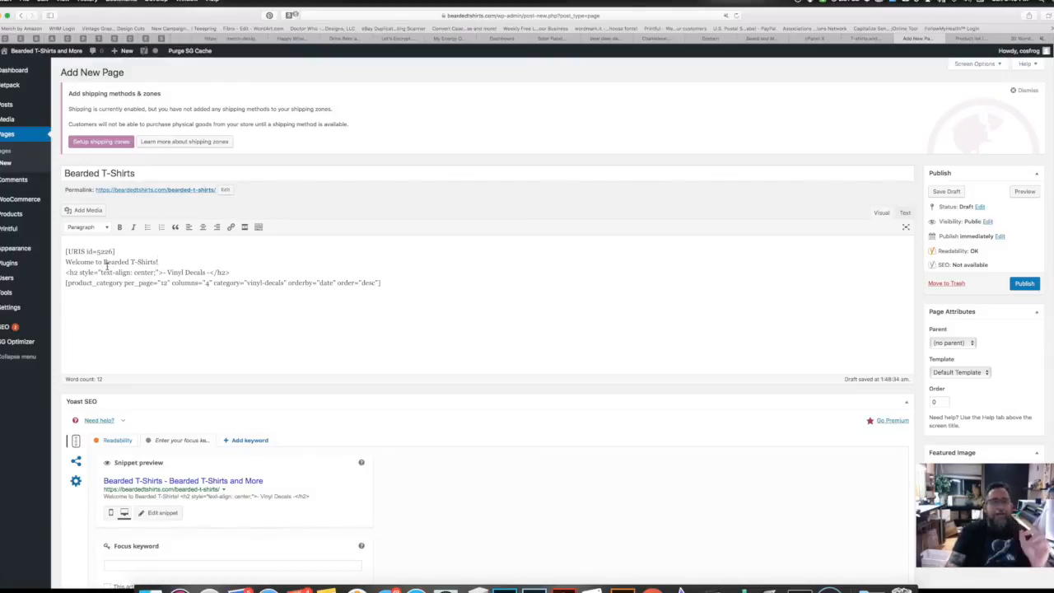
# Step: In the Text view, turn the escaped &lt; around the Vinyl Decals heading into real h2 tags
pyautogui.click(905, 213)
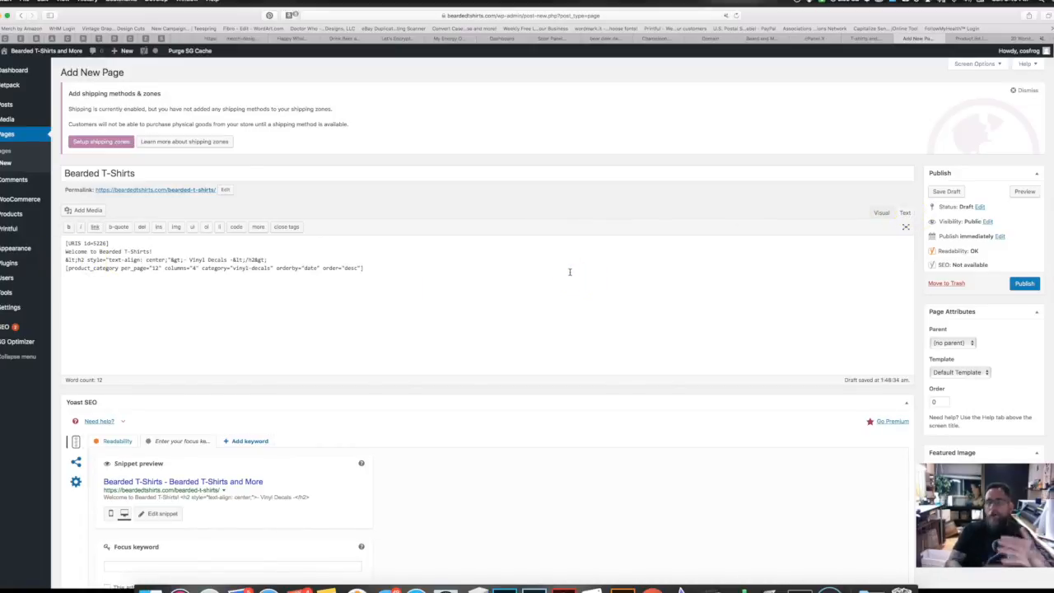
pyautogui.moveTo(78, 260); pyautogui.dragTo(57, 260)
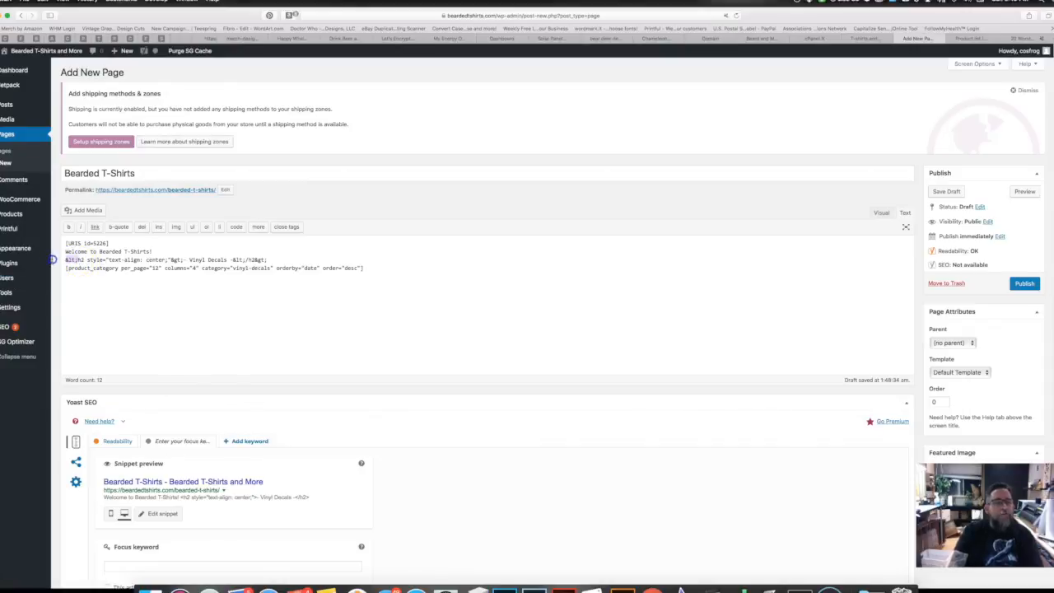
pyautogui.write('<h2')
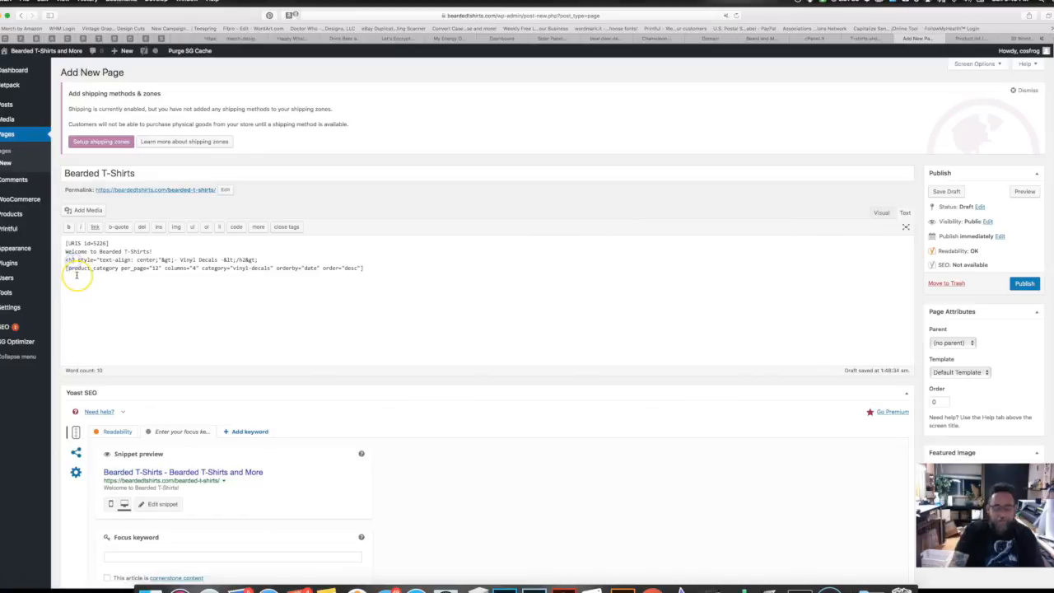
pyautogui.write('>')
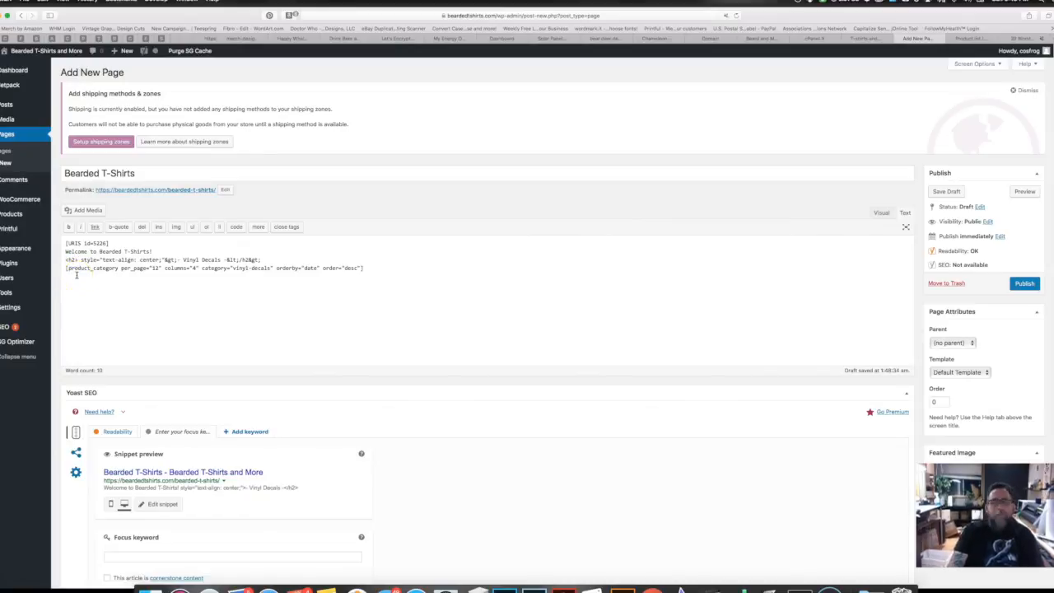
pyautogui.click(252, 259)
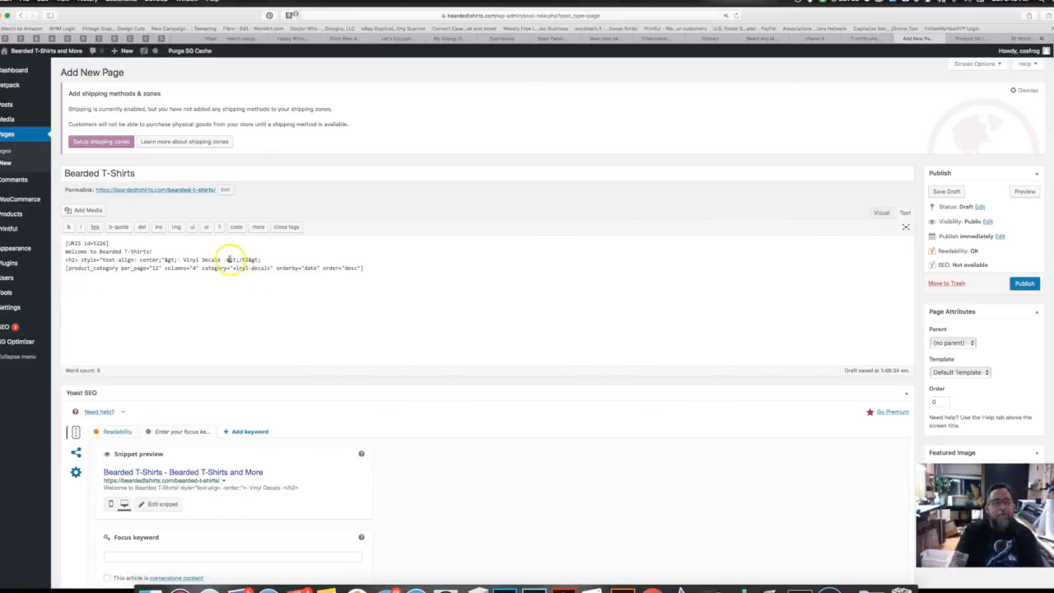
pyautogui.moveTo(225, 260); pyautogui.dragTo(241, 260)
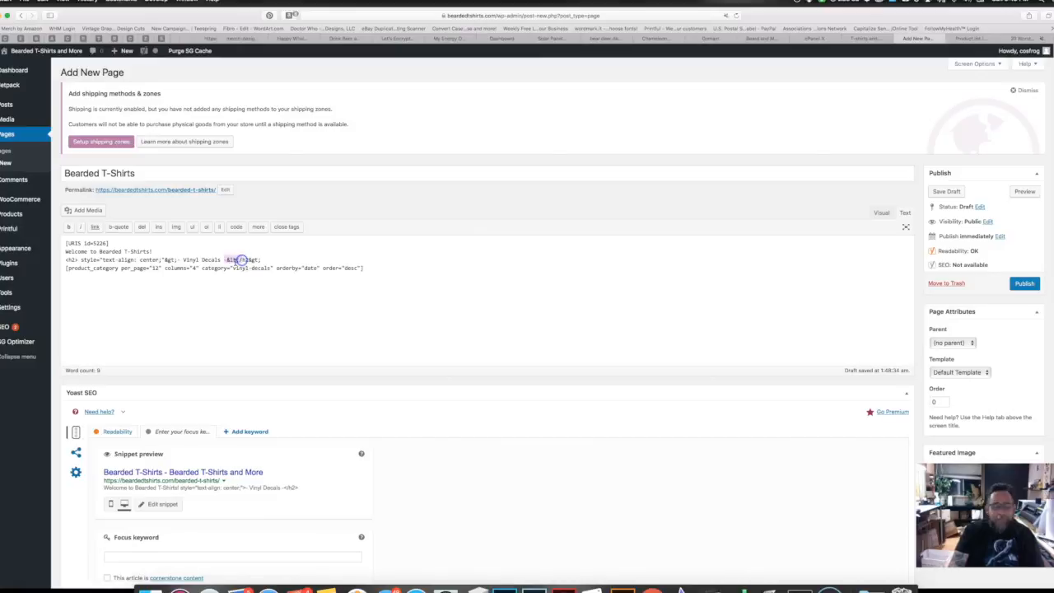
pyautogui.write('<')
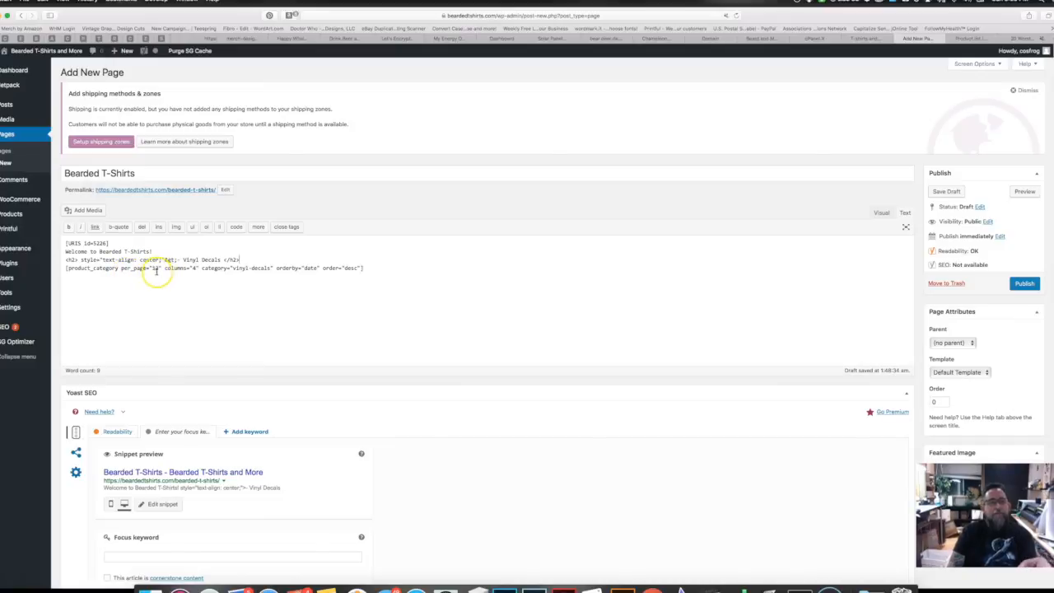
# Step: Change the shortcode's per_page value from 12 to 8
pyautogui.doubleClick(154, 268)
pyautogui.click(156, 269)
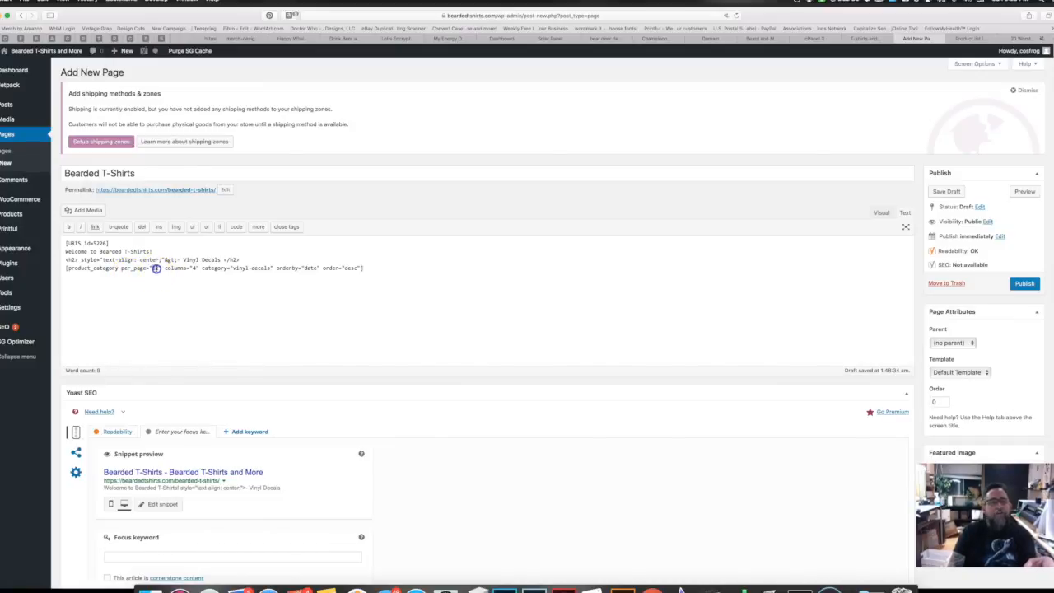
pyautogui.write('8')
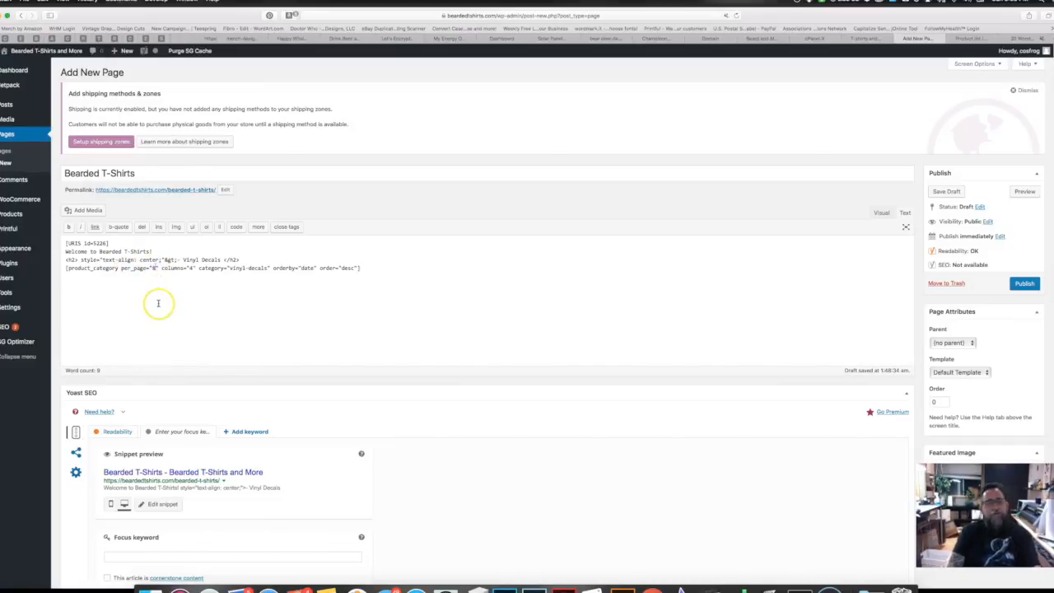
pyautogui.click(190, 269)
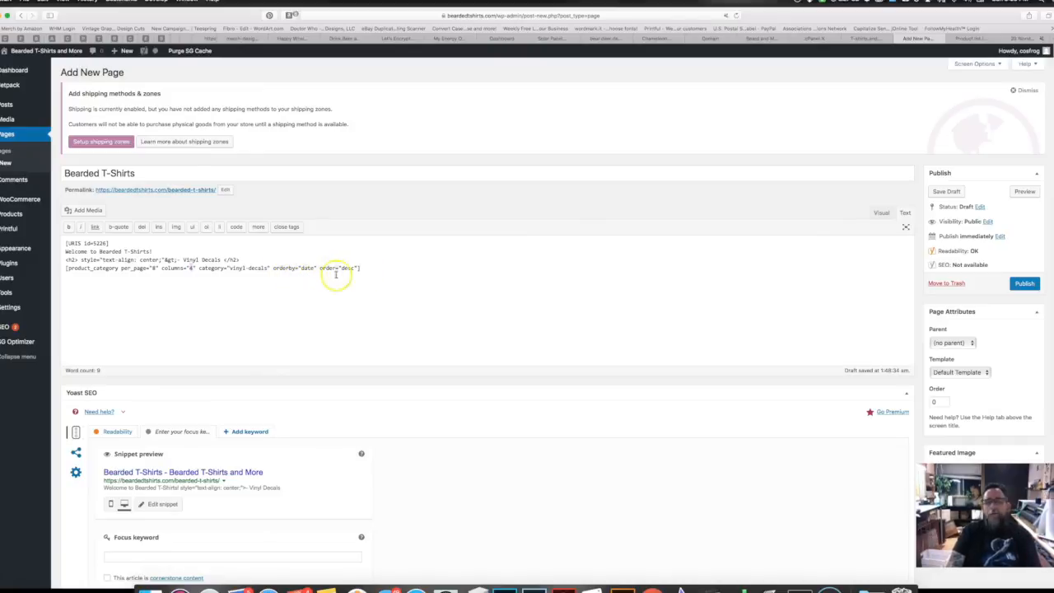
# Step: Publish the page, copy the unisex-t-shirts slug from Product Categories, and return to Pages
pyautogui.click(1023, 284)
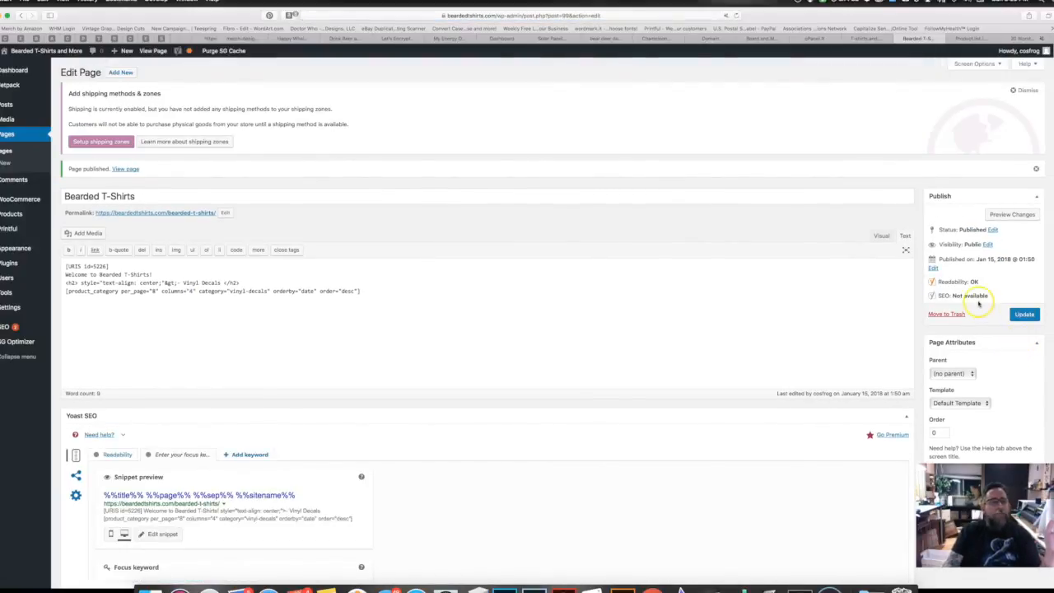
pyautogui.moveTo(14, 208)
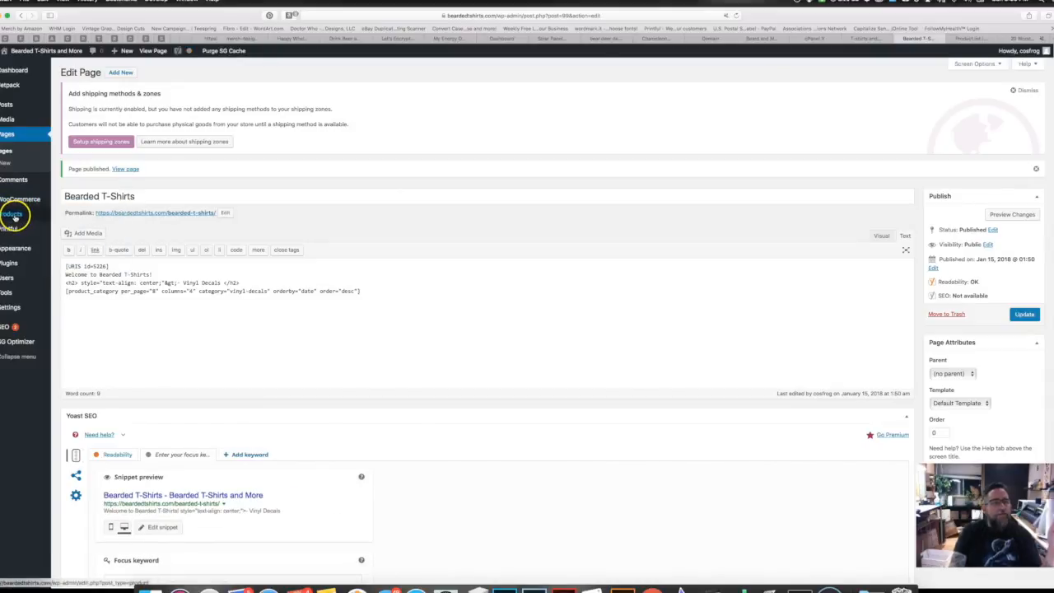
pyautogui.click(14, 214)
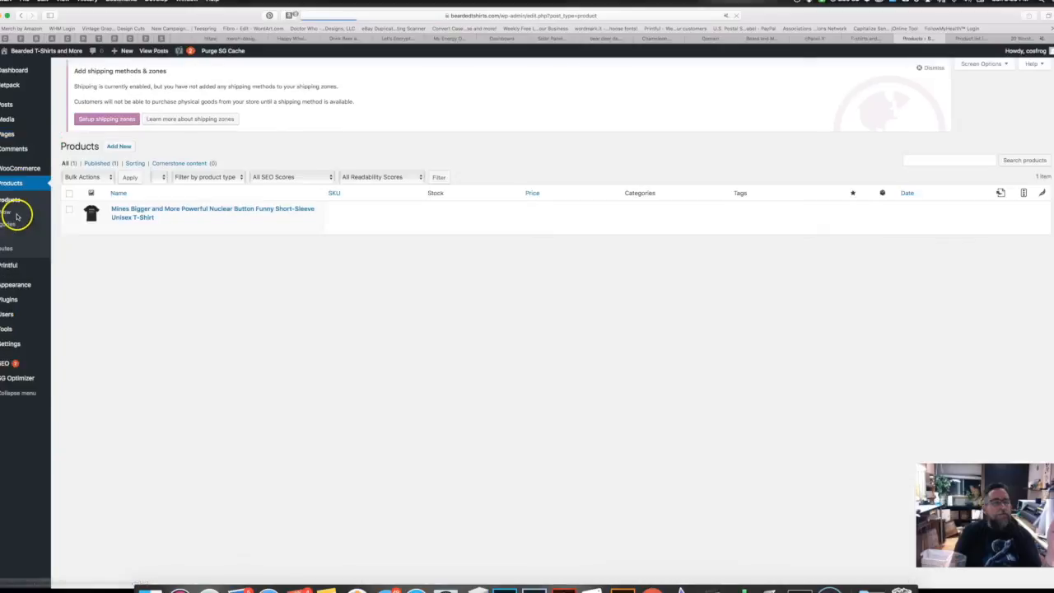
pyautogui.click(10, 224)
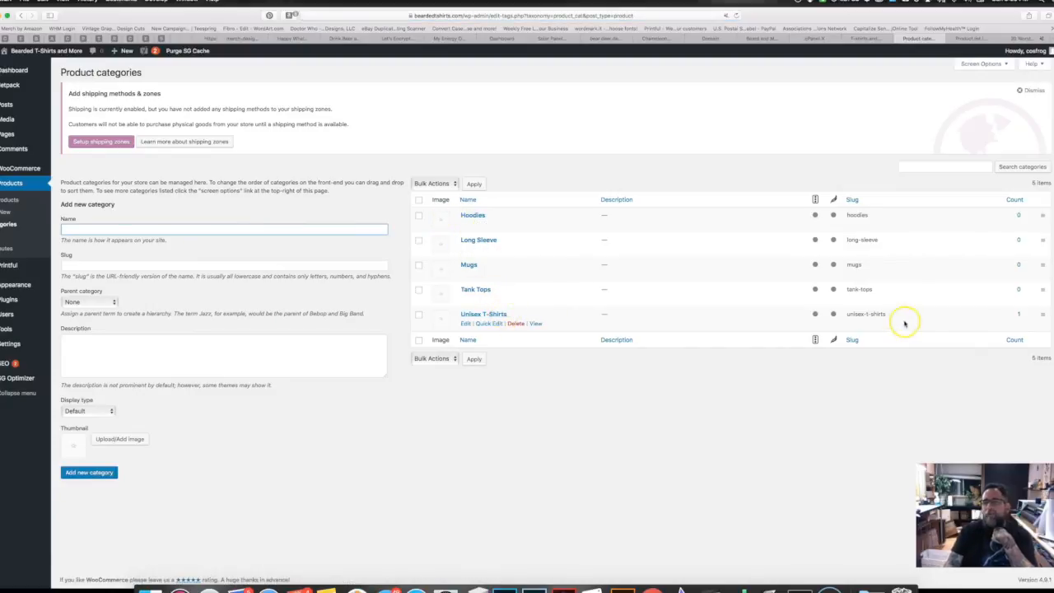
pyautogui.click(878, 314)
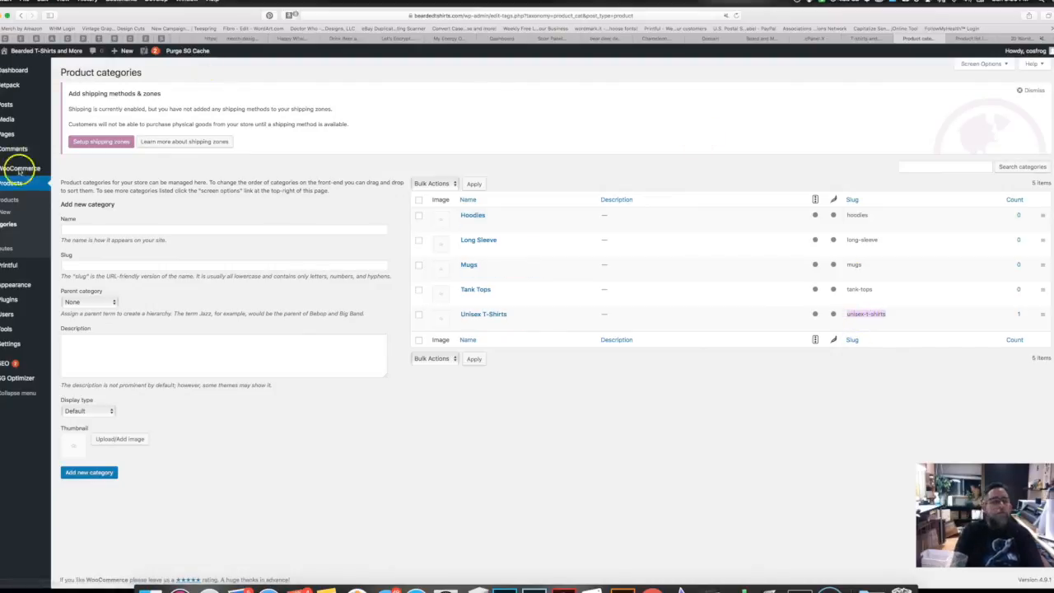
pyautogui.click(8, 135)
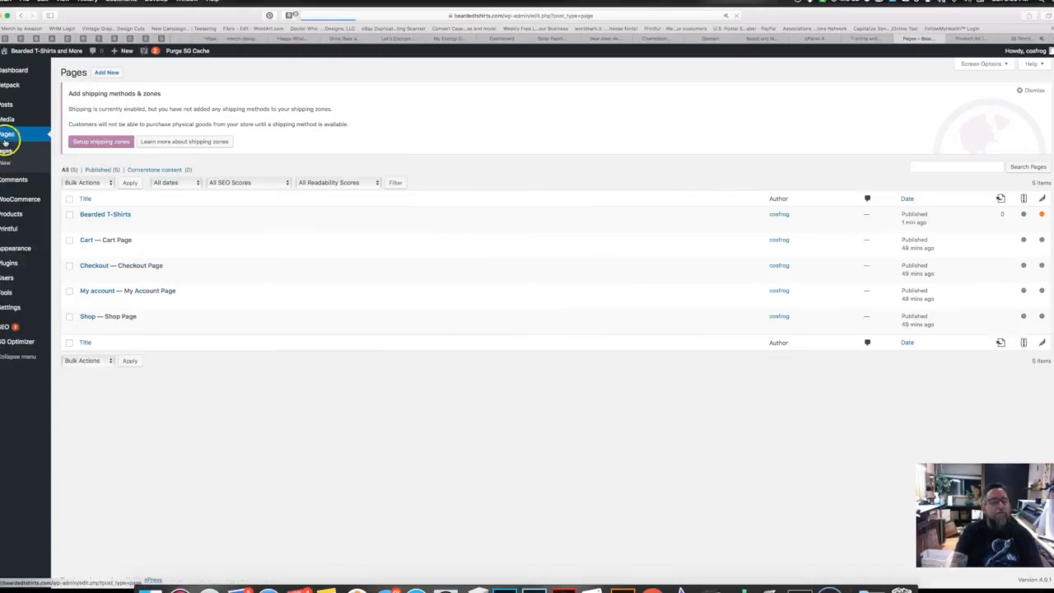
# Step: Swap vinyl-decals for unisex-t-shirts in the Bearded T-Shirts shortcode and update the page
pyautogui.click(116, 215)
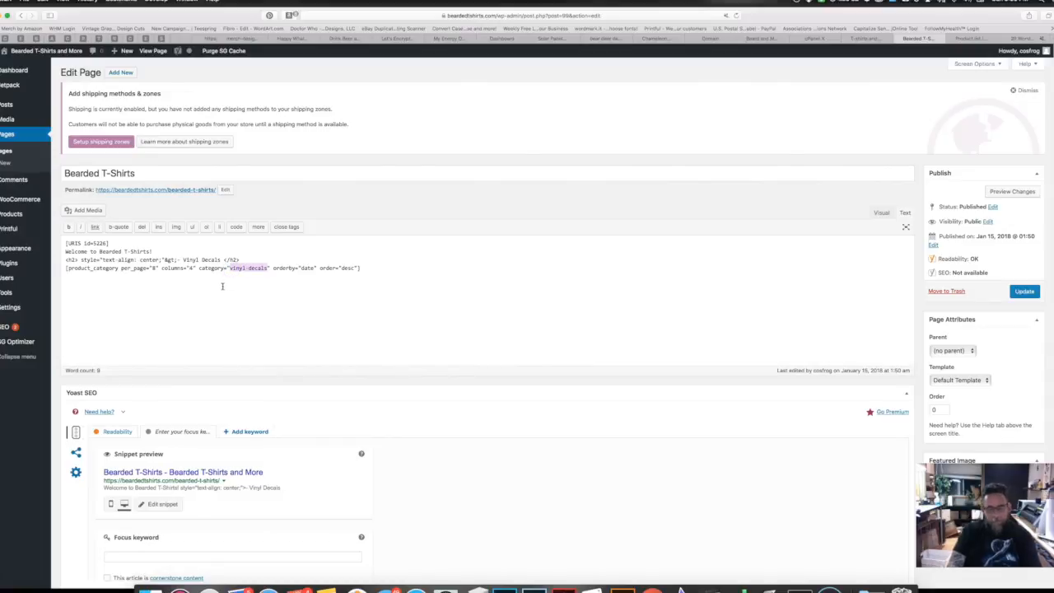
pyautogui.write('unisex-t-shirts')
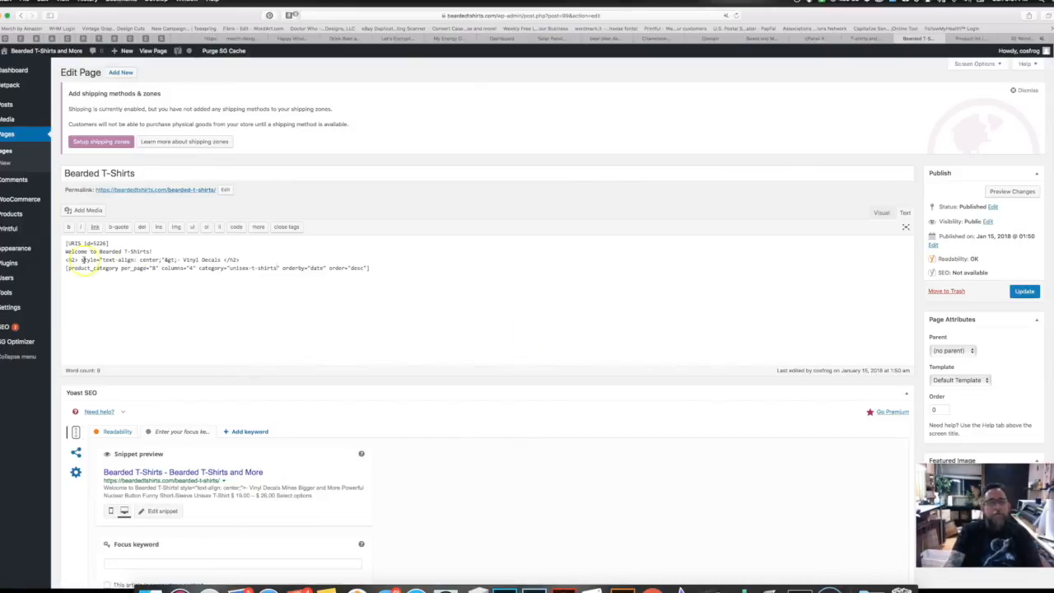
pyautogui.click(1024, 290)
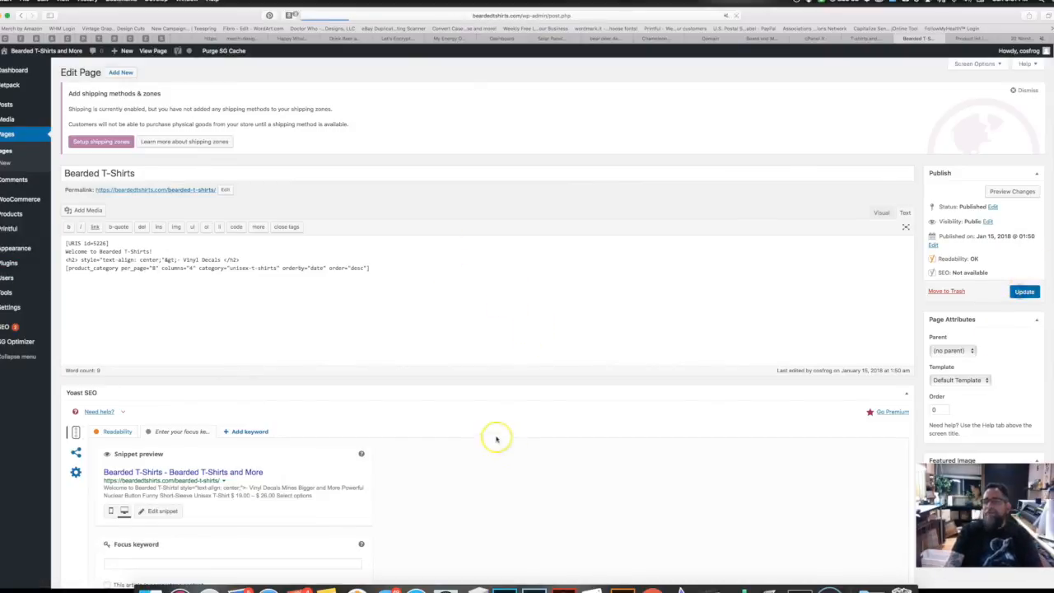